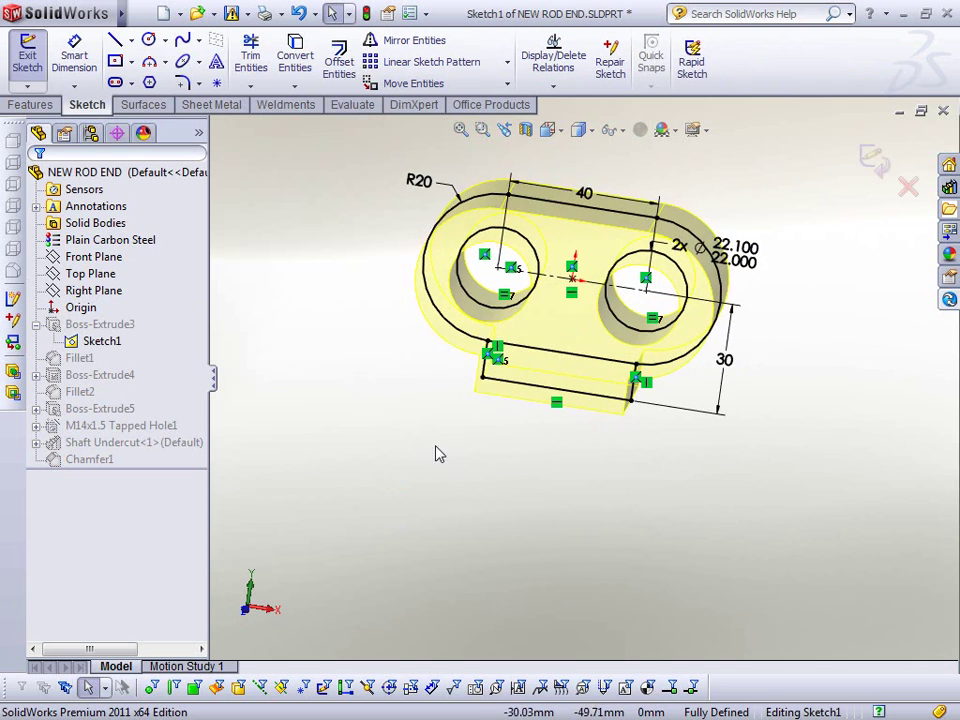
# Move the hole-spacing dimension farther above the profile, open and accept its value unchanged, and exit the sketch
pyautogui.click(589, 171)
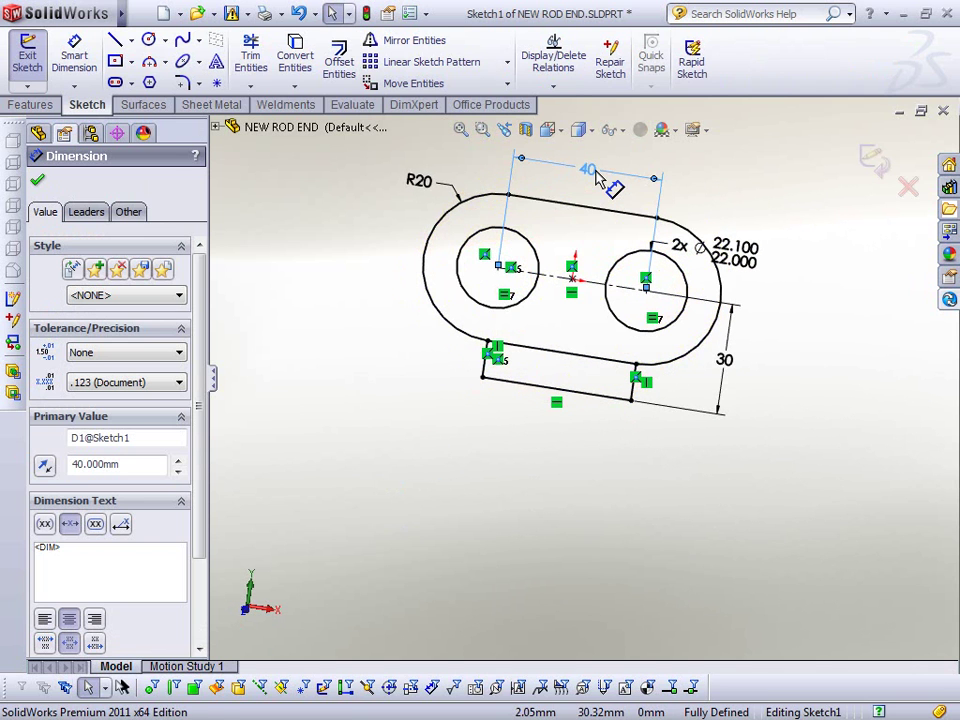
pyautogui.doubleClick(592, 173)
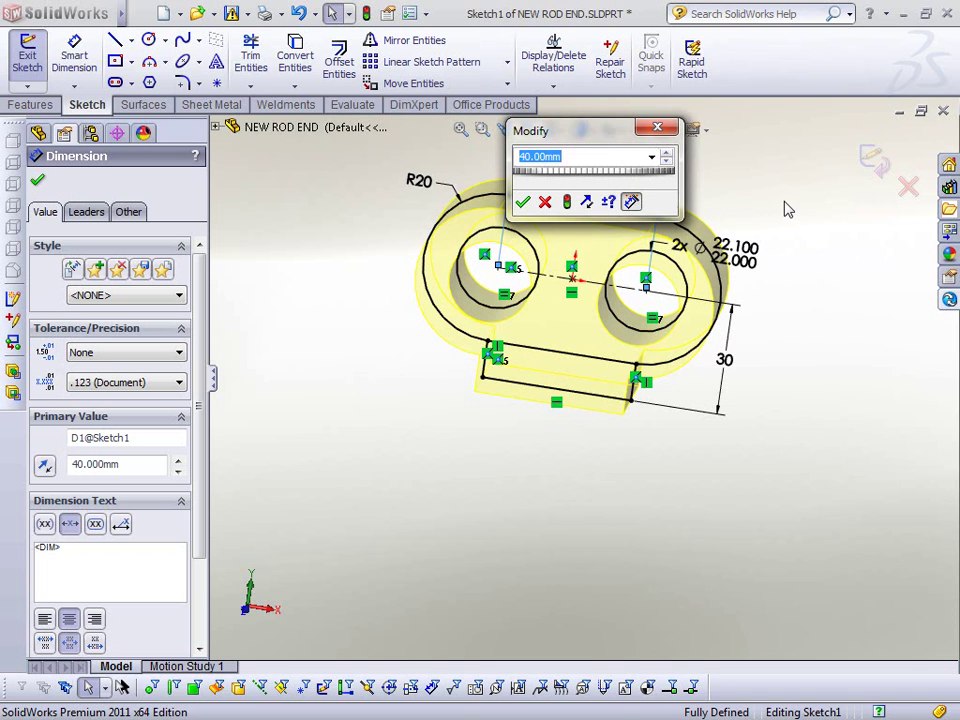
pyautogui.click(523, 201)
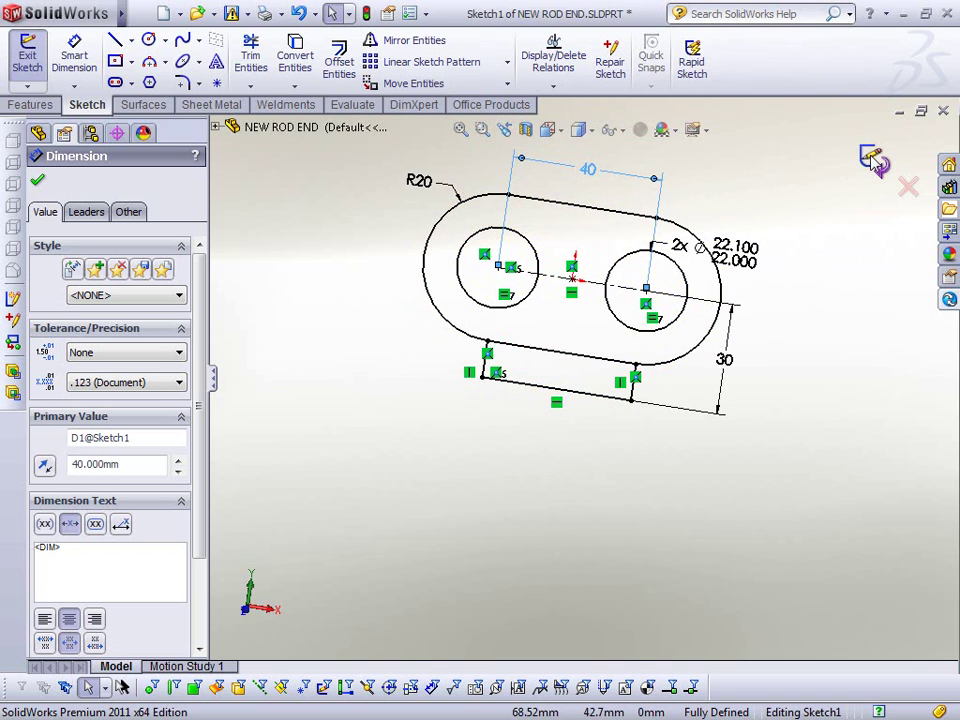
pyautogui.click(871, 158)
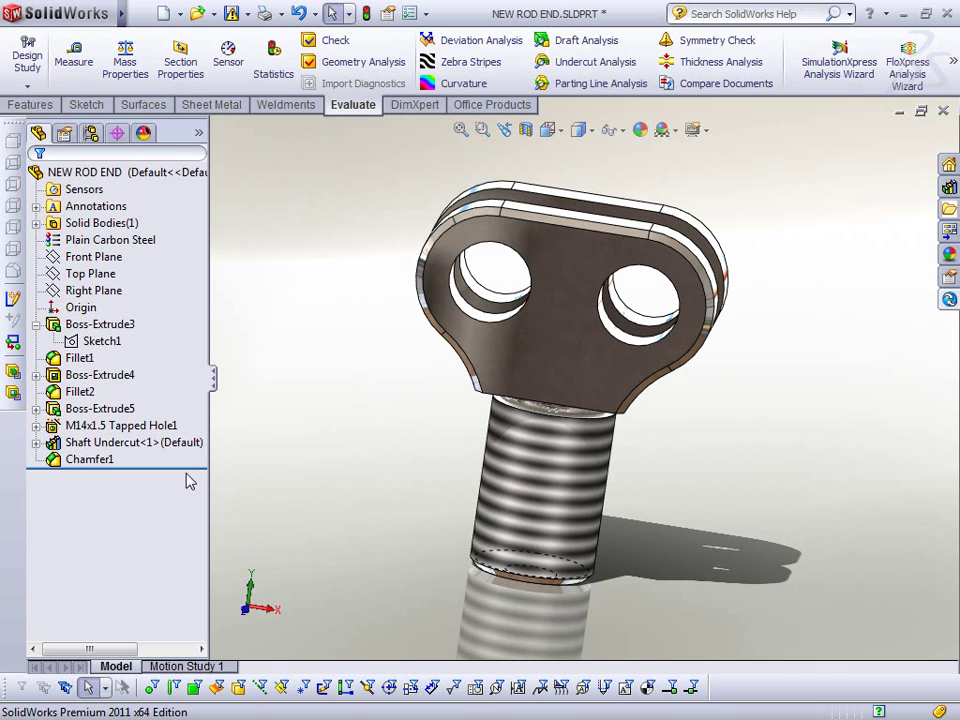
# Roll the feature history back to before Chamfer1 and return it to the end of the tree
pyautogui.moveTo(190, 468)
pyautogui.mouseDown()
pyautogui.moveTo(190, 352)
pyautogui.moveTo(199, 384)
pyautogui.moveTo(185, 420)
pyautogui.moveTo(196, 418)
pyautogui.moveTo(196, 450)
pyautogui.mouseUp()
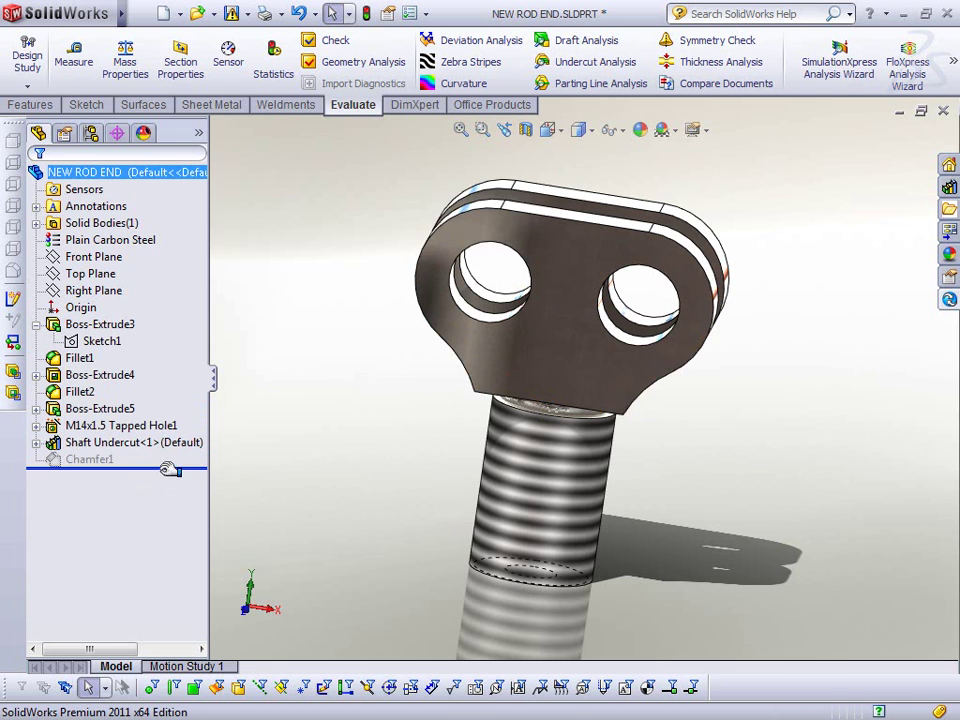
pyautogui.moveTo(174, 454); pyautogui.dragTo(182, 468)
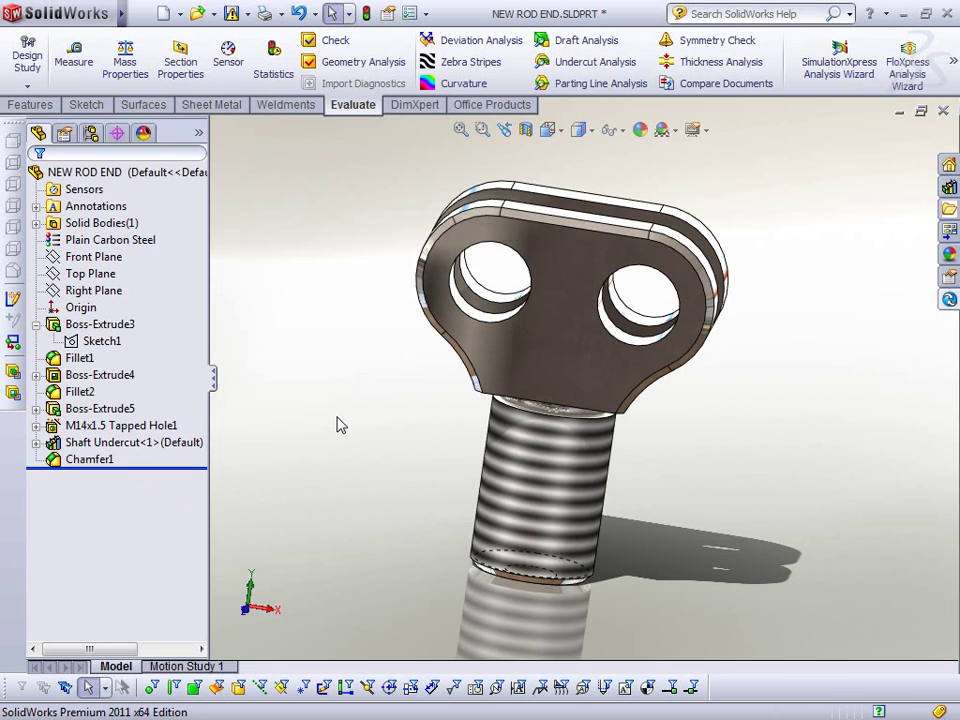
pyautogui.rightClick(495, 557)
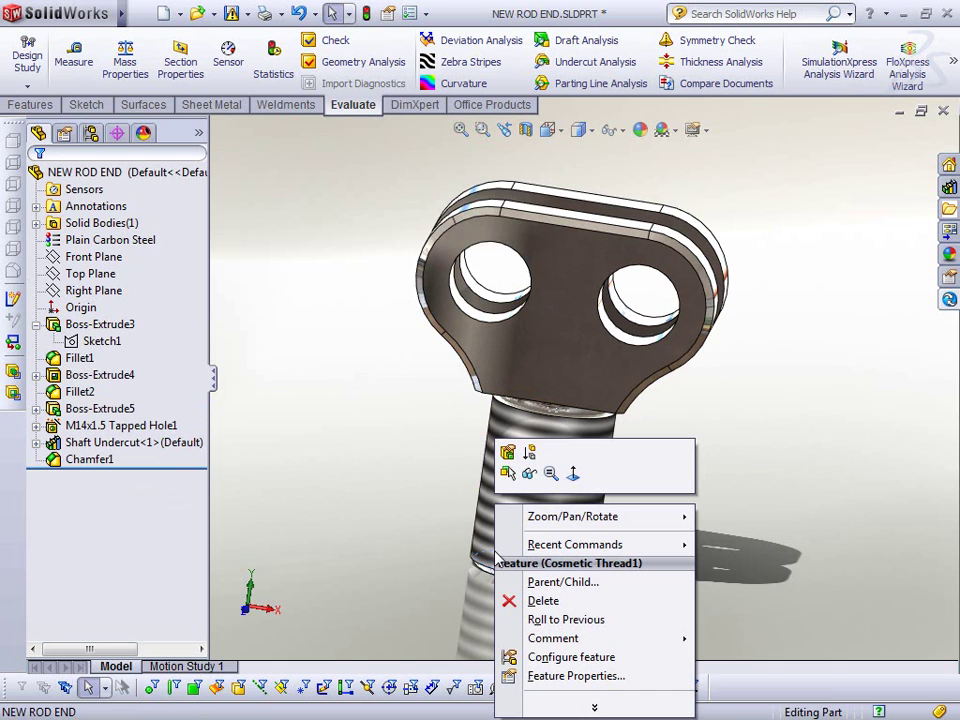
pyautogui.click(326, 489)
# Show the part in isometric view and make a drawing from it with the C-SIZE template from Holmatro Templates
pyautogui.hotkey('ctrl', '7')
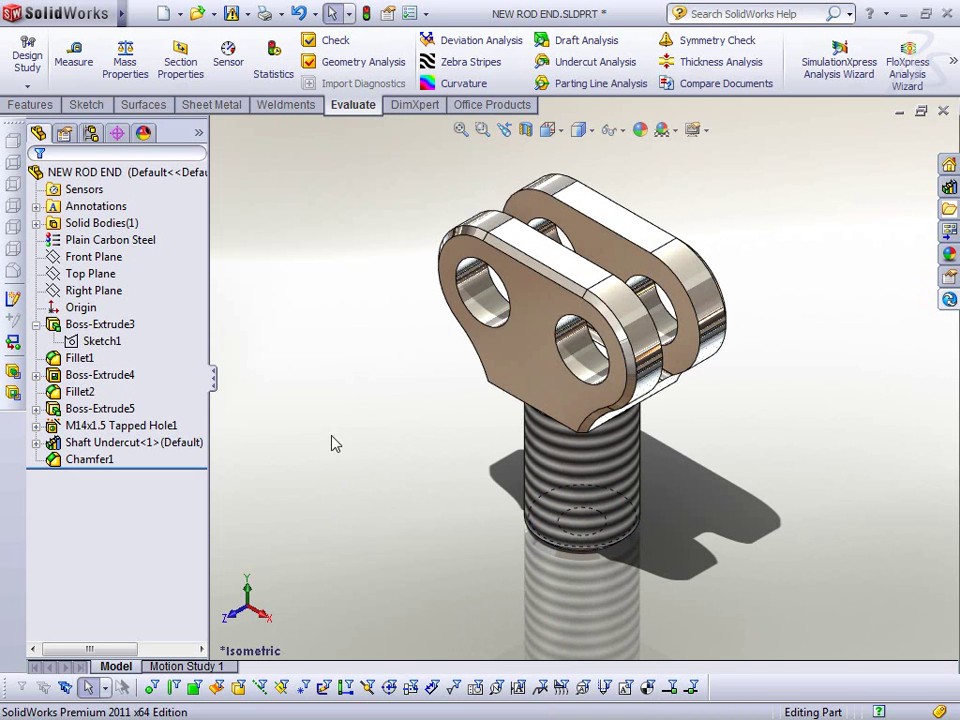
pyautogui.moveTo(84, 14)
pyautogui.click(140, 13)
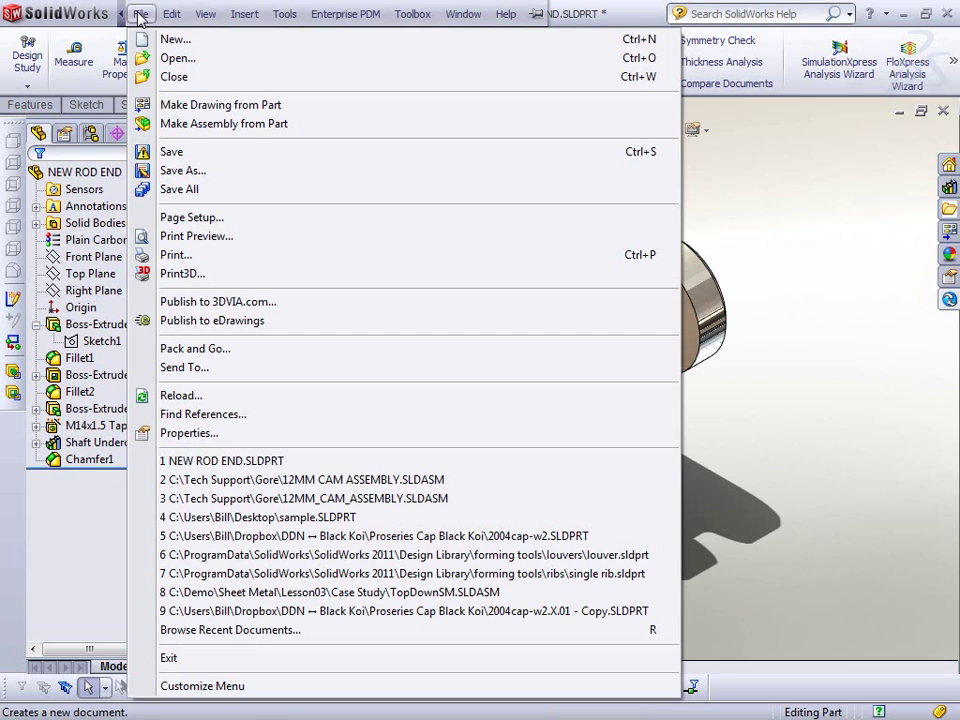
pyautogui.click(195, 108)
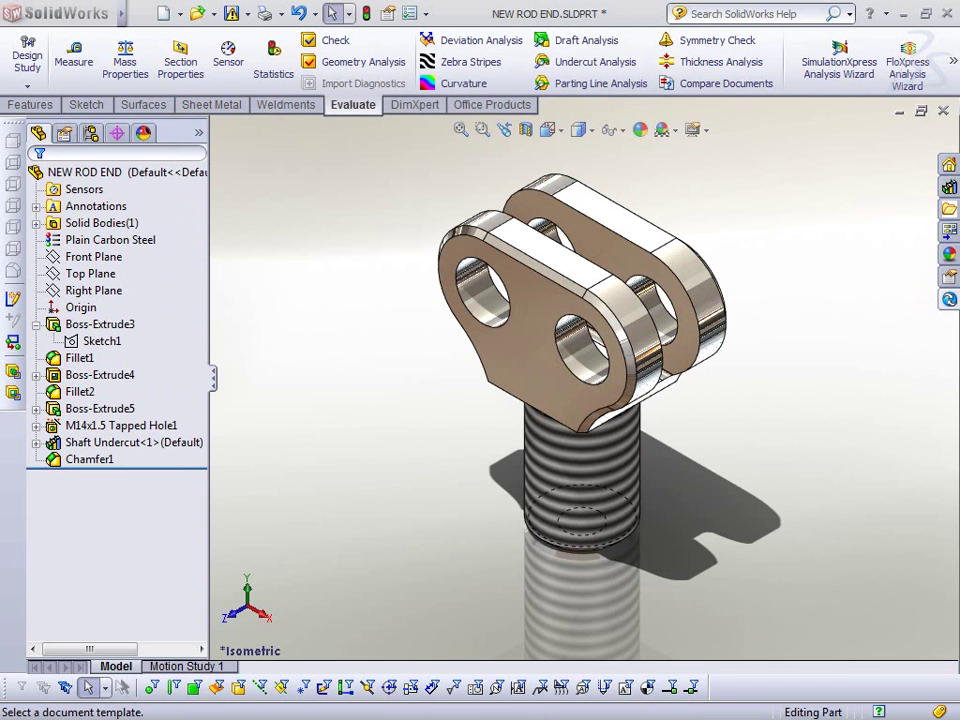
pyautogui.moveTo(880, 253); pyautogui.dragTo(510, 189)
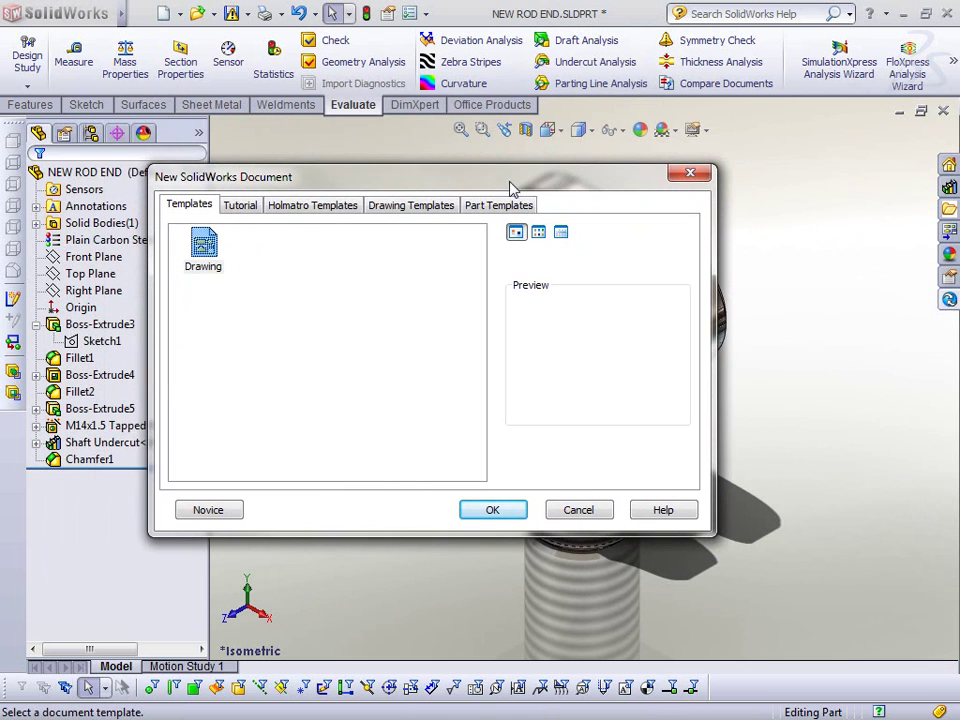
pyautogui.click(347, 206)
pyautogui.click(274, 247)
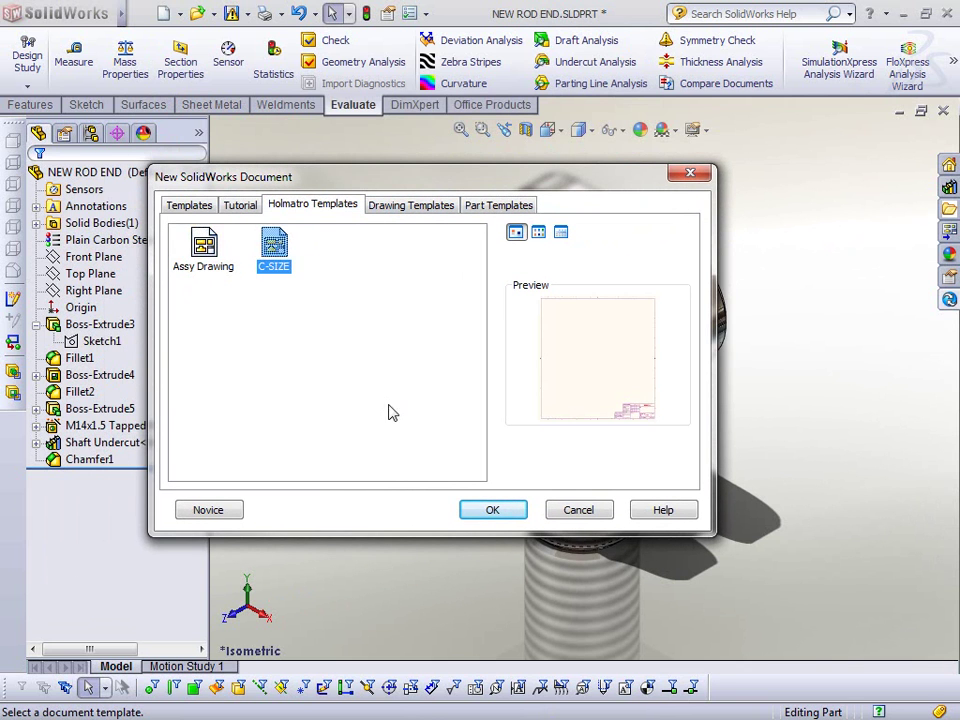
pyautogui.click(494, 512)
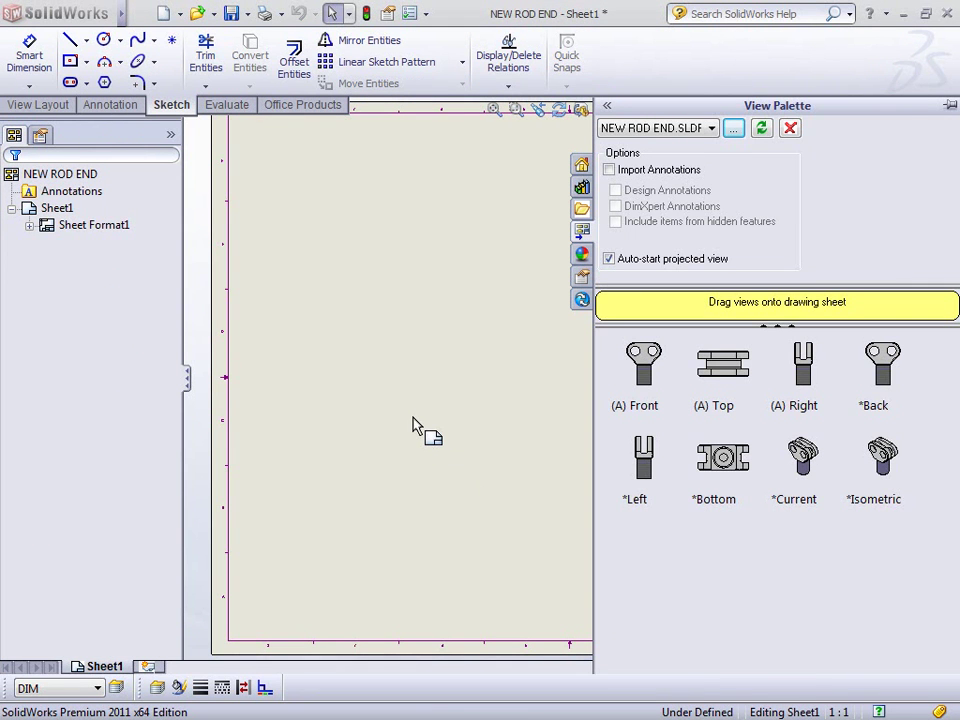
# Turn on annotation import with design annotations for the part's palette views
pyautogui.click(69, 228)
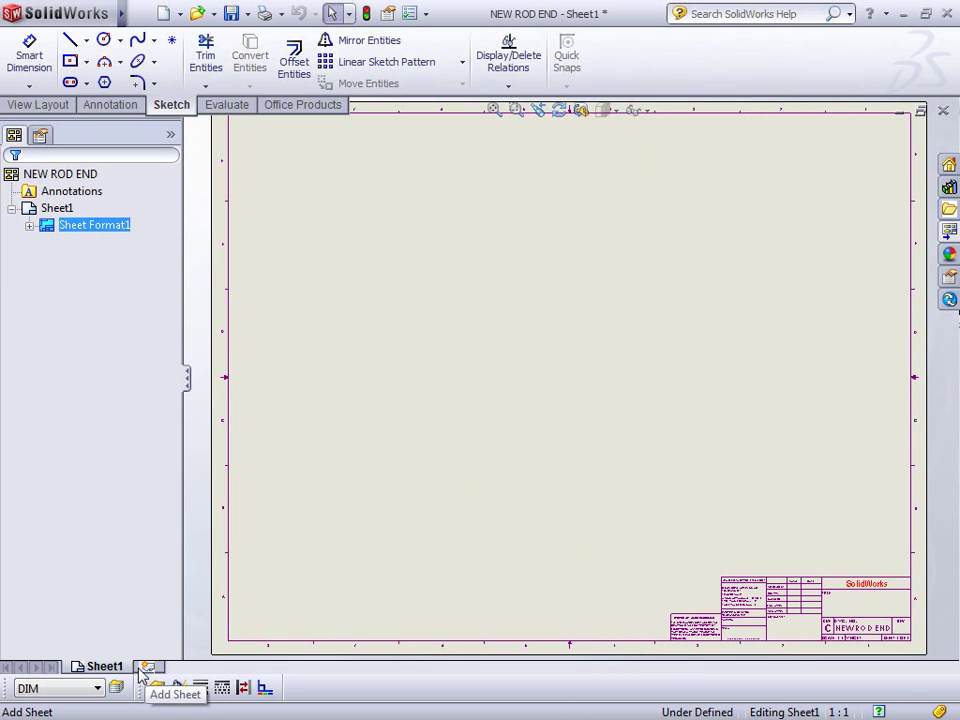
pyautogui.click(949, 231)
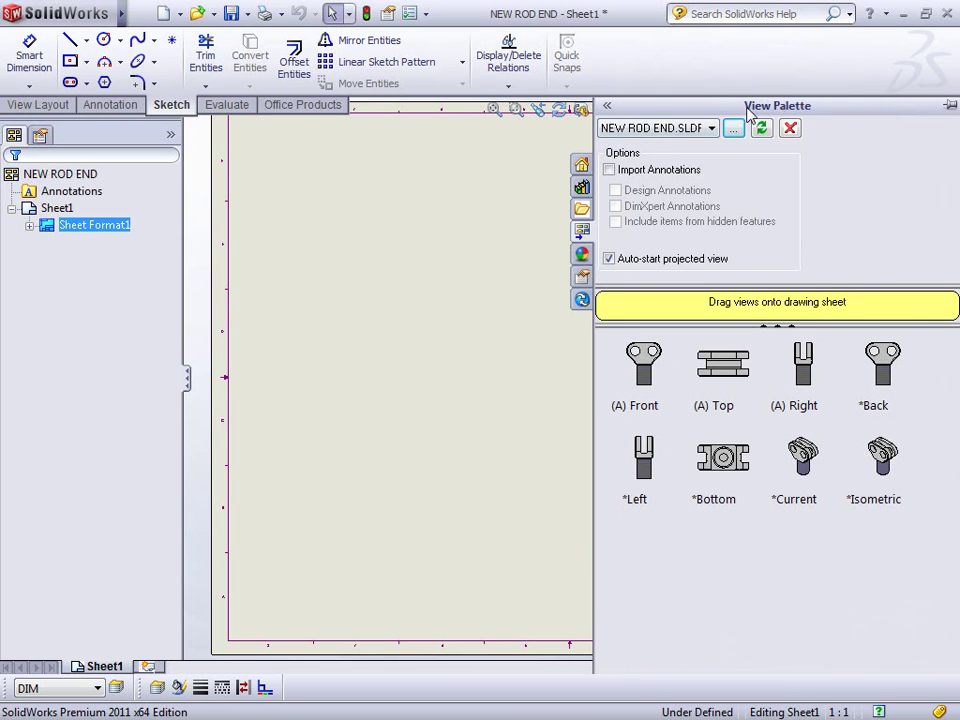
pyautogui.click(648, 366)
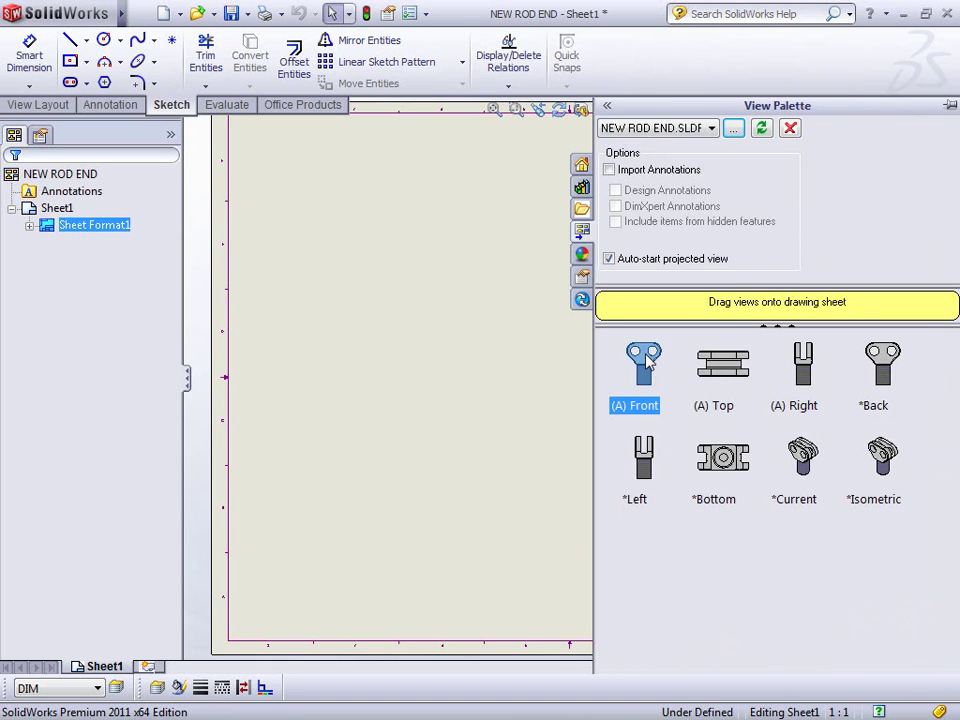
pyautogui.click(723, 365)
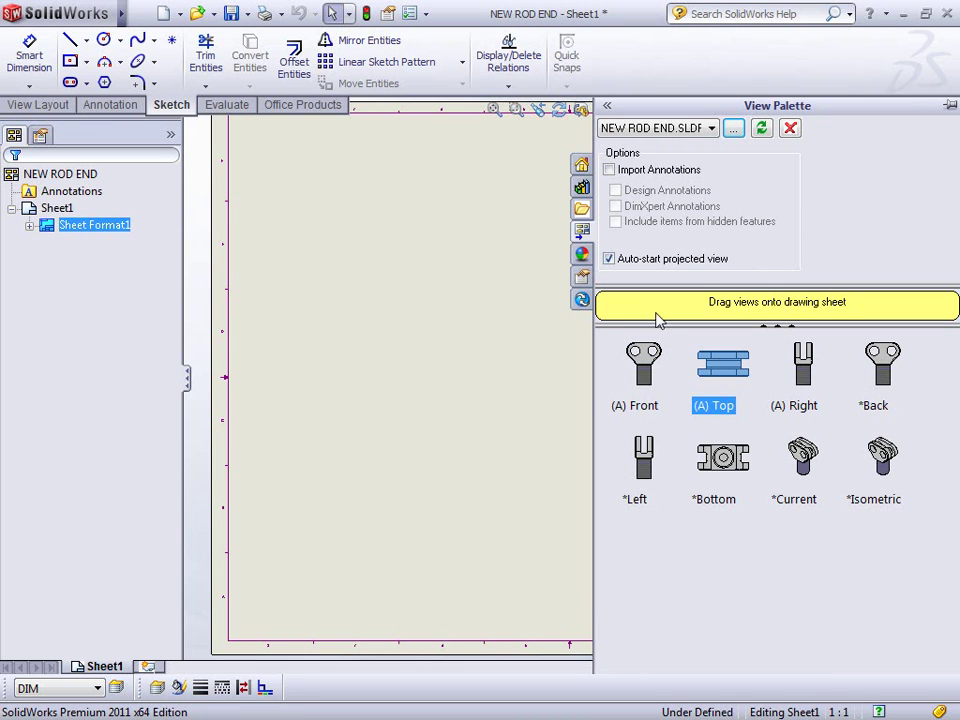
pyautogui.click(652, 366)
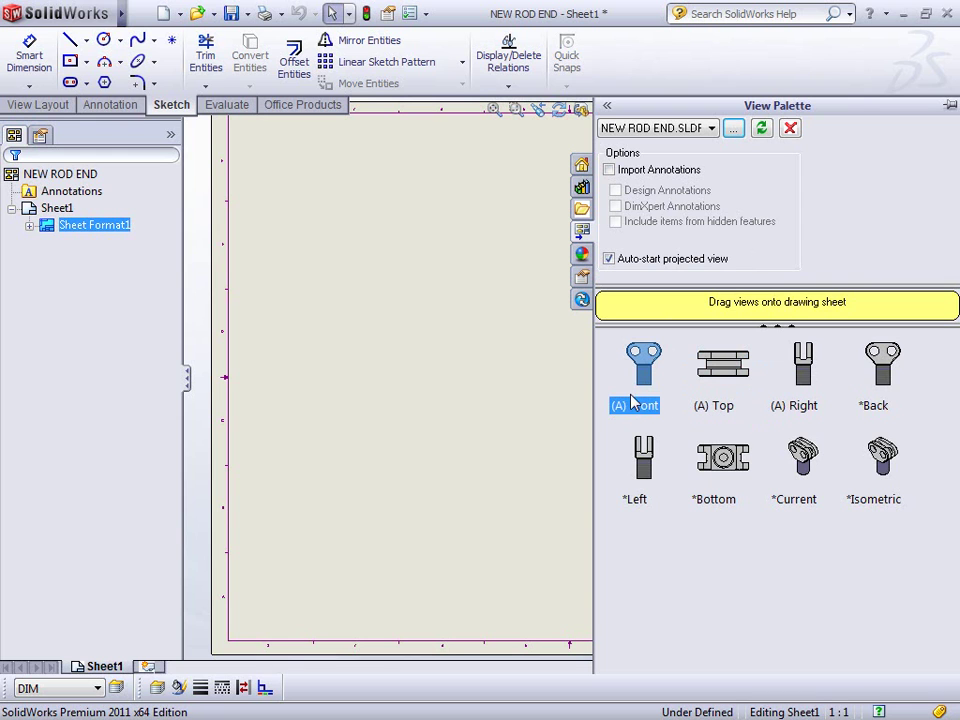
pyautogui.click(610, 170)
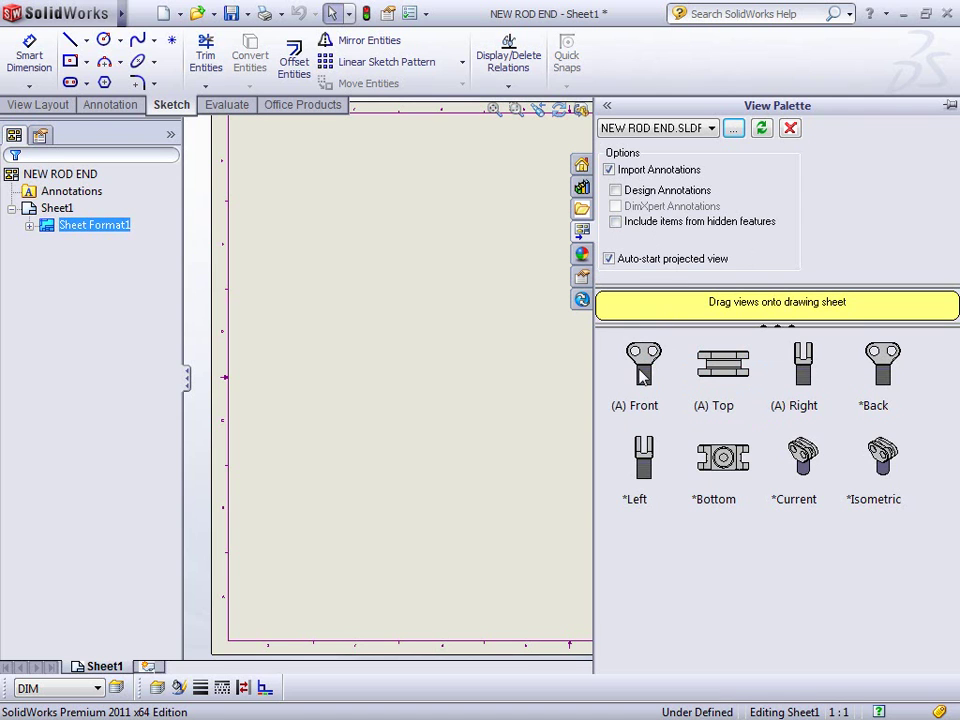
pyautogui.click(626, 191)
# Check the projection type in Sheet1's properties
pyautogui.rightClick(372, 279)
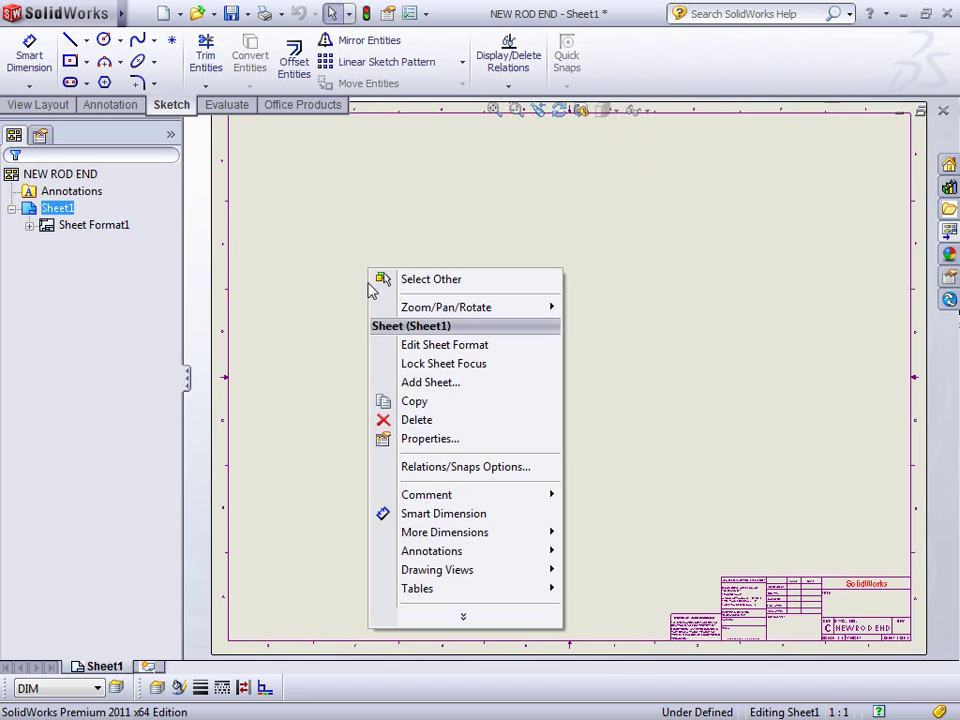
pyautogui.click(396, 438)
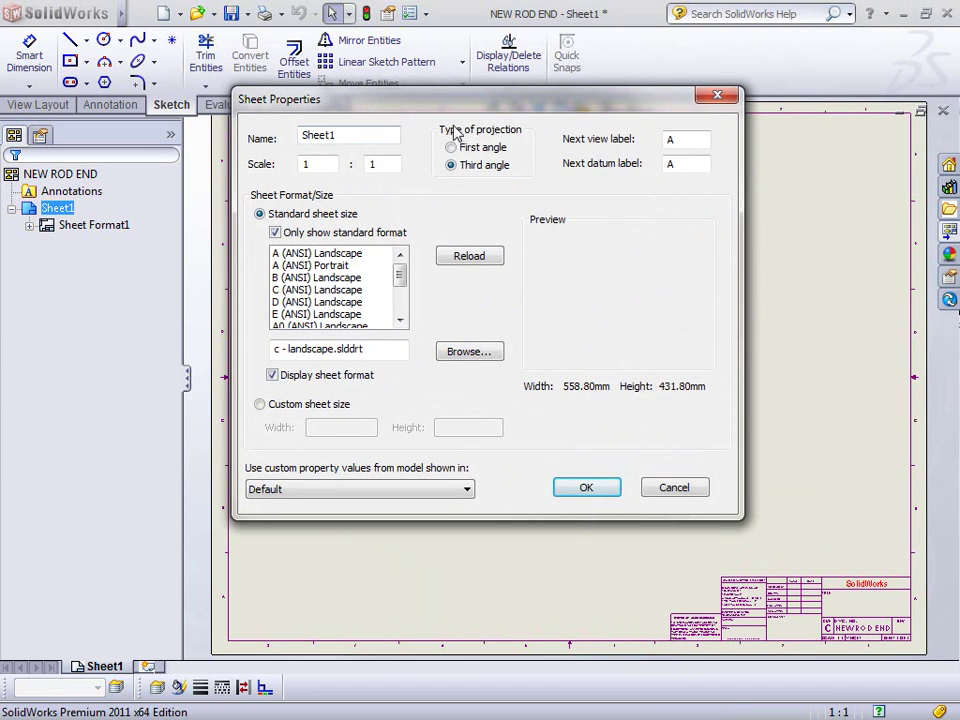
pyautogui.click(614, 490)
# Place the front view on the upper part of the sheet with projected right, bottom and isometric views
pyautogui.click(949, 231)
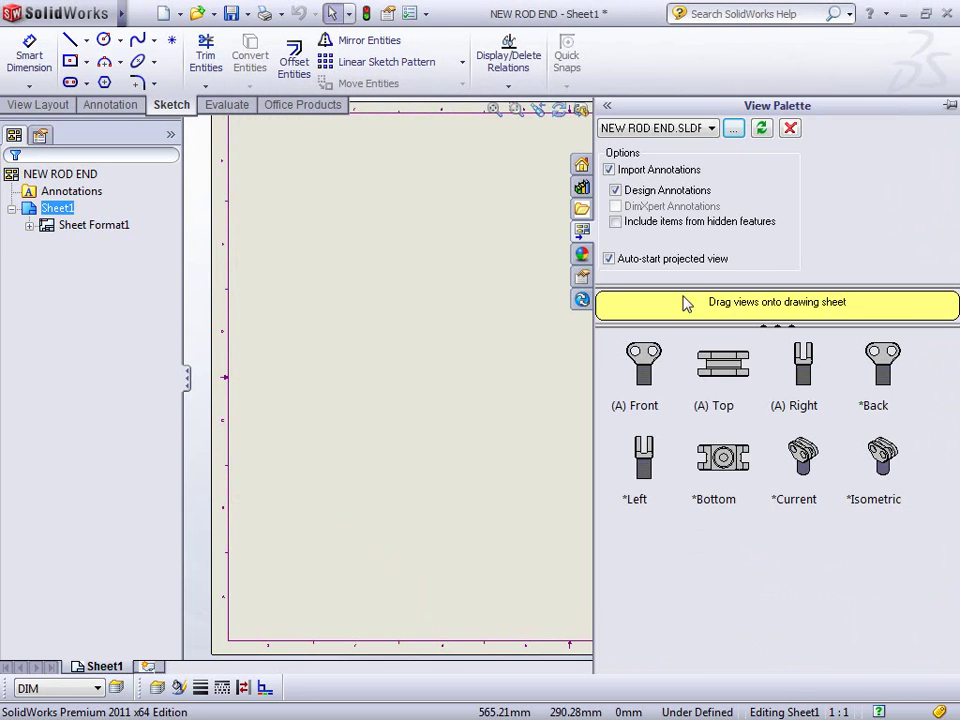
pyautogui.moveTo(644, 372); pyautogui.dragTo(408, 305)
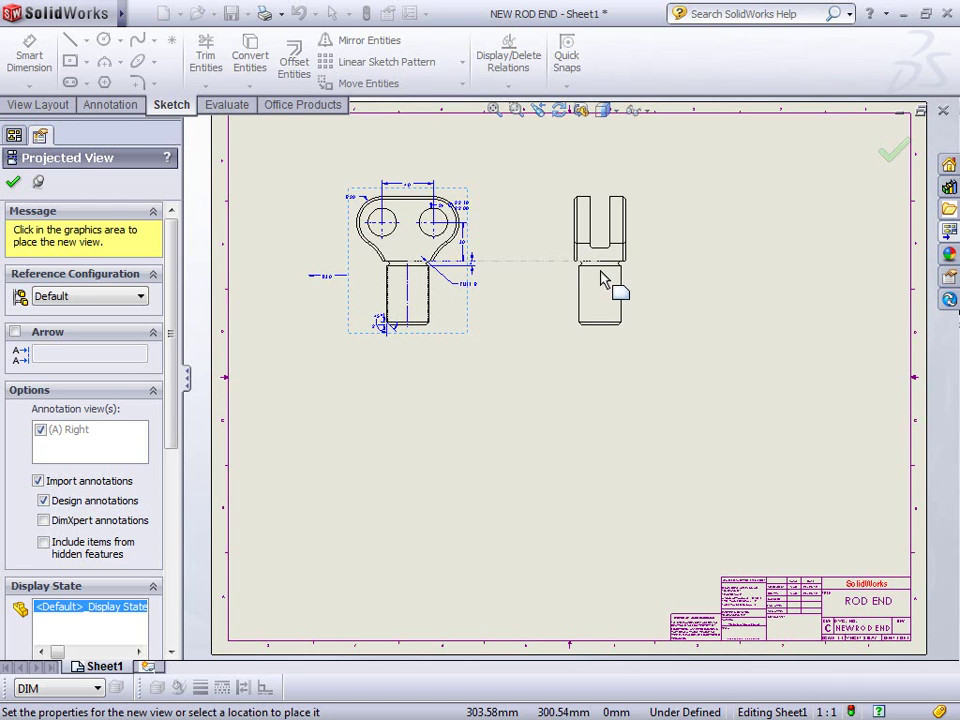
pyautogui.click(597, 272)
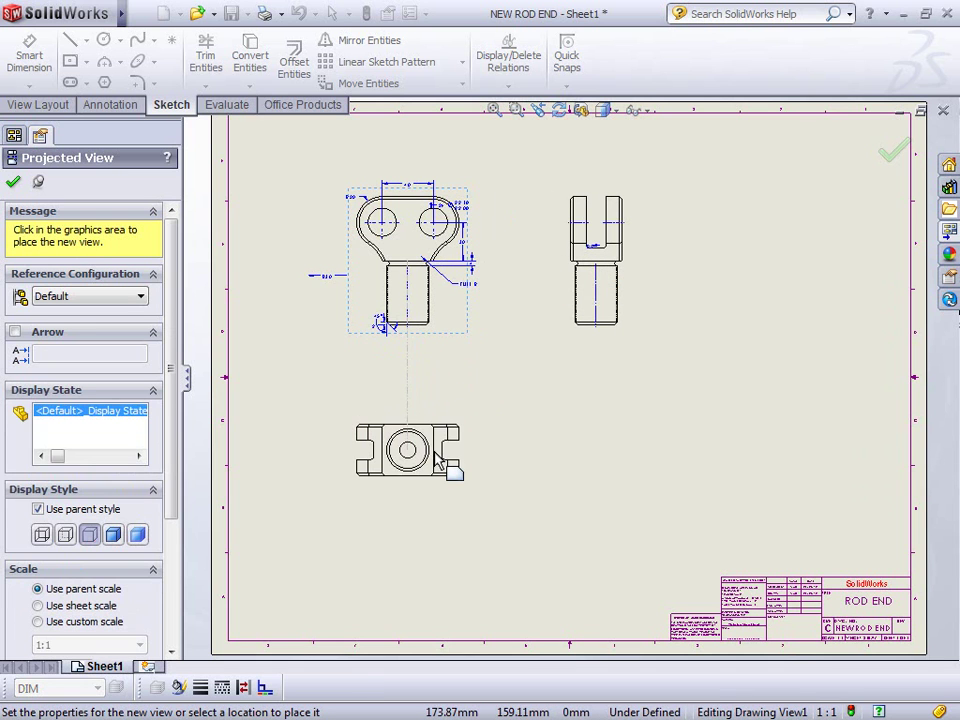
pyautogui.click(437, 464)
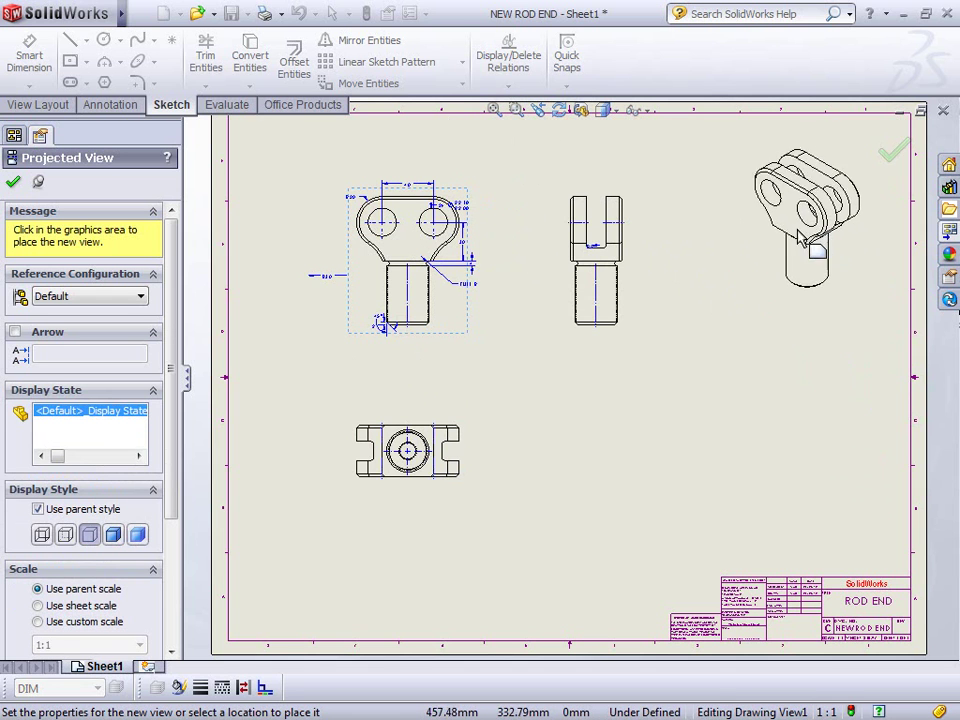
pyautogui.click(877, 193)
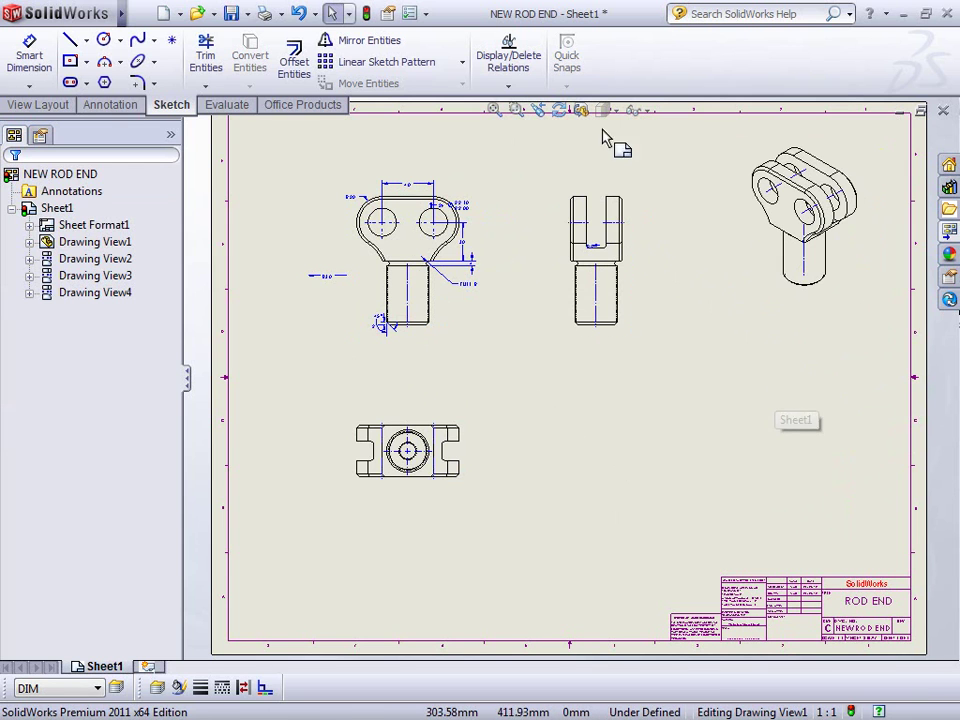
# Hide the centerlines shown in the isometric drawing view
pyautogui.click(638, 110)
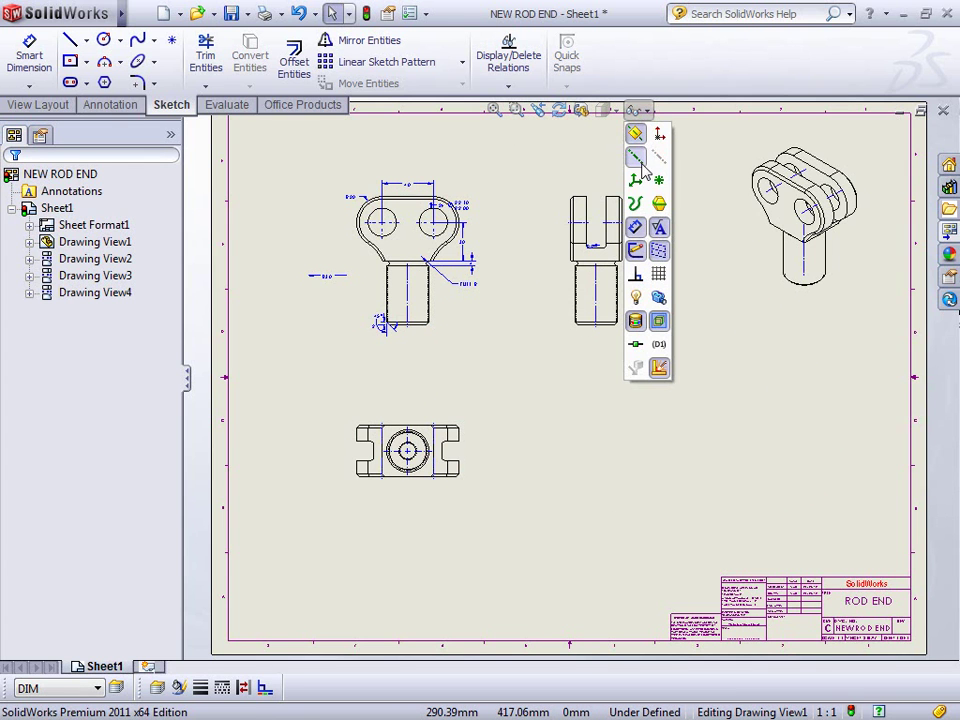
pyautogui.click(729, 348)
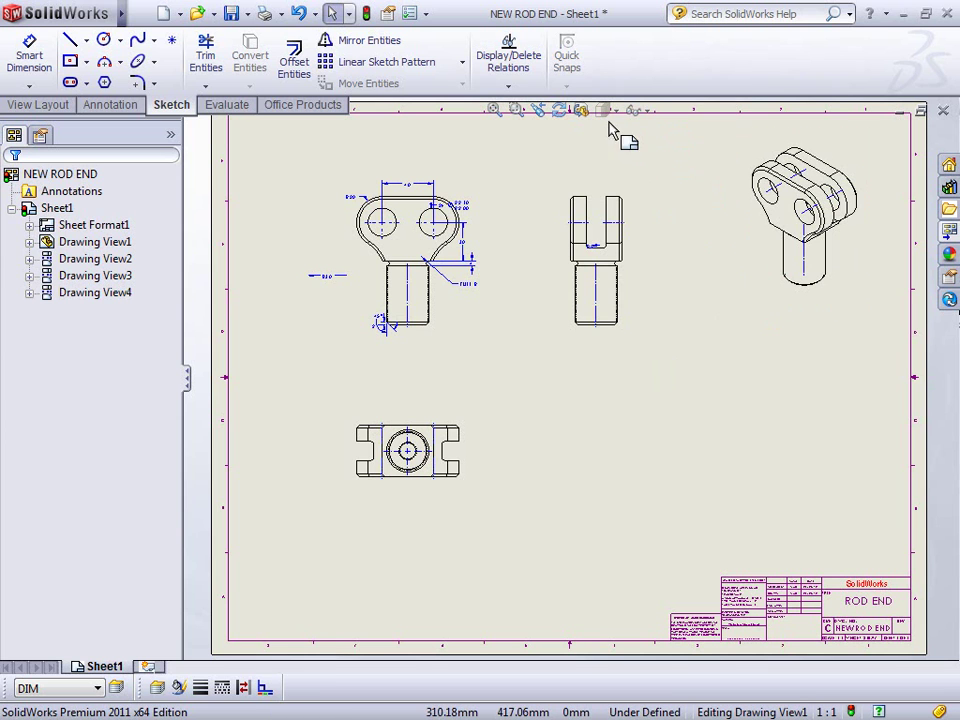
pyautogui.click(638, 110)
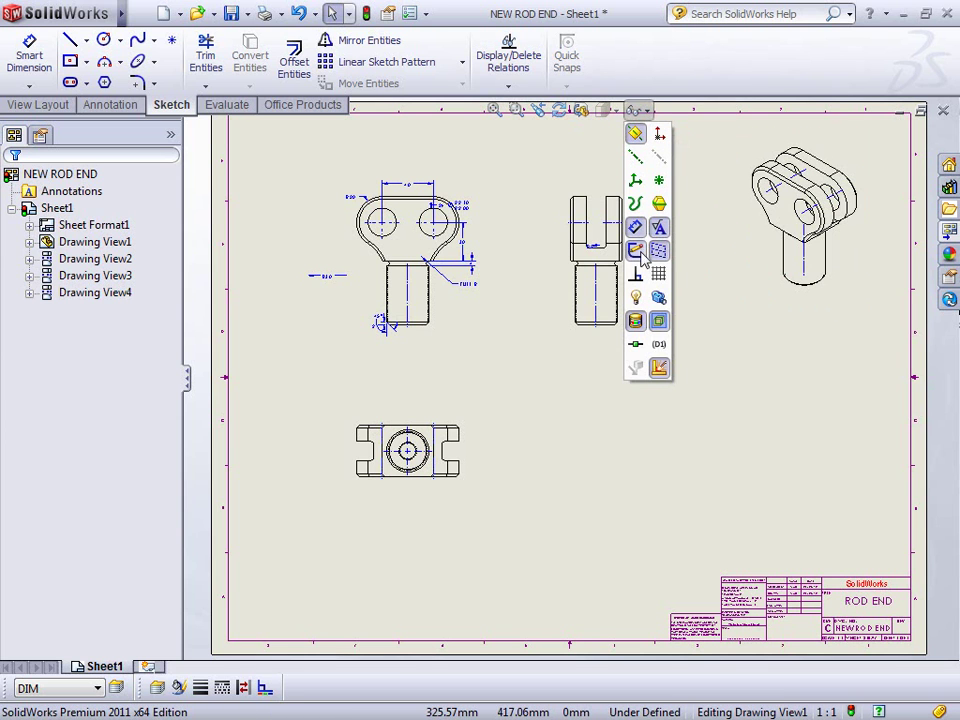
pyautogui.rightClick(793, 255)
pyautogui.click(815, 346)
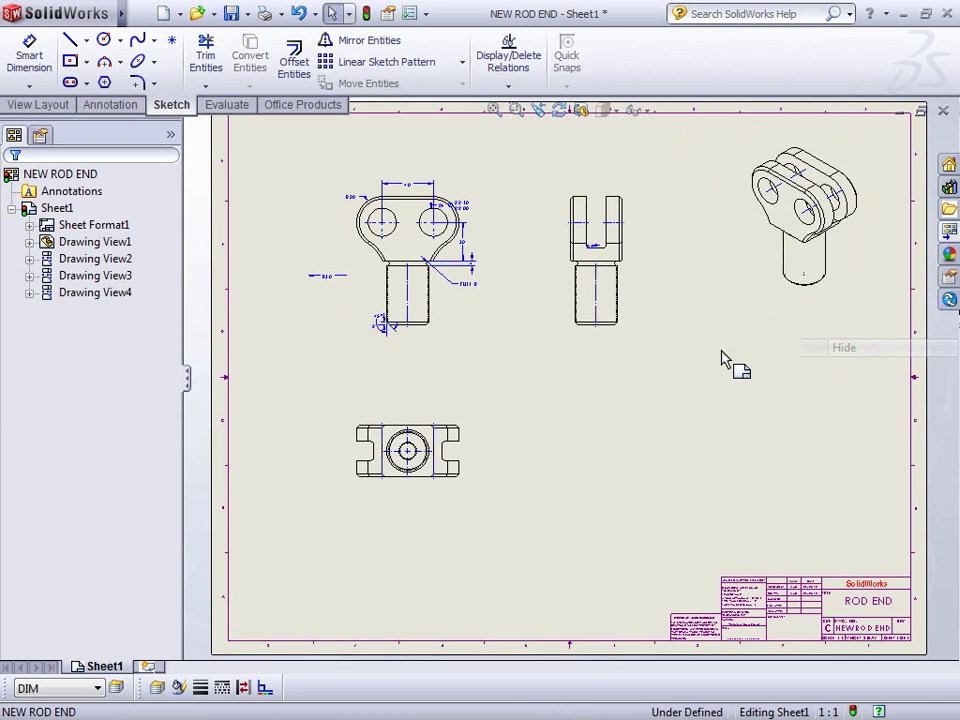
pyautogui.hotkey('ctrl', 's')
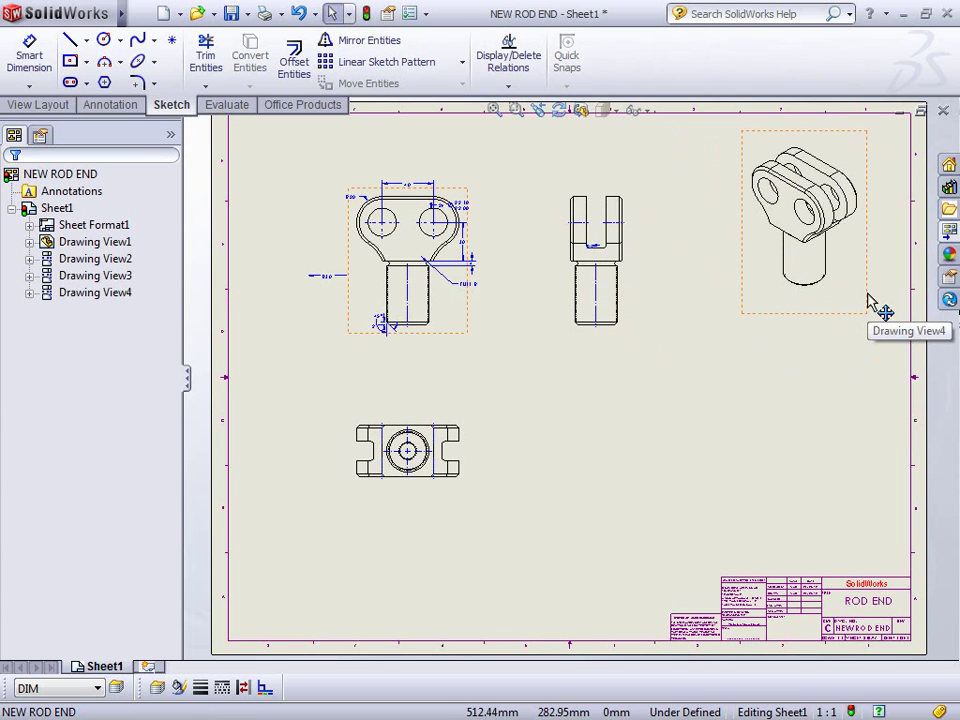
# Try shaded and hidden-line display styles on the isometric view and settle on Hidden Lines Removed
pyautogui.click(850, 315)
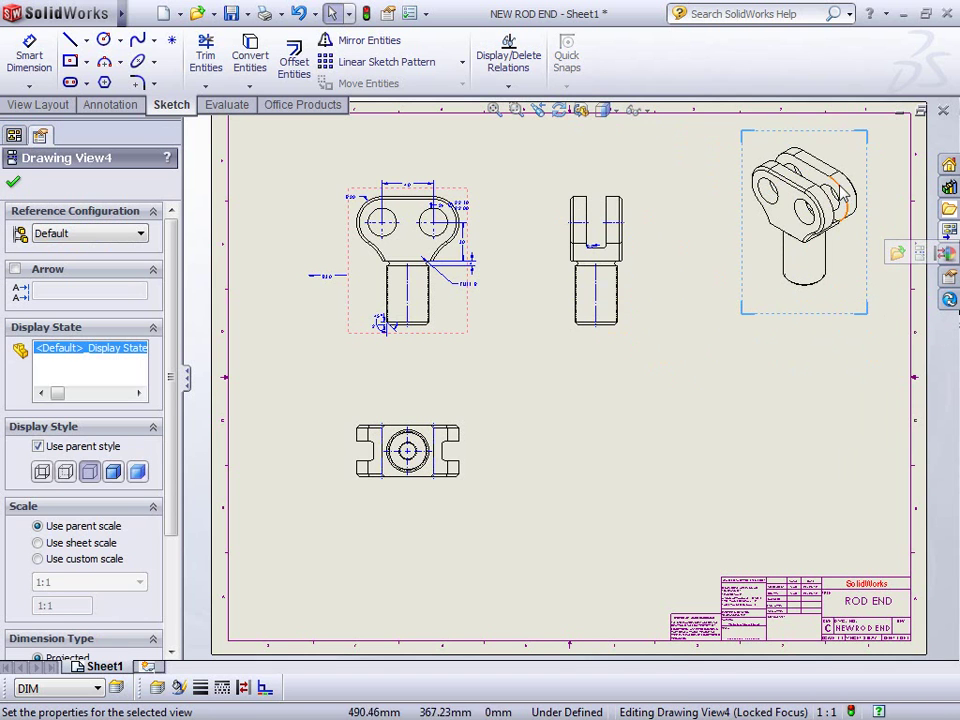
pyautogui.click(114, 473)
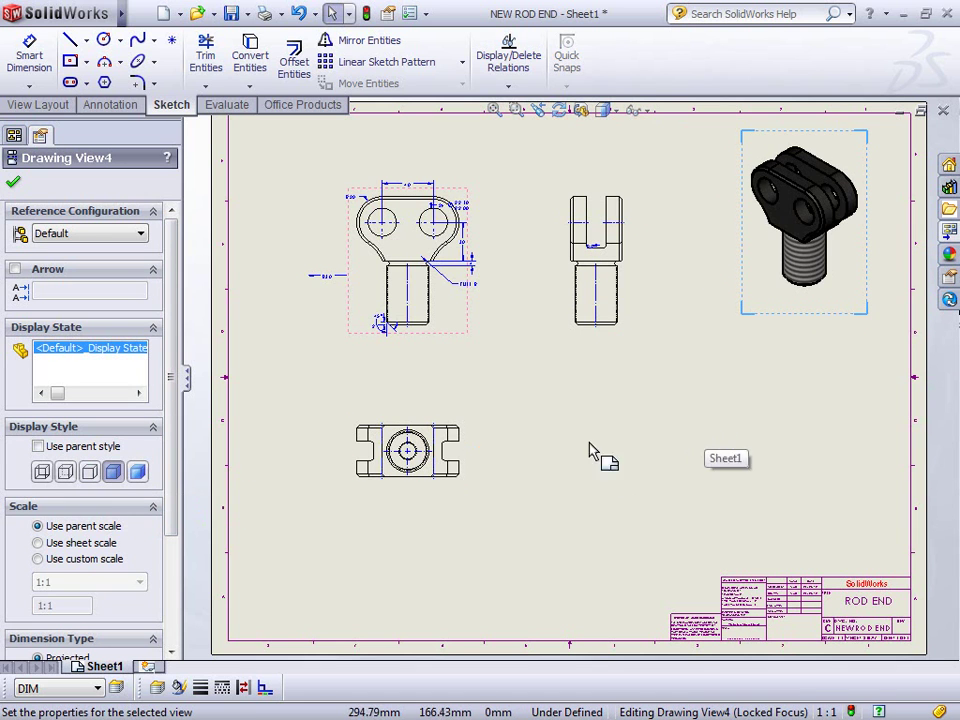
pyautogui.click(137, 476)
pyautogui.click(89, 473)
pyautogui.click(65, 473)
pyautogui.click(89, 473)
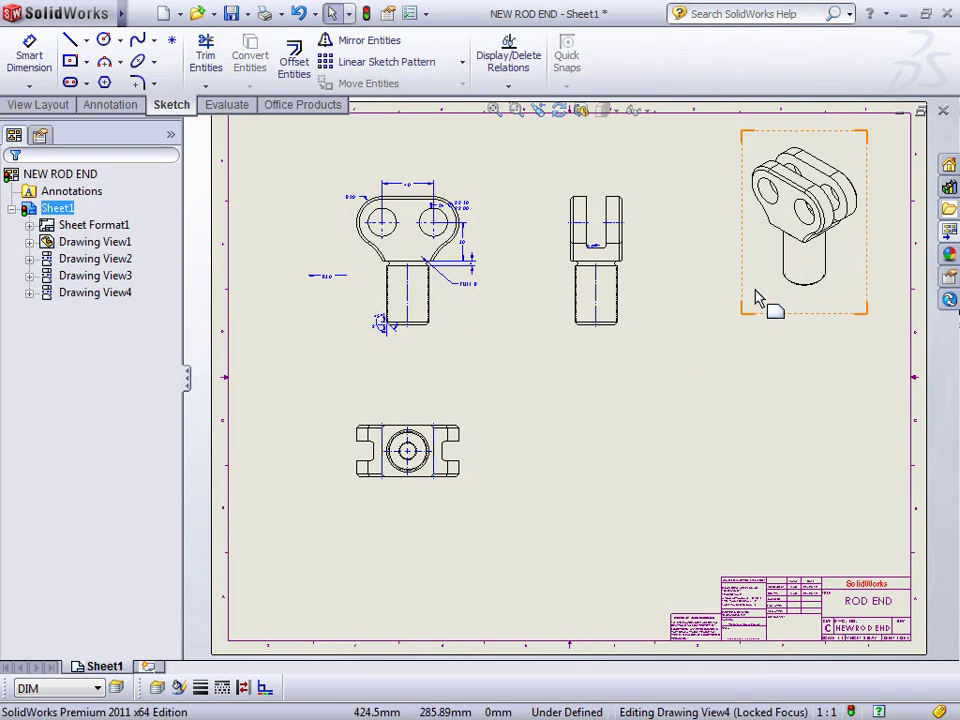
# Set the isometric view's tangent edges to display with font
pyautogui.rightClick(754, 300)
pyautogui.moveTo(806, 463)
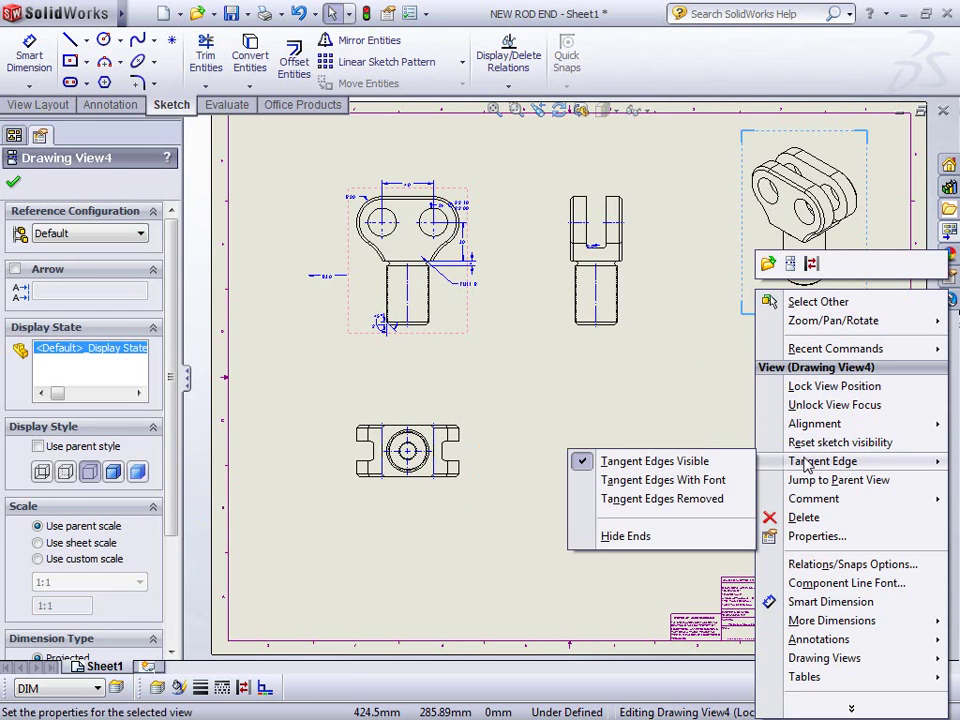
pyautogui.click(686, 481)
pyautogui.click(733, 405)
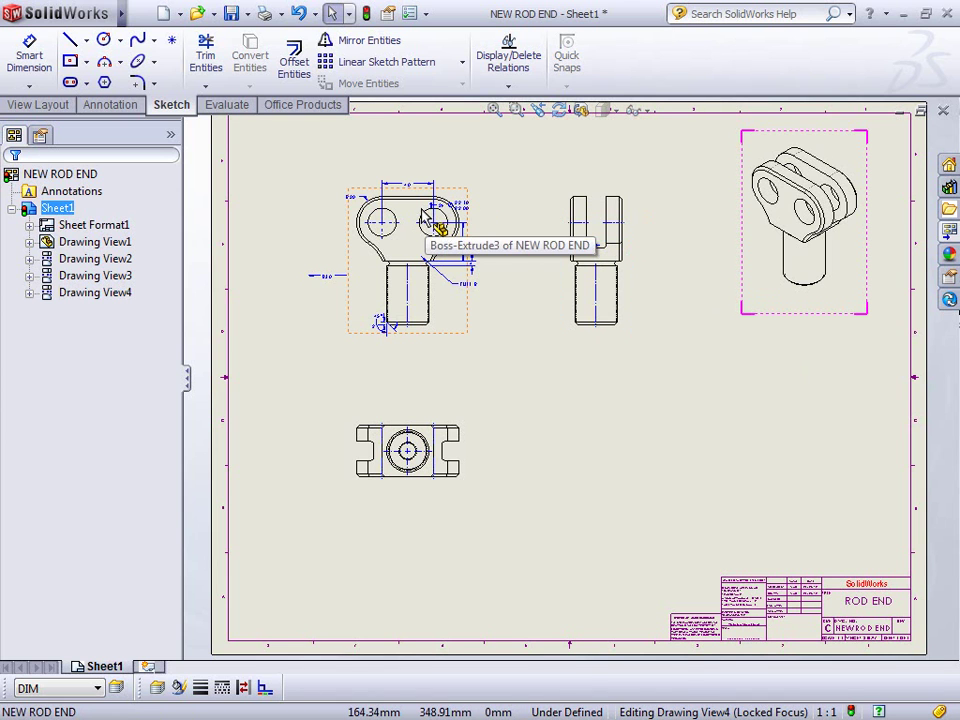
# Move the 2x hole diameter dimension outside the front view and the R2 slot fillet dimension outside the right view
pyautogui.press('g')
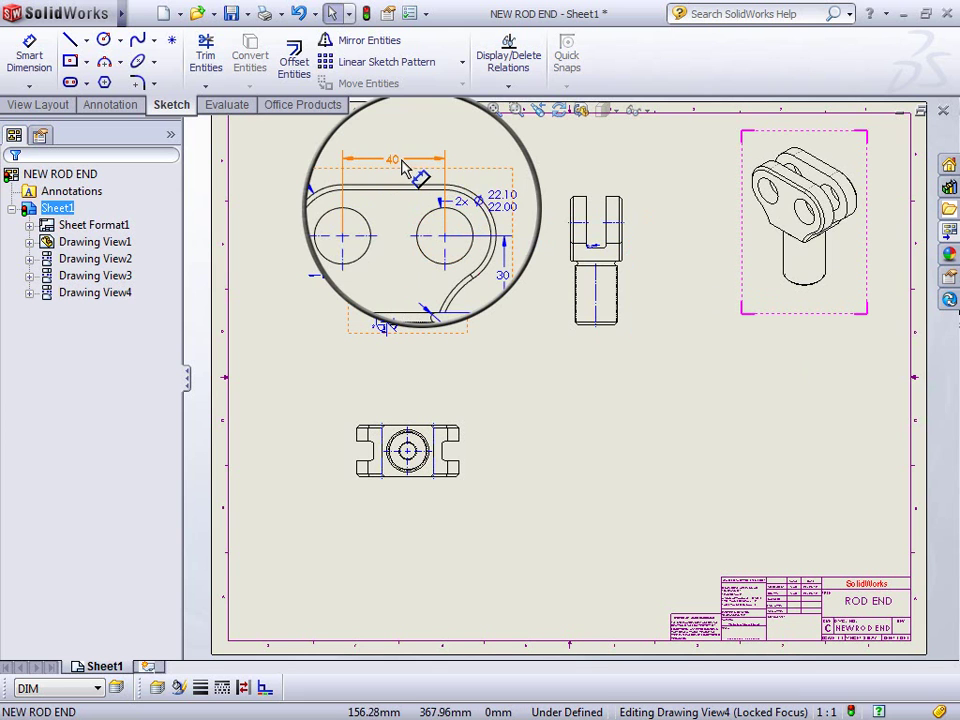
pyautogui.press('Escape')
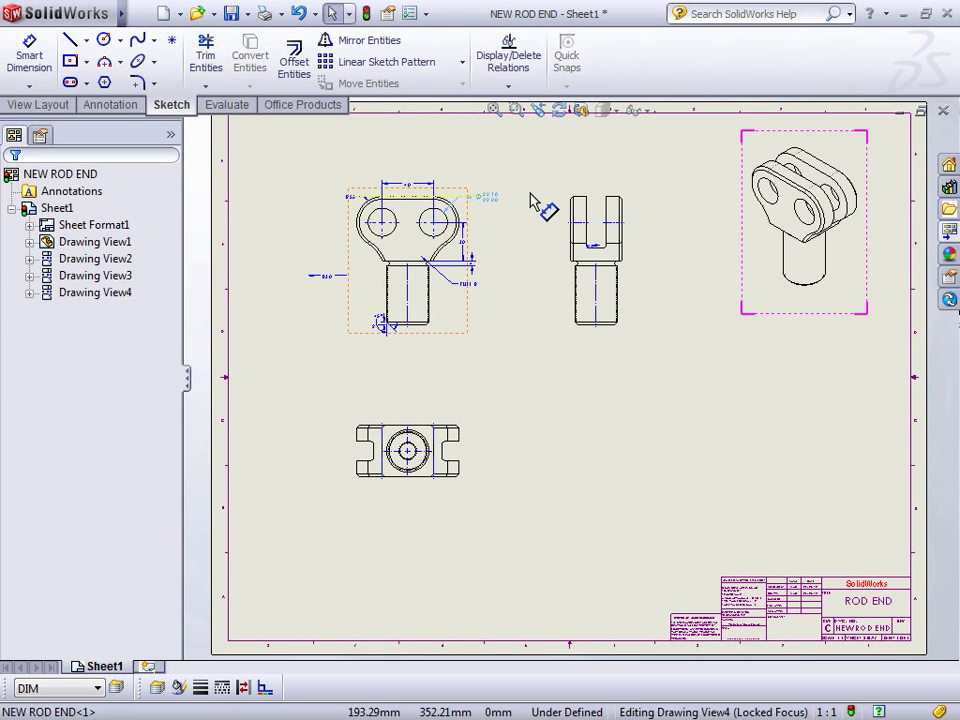
pyautogui.click(484, 197)
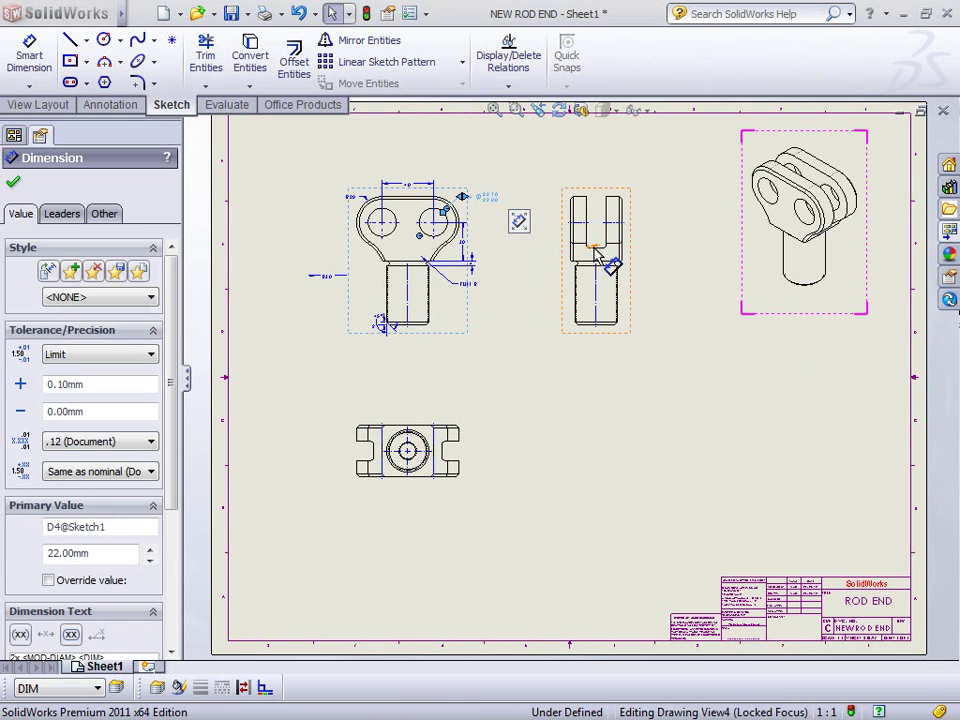
pyautogui.press('Escape')
pyautogui.press('g')
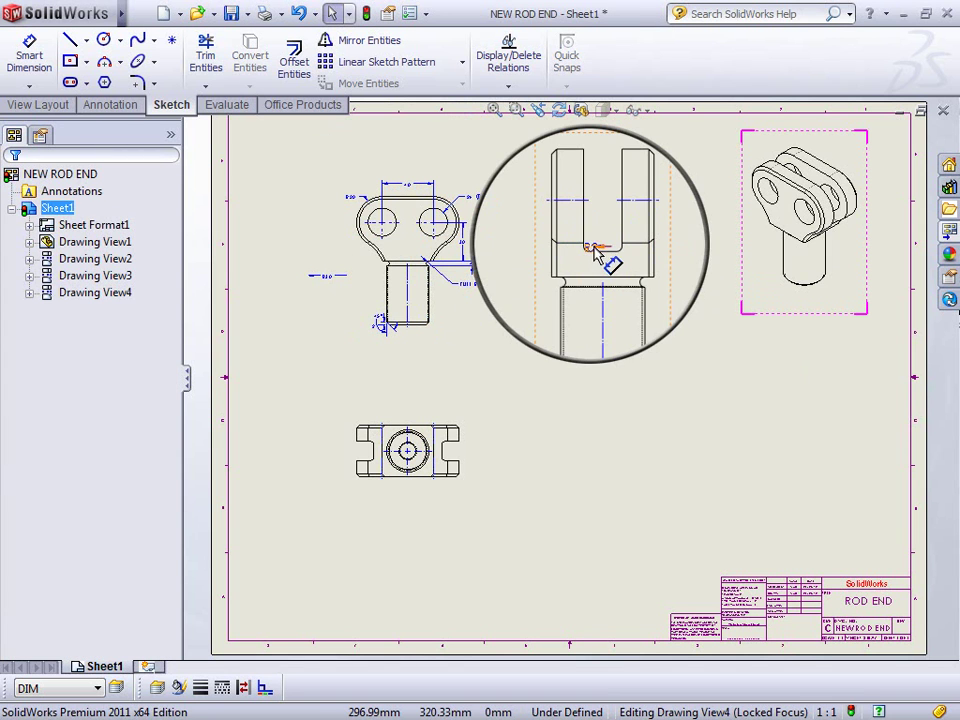
pyautogui.press('Escape')
# Delete the imported 2 mm and 45° dimensions on the shank's bottom chamfer in the front view
pyautogui.click(381, 322)
pyautogui.press('Escape')
pyautogui.press('g')
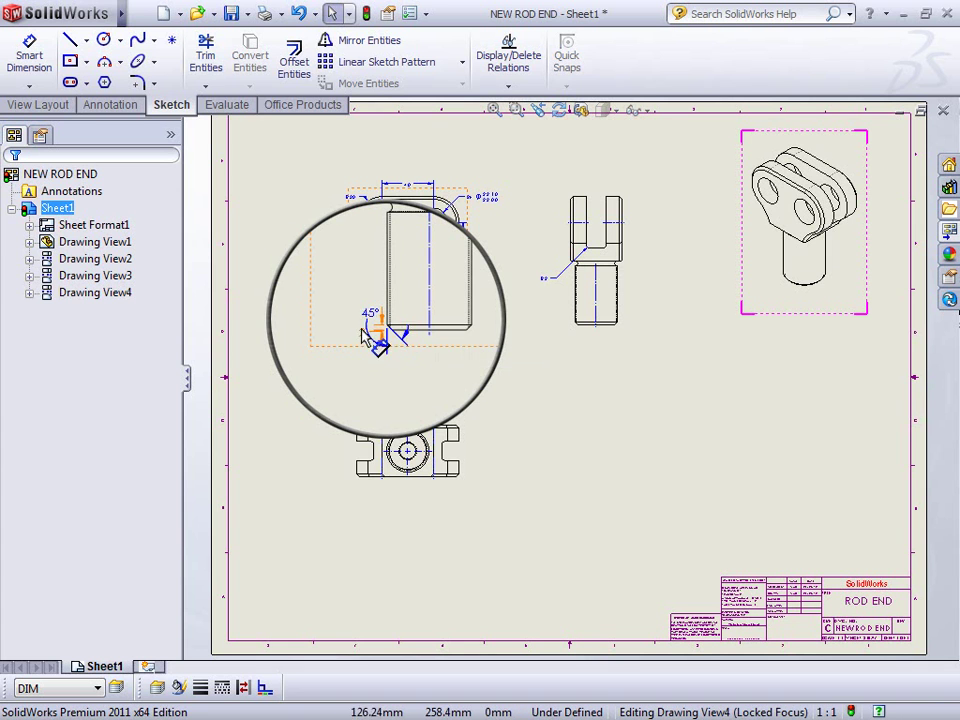
pyautogui.press('Escape')
pyautogui.moveTo(350, 322)
pyautogui.mouseDown()
pyautogui.moveTo(422, 375)
pyautogui.moveTo(369, 343)
pyautogui.moveTo(386, 330)
pyautogui.mouseUp()
pyautogui.click(499, 388)
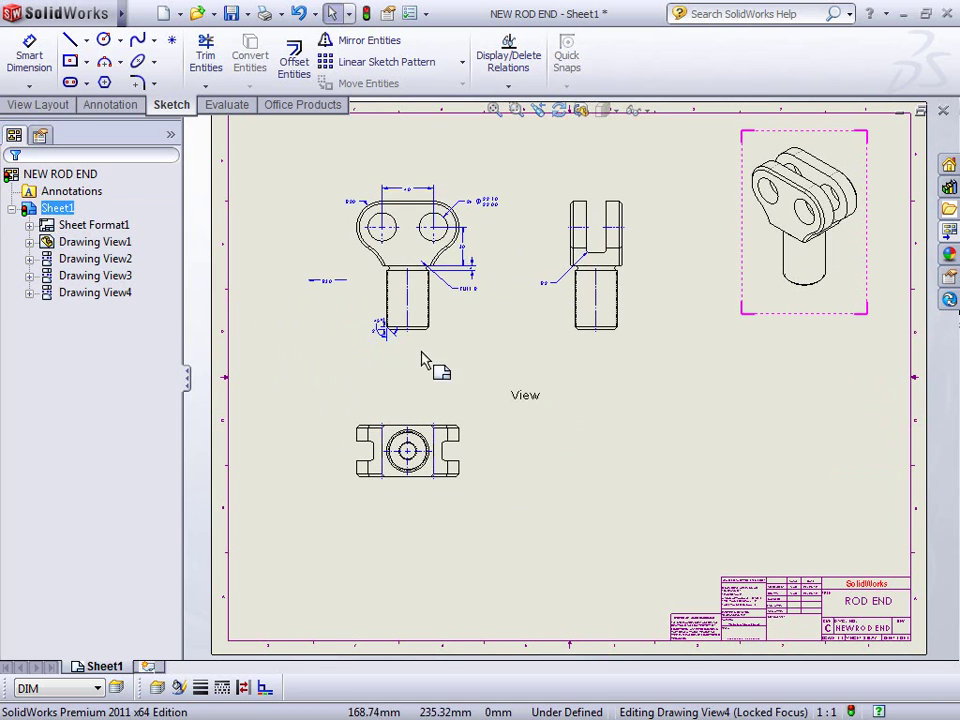
pyautogui.scroll(-8, 414, 339)
pyautogui.moveTo(268, 341)
pyautogui.mouseDown()
pyautogui.moveTo(369, 444)
pyautogui.moveTo(632, 572)
pyautogui.mouseUp()
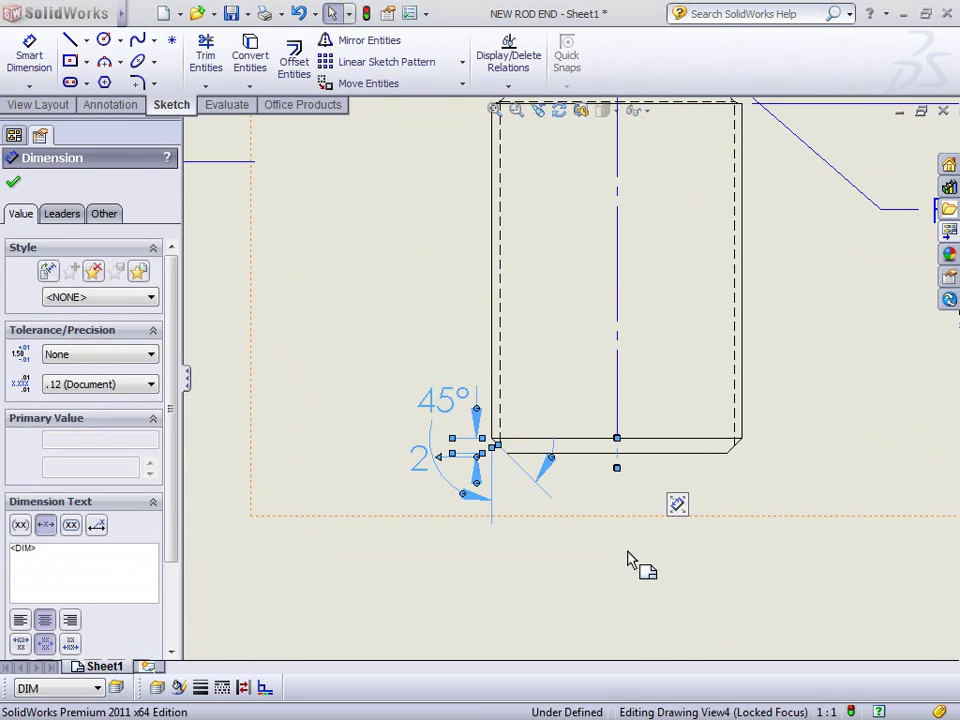
pyautogui.press('Delete')
# Try a chamfer dimension on the shank's bottom chamfer in the front view, using the vertical shank edge as reference
pyautogui.rightClick(542, 527)
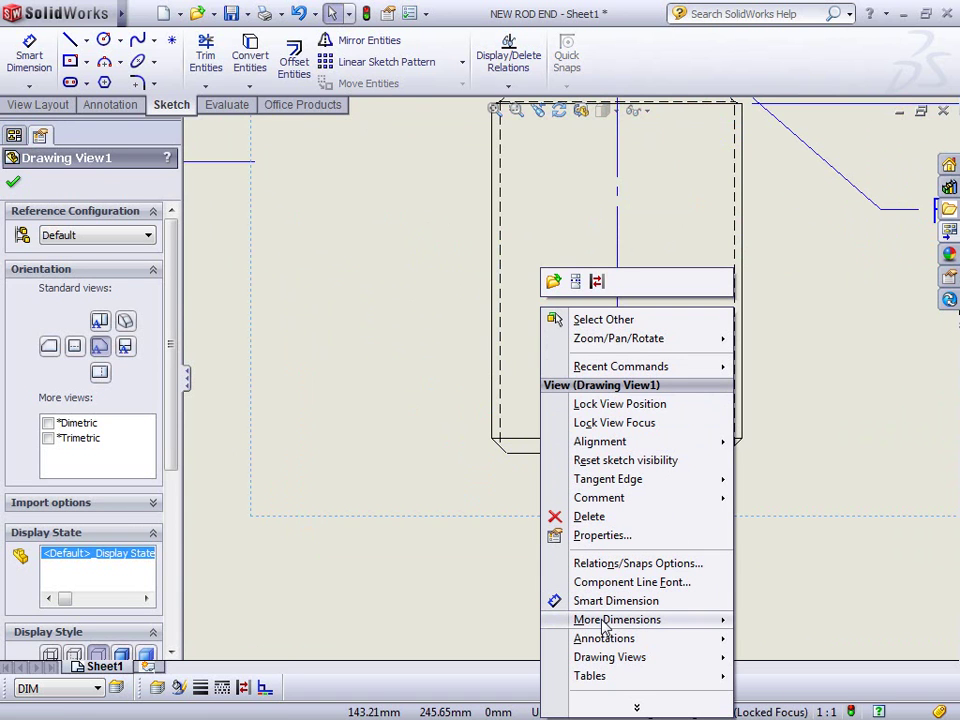
pyautogui.moveTo(604, 621)
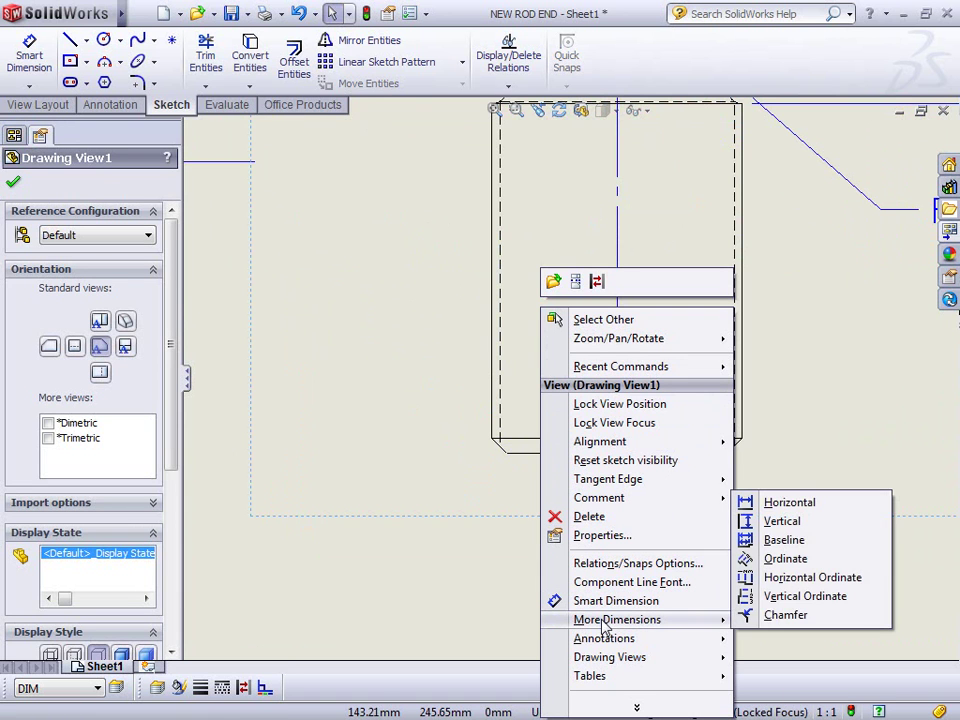
pyautogui.click(785, 615)
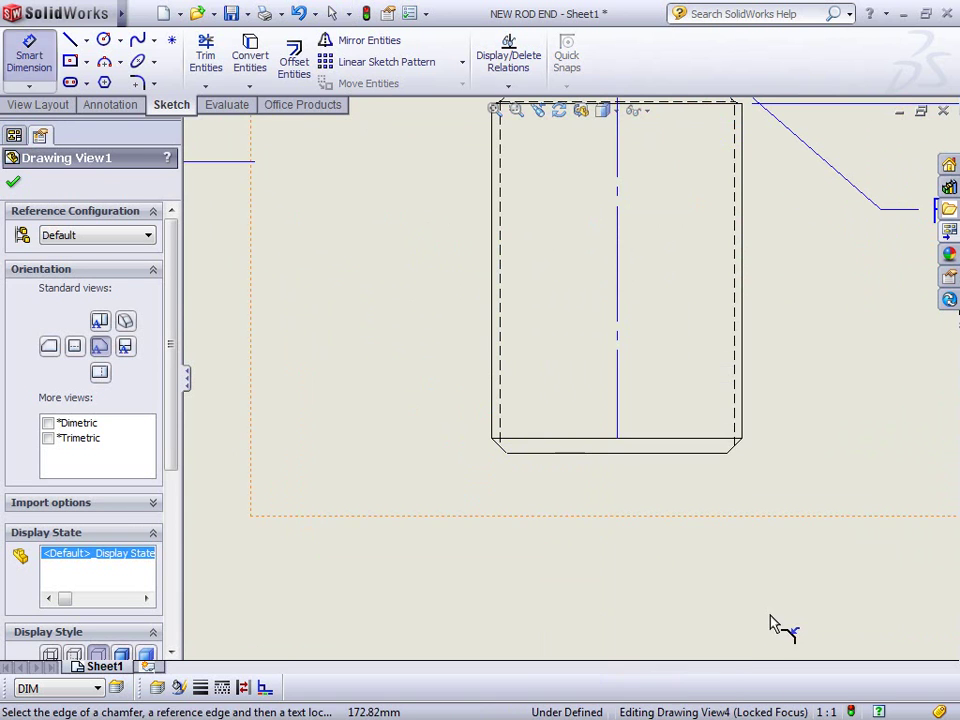
pyautogui.click(502, 452)
pyautogui.click(492, 428)
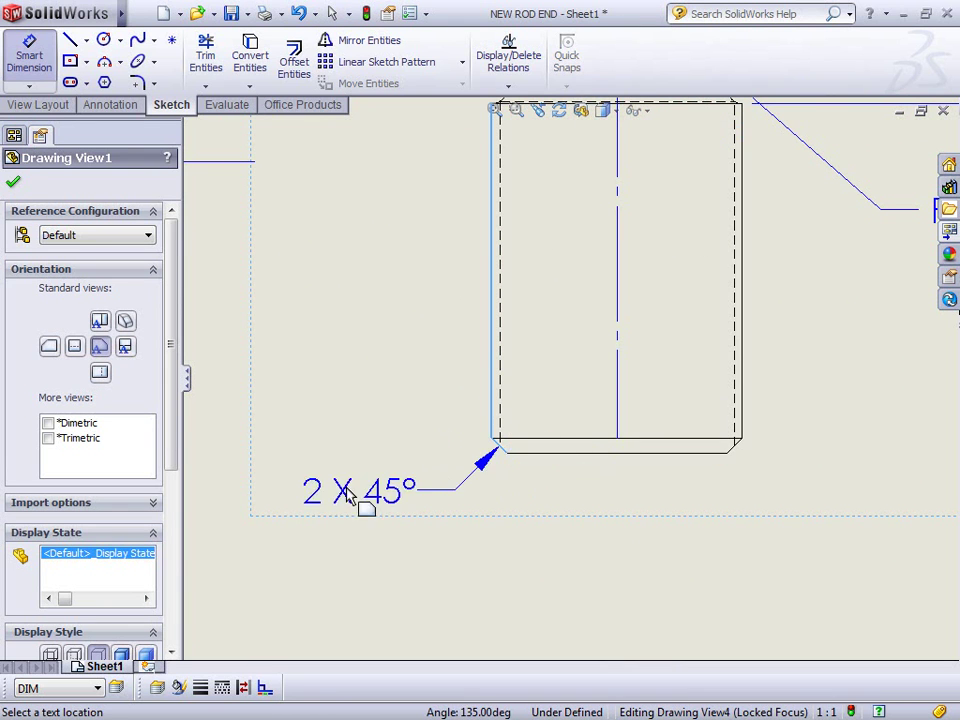
pyautogui.click(340, 500)
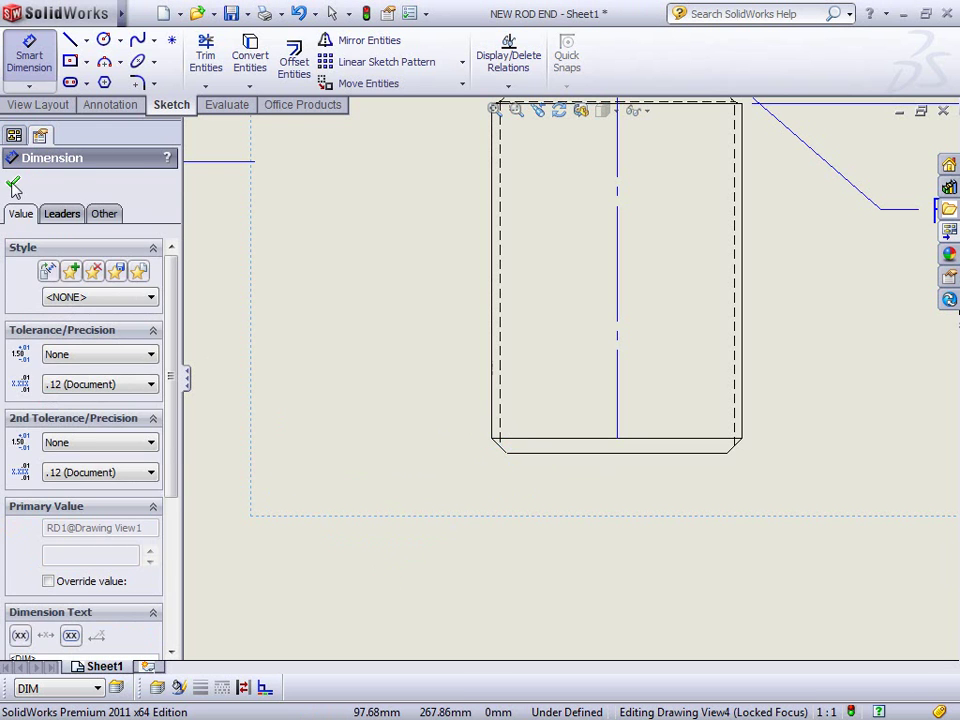
pyautogui.click(14, 186)
# Add a 2 X 45° chamfer dimension below the shank's bottom-left corner, using the bottom edge as reference
pyautogui.scroll(2, 560, 430)
pyautogui.scroll(-6, 596, 369)
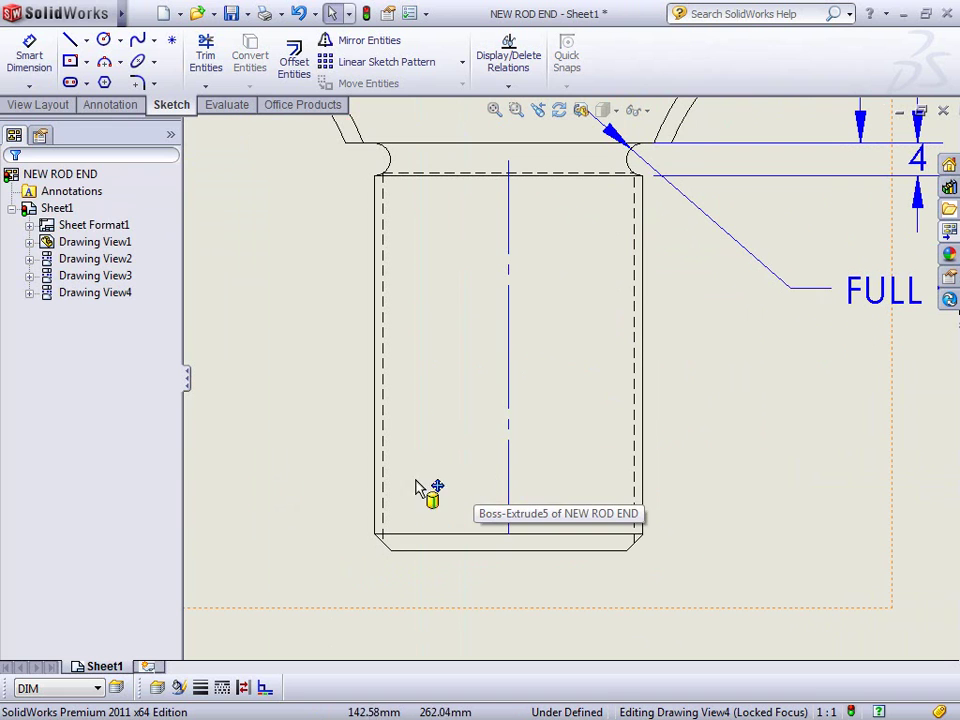
pyautogui.click(31, 87)
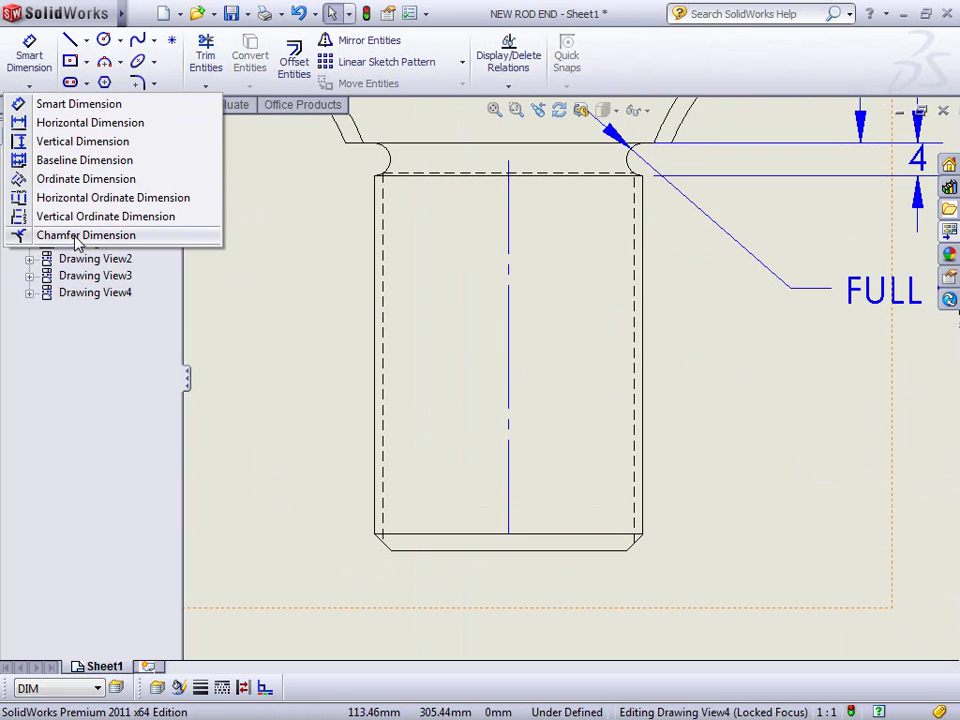
pyautogui.click(62, 237)
pyautogui.click(385, 548)
pyautogui.click(415, 550)
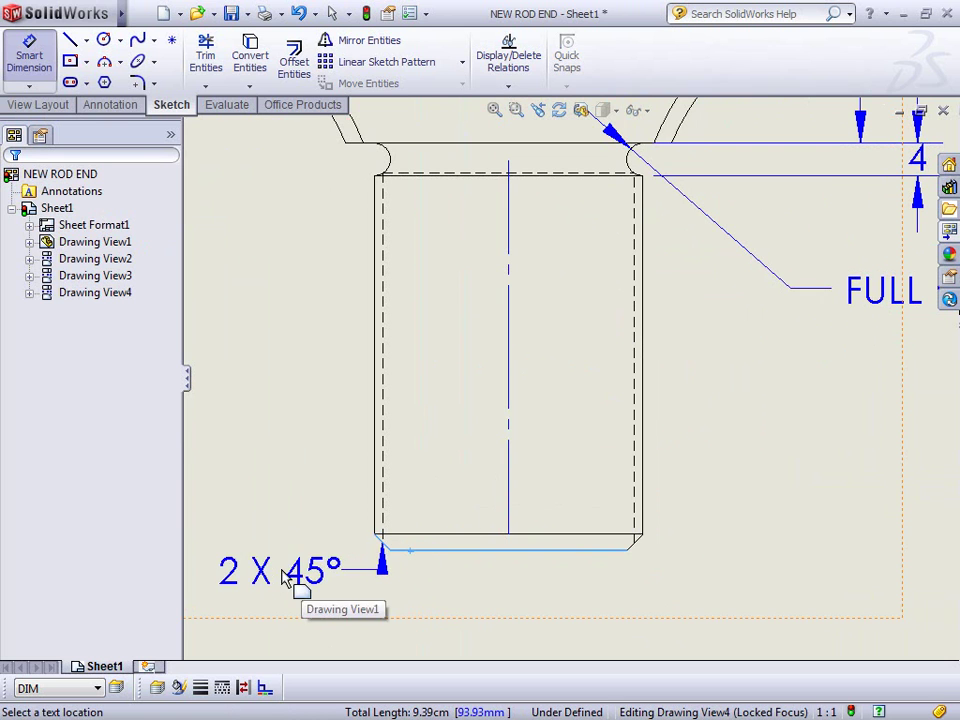
pyautogui.scroll(3, 284, 578)
pyautogui.click(372, 519)
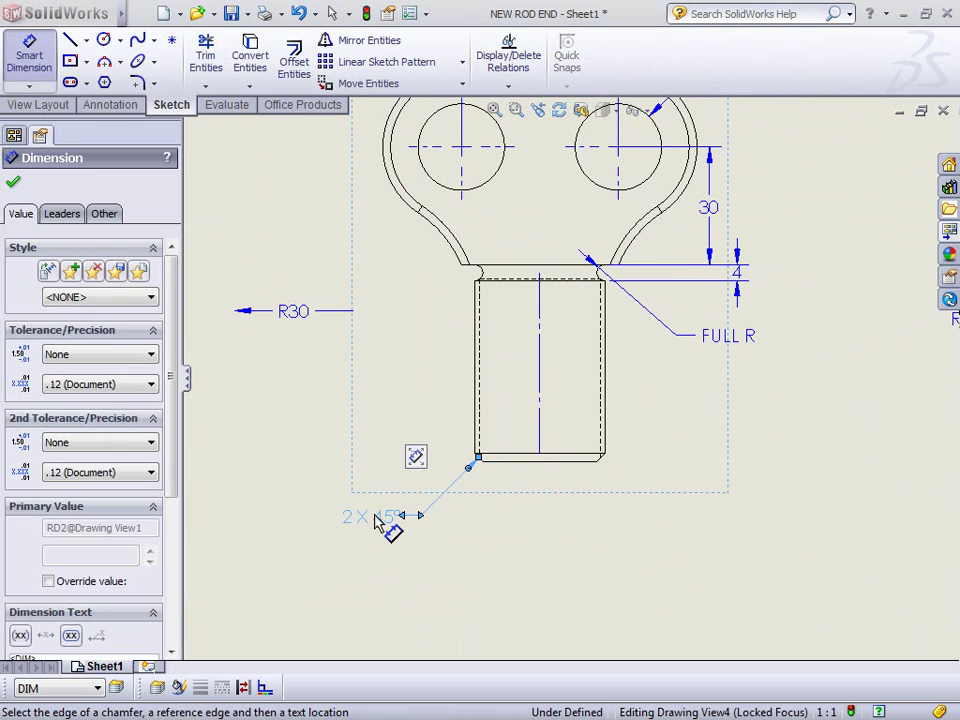
pyautogui.press('Escape')
# Reposition the R30, FULL R, 4 and 30 dimensions around the front view so their leaders and text are clearly separated
pyautogui.moveTo(297, 341)
pyautogui.mouseDown()
pyautogui.moveTo(317, 315)
pyautogui.moveTo(424, 285)
pyautogui.moveTo(441, 236)
pyautogui.mouseUp()
pyautogui.moveTo(589, 279); pyautogui.dragTo(591, 266)
pyautogui.click(816, 268)
pyautogui.moveTo(750, 289); pyautogui.dragTo(745, 310)
pyautogui.click(821, 236)
pyautogui.moveTo(708, 213); pyautogui.dragTo(745, 208)
pyautogui.click(803, 456)
# Delete the stray dimension lying above the sheet border
pyautogui.click(495, 109)
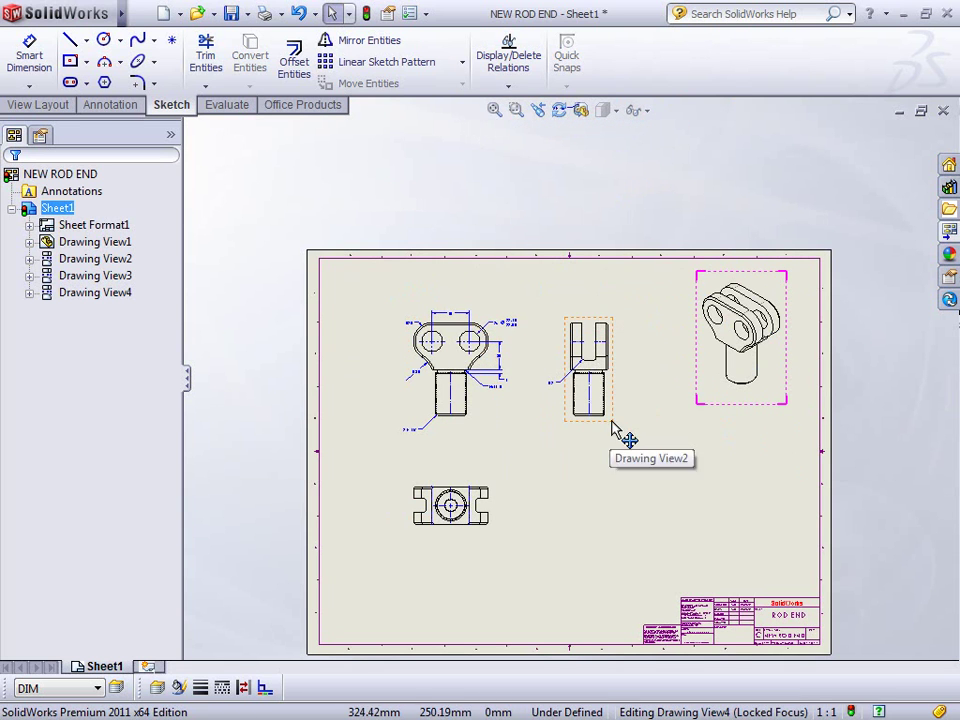
pyautogui.click(581, 110)
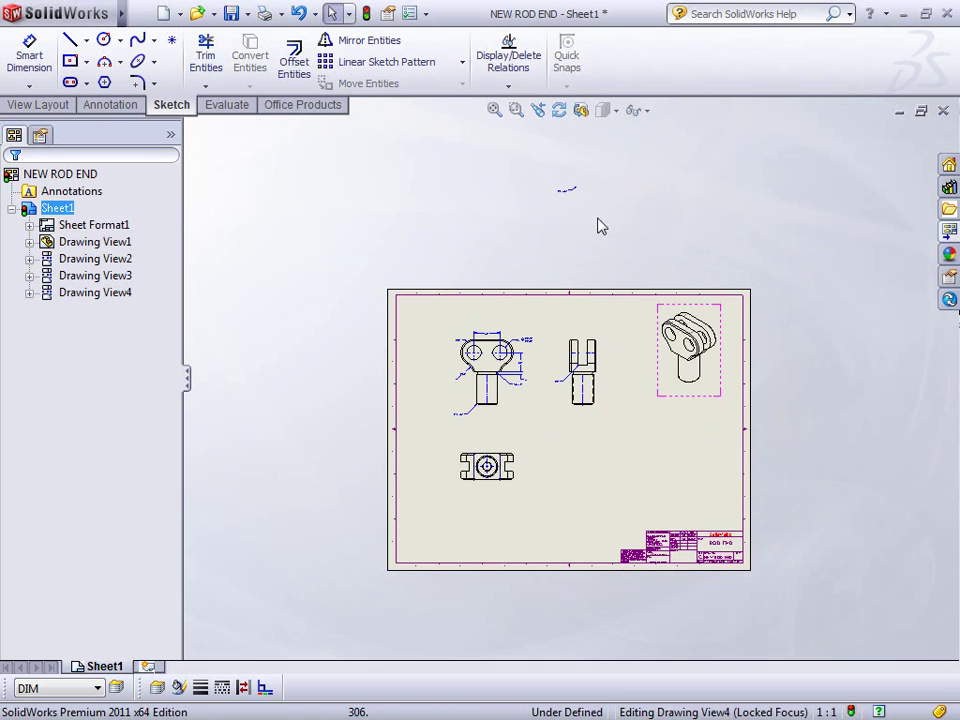
pyautogui.press('Escape')
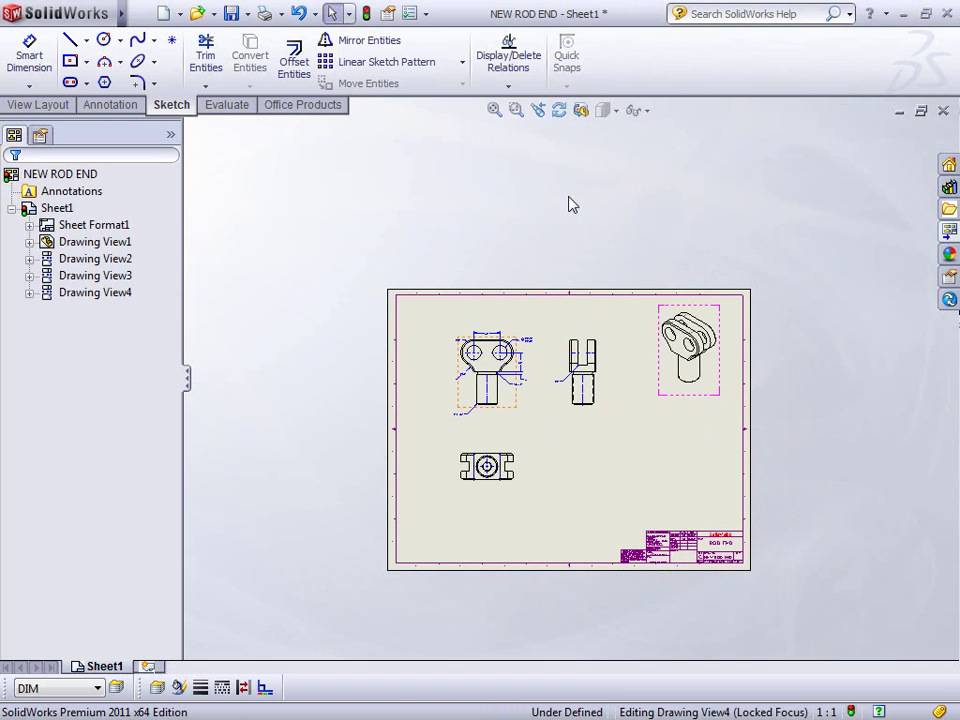
pyautogui.press('f')
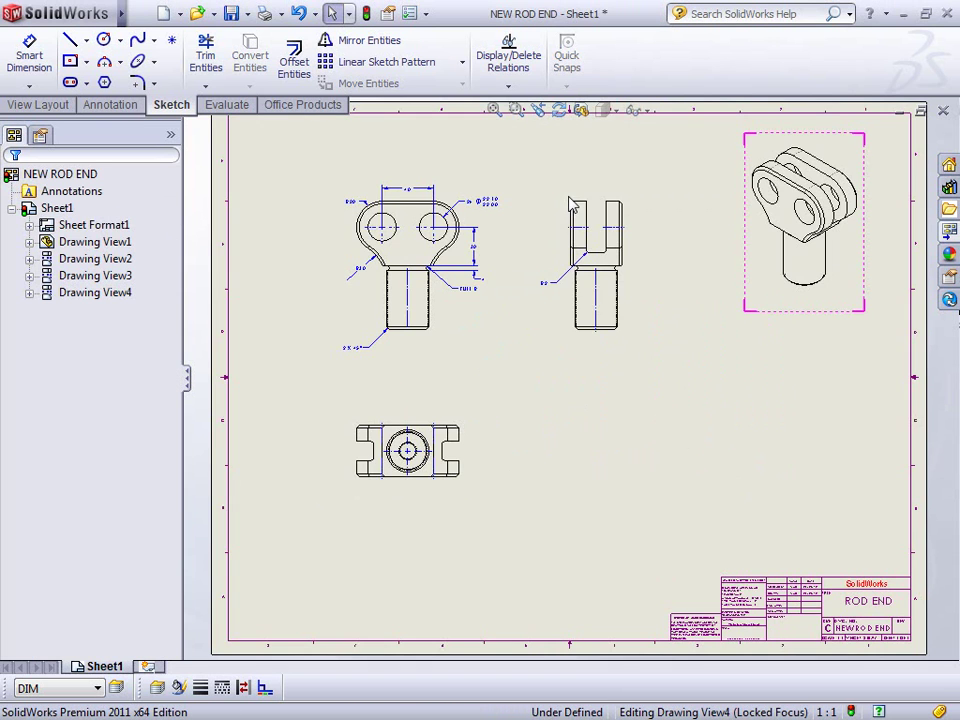
# Try a 45 mm spacing between the two holes in the front view, rebuild, and cancel the change
pyautogui.doubleClick(410, 196)
pyautogui.moveTo(404, 153); pyautogui.dragTo(564, 167)
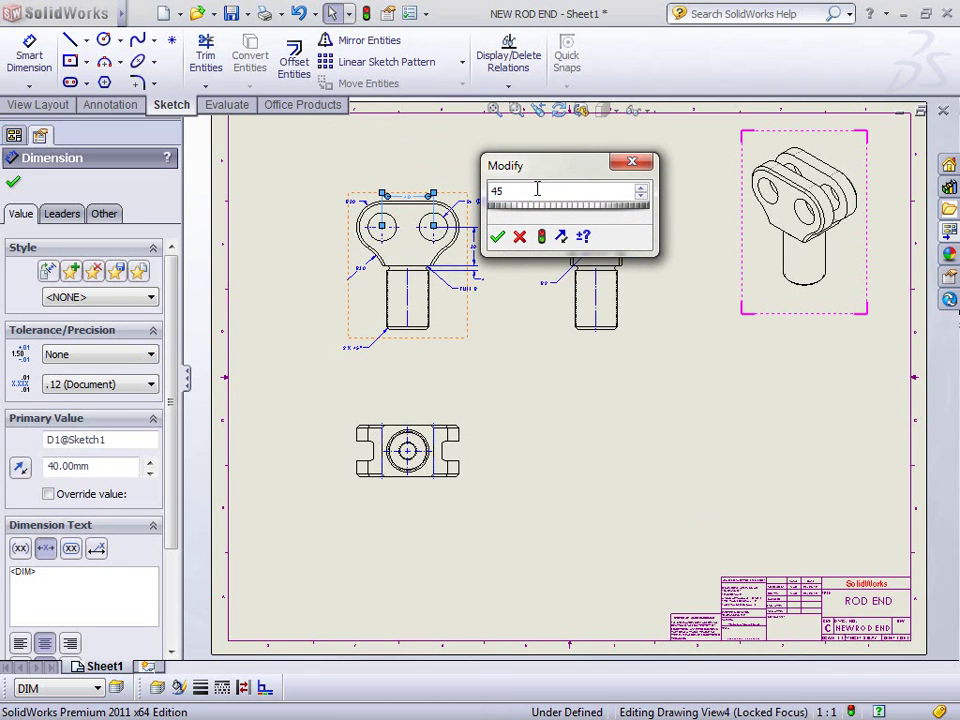
pyautogui.click(542, 236)
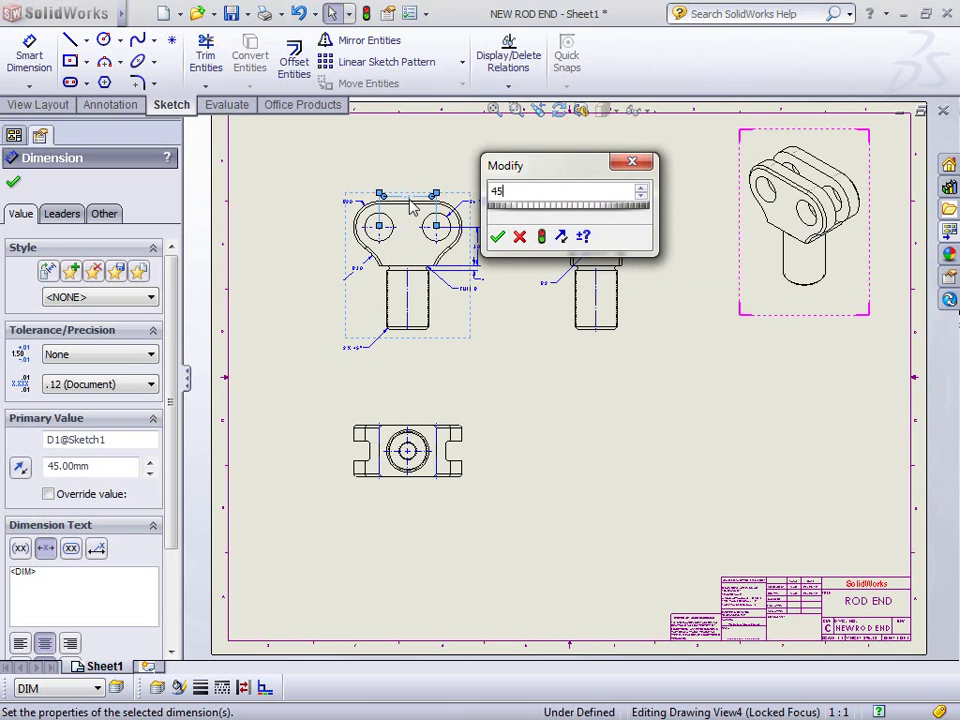
pyautogui.click(520, 237)
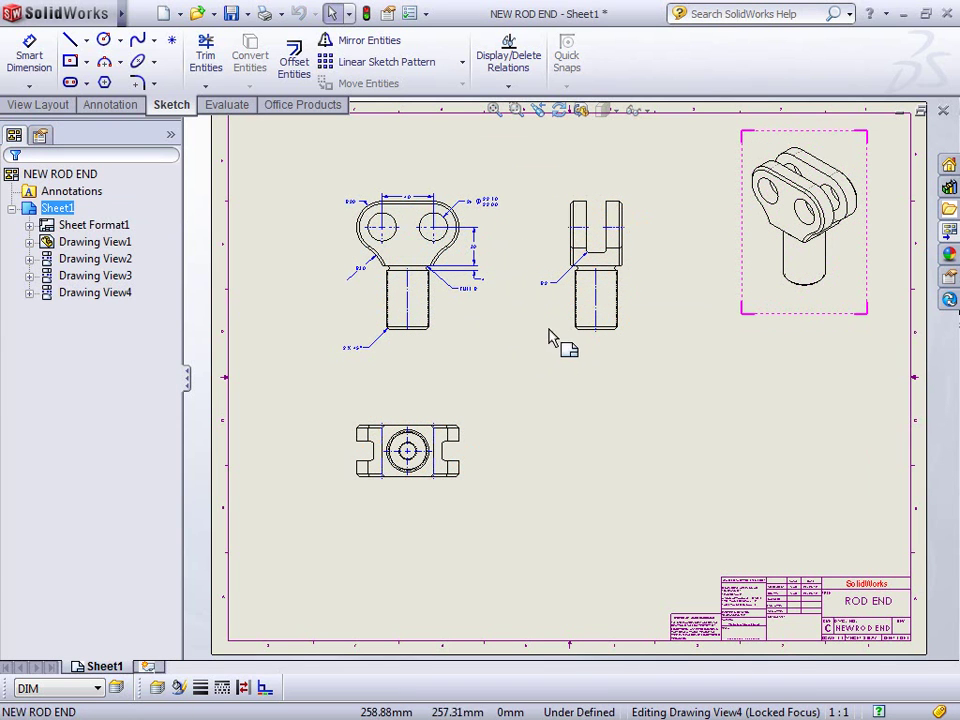
# Dimension the front view's overall height from the top edge to the shank's bottom edge, placed left of the view
pyautogui.click(428, 210)
pyautogui.click(317, 259)
pyautogui.scroll(-2, 288, 178)
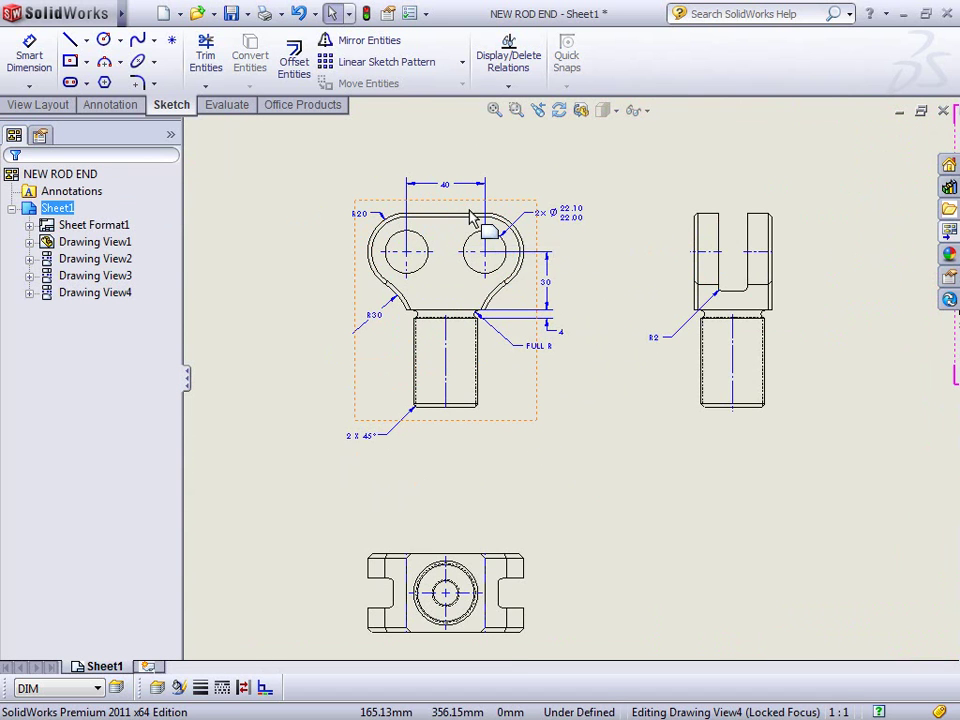
pyautogui.click(29, 58)
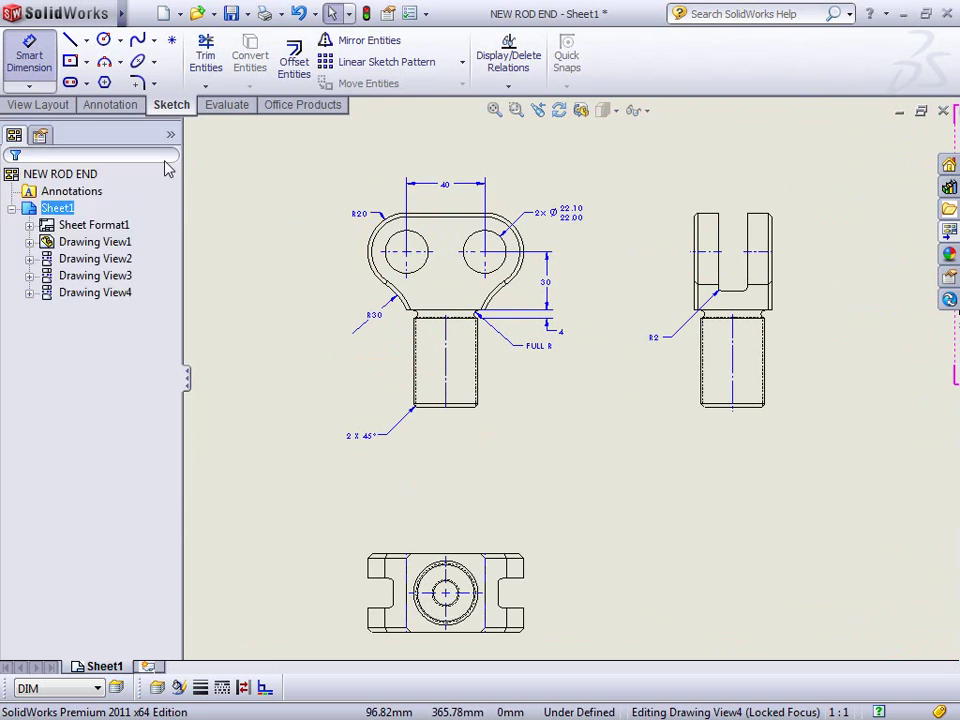
pyautogui.click(436, 220)
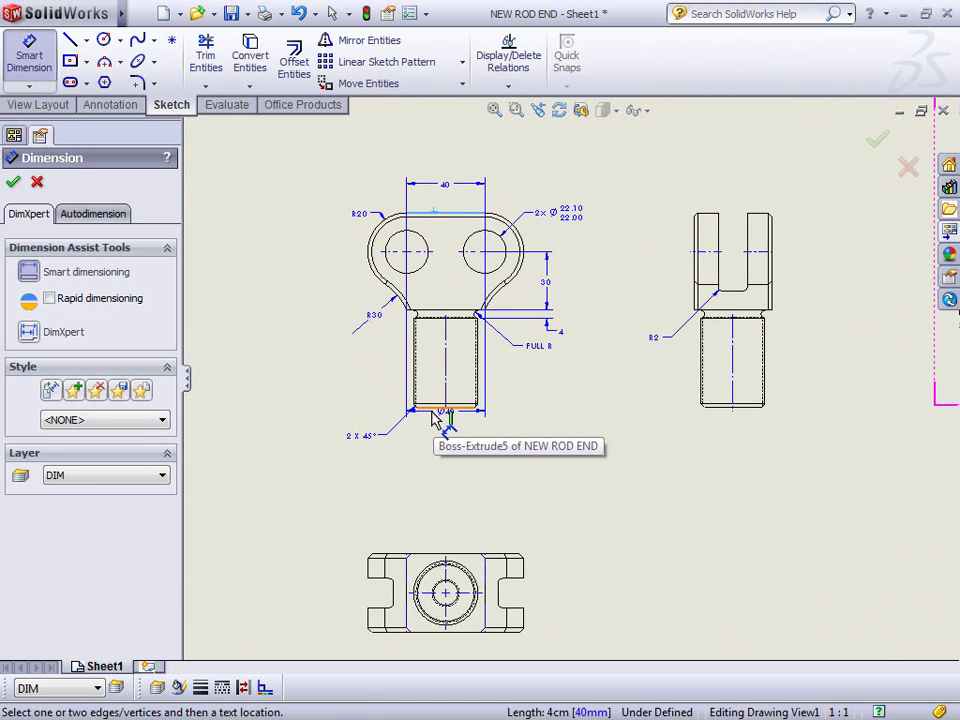
pyautogui.click(436, 408)
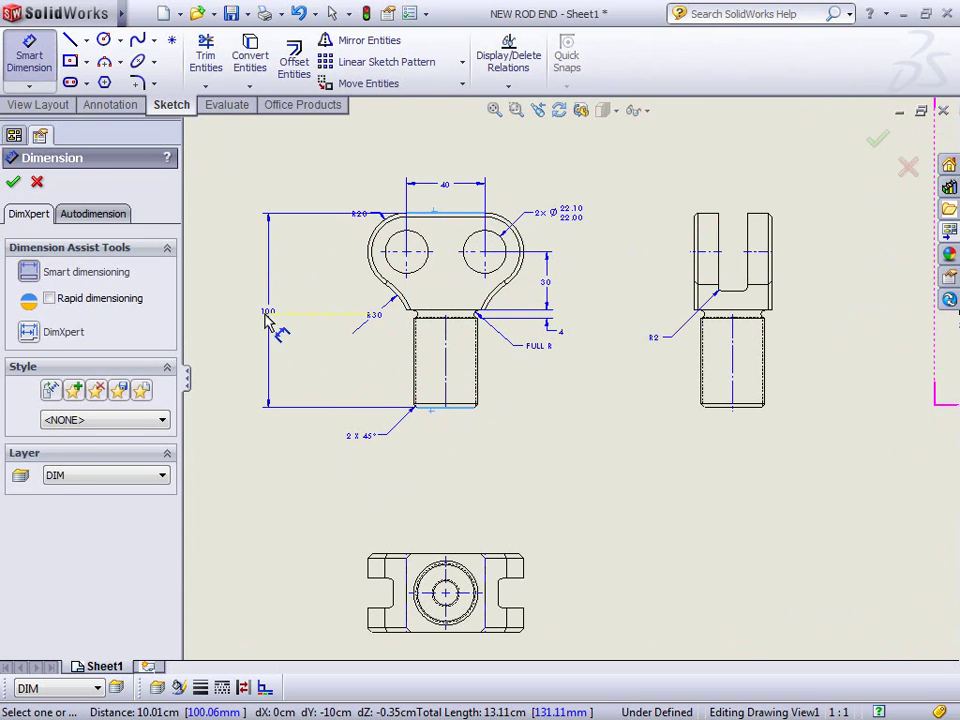
pyautogui.click(266, 314)
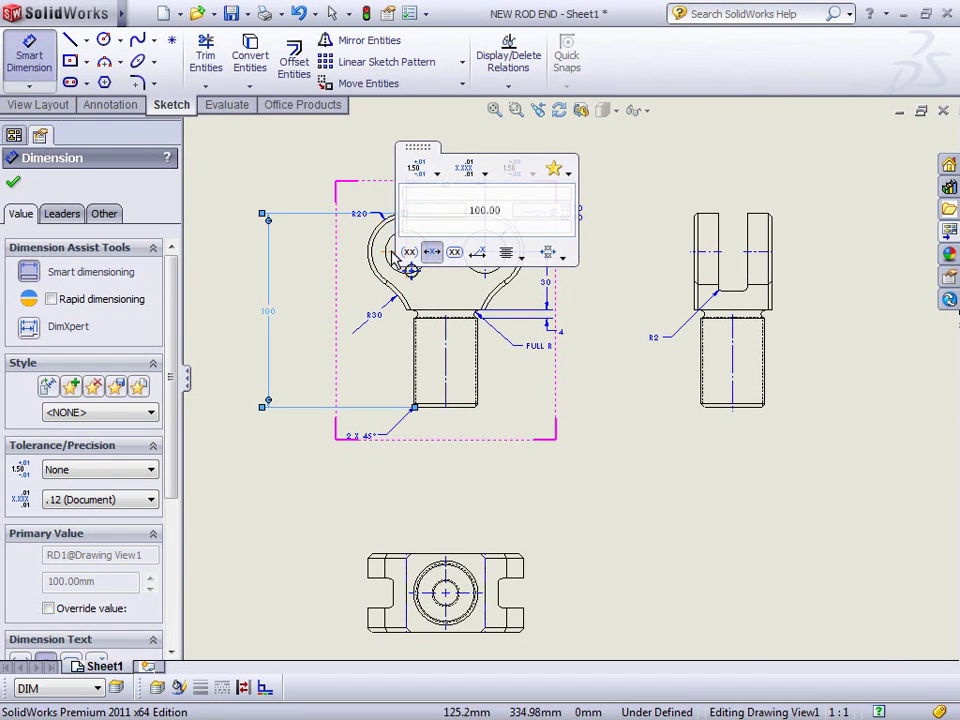
# Turn on rapid dimensioning and dimension the height from the hole centerline to the shank's bottom edge, inside the overall height dimension
pyautogui.click(392, 256)
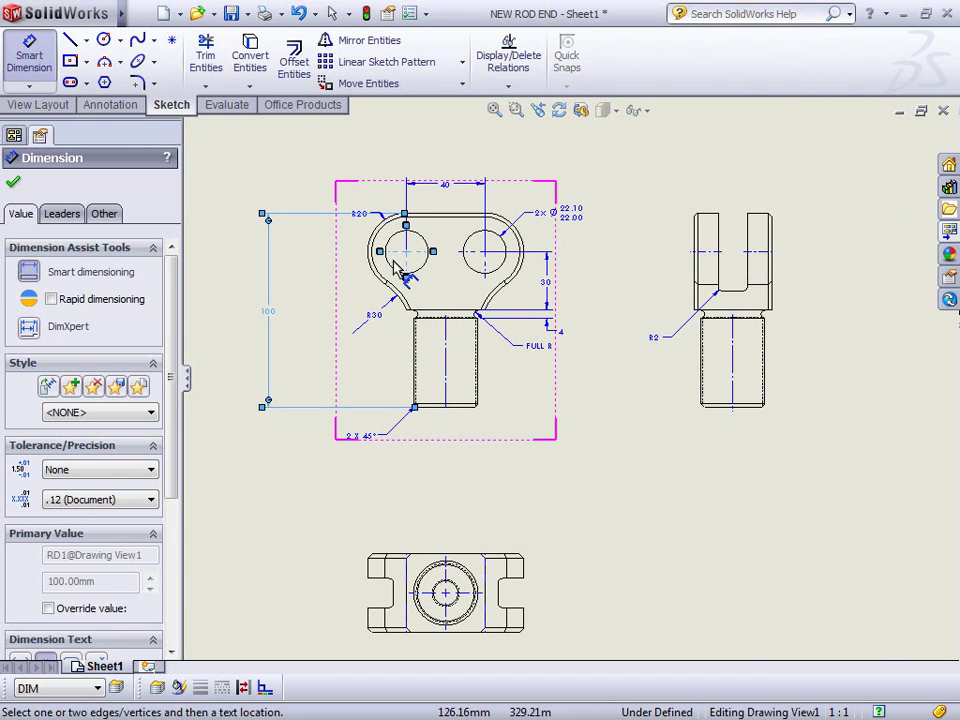
pyautogui.click(434, 412)
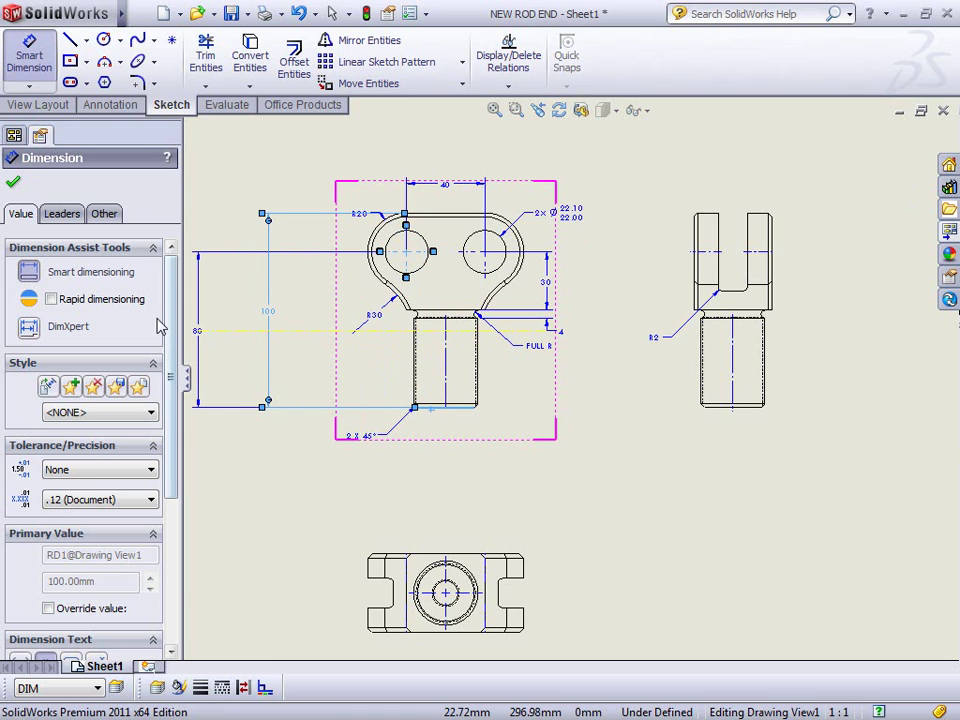
pyautogui.click(125, 305)
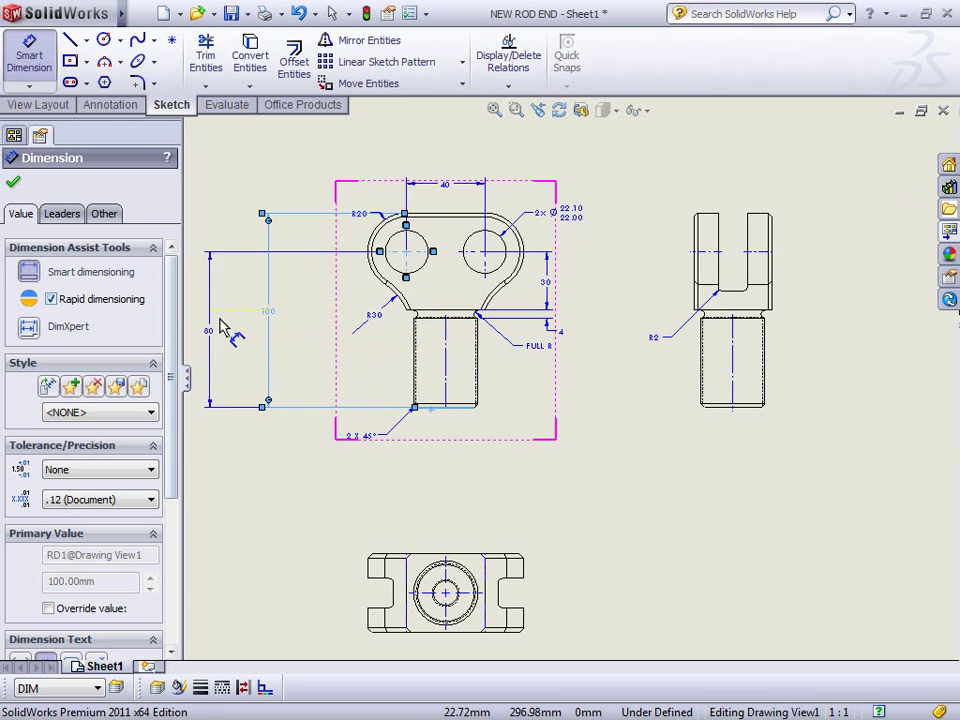
pyautogui.click(300, 333)
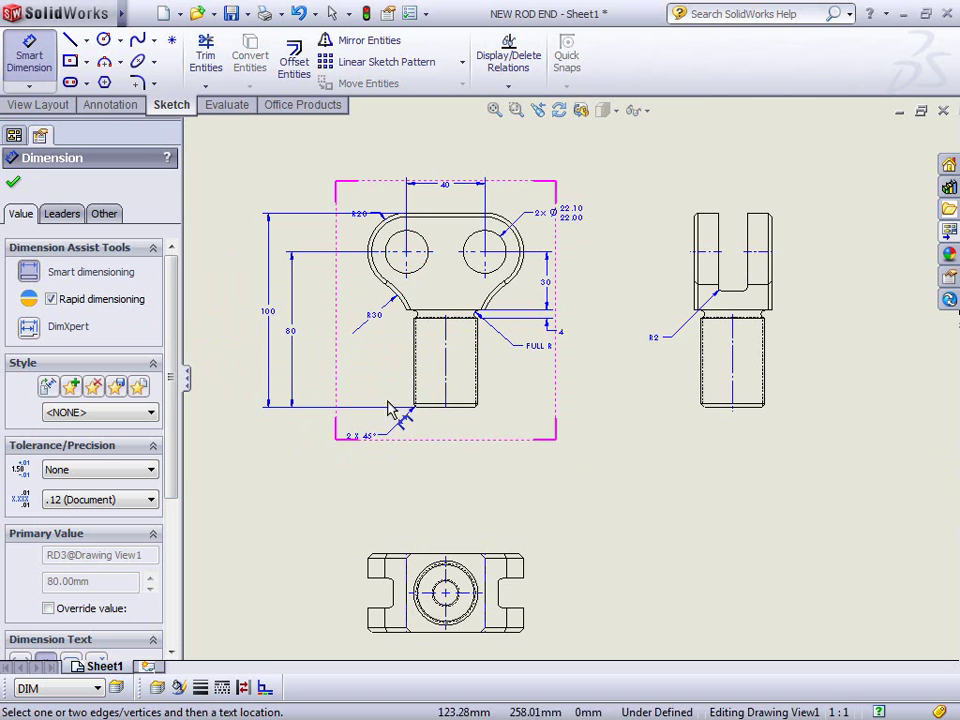
pyautogui.click(294, 340)
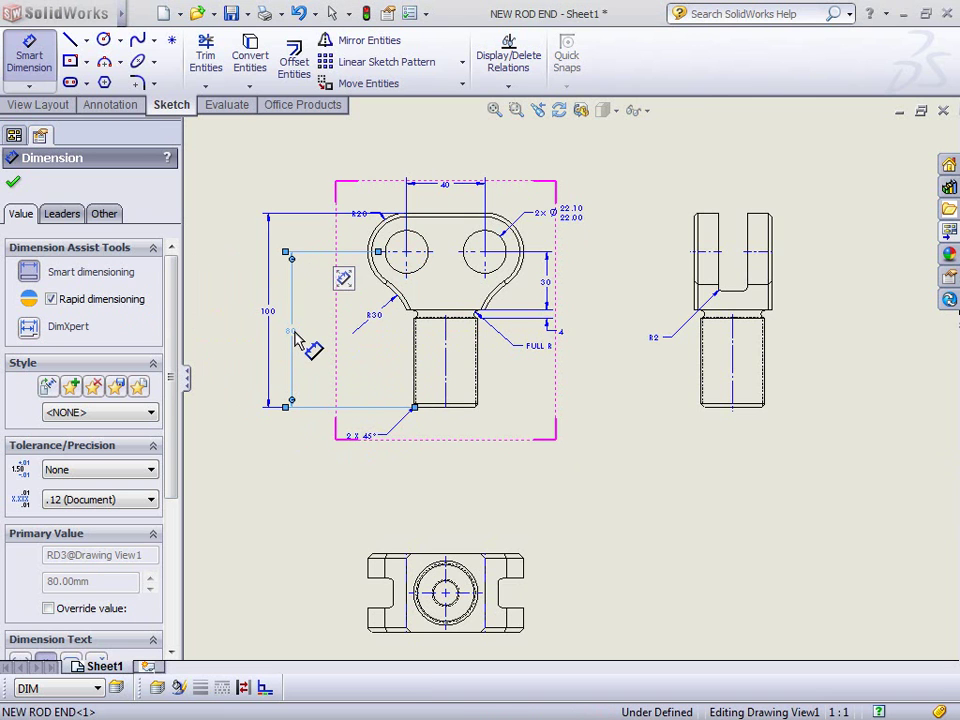
# Enclose the height dimension from the hole centerline to the shank's bottom edge in parentheses as a reference dimension and end dimensioning
pyautogui.moveTo(343, 279)
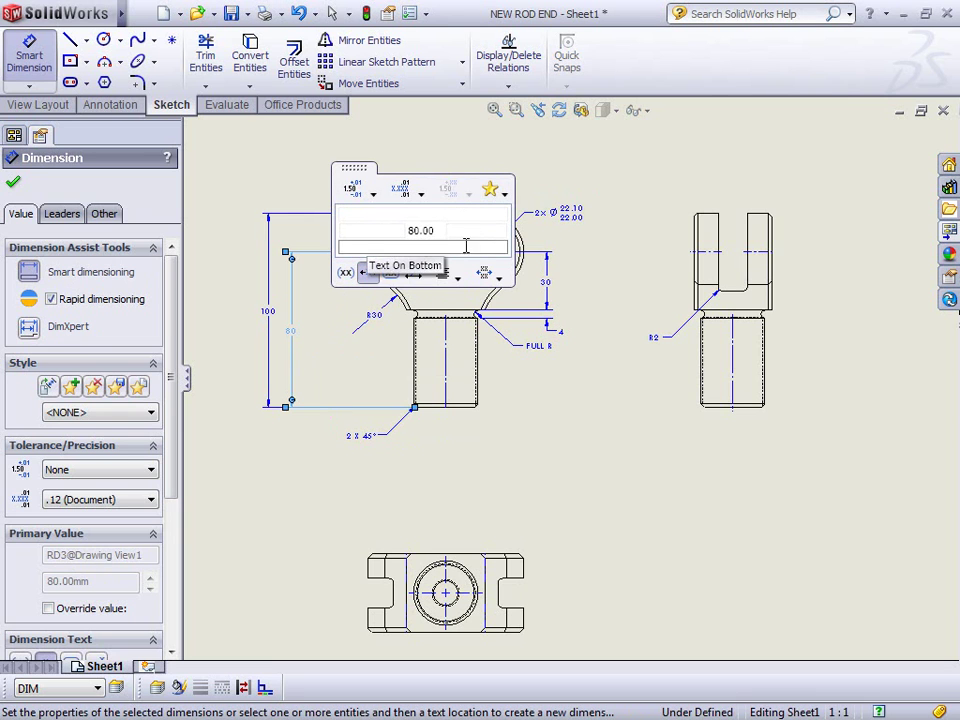
pyautogui.click(348, 274)
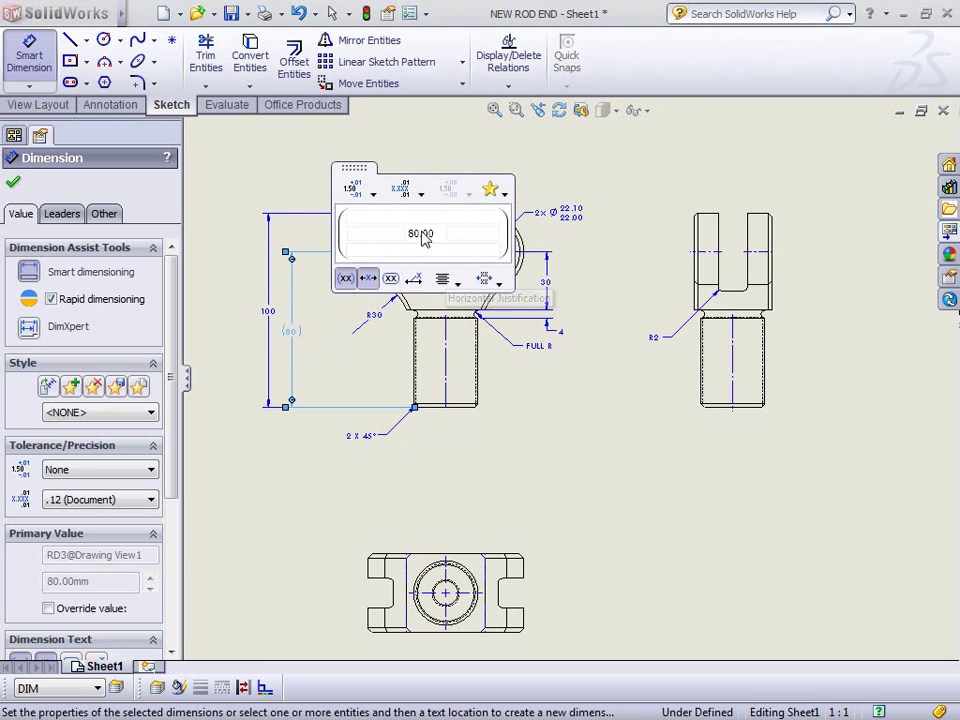
pyautogui.click(640, 451)
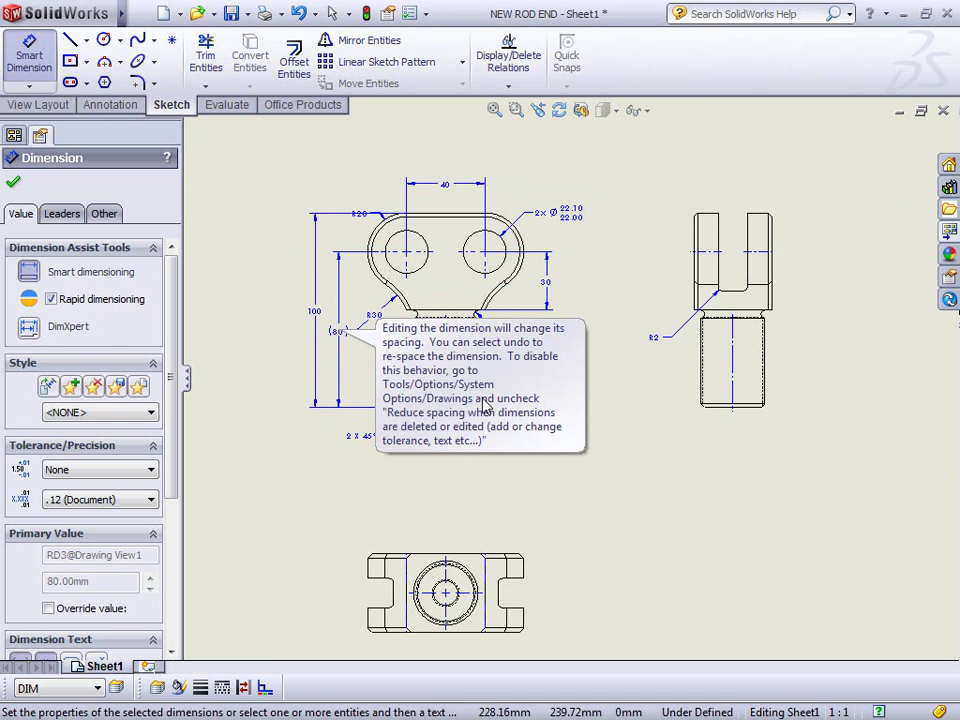
pyautogui.rightClick(206, 243)
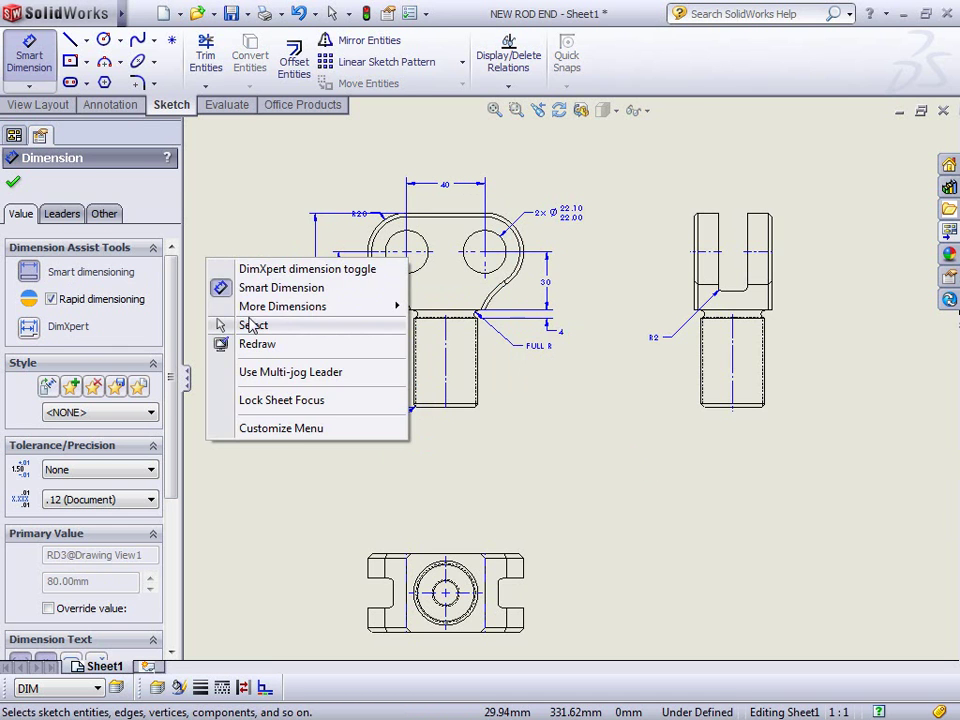
pyautogui.click(232, 321)
pyautogui.click(339, 343)
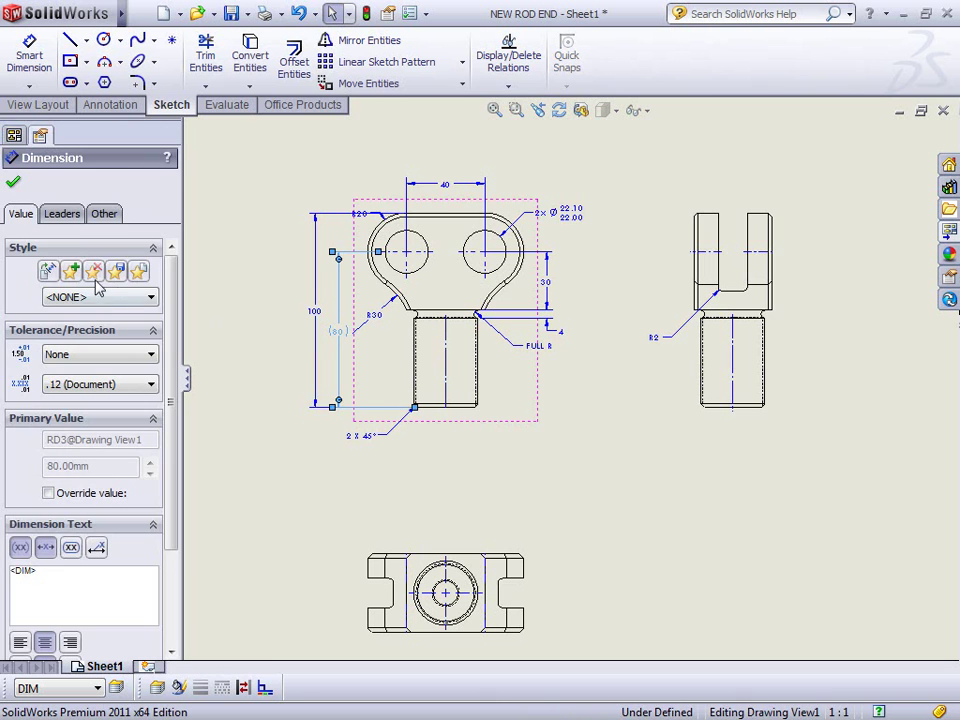
# Move the R20 radius dimension outward, above the upper corner of the front view and clear of the overall height's extension line
pyautogui.click(233, 311)
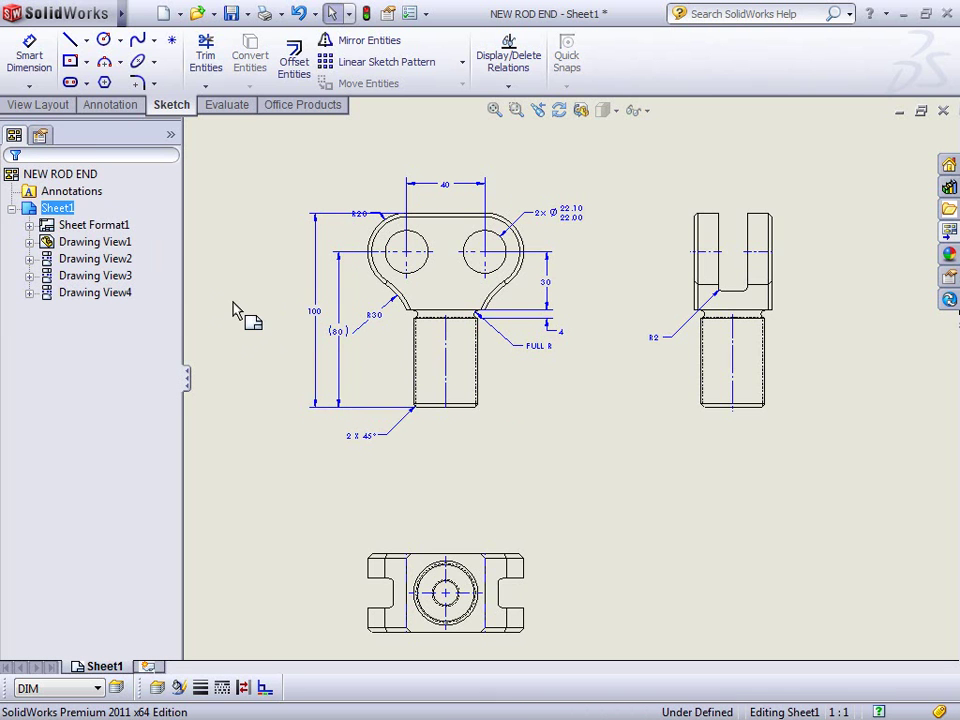
pyautogui.moveTo(373, 225); pyautogui.dragTo(343, 195)
pyautogui.click(598, 474)
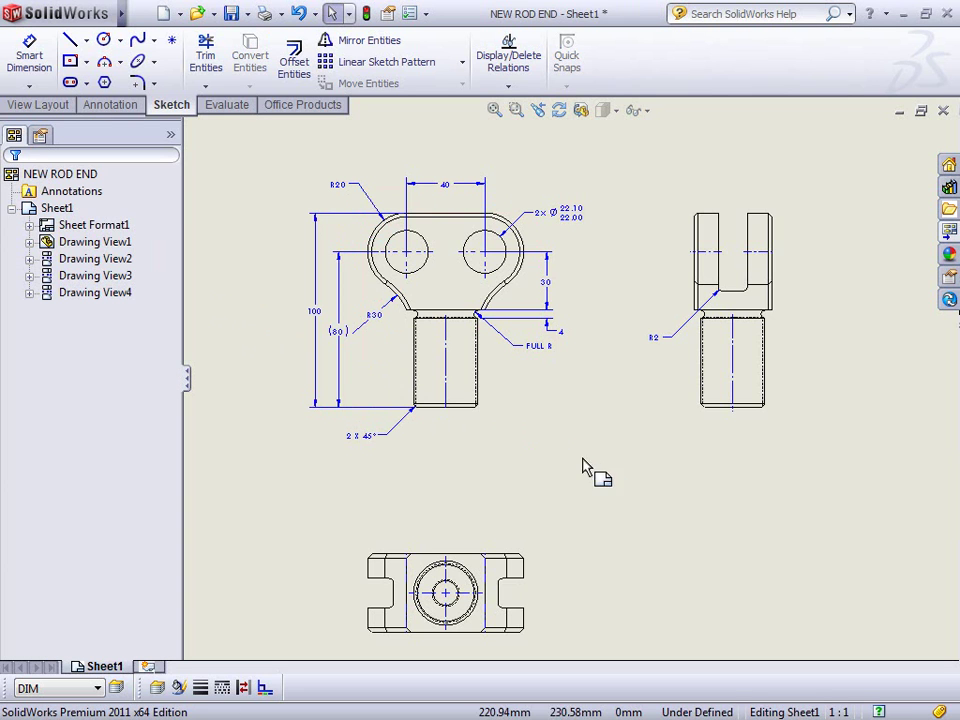
# Dimension the front view's height from the shank's bottom edge to the head's lower edge, placed inside the other height dimensions, and end dimensioning
pyautogui.click(29, 55)
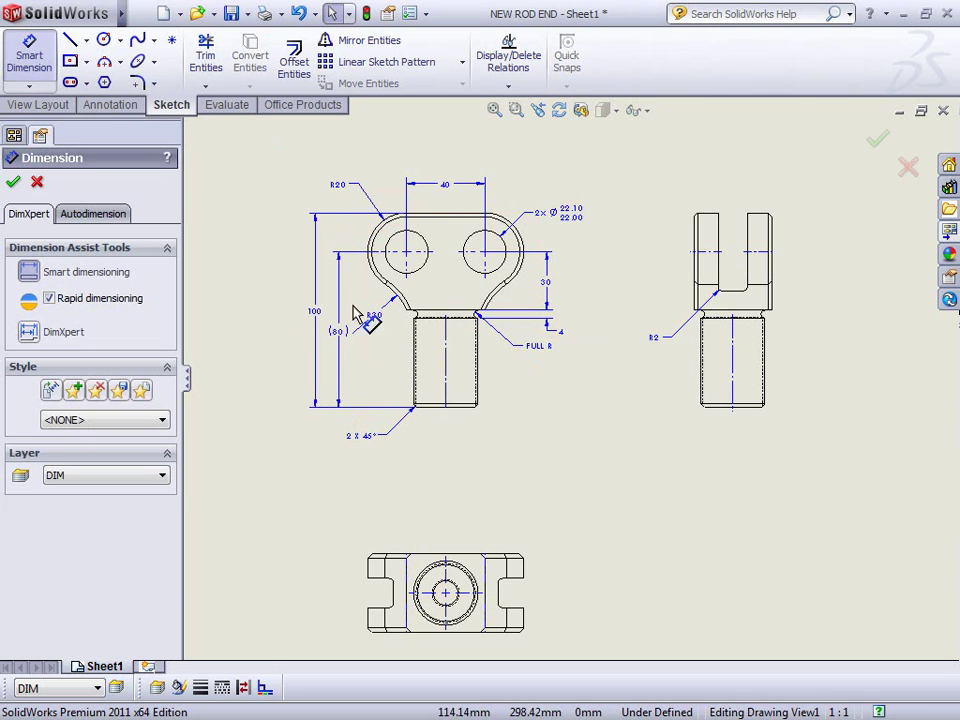
pyautogui.click(430, 408)
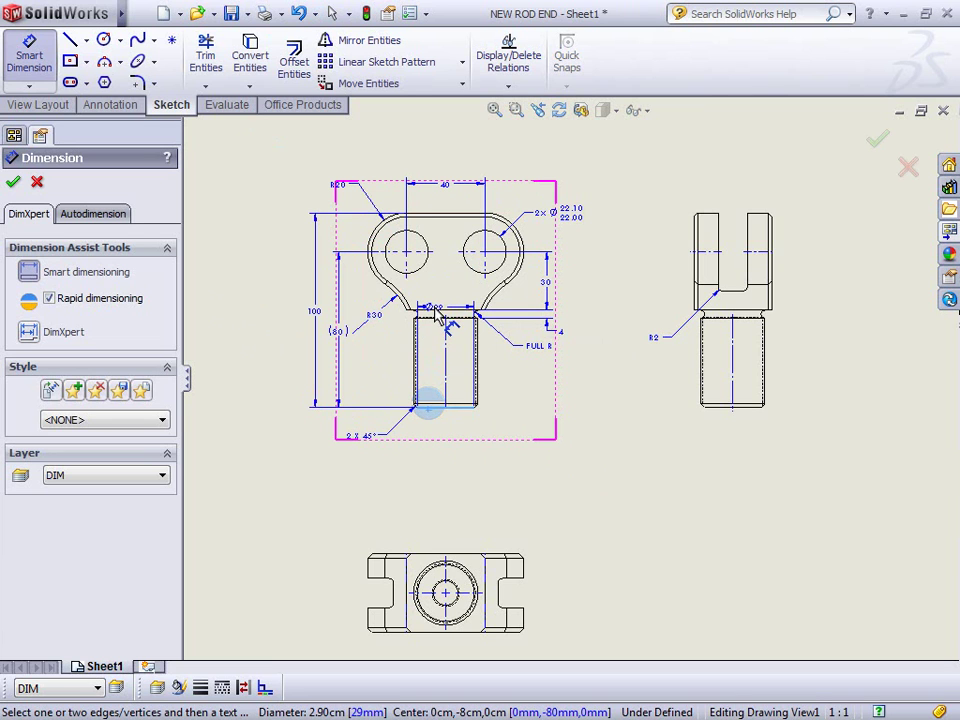
pyautogui.click(436, 316)
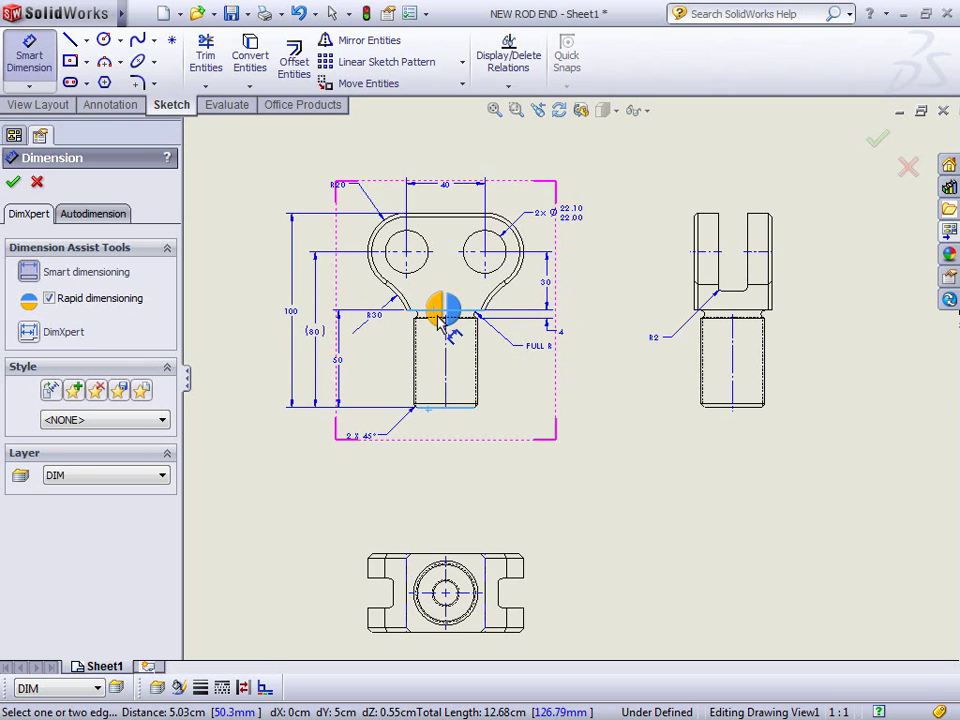
pyautogui.click(437, 318)
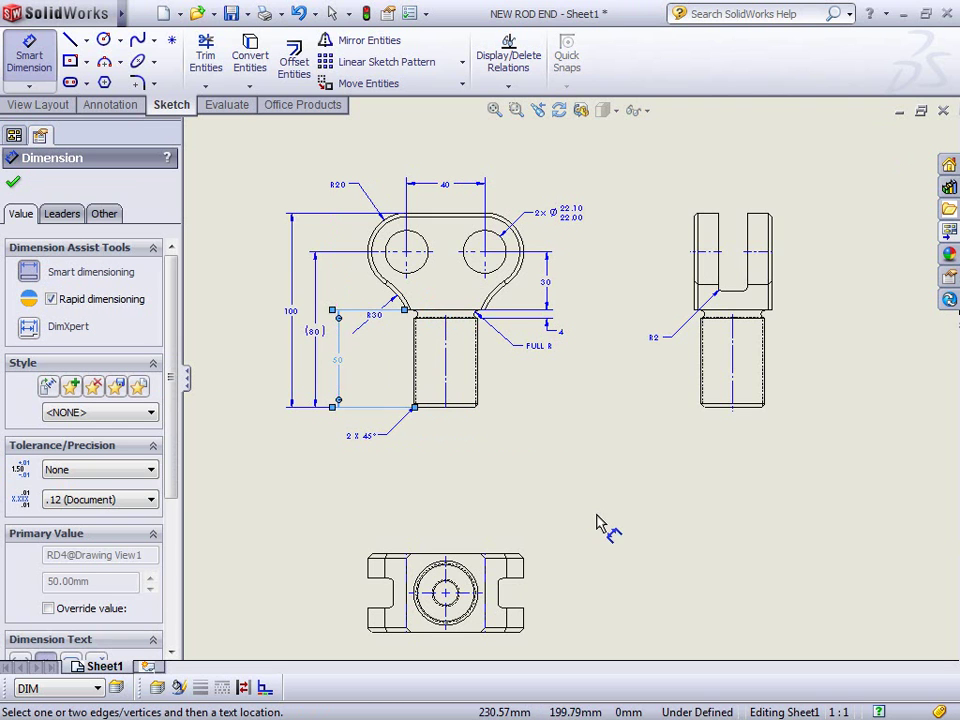
pyautogui.click(378, 325)
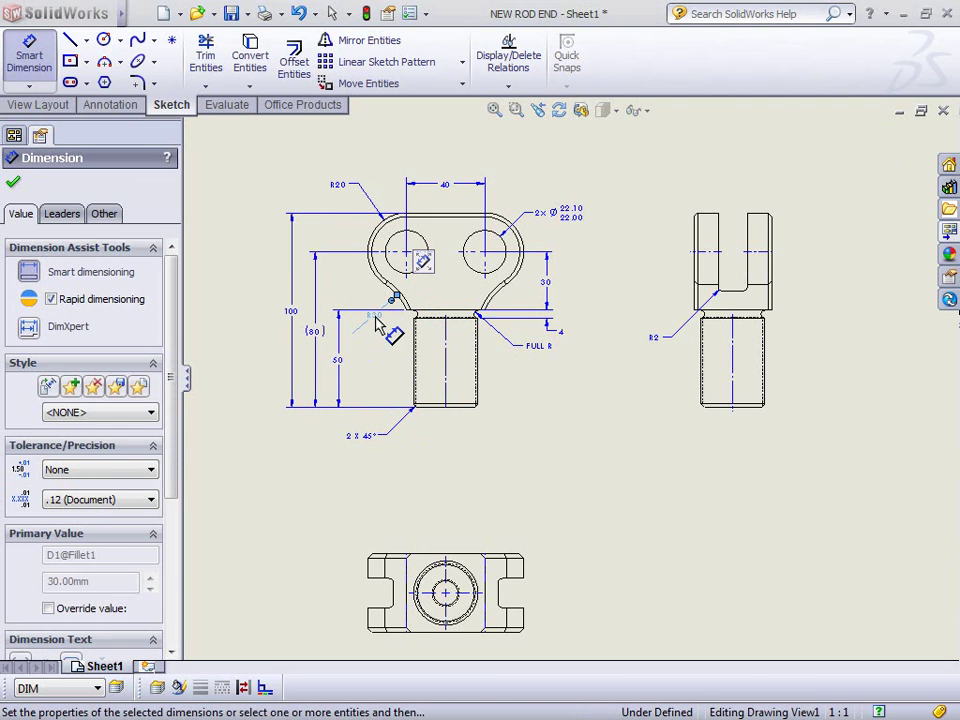
pyautogui.rightClick(628, 469)
pyautogui.click(670, 532)
pyautogui.press('f')
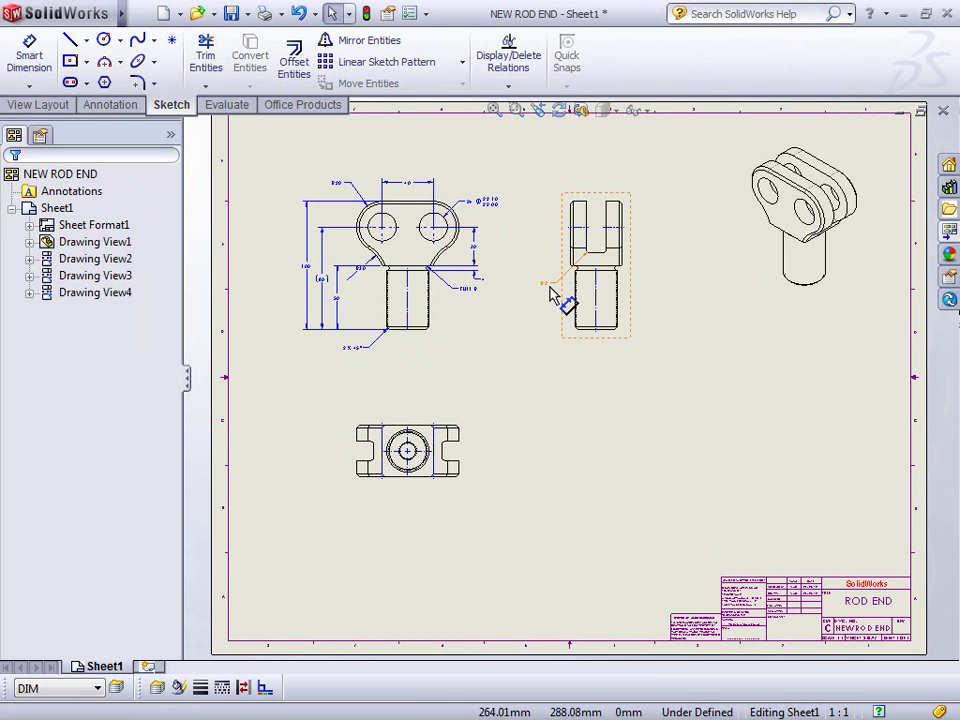
pyautogui.click(684, 521)
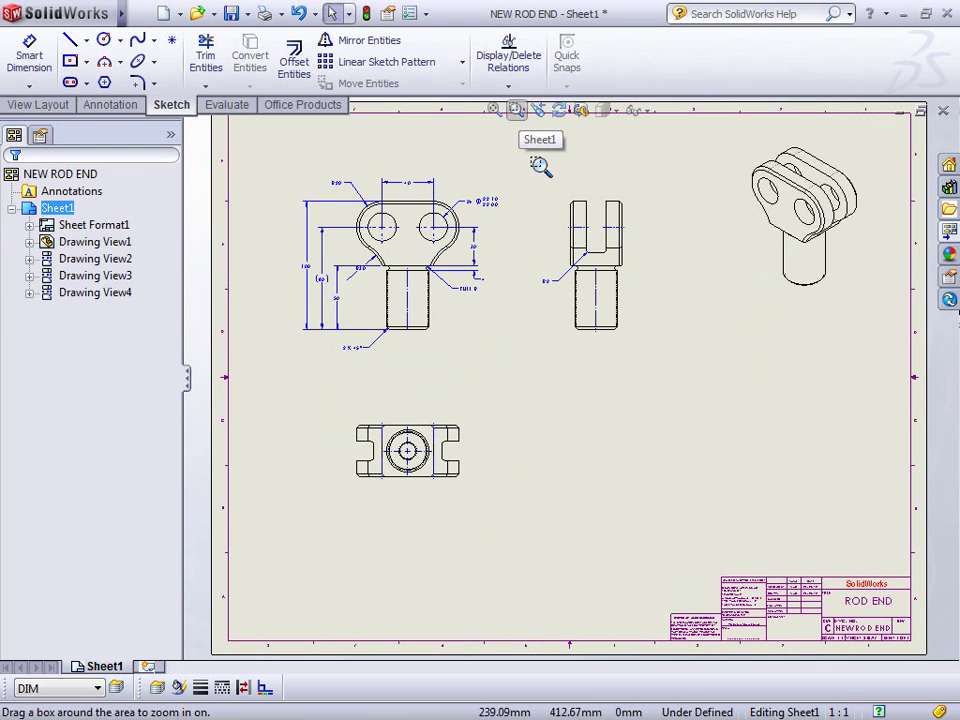
# Open the title block's fillable fields at the ROD END title and close them without entering new values
pyautogui.click(519, 118)
pyautogui.moveTo(634, 553); pyautogui.dragTo(923, 641)
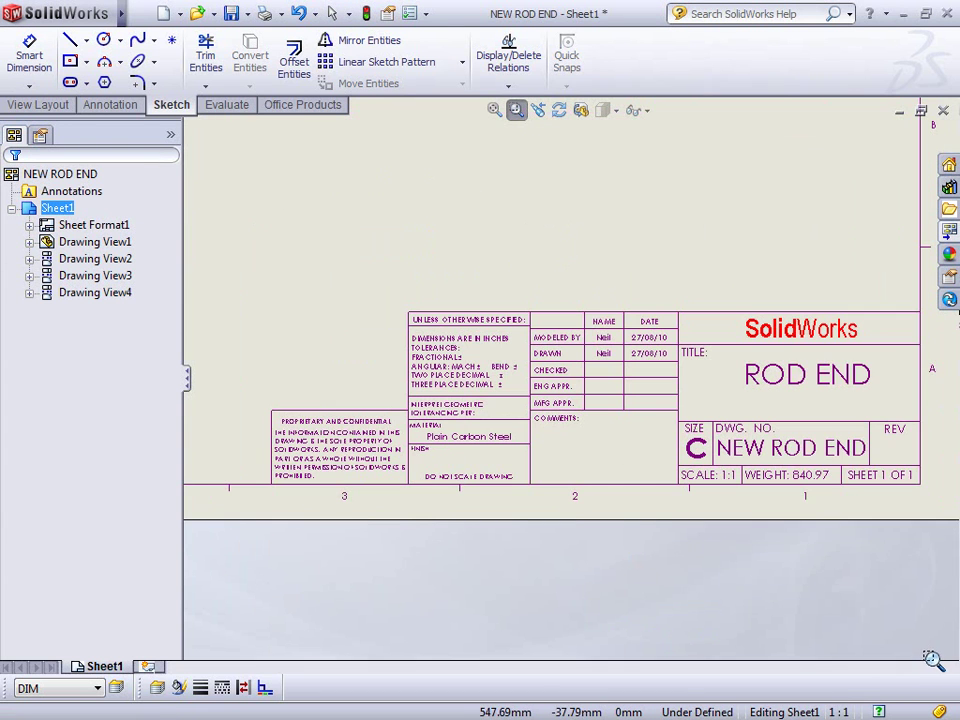
pyautogui.rightClick(802, 556)
pyautogui.click(838, 369)
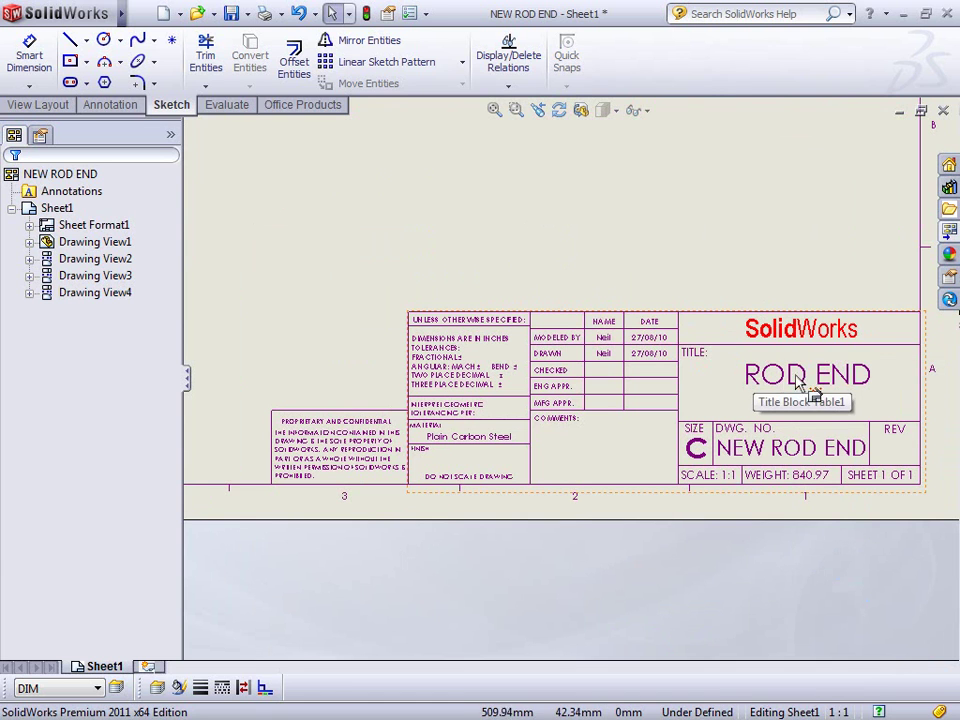
pyautogui.doubleClick(805, 385)
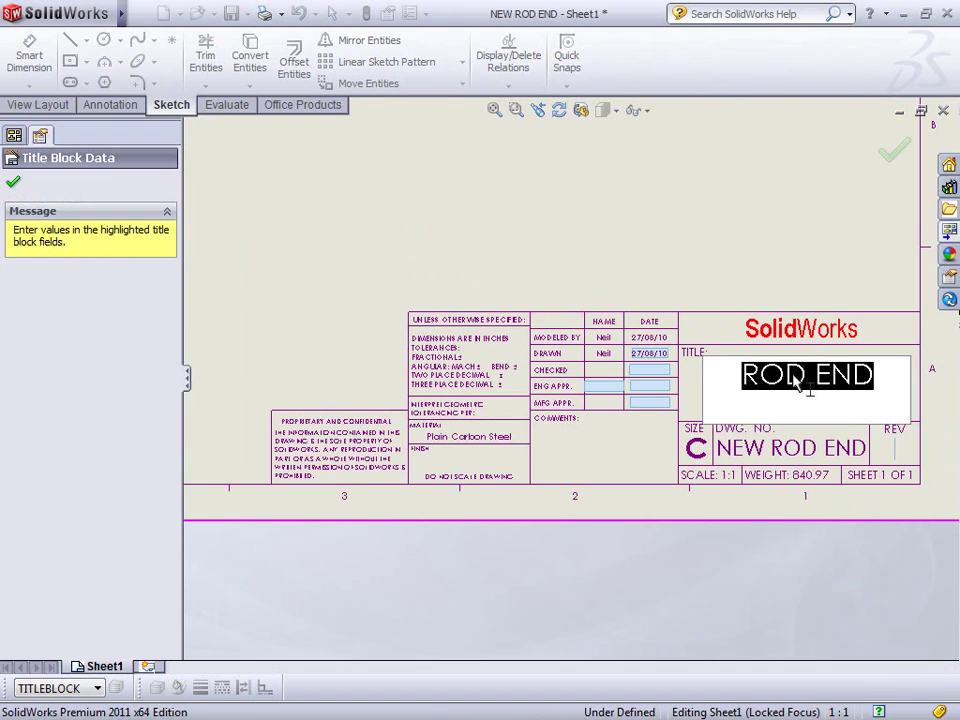
pyautogui.click(776, 236)
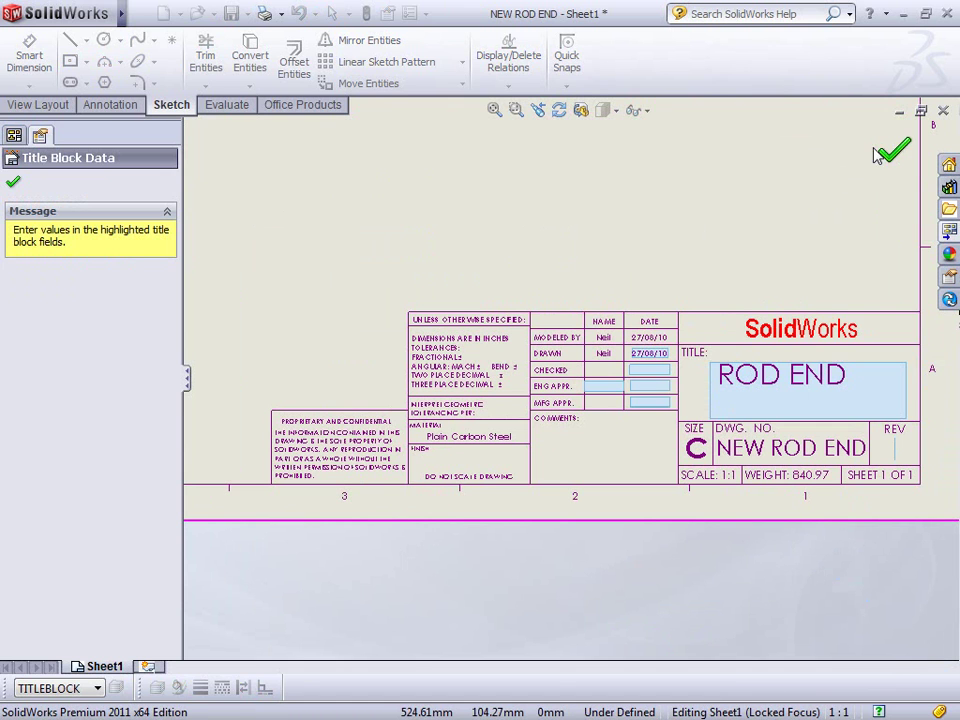
pyautogui.click(891, 148)
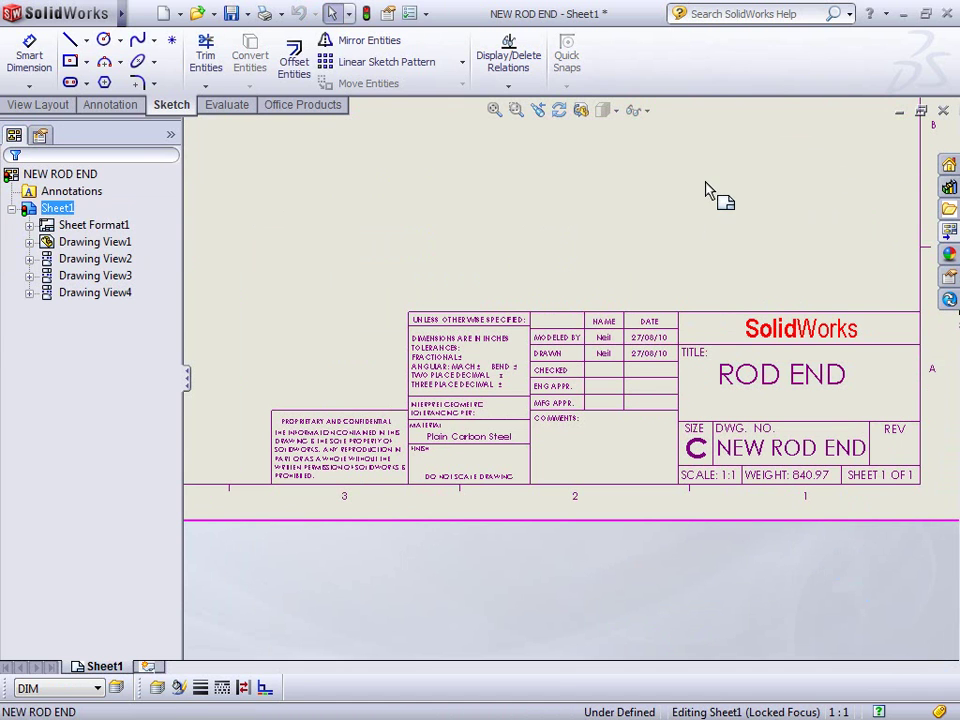
# Switch to editing the sheet format, examine the property link behind the drawing number note, and cancel its text editor
pyautogui.rightClick(689, 191)
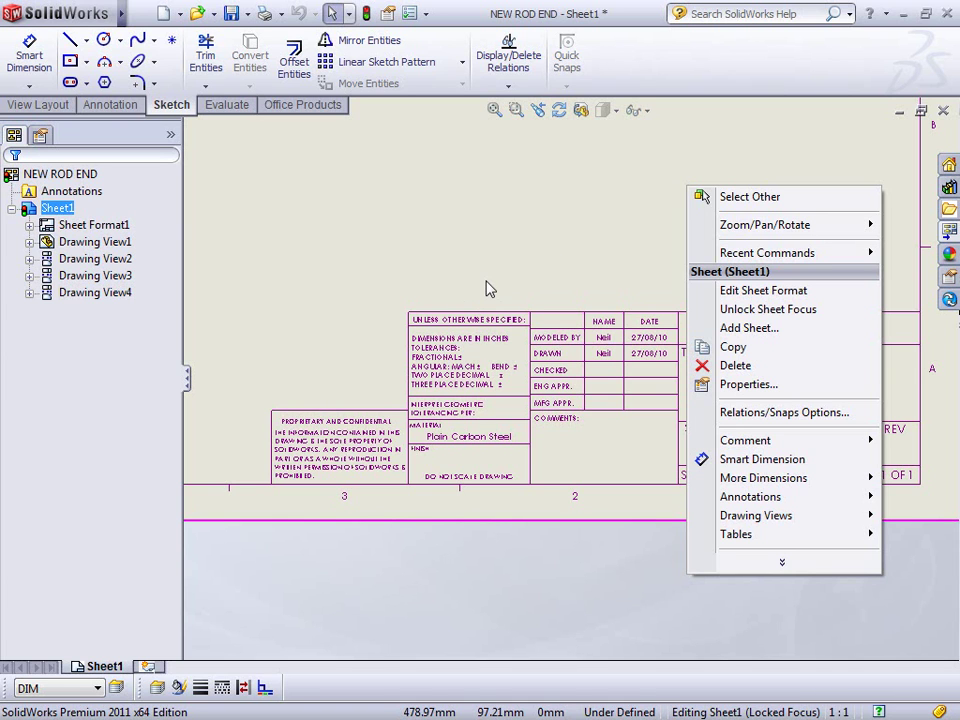
pyautogui.click(752, 290)
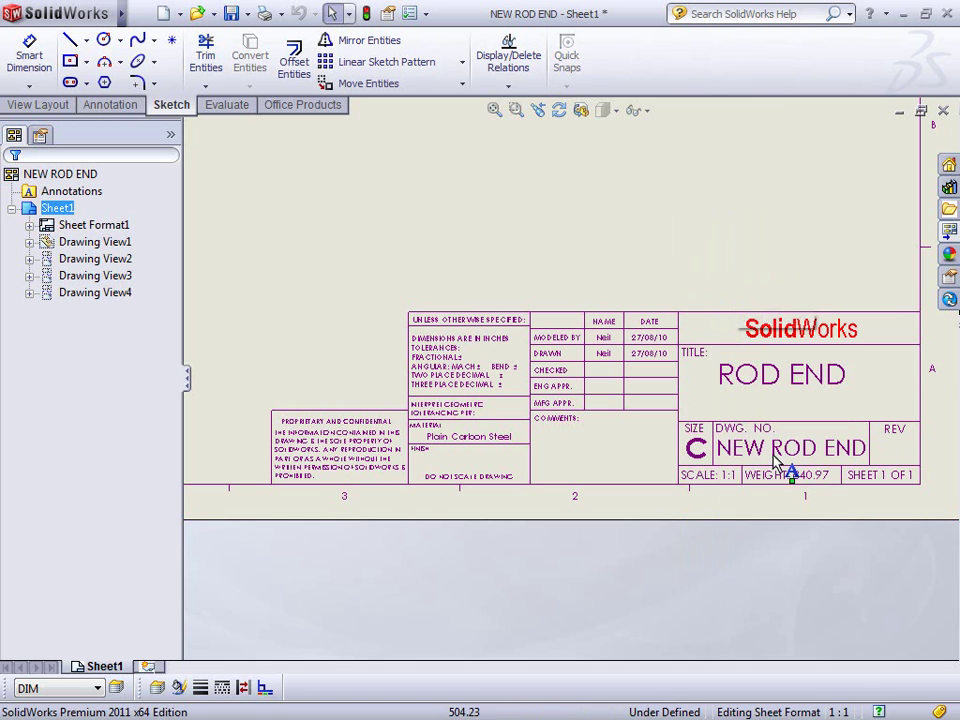
pyautogui.click(778, 456)
pyautogui.rightClick(782, 452)
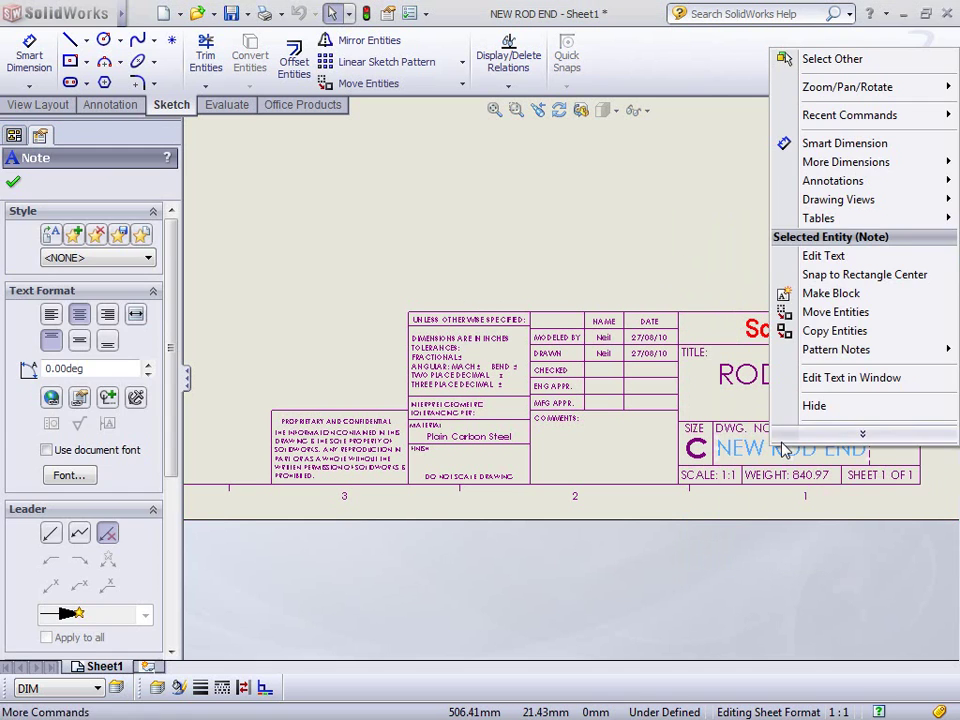
pyautogui.press('Escape')
pyautogui.doubleClick(790, 448)
pyautogui.moveTo(935, 138); pyautogui.dragTo(414, 78)
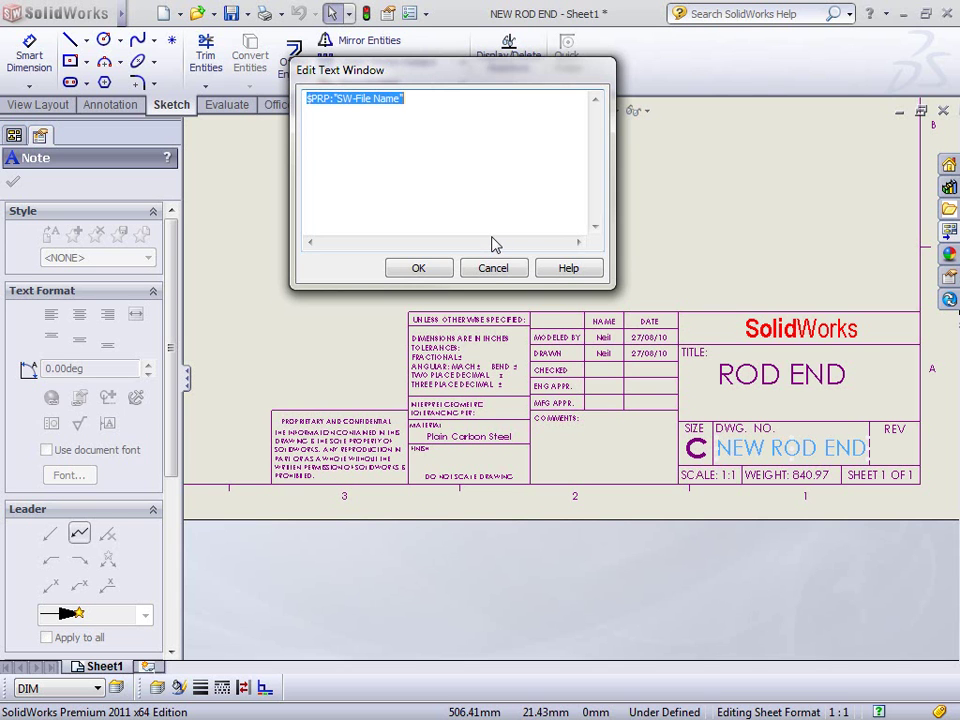
pyautogui.click(492, 267)
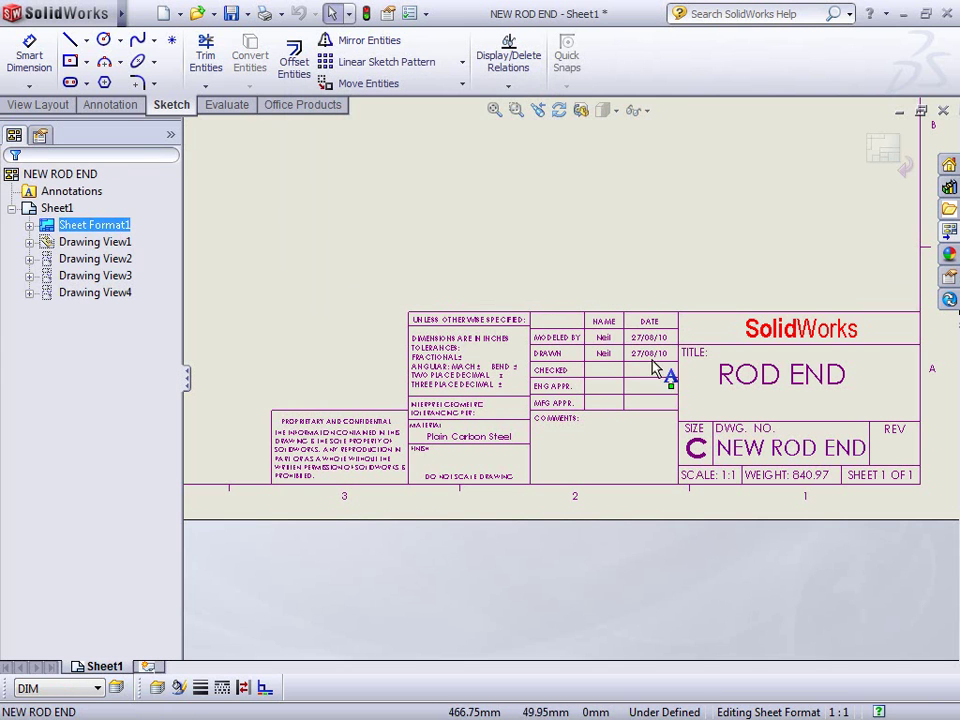
# Examine the property link behind the title note in its text editor, accept it as it is, and return to editing the sheet
pyautogui.rightClick(726, 379)
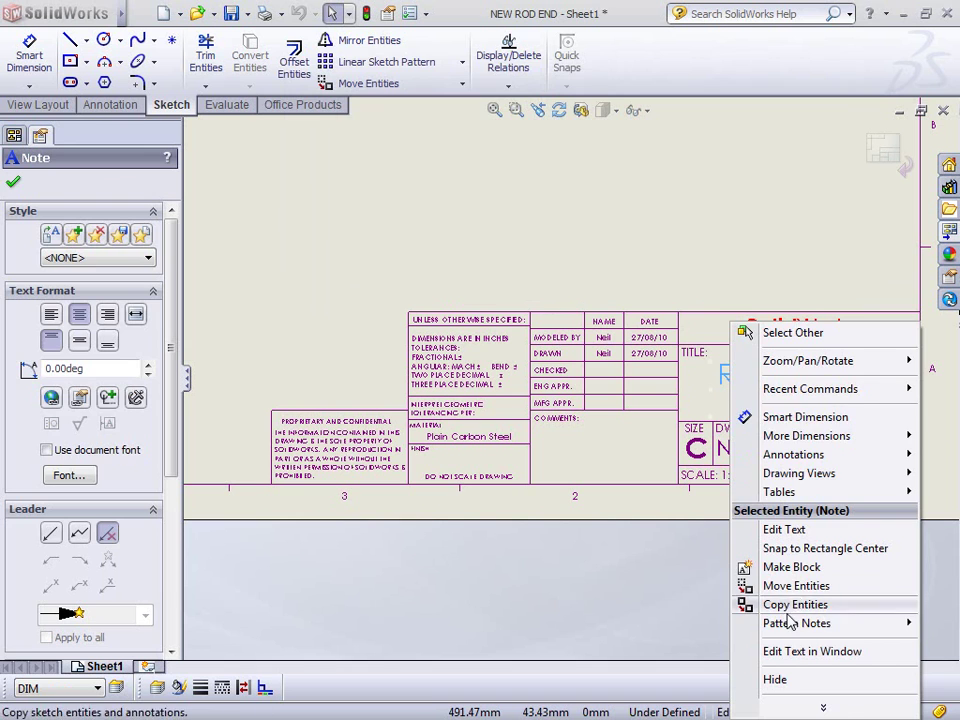
pyautogui.click(795, 651)
pyautogui.click(424, 116)
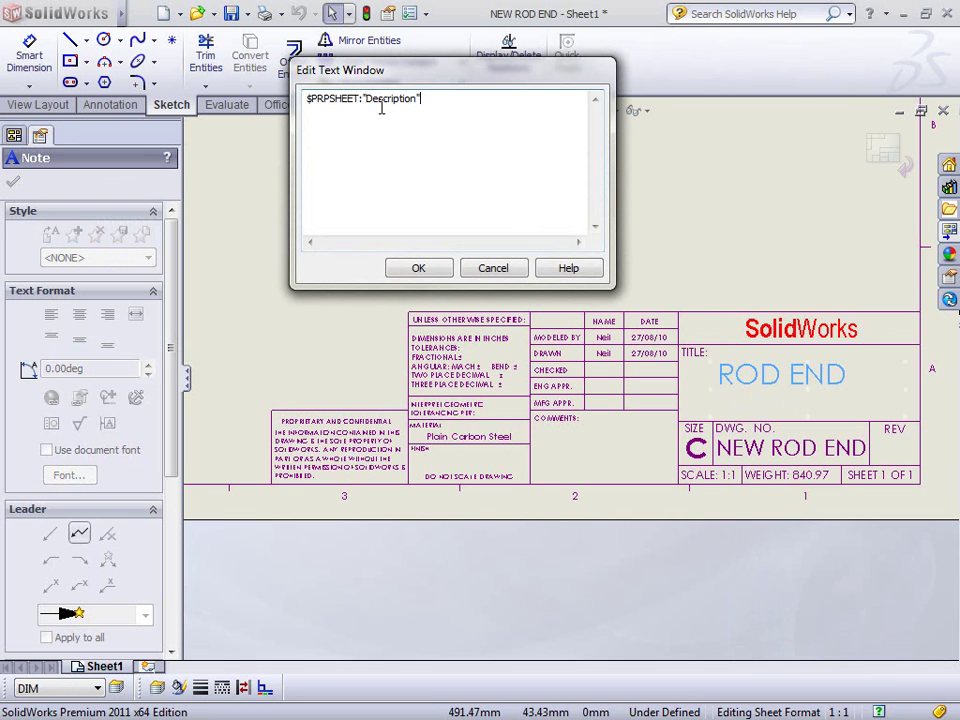
pyautogui.moveTo(306, 98); pyautogui.dragTo(360, 97)
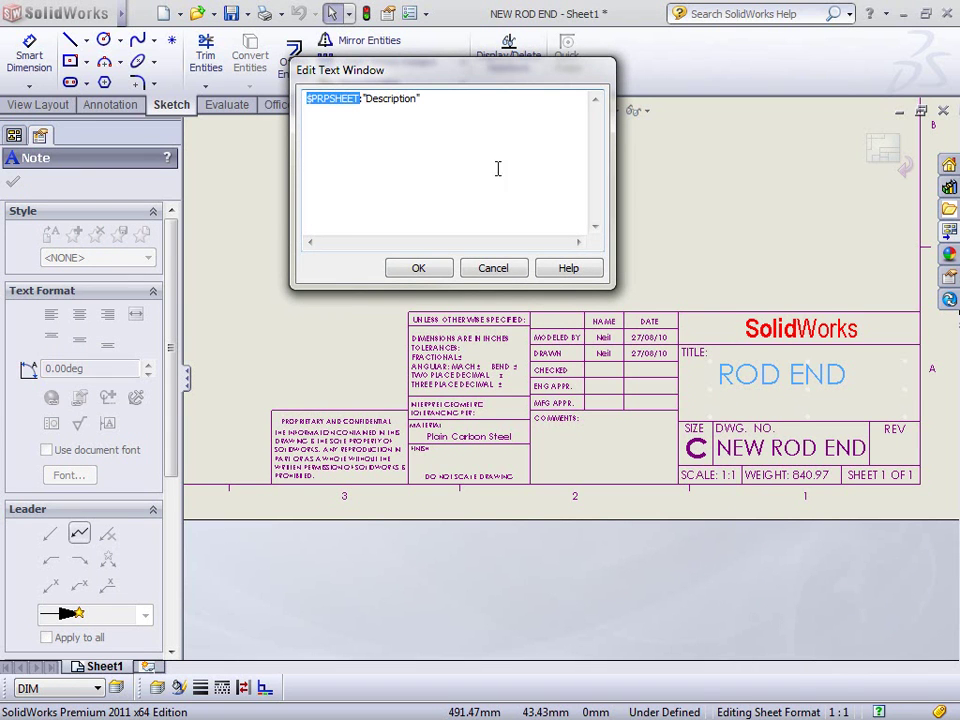
pyautogui.click(420, 268)
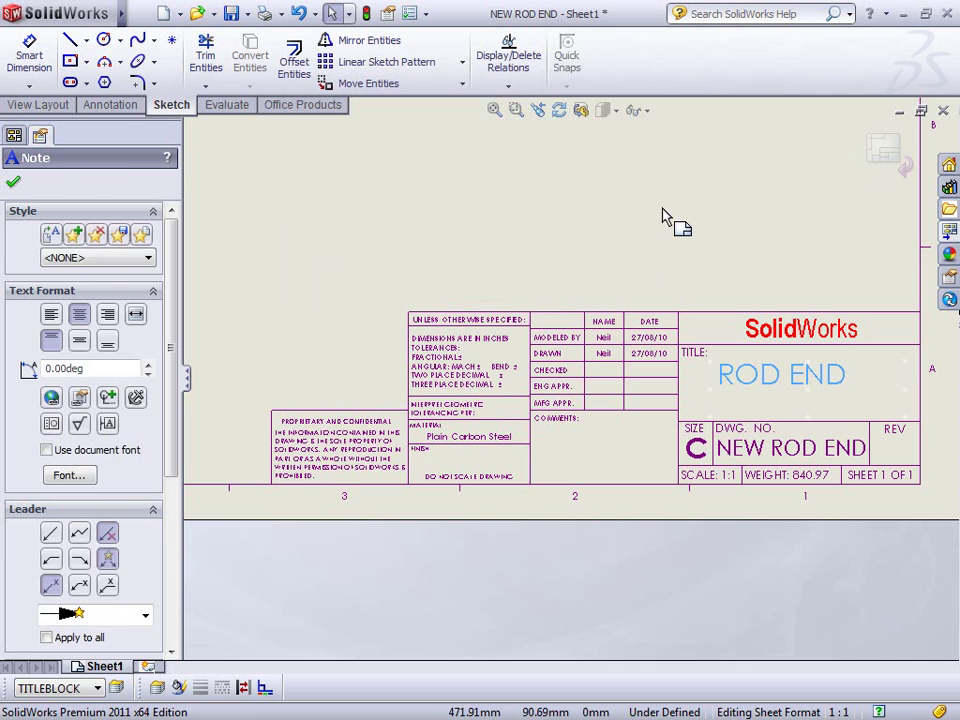
pyautogui.rightClick(659, 215)
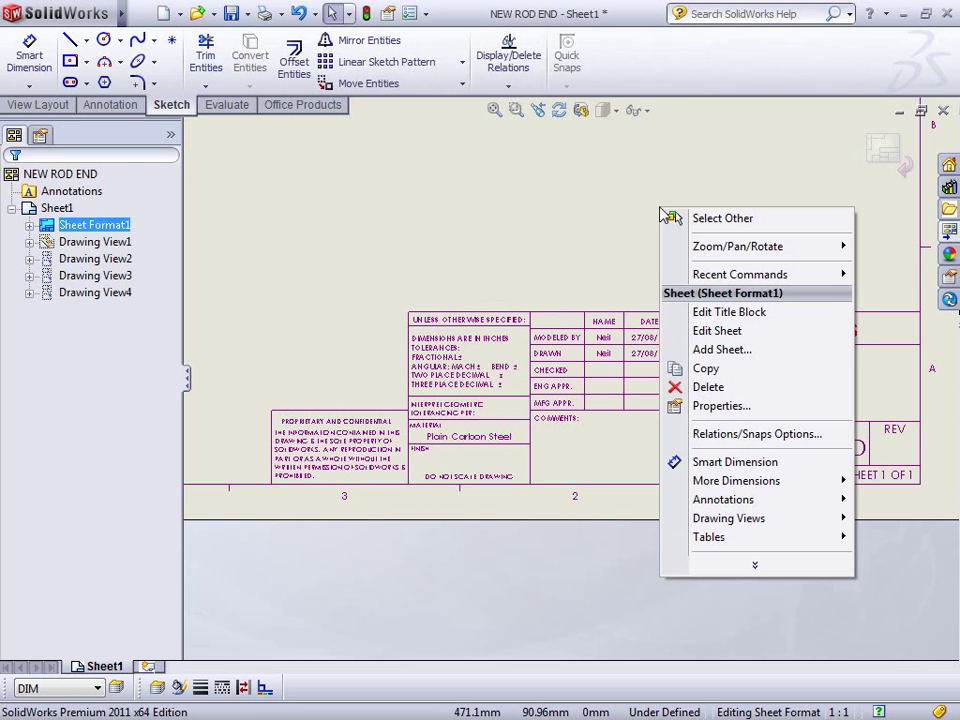
pyautogui.click(684, 336)
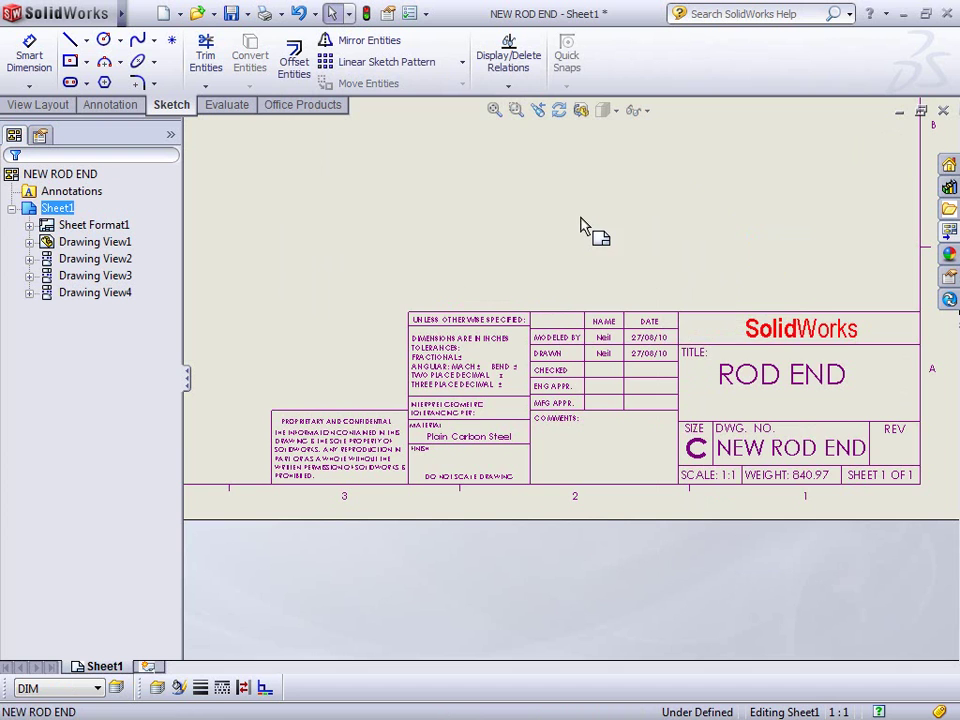
# Switch to the NEW ROD END part document and examine its configuration-specific and custom file properties
pyautogui.press('f')
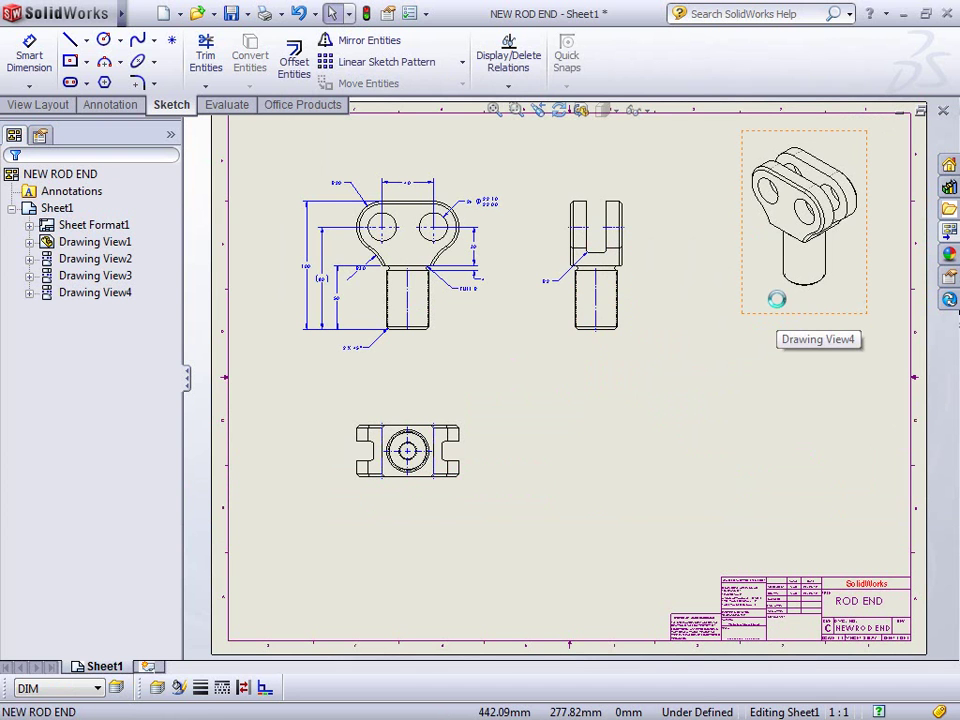
pyautogui.hotkey('ctrl', 'Tab')
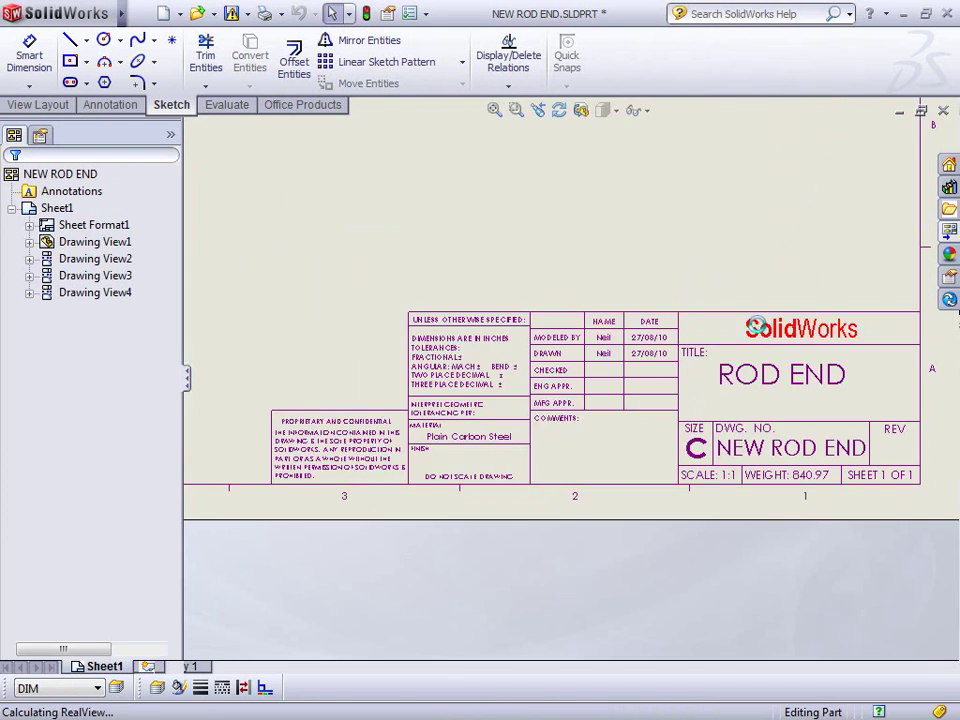
pyautogui.click(138, 14)
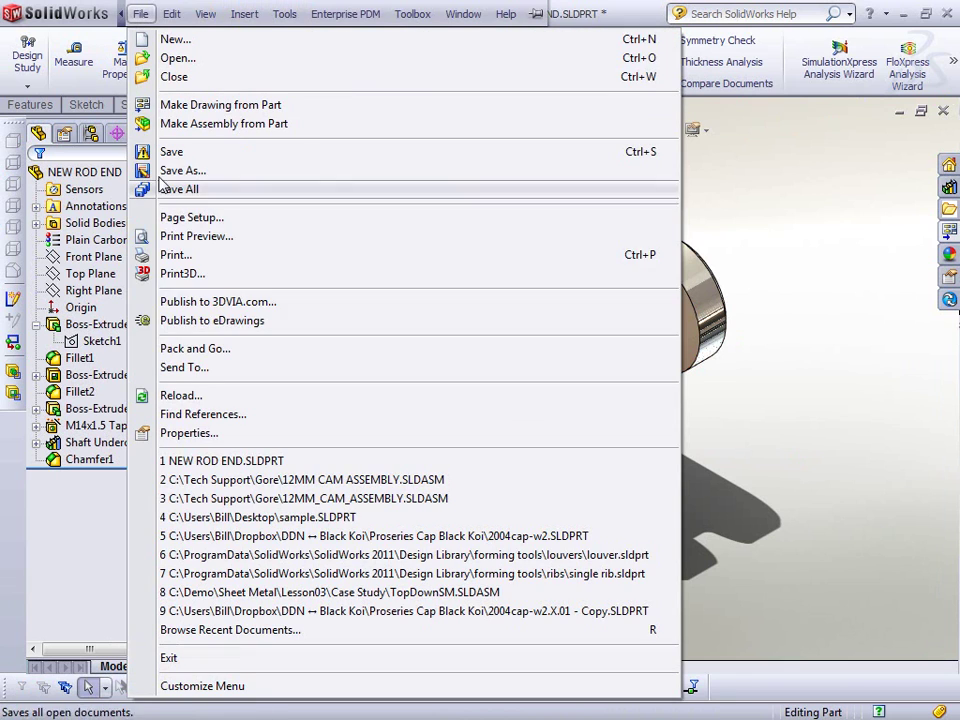
pyautogui.click(188, 433)
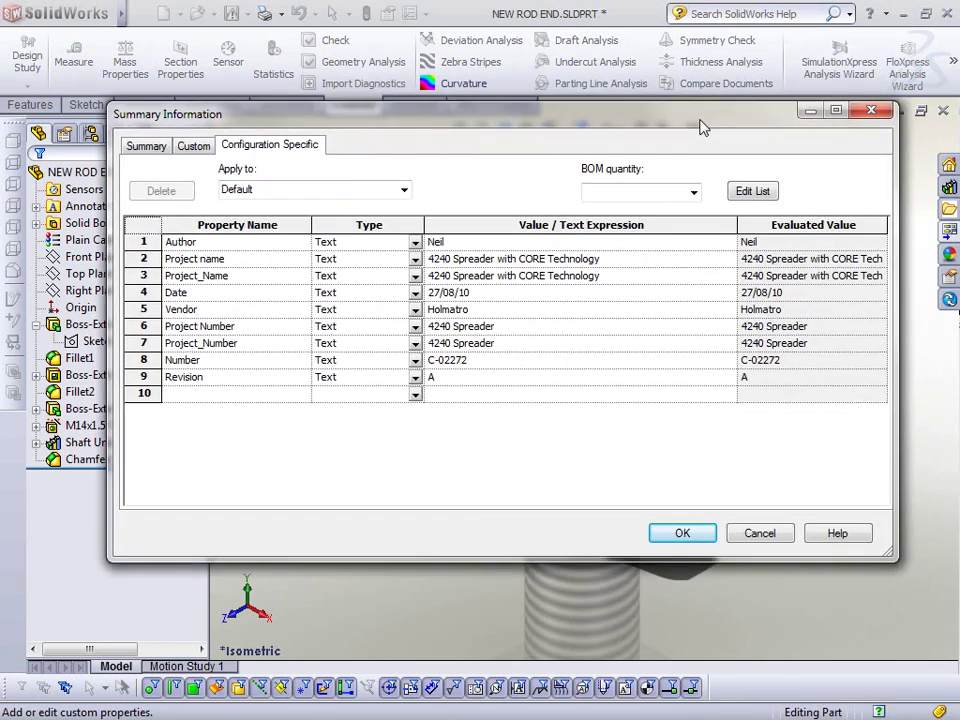
pyautogui.click(199, 142)
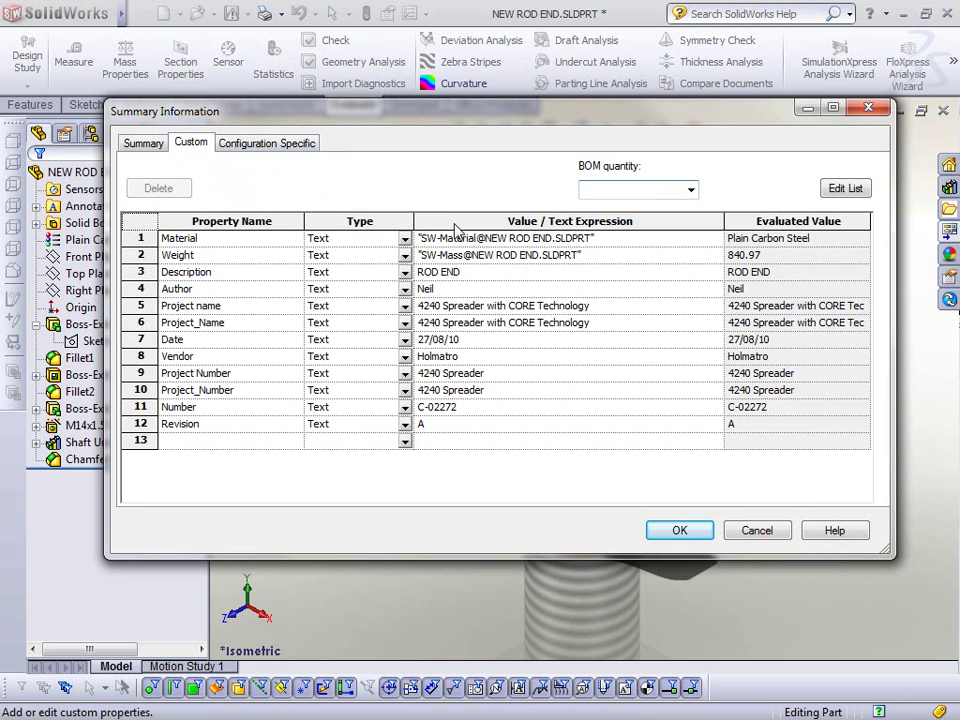
# Set the part's custom Description property to ALTERNATE ROD END, enter a new author name, and accept the properties
pyautogui.click(525, 273)
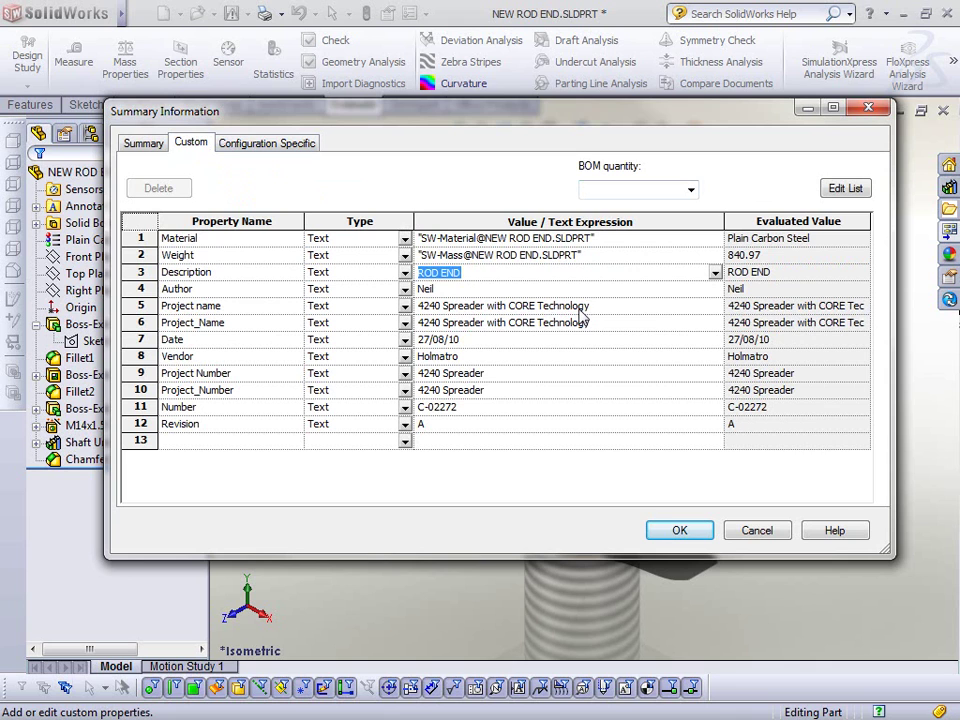
pyautogui.write('ALTERNATE ROD END')
pyautogui.press('Return')
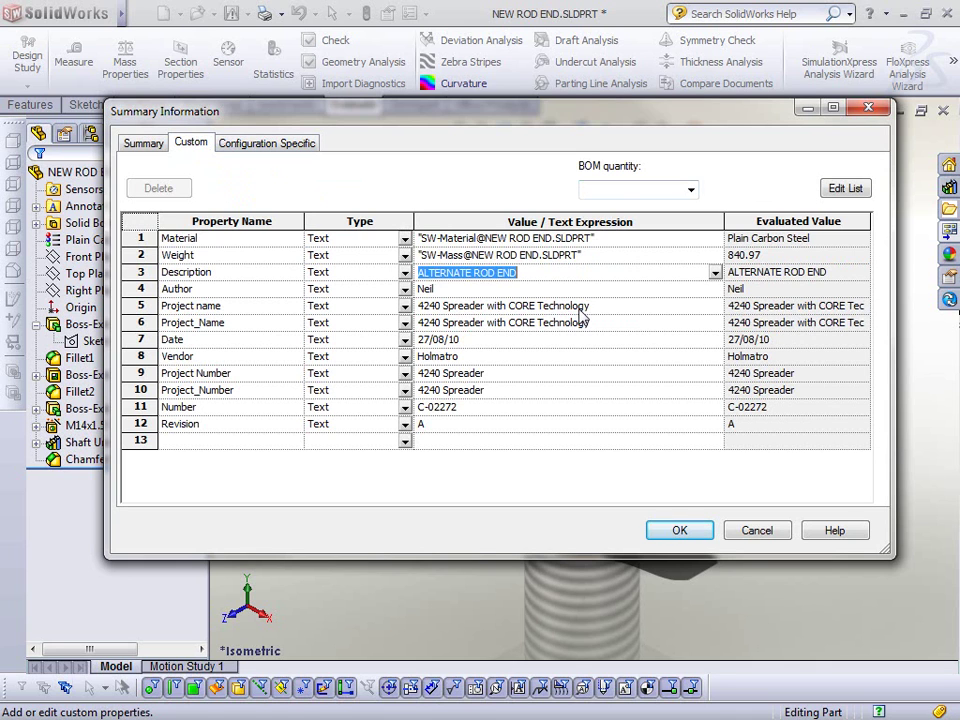
pyautogui.click(510, 290)
pyautogui.write('Bill')
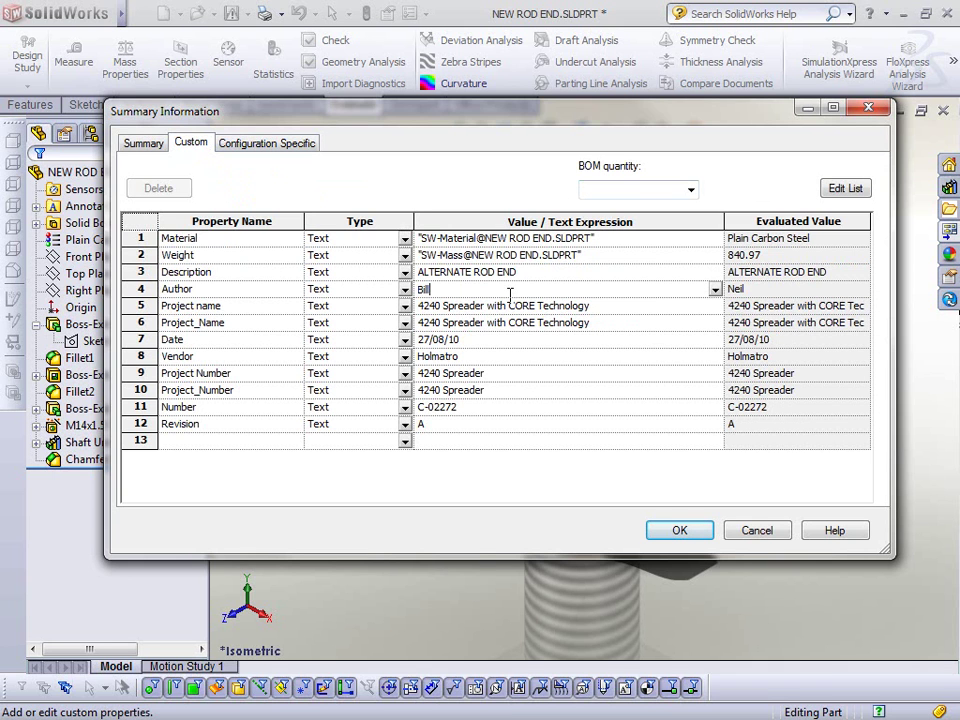
pyautogui.press('Return')
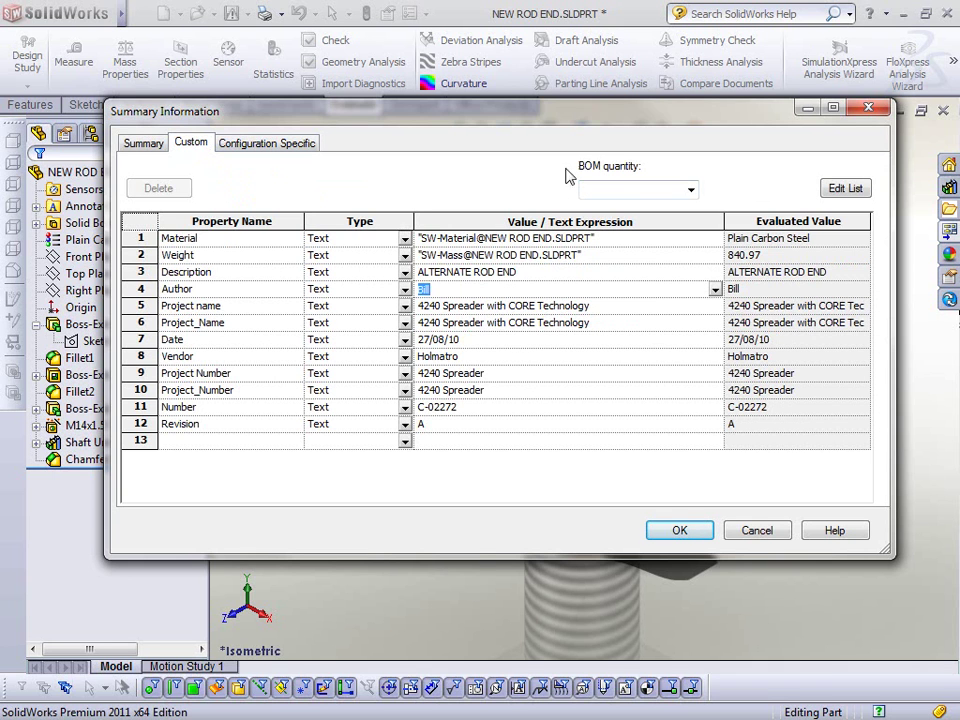
pyautogui.click(680, 531)
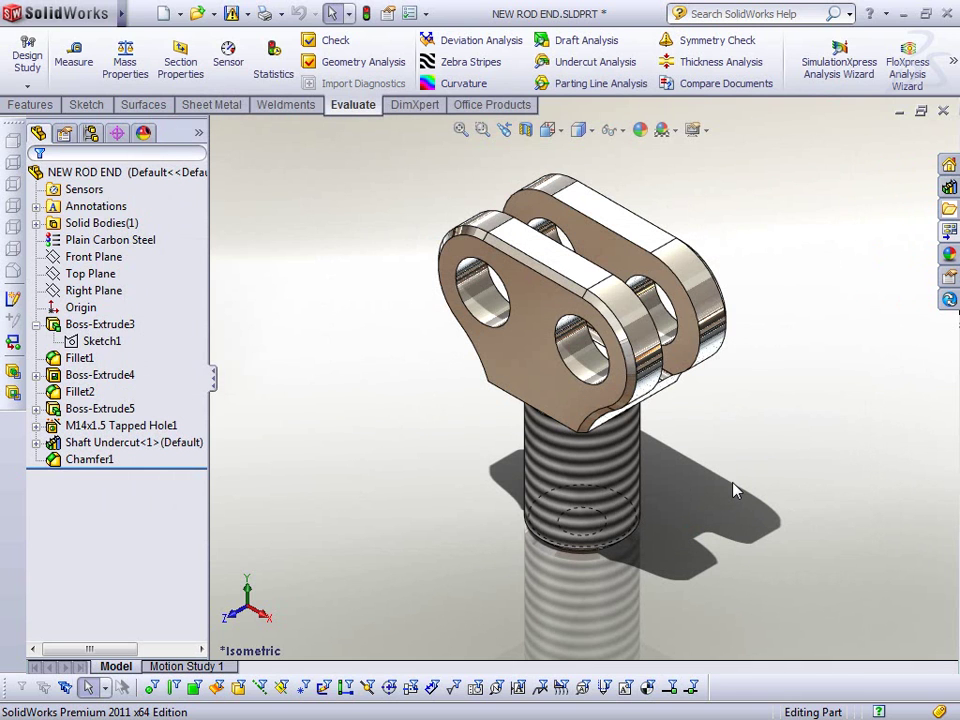
# Switch to the NEW ROD END drawing and examine the title block's title and name fields
pyautogui.hotkey('ctrl', 'Tab')
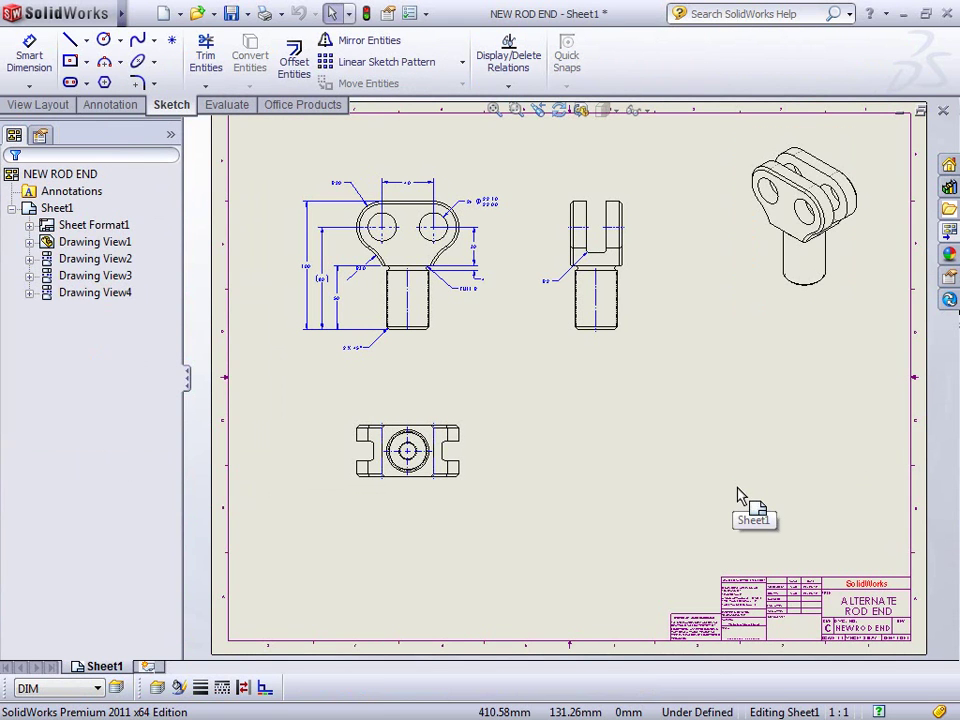
pyautogui.scroll(-8, 880, 627)
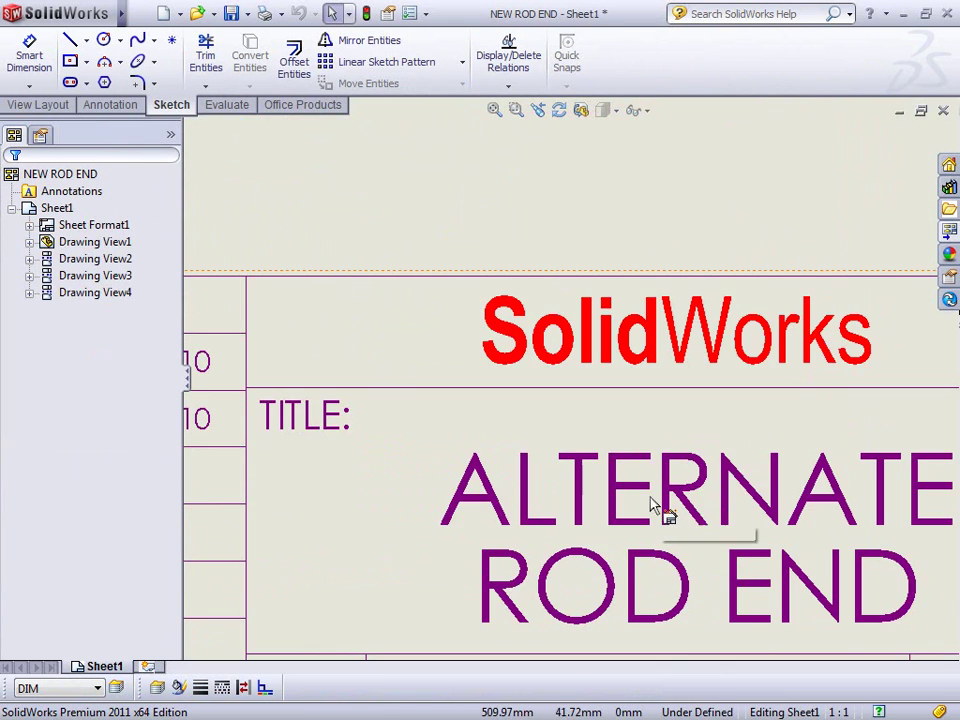
pyautogui.scroll(2, 655, 508)
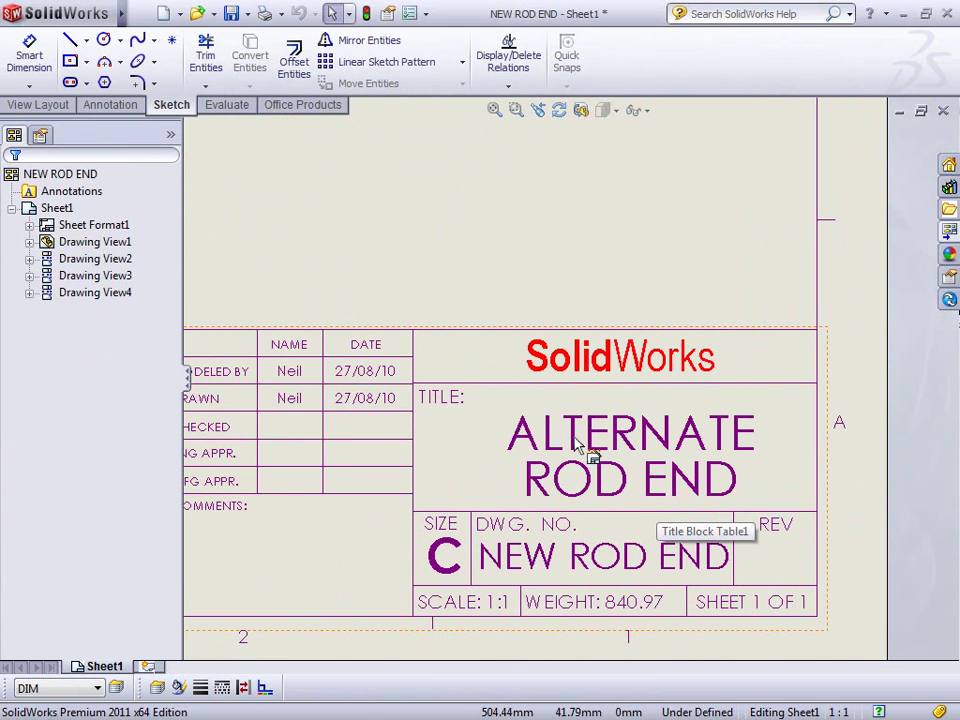
pyautogui.scroll(2, 565, 385)
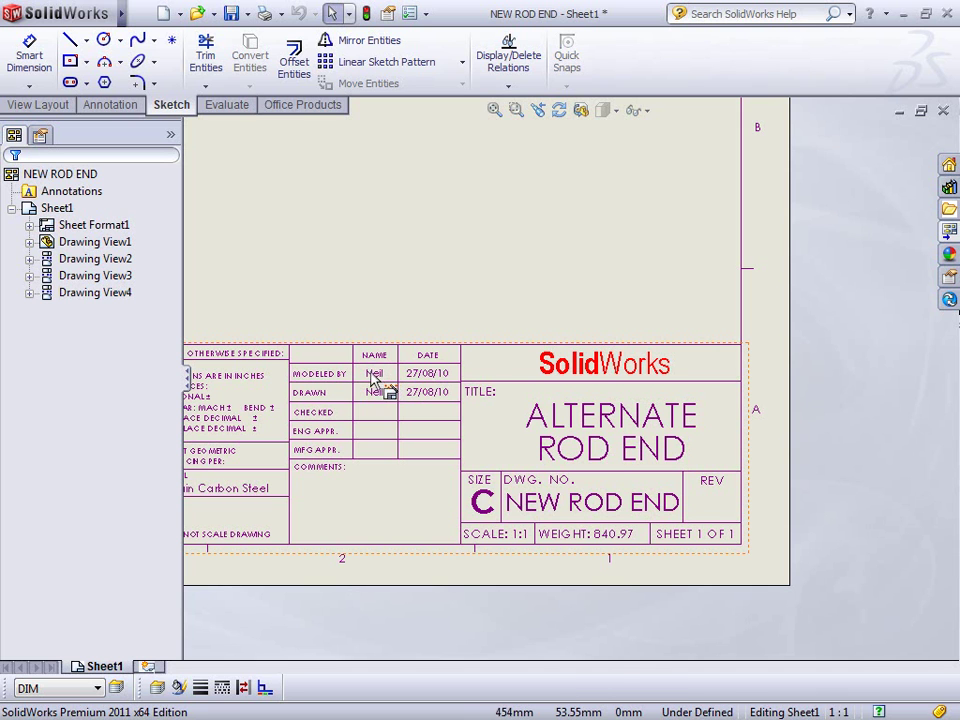
# Check the property link behind the title block's name entries in the sheet format, and return to editing the whole sheet
pyautogui.rightClick(429, 319)
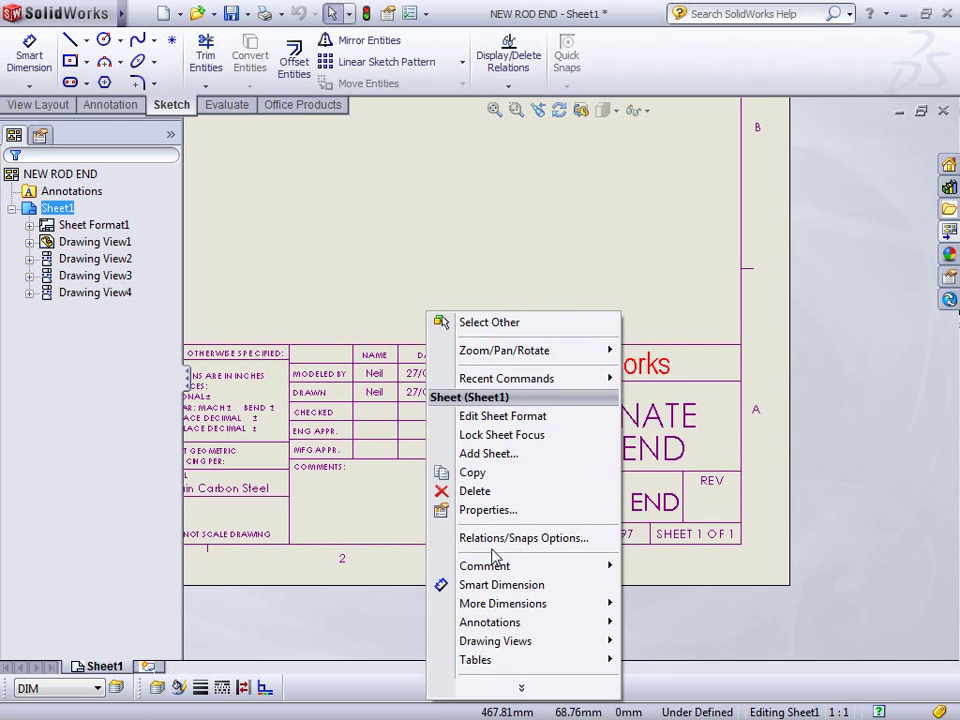
pyautogui.click(496, 416)
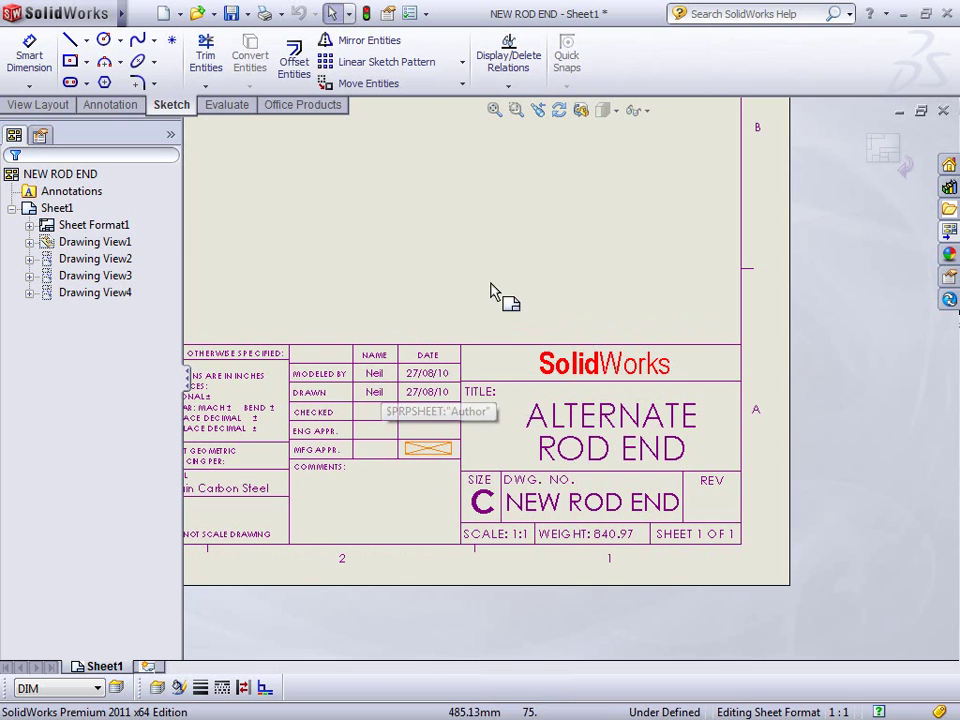
pyautogui.click(893, 156)
pyautogui.click(494, 111)
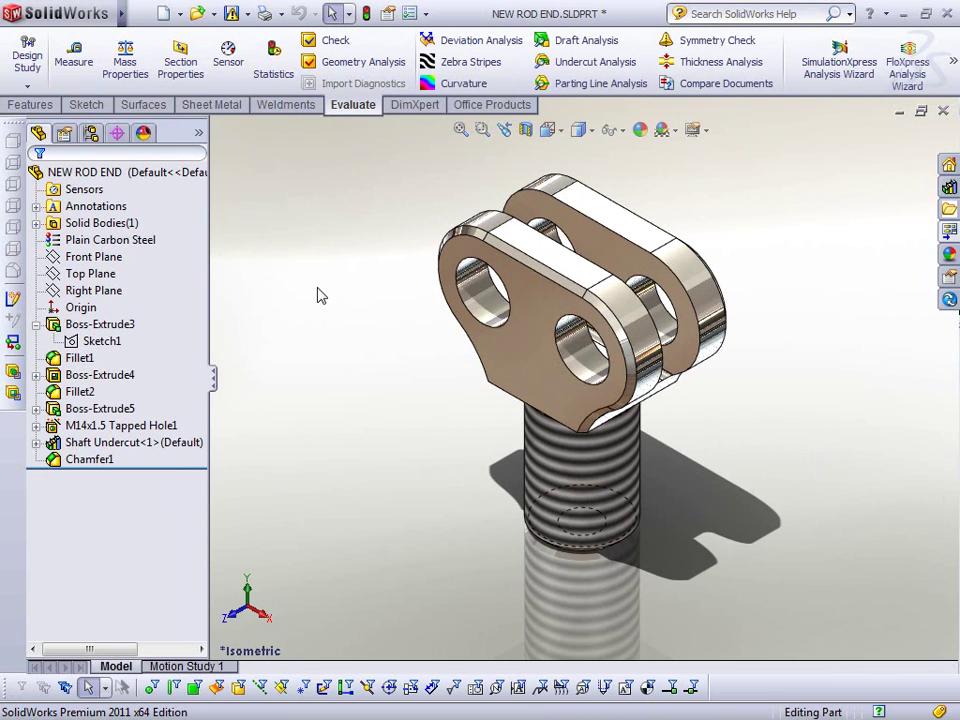
# Preview and open the 4240 Spreader.SLDASM assembly from the 4240 Spreader folder
pyautogui.click(196, 14)
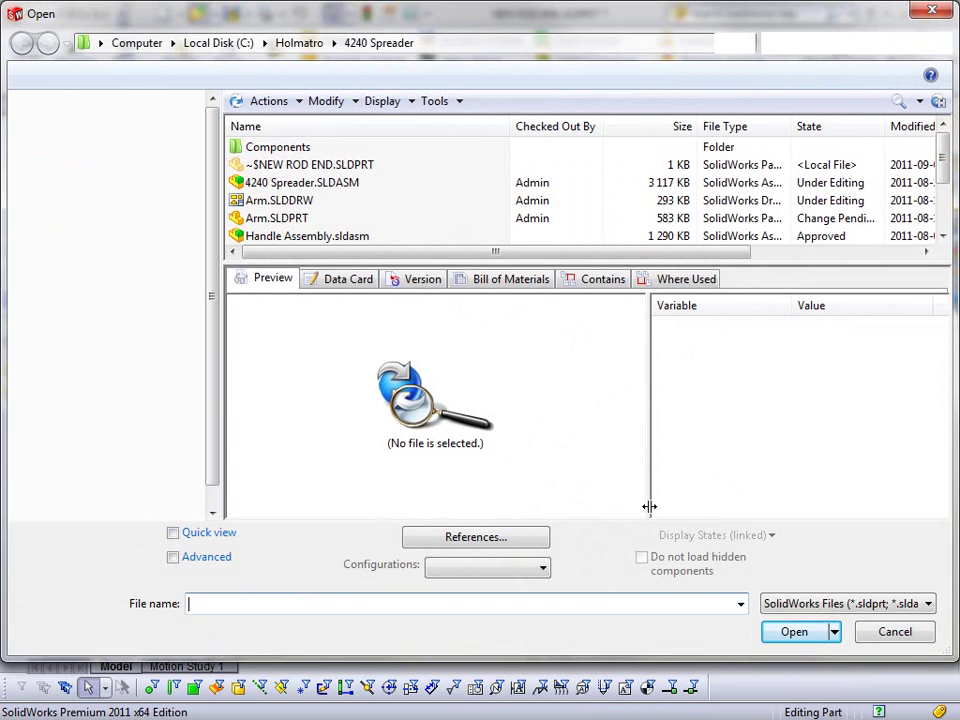
pyautogui.moveTo(321, 260); pyautogui.dragTo(338, 383)
pyautogui.click(285, 182)
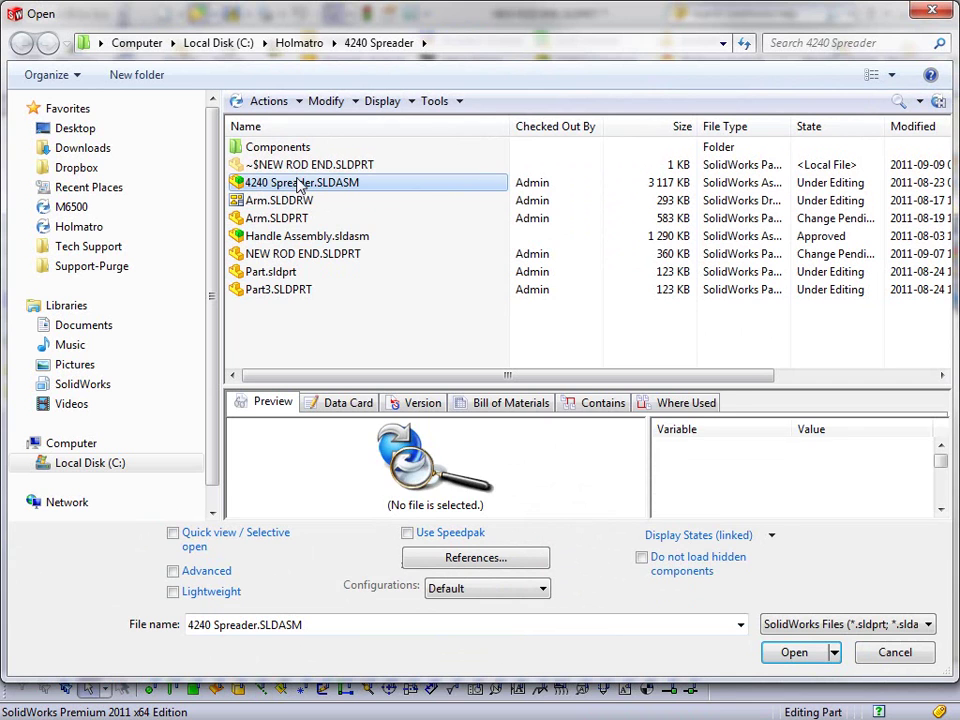
pyautogui.moveTo(456, 389); pyautogui.dragTo(441, 300)
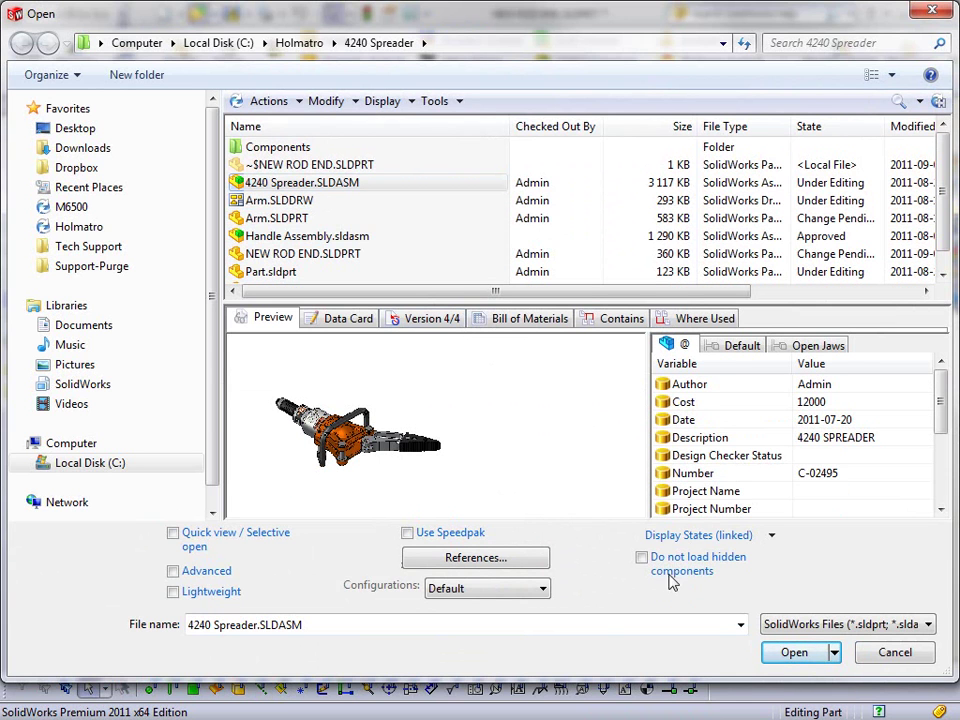
pyautogui.click(792, 653)
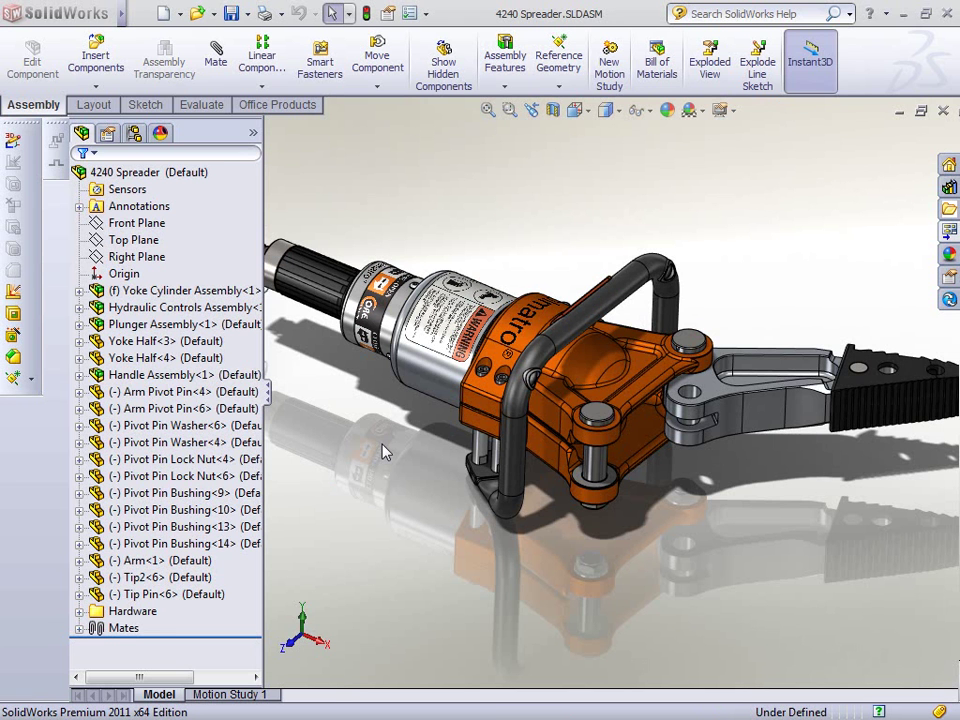
# Activate the spreader assembly's Open Jaws configuration, switch back to the Default configuration, and return to the component tree
pyautogui.click(488, 111)
pyautogui.click(134, 133)
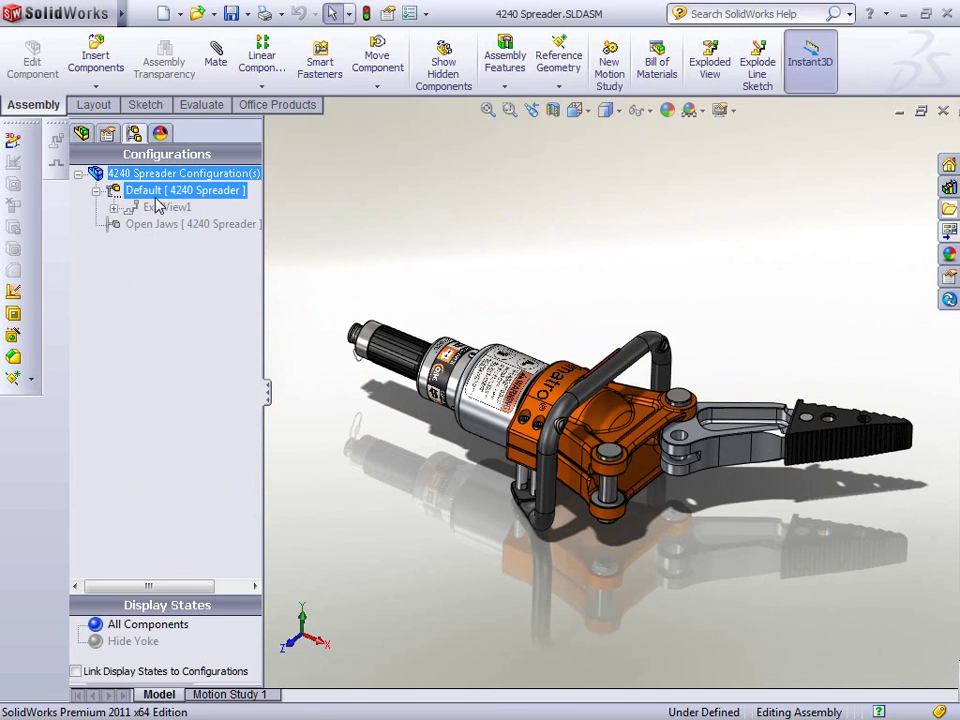
pyautogui.doubleClick(150, 224)
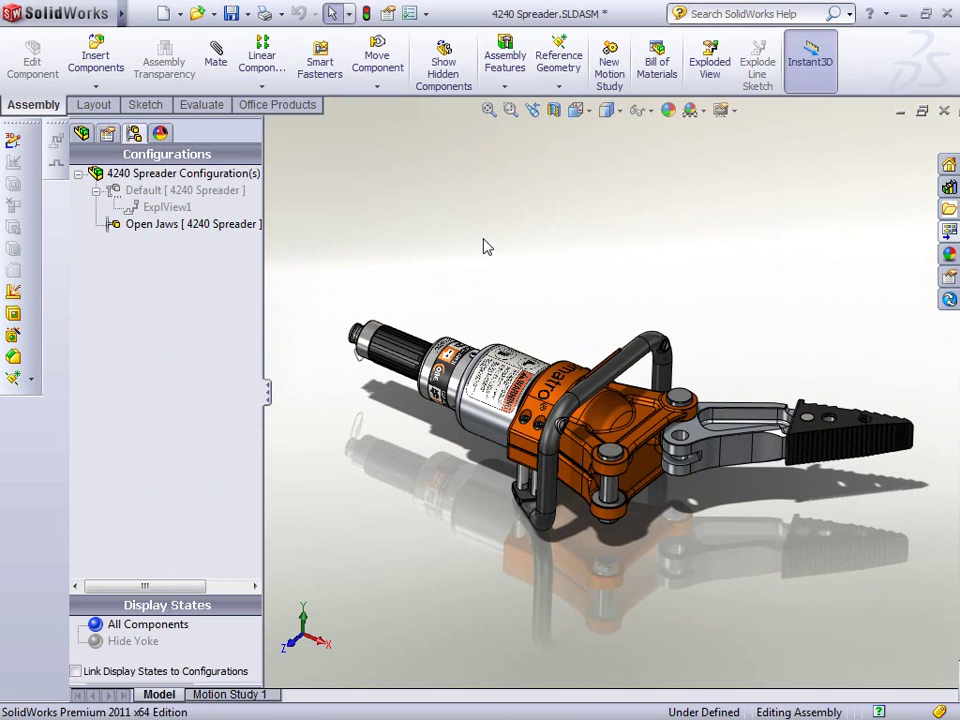
pyautogui.doubleClick(168, 192)
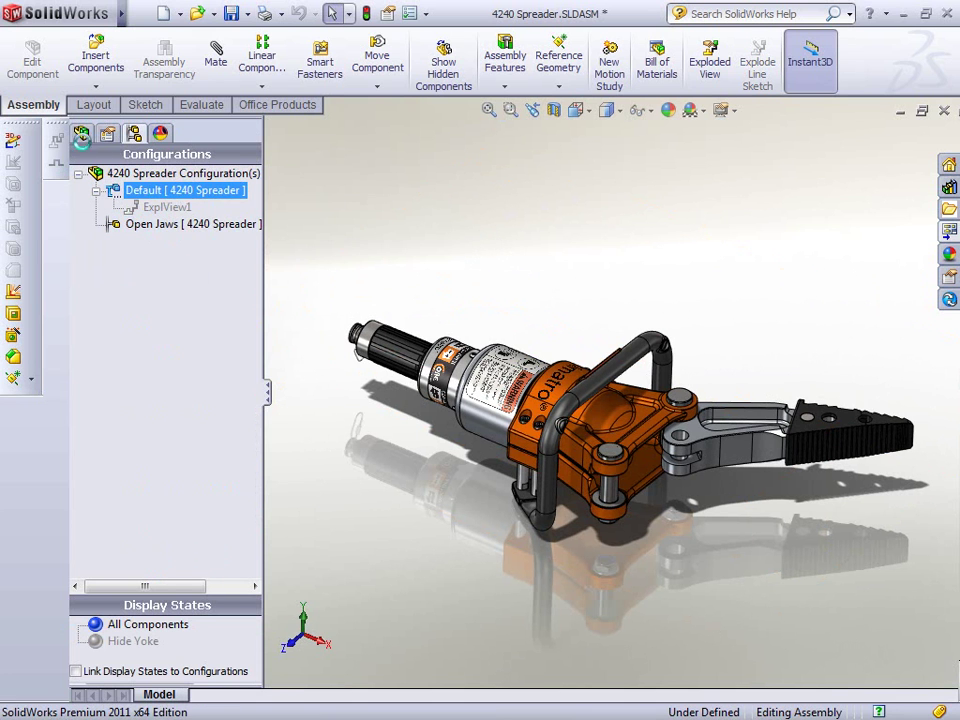
pyautogui.click(82, 134)
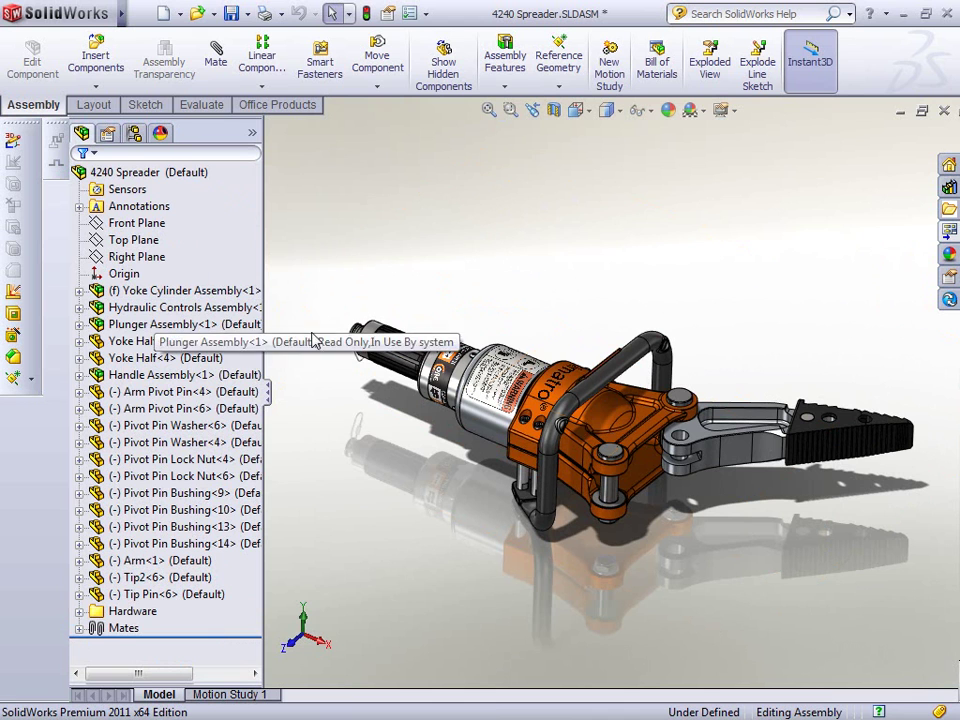
# Switch the assembly to the Hide Yoke display state and insert the open NEW ROD END part above the plunger
pyautogui.rightClick(250, 151)
pyautogui.click(290, 160)
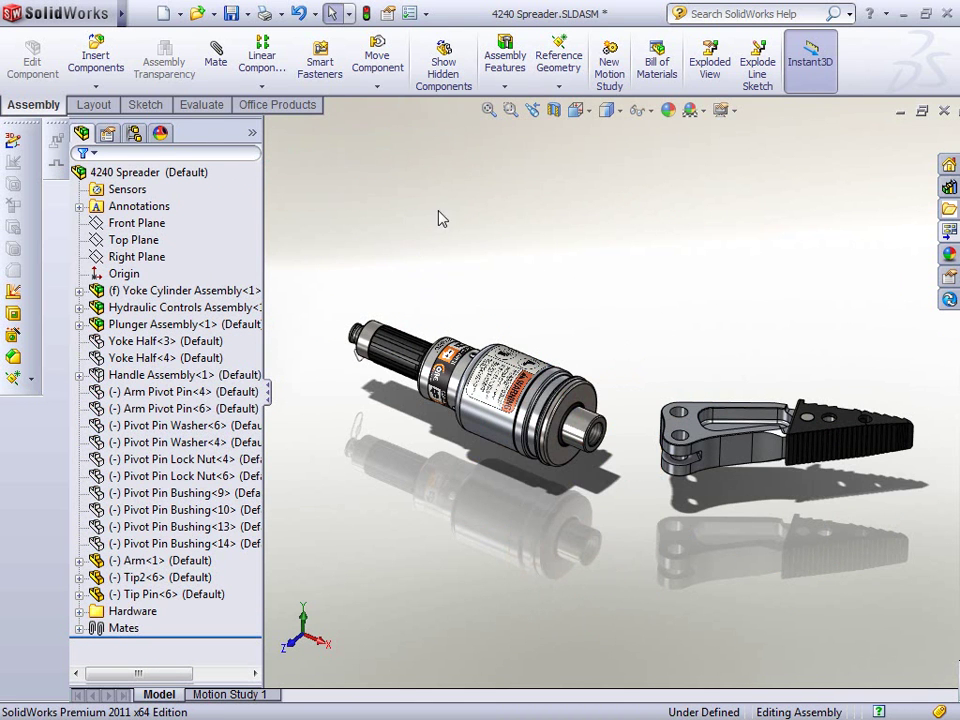
pyautogui.click(96, 55)
pyautogui.click(150, 383)
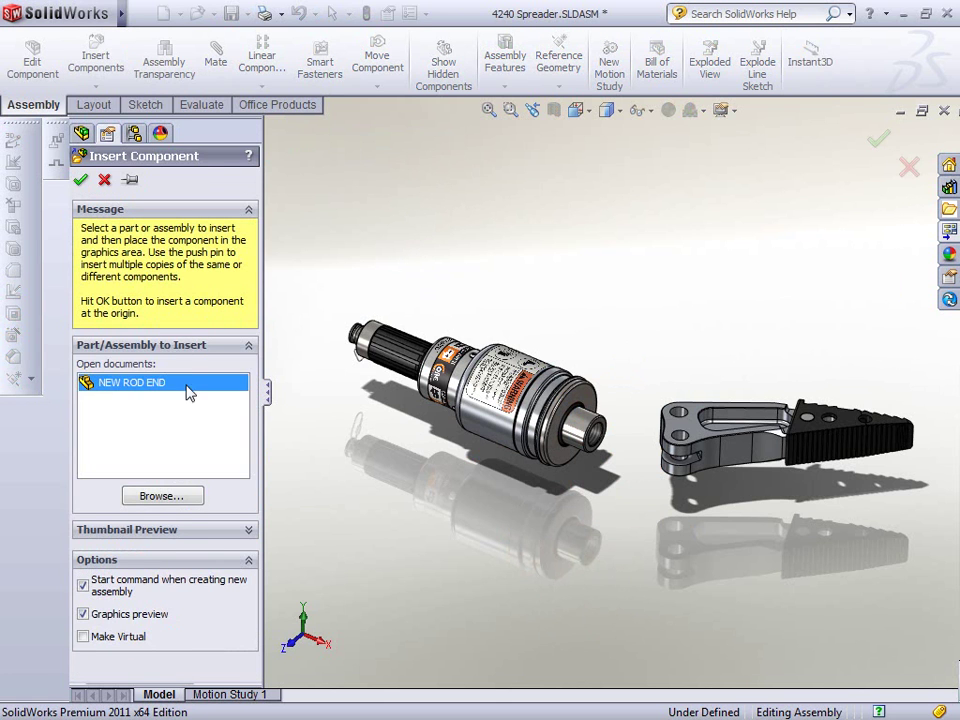
pyautogui.click(640, 240)
pyautogui.scroll(-3, 643, 345)
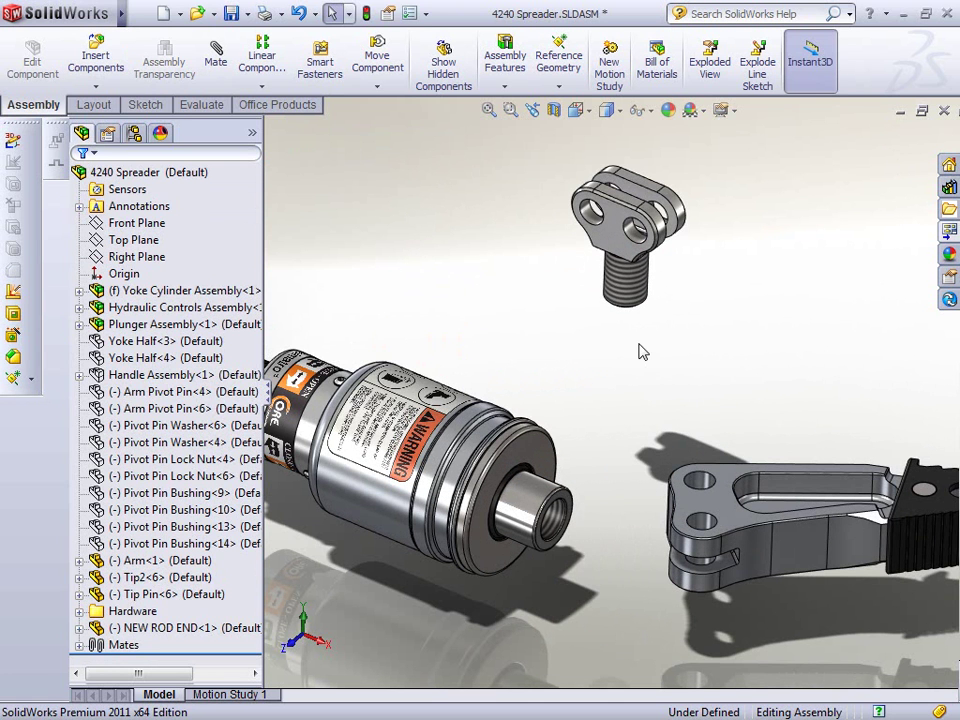
# Mate the rod end's threaded shank concentric with the plunger's threaded bore and slide the rod end along the axis
pyautogui.moveTo(632, 275); pyautogui.dragTo(564, 528)
pyautogui.click(774, 542)
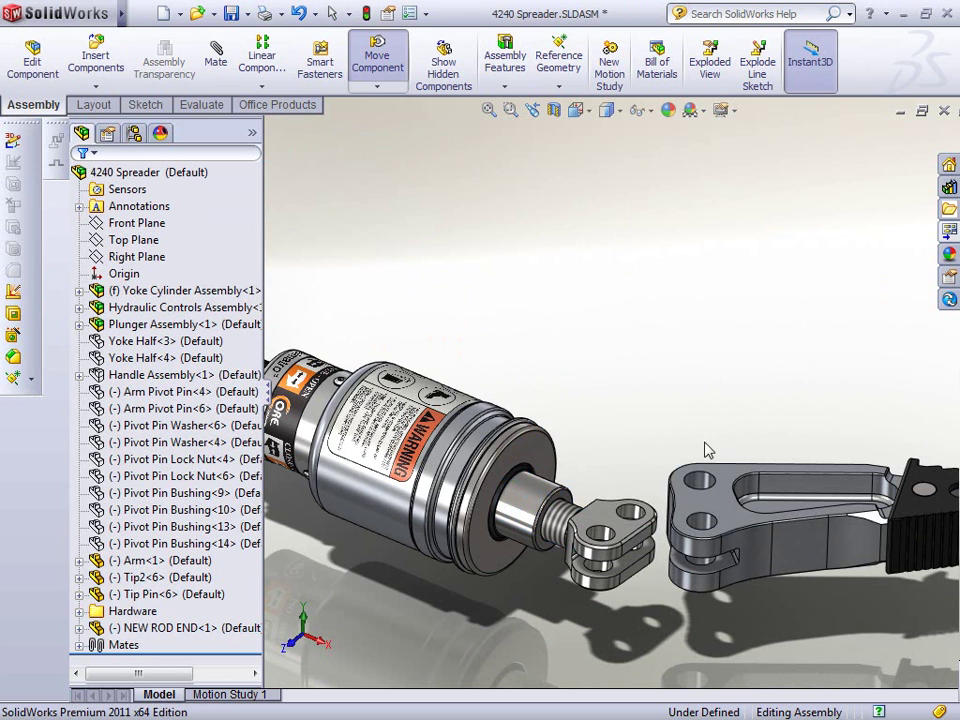
pyautogui.moveTo(632, 535)
pyautogui.mouseDown()
pyautogui.moveTo(628, 522)
pyautogui.moveTo(640, 540)
pyautogui.moveTo(634, 510)
pyautogui.moveTo(650, 537)
pyautogui.mouseUp()
pyautogui.press('Escape')
# Add a coincident mate between the plunger's end face and the rod end's hidden back face, and close the Mate command
pyautogui.scroll(-4, 502, 430)
pyautogui.click(485, 432)
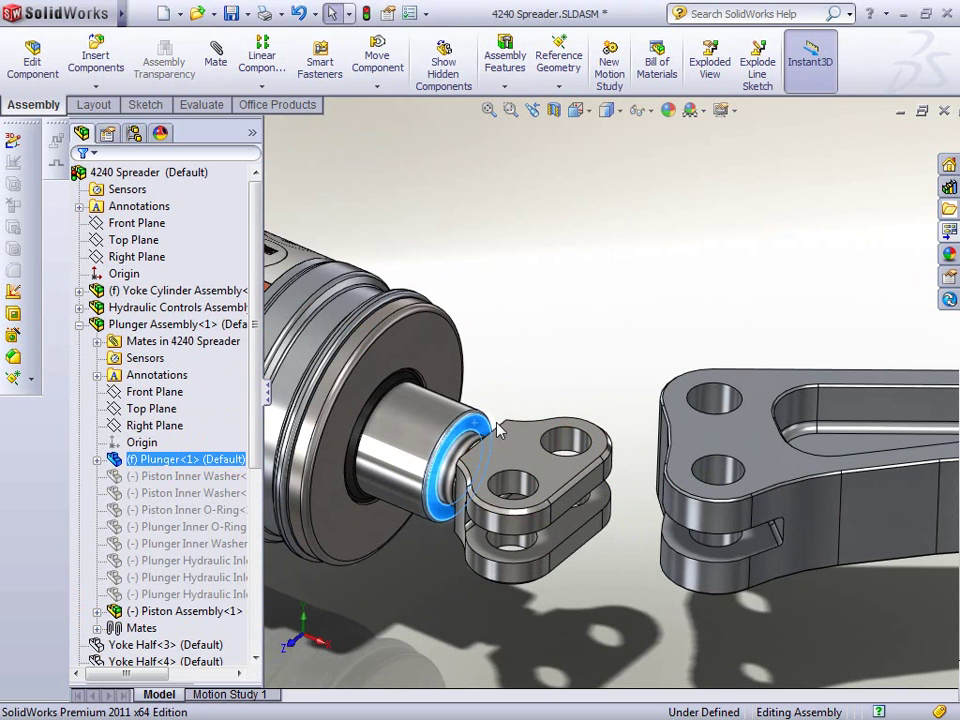
pyautogui.rightClick(536, 372)
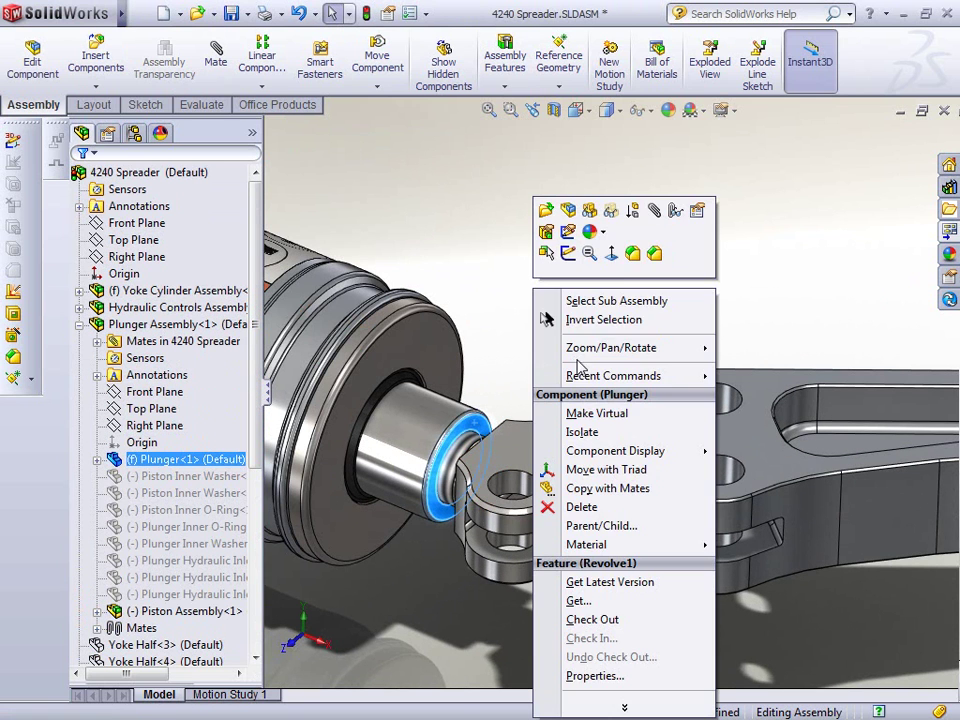
pyautogui.click(653, 211)
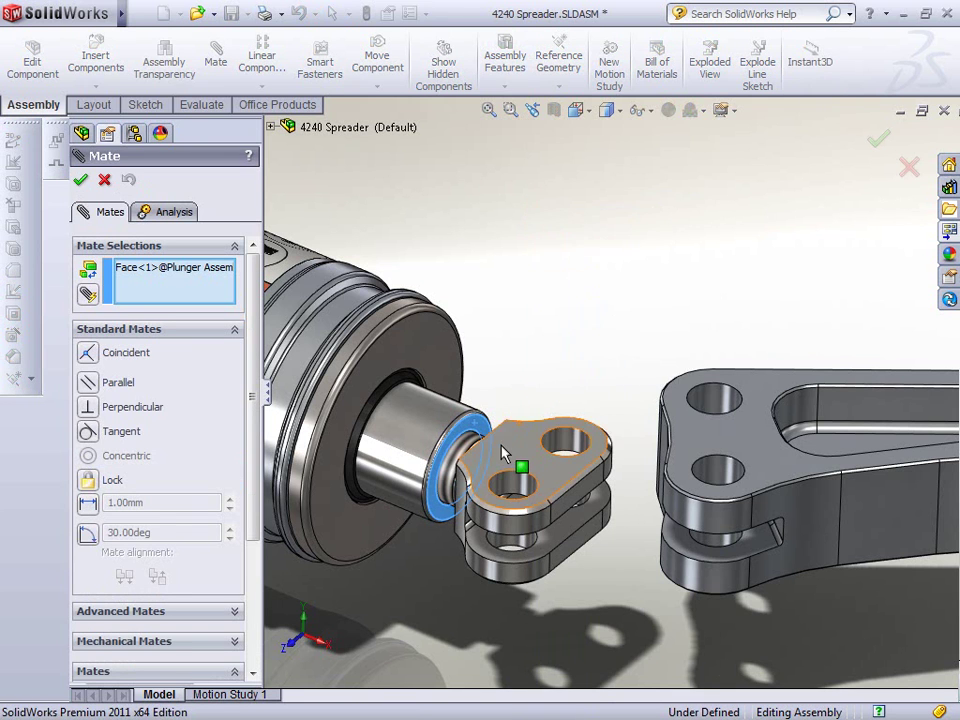
pyautogui.rightClick(503, 440)
pyautogui.click(552, 143)
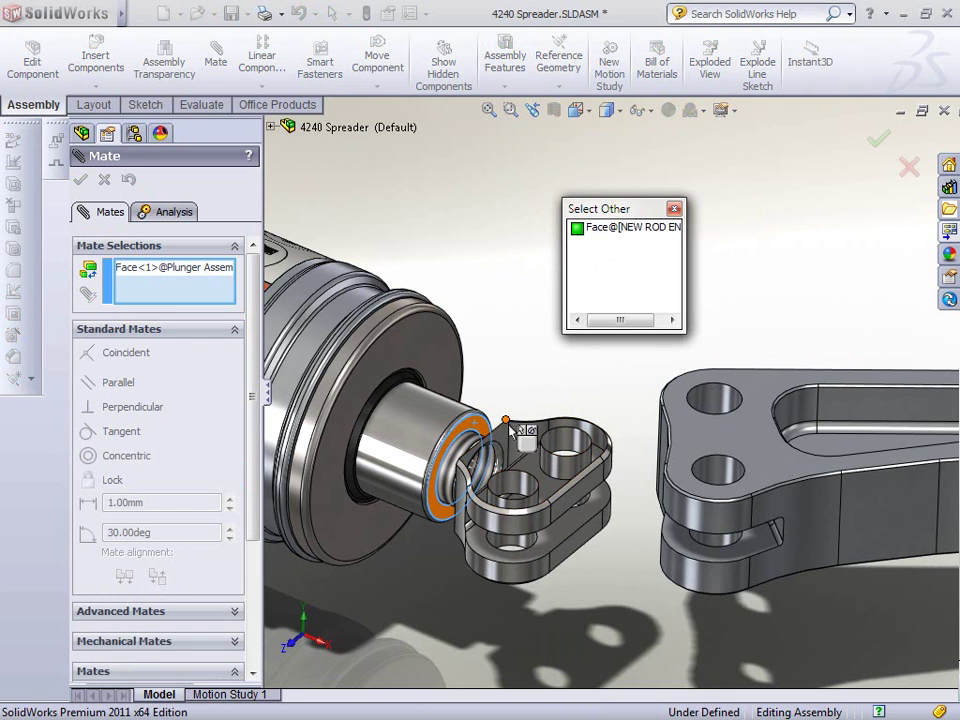
pyautogui.click(517, 450)
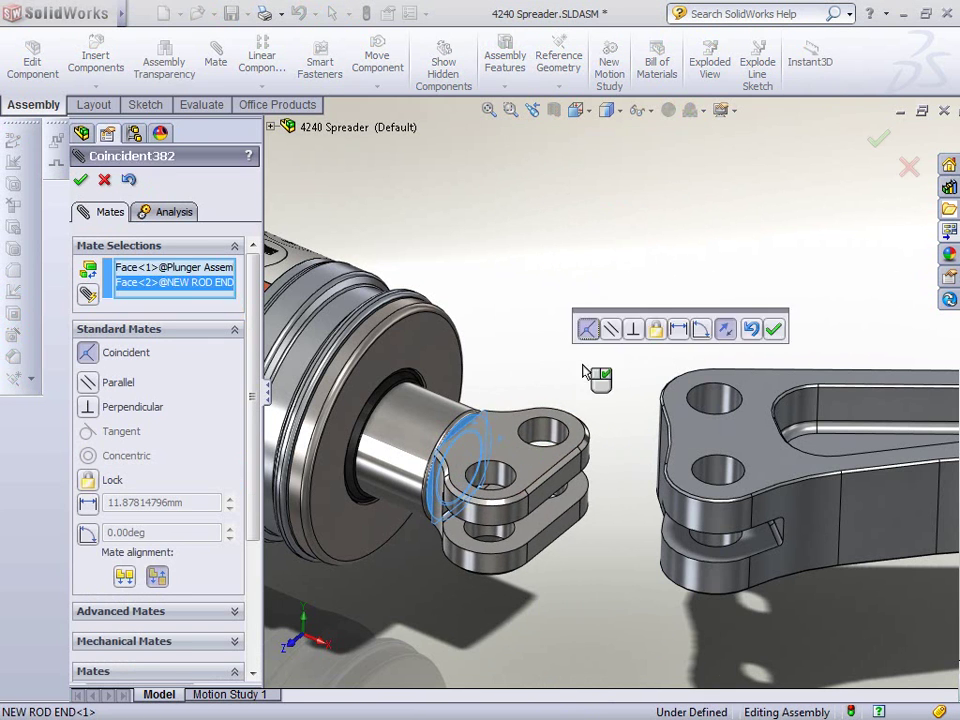
pyautogui.click(774, 330)
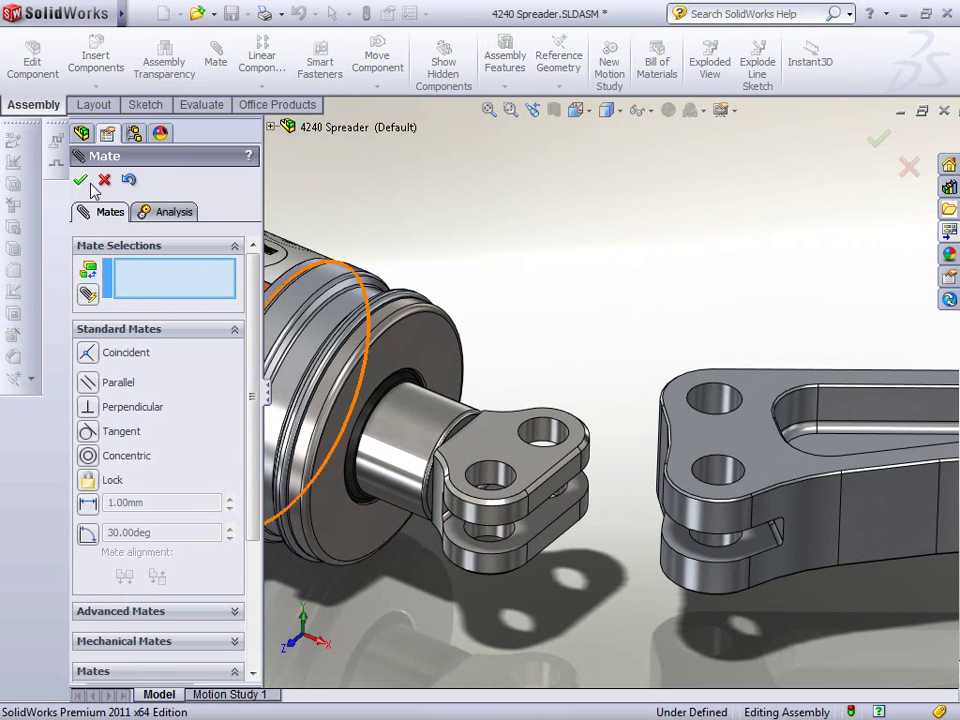
pyautogui.press('Escape')
# Insert the part 170-012-011.SLDPRT from the 4240 Spreader Components folder and place it above the rod end
pyautogui.click(949, 299)
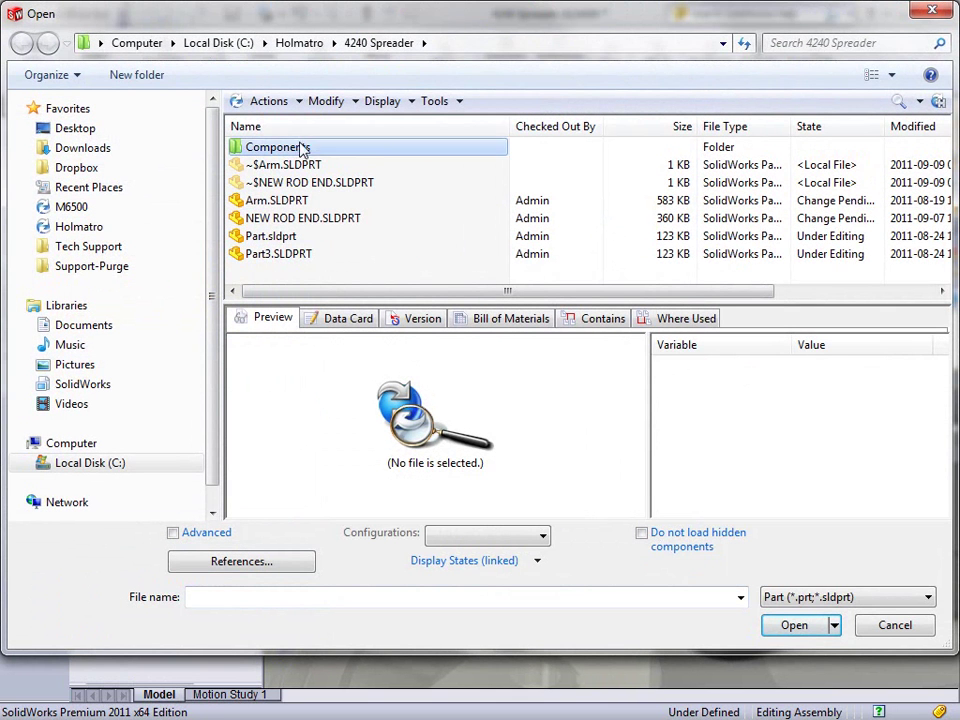
pyautogui.click(300, 150)
pyautogui.click(433, 185)
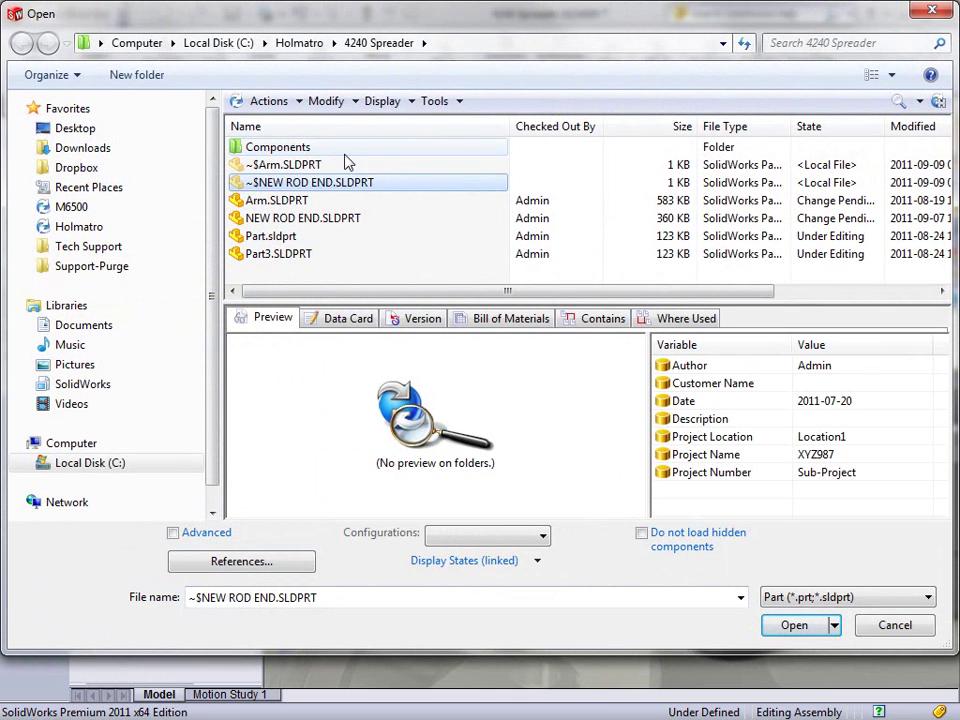
pyautogui.click(278, 150)
pyautogui.doubleClick(275, 147)
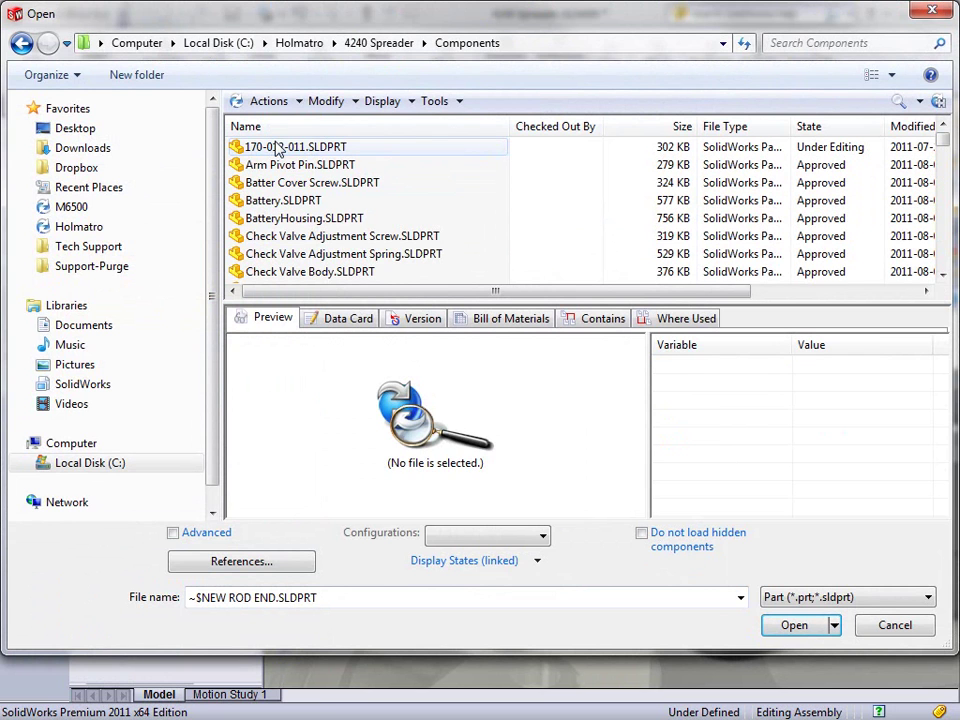
pyautogui.click(280, 147)
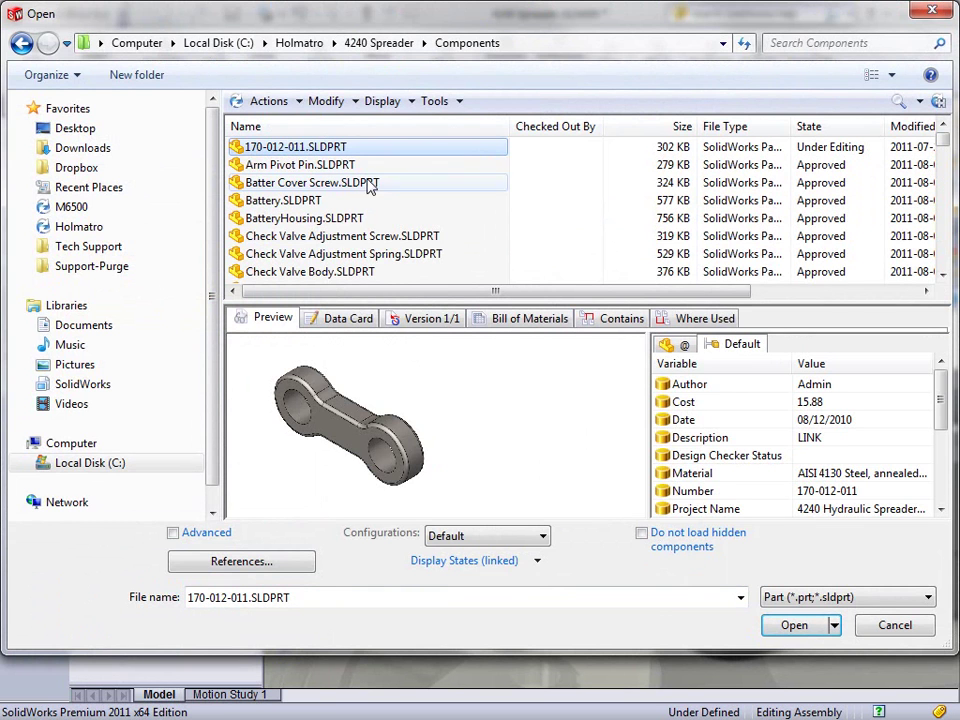
pyautogui.click(793, 625)
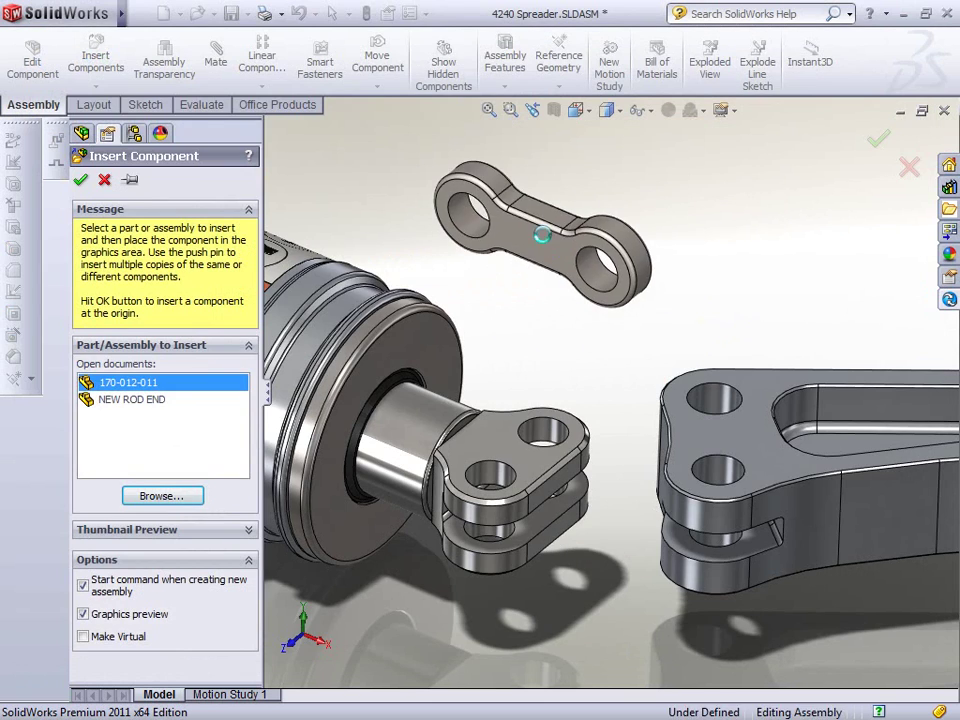
pyautogui.click(545, 245)
# Try to mate one link hole concentric with the arm's clevis hole, slide the link below the arm and reposition it with the triad
pyautogui.keyDown('alt'); pyautogui.moveTo(619, 306); pyautogui.dragTo(718, 540); pyautogui.keyUp('alt')
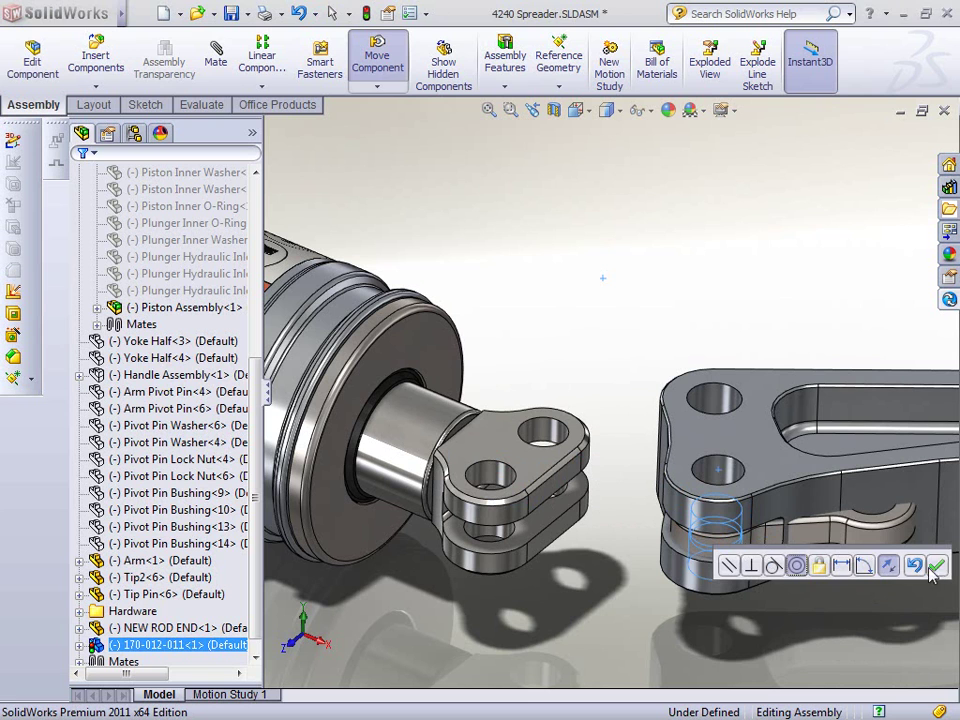
pyautogui.click(913, 566)
pyautogui.moveTo(868, 540); pyautogui.dragTo(876, 608)
pyautogui.rightClick(876, 608)
pyautogui.click(835, 591)
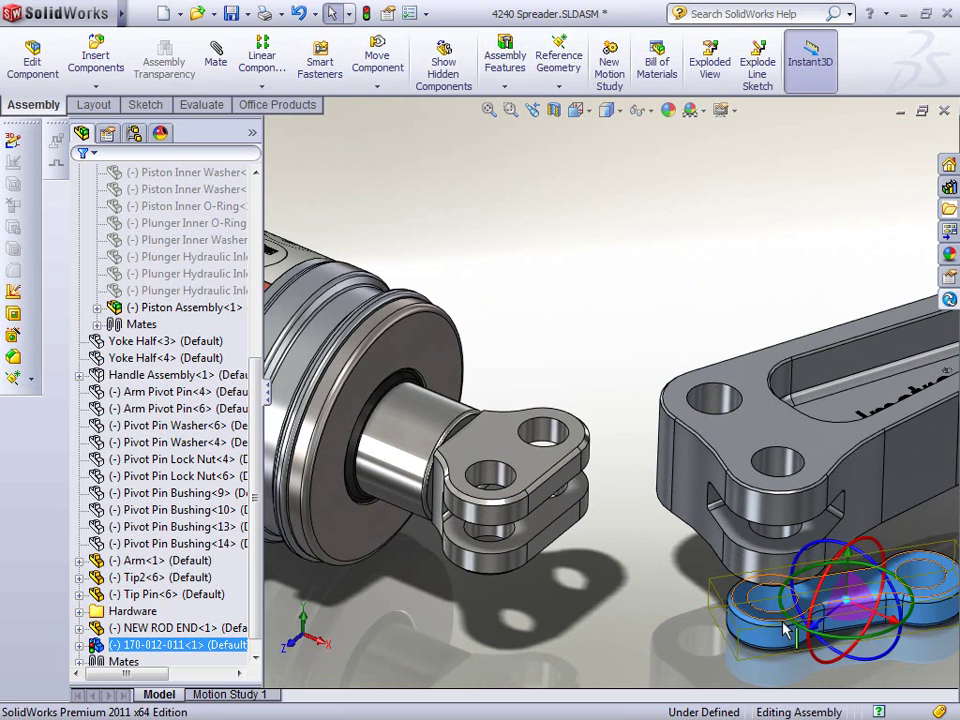
pyautogui.moveTo(907, 621); pyautogui.dragTo(932, 610)
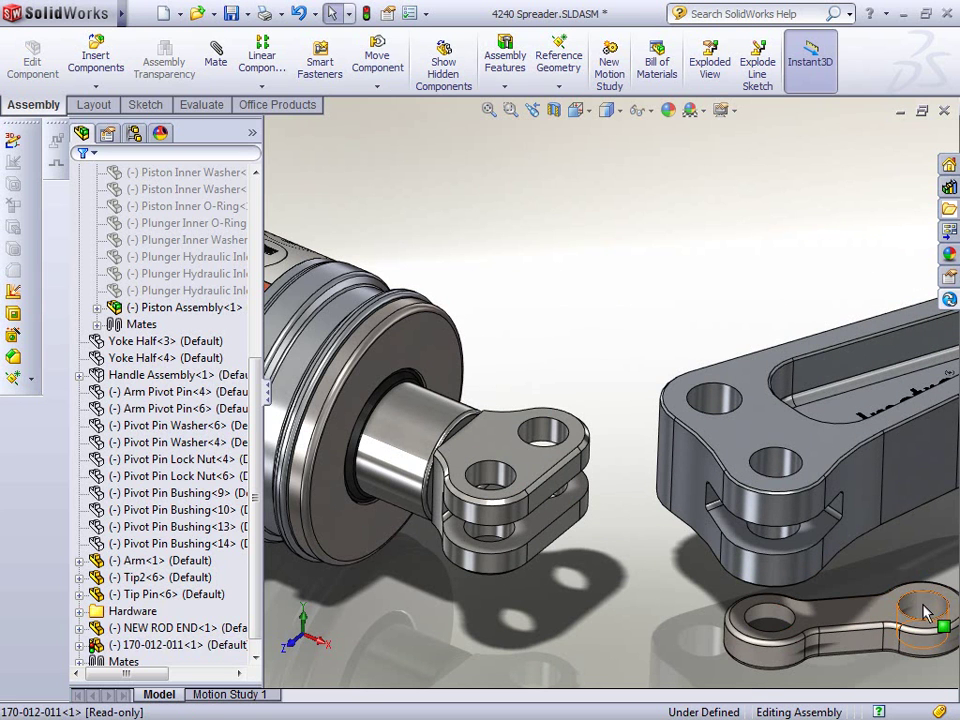
# Try to mate the link's other hole concentric with the rod end's rear hole and swing the arm outward
pyautogui.keyDown('ctrl'); pyautogui.click(551, 446); pyautogui.keyUp('ctrl')
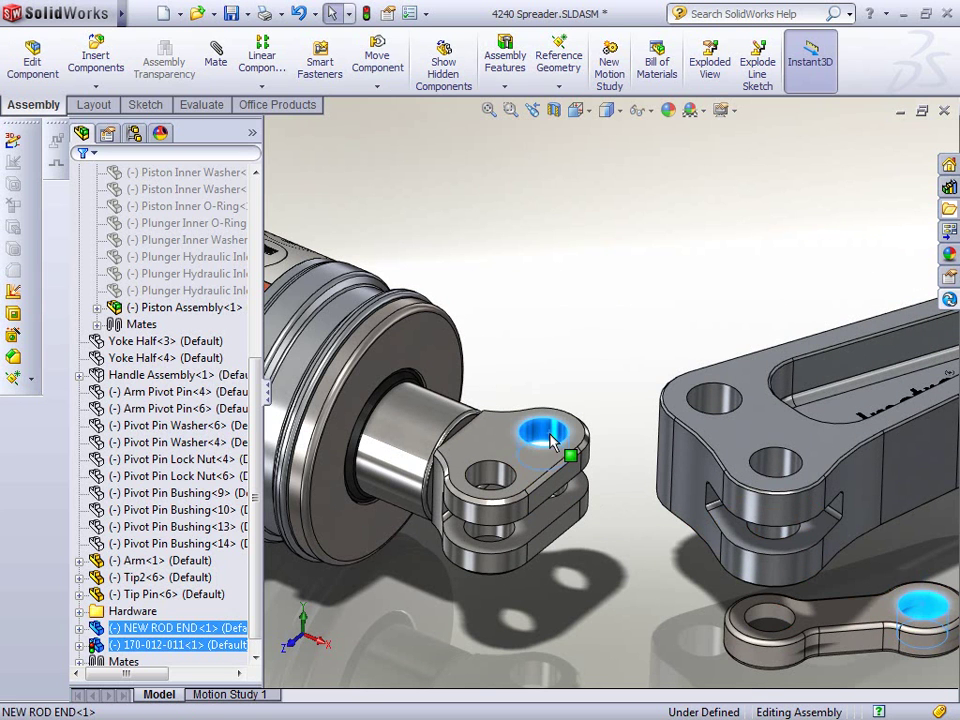
pyautogui.click(714, 341)
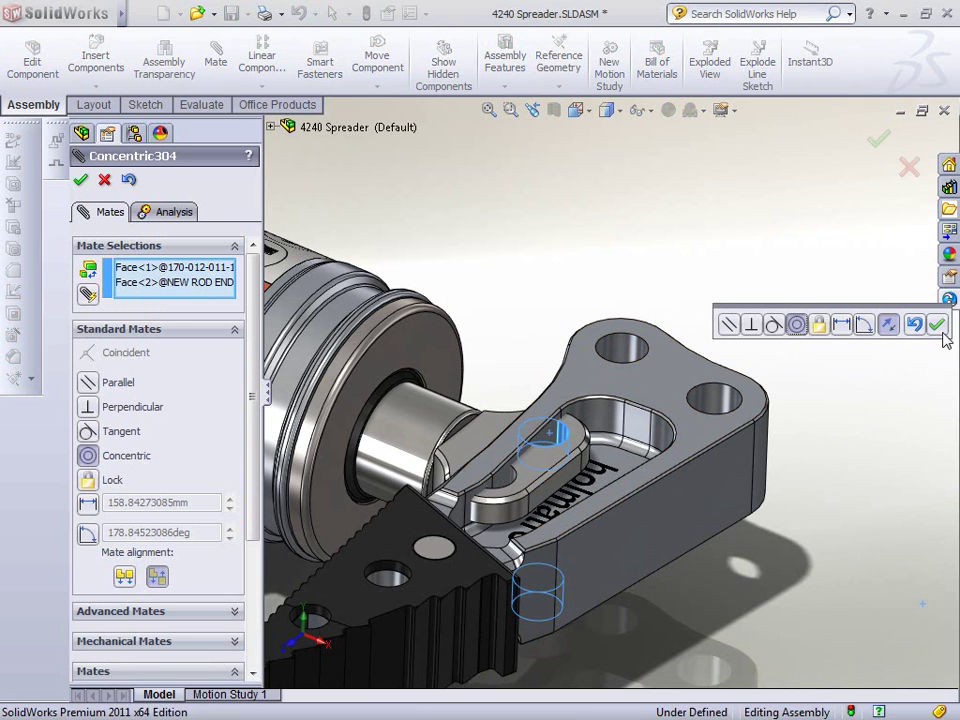
pyautogui.click(936, 325)
pyautogui.moveTo(600, 615); pyautogui.dragTo(718, 606)
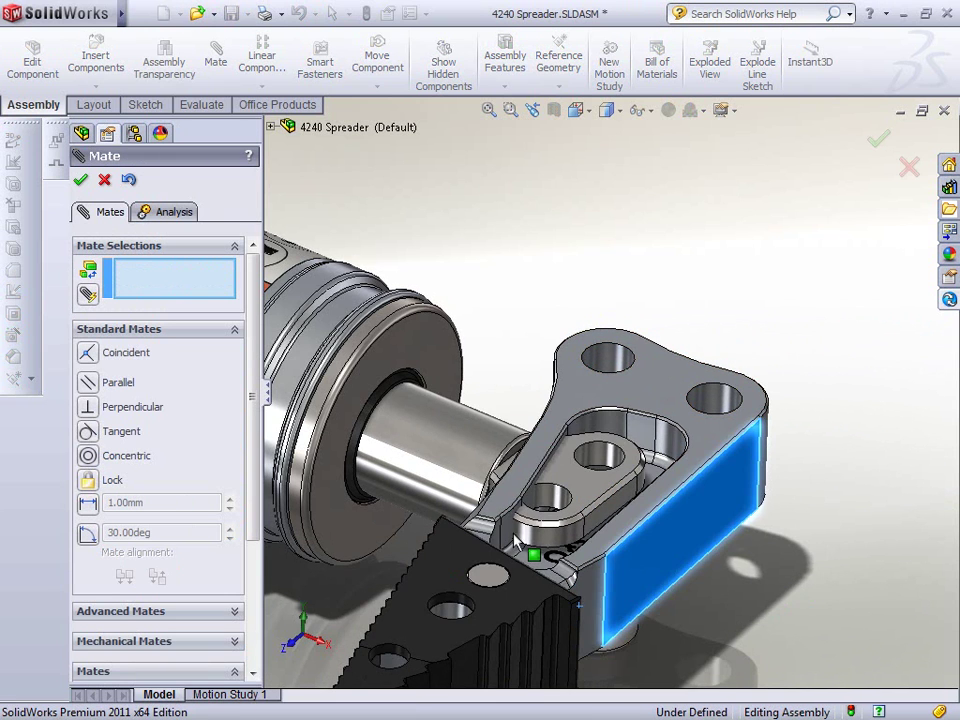
pyautogui.moveTo(512, 538); pyautogui.dragTo(604, 517)
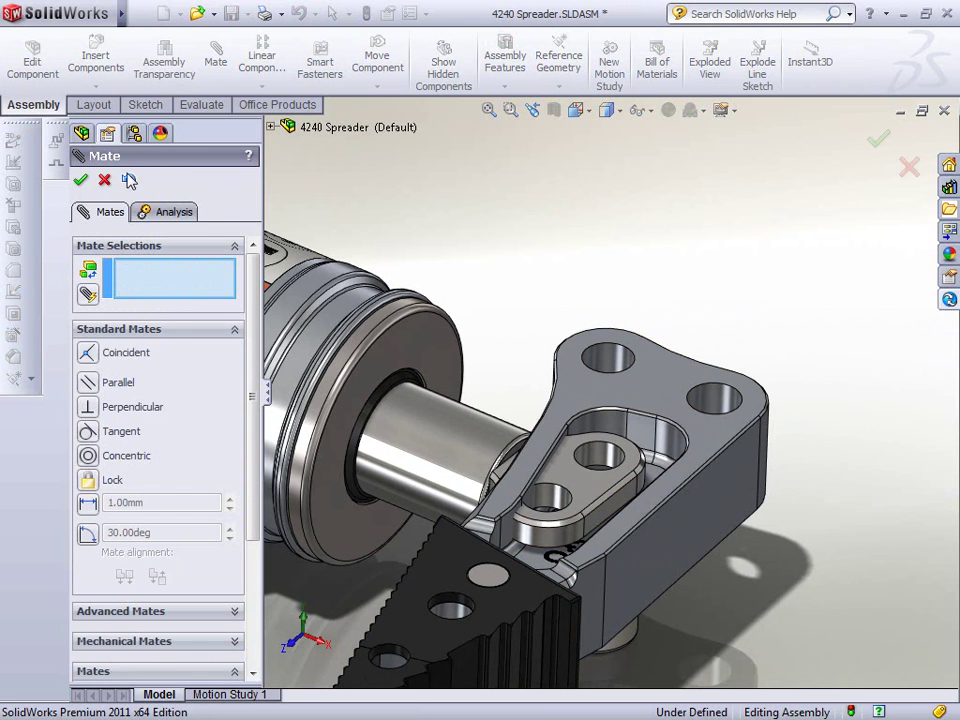
pyautogui.click(80, 179)
# Undo the link's mates and moves back to its original placement above the rod end
pyautogui.hotkey('ctrl', 'z')
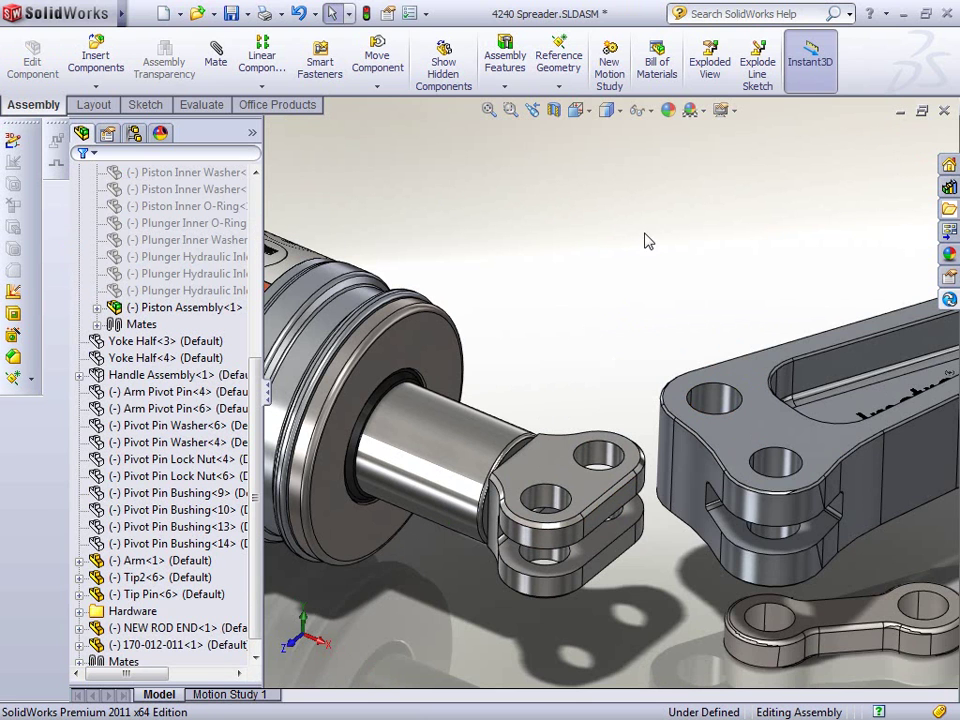
pyautogui.hotkey('ctrl', 'y')
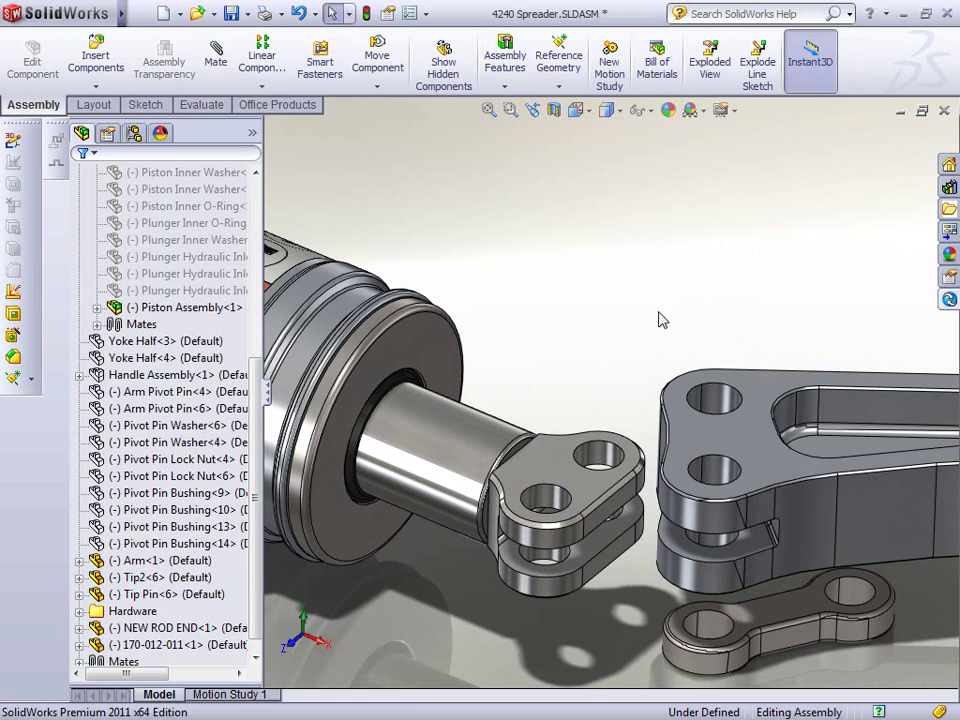
pyautogui.hotkey('ctrl', 'z')
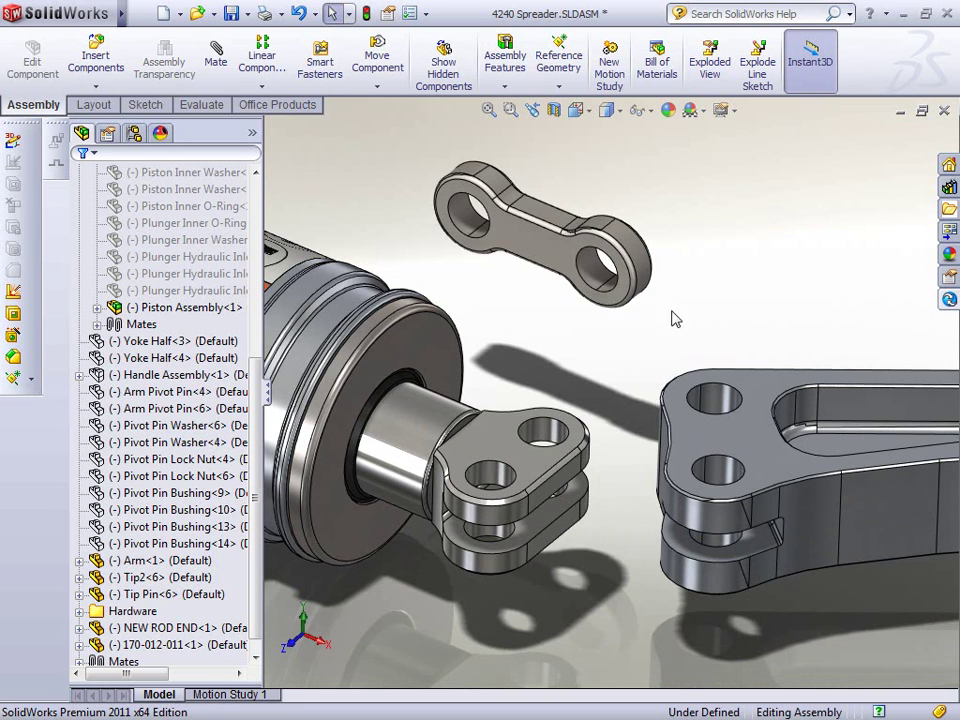
# Rotate the 170-012-011 link with the triad so it lies flat with its holes vertical
pyautogui.click(605, 290)
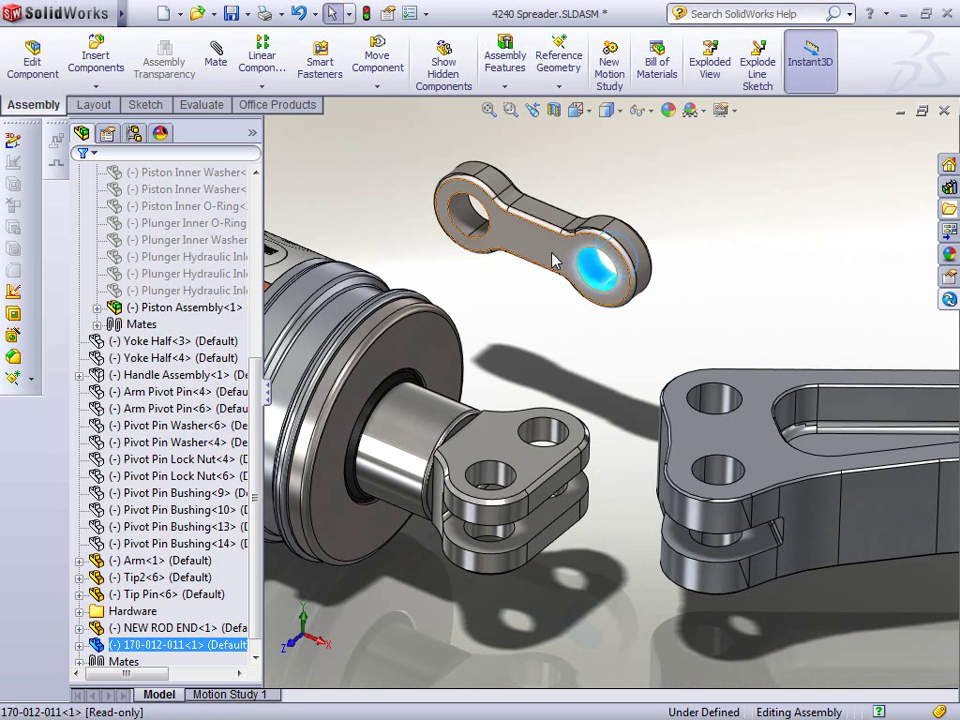
pyautogui.rightClick(556, 236)
pyautogui.click(624, 451)
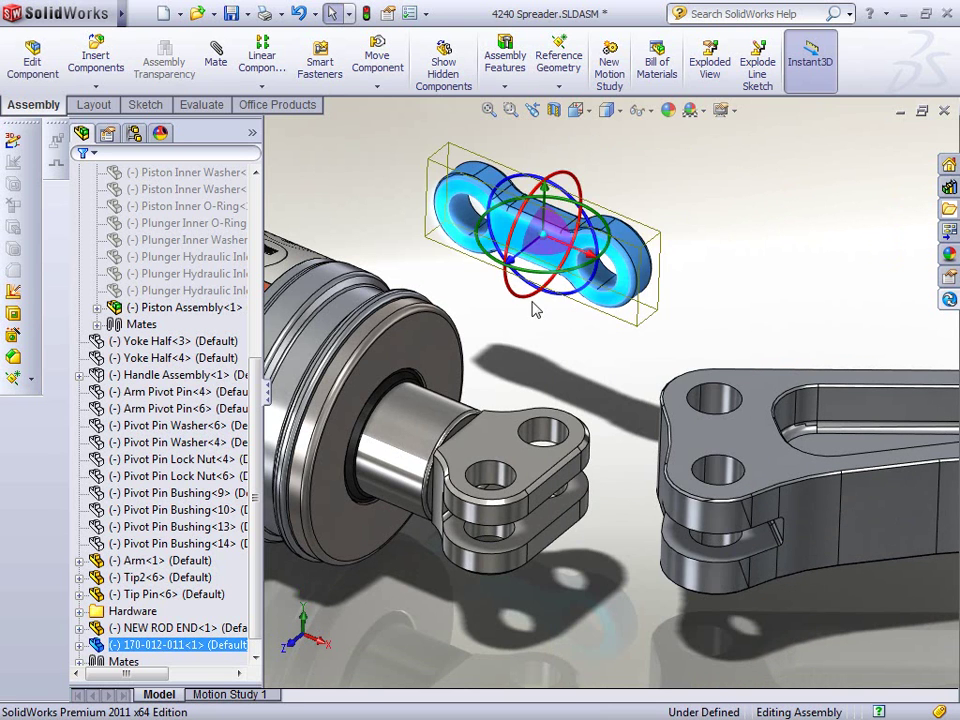
pyautogui.moveTo(535, 308); pyautogui.dragTo(628, 262)
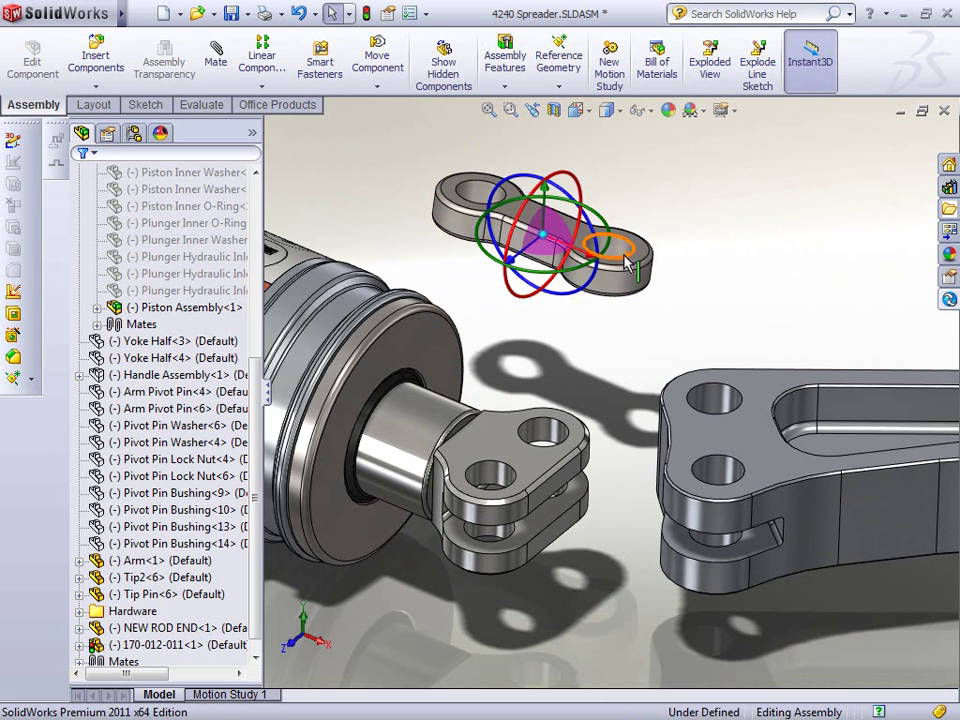
# Mate the link's two holes concentric with the rod end's rear hole and the arm's clevis hole
pyautogui.click(478, 213)
pyautogui.keyDown('alt'); pyautogui.moveTo(478, 213); pyautogui.dragTo(560, 432); pyautogui.keyUp('alt')
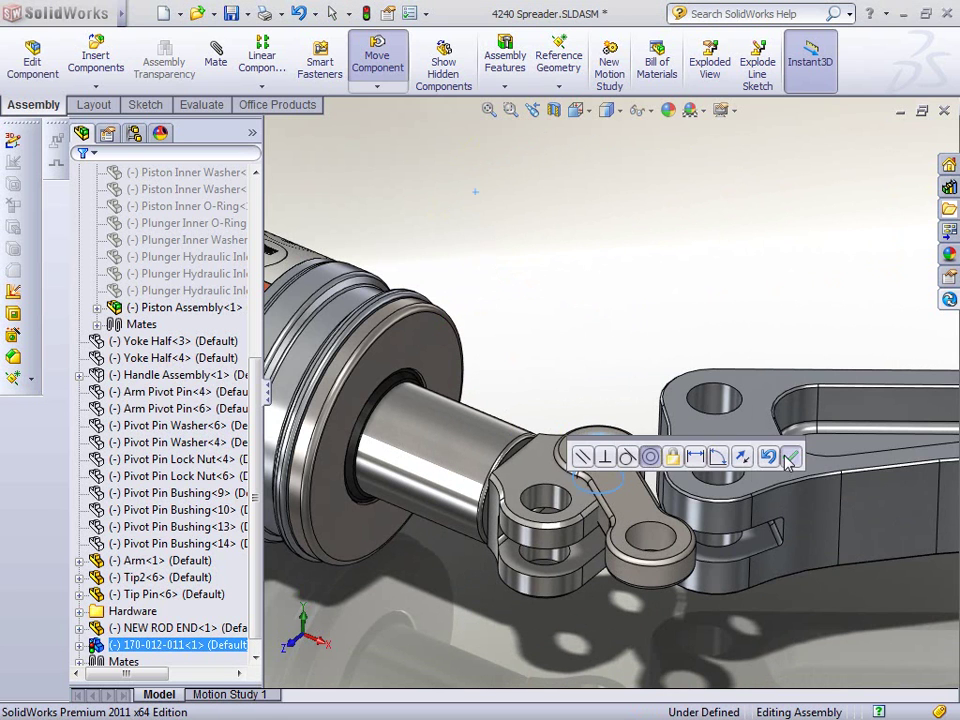
pyautogui.click(790, 459)
pyautogui.keyDown('alt'); pyautogui.moveTo(671, 559); pyautogui.dragTo(752, 476); pyautogui.keyUp('alt')
pyautogui.click(936, 508)
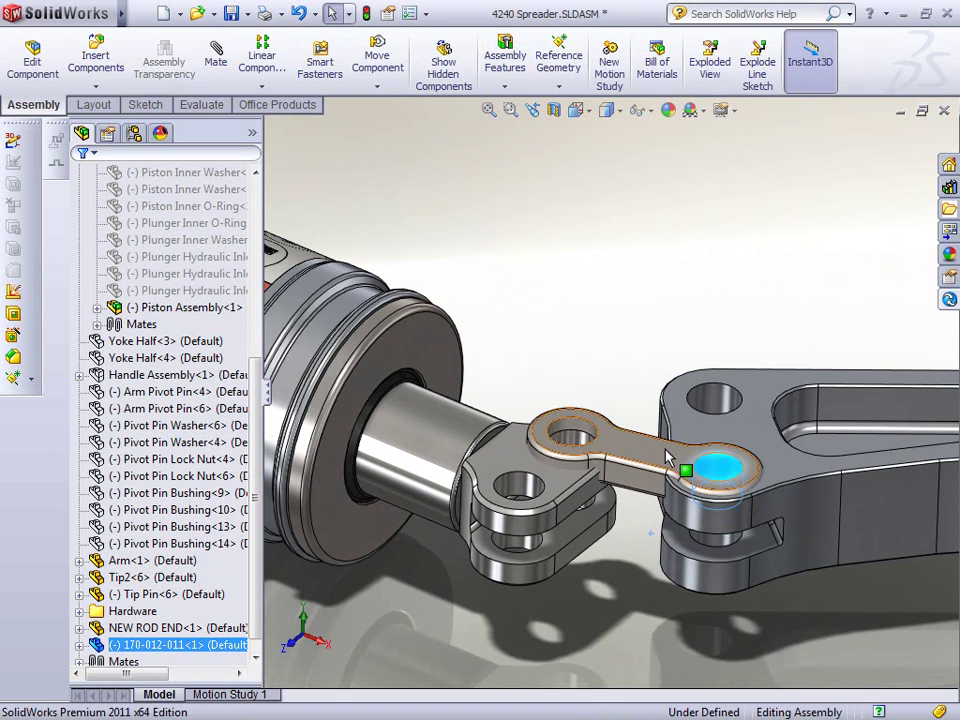
# Start a Width mate with the link's upper and lower flat faces as the width selections
pyautogui.moveTo(626, 621); pyautogui.dragTo(638, 339, button='middle')
pyautogui.rightClick(642, 252)
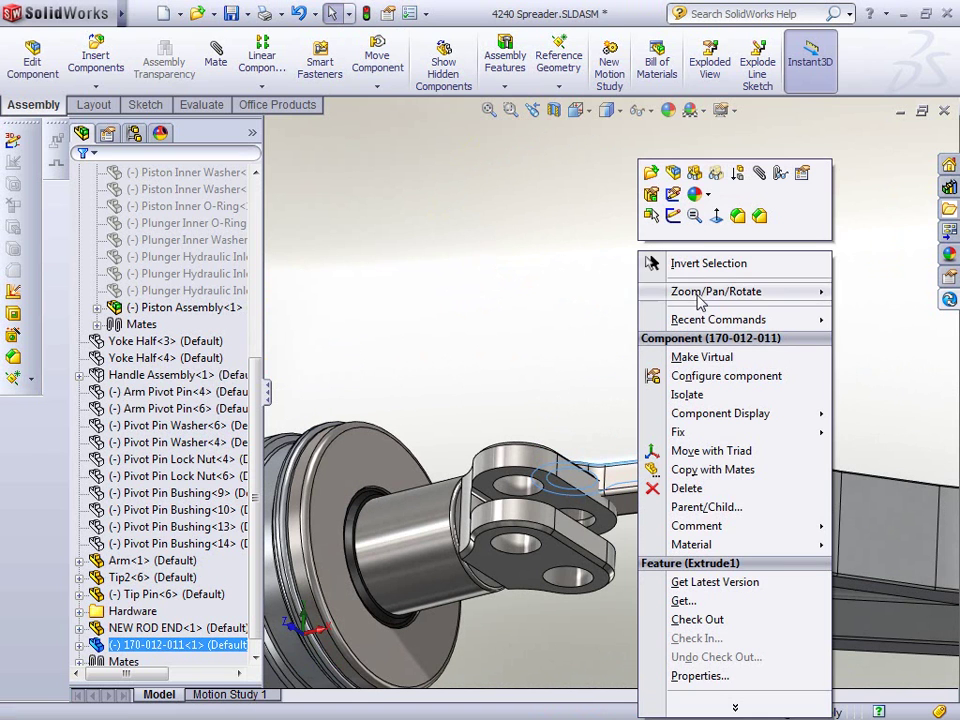
pyautogui.click(759, 177)
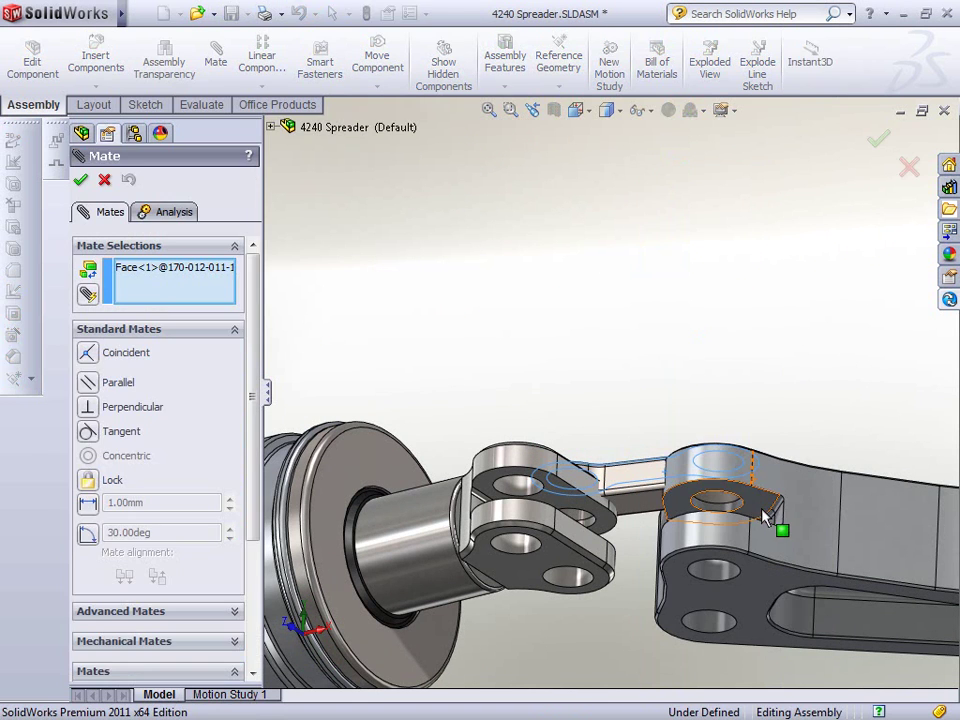
pyautogui.click(110, 330)
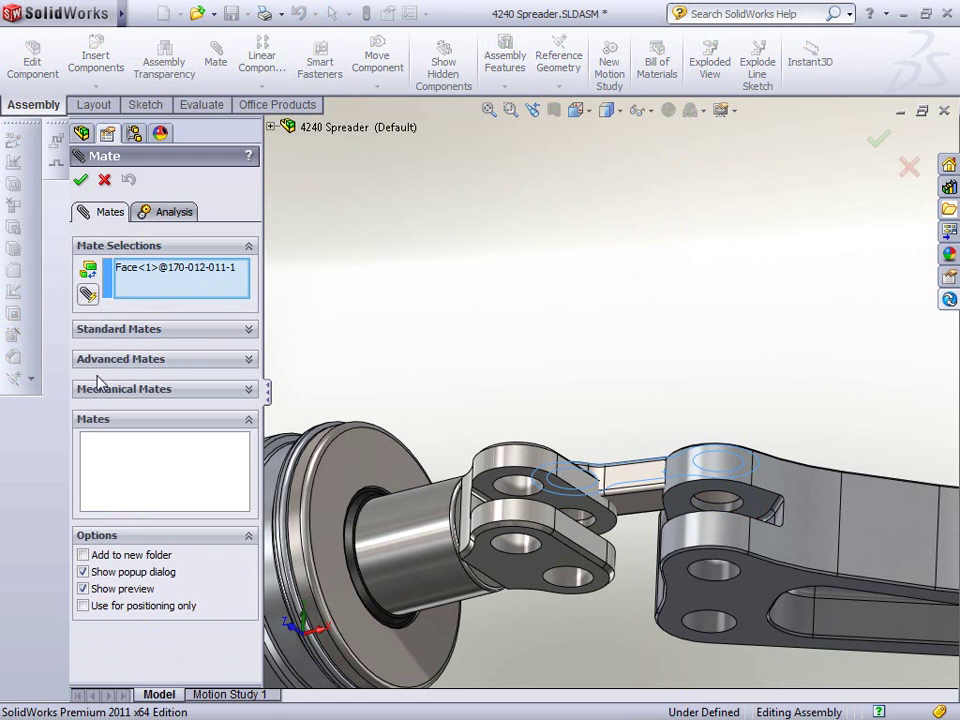
pyautogui.click(100, 360)
pyautogui.click(100, 397)
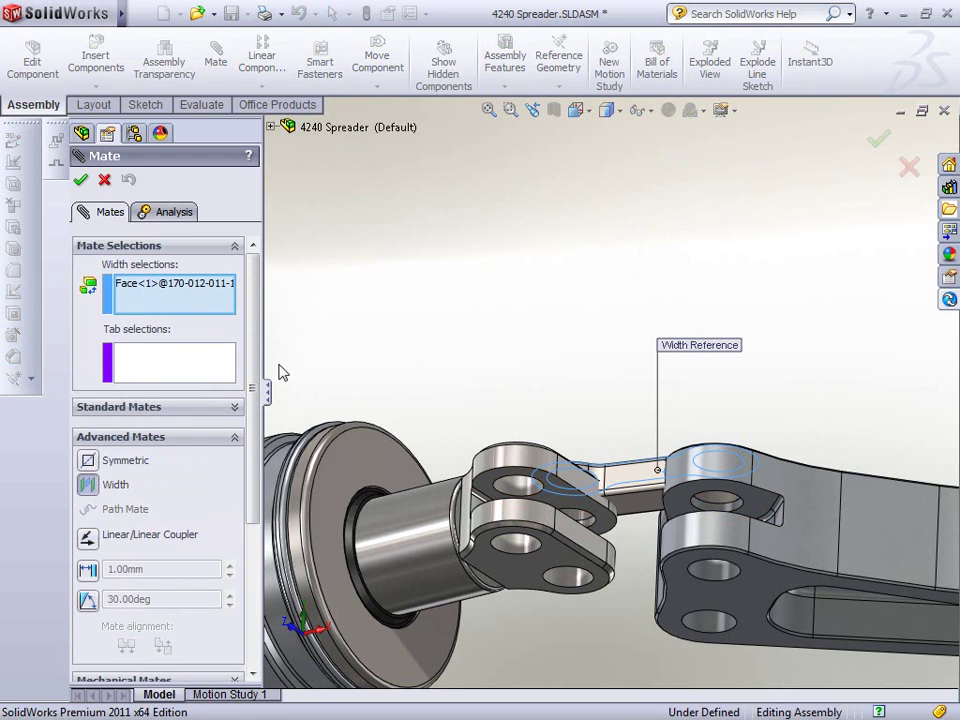
pyautogui.click(650, 508)
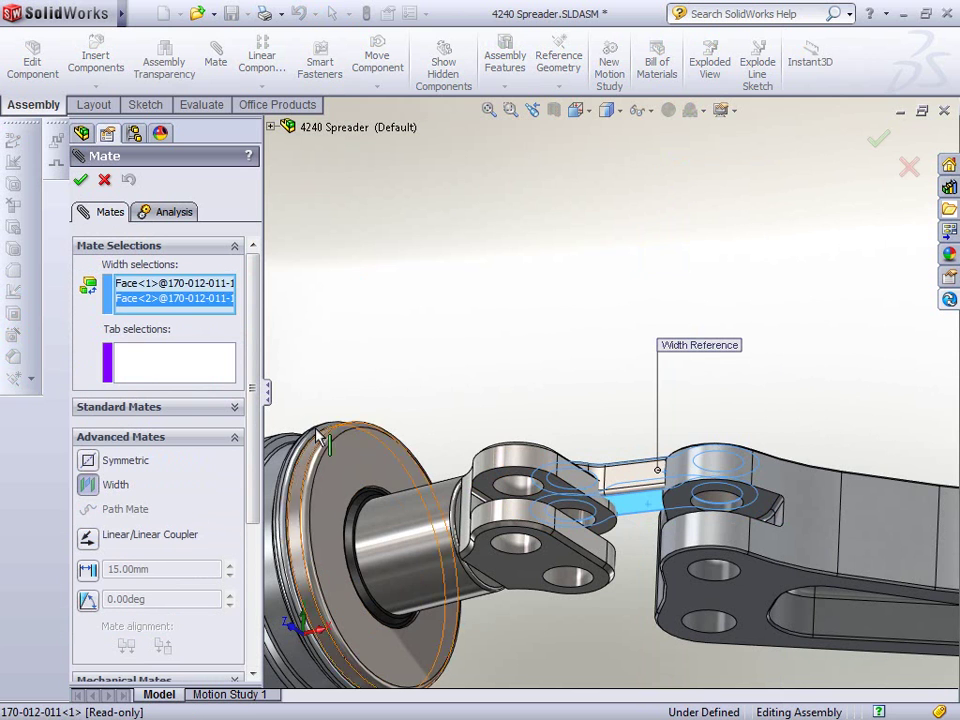
# Use the two inner faces of the arm's clevis slot as tab selections, apply the Width mate and close the Mate command
pyautogui.click(210, 370)
pyautogui.click(766, 515)
pyautogui.moveTo(803, 360); pyautogui.dragTo(730, 472, button='middle')
pyautogui.scroll(-5, 644, 628)
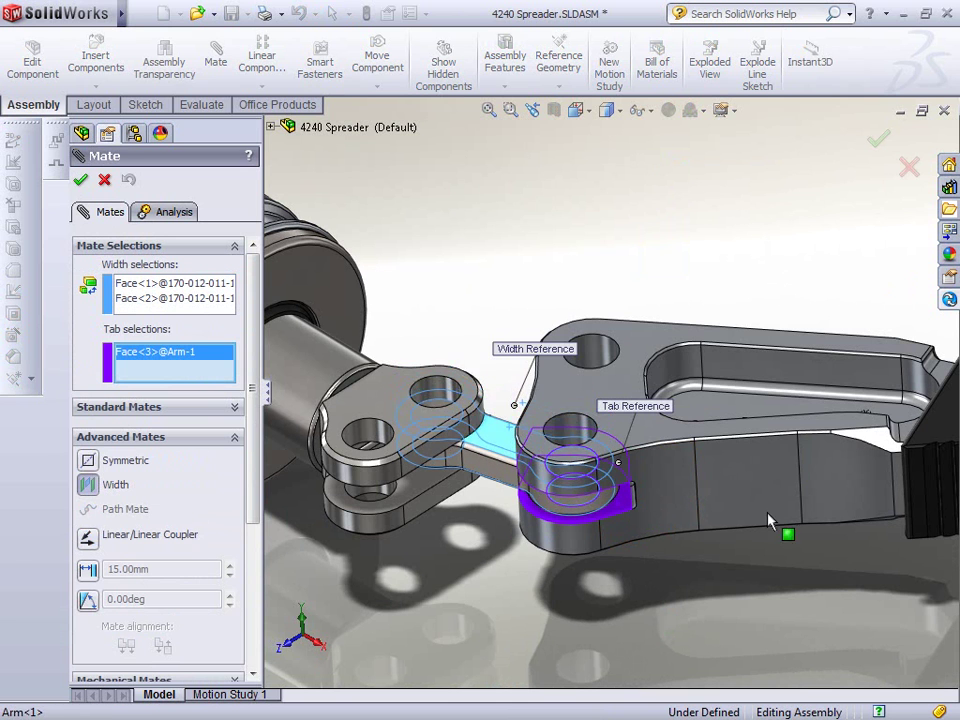
pyautogui.click(630, 518)
pyautogui.click(80, 180)
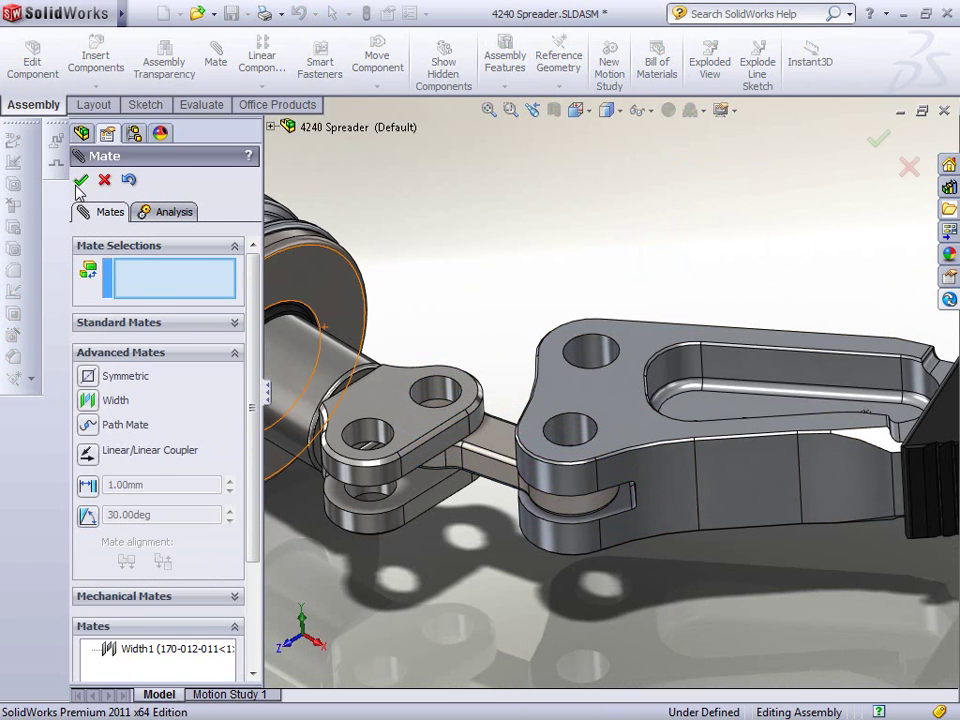
pyautogui.click(80, 180)
# Move the arm to try the linkage, fit the whole assembly in view and collapse the Plunger Assembly's component list
pyautogui.moveTo(665, 525); pyautogui.dragTo(600, 450)
pyautogui.press('f')
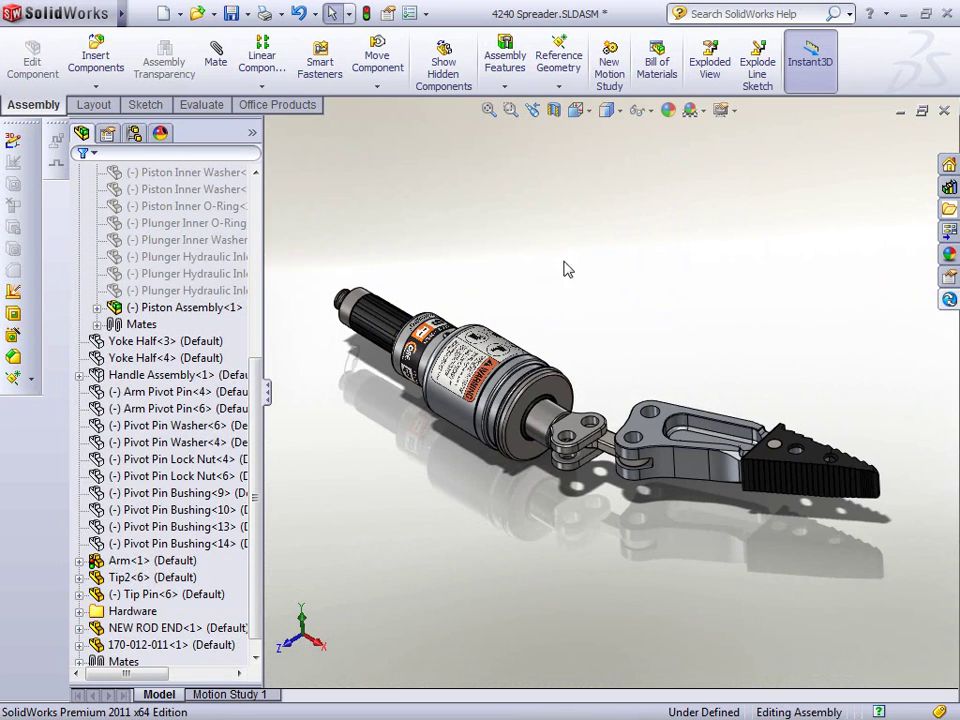
pyautogui.scroll(6, 233, 239)
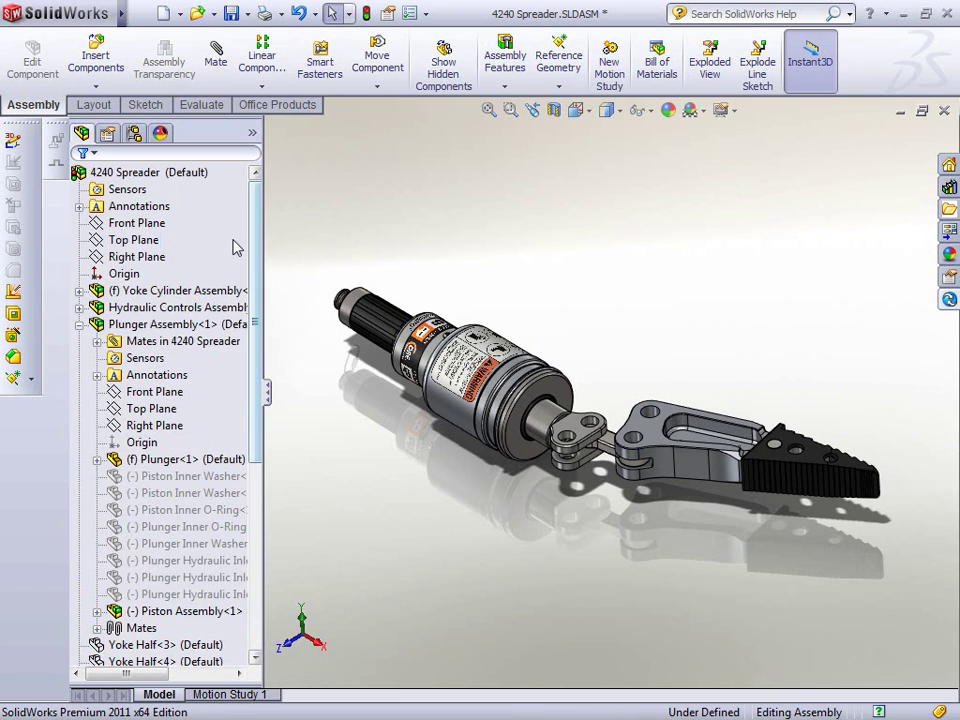
pyautogui.click(79, 325)
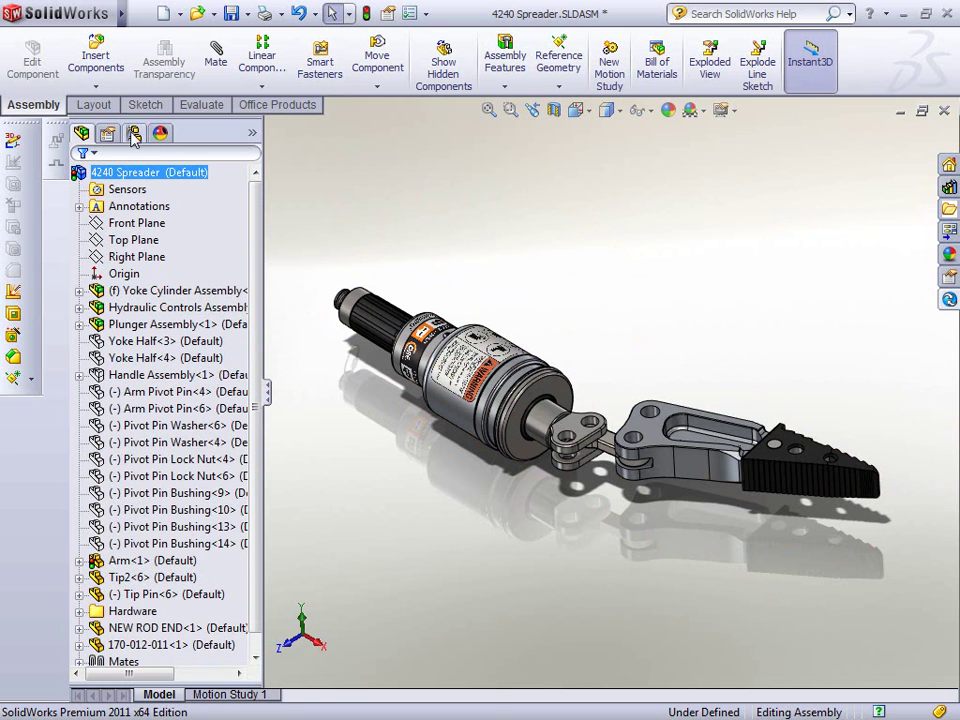
# Start Mirror Components with the assembly's Front Plane as the mirror plane
pyautogui.click(253, 89)
pyautogui.click(260, 158)
pyautogui.scroll(-5, 645, 505)
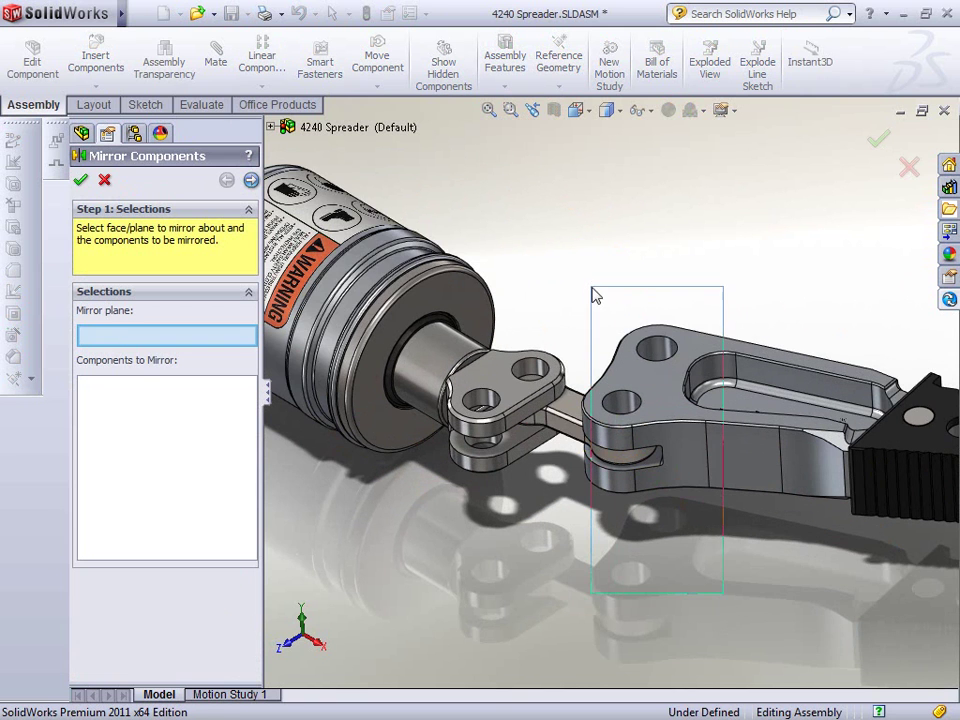
pyautogui.click(272, 127)
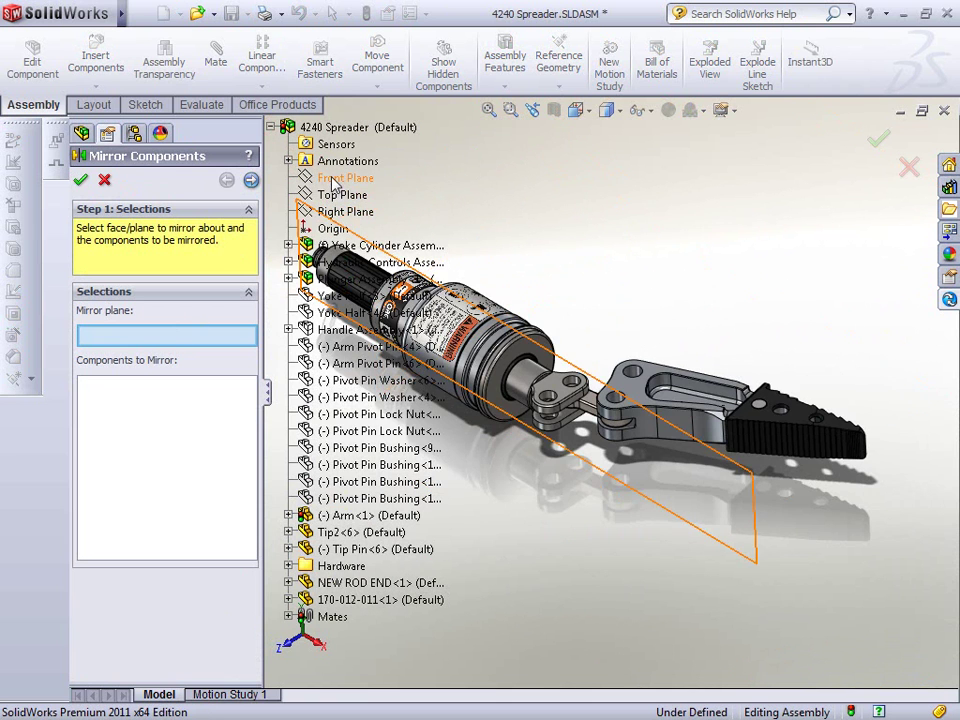
pyautogui.click(342, 178)
# Mirror the tip, tip pin, arm and 170-012-011 link, and swing the arms together to close the jaws
pyautogui.moveTo(602, 290); pyautogui.dragTo(900, 541)
pyautogui.scroll(-3, 570, 405)
pyautogui.click(578, 408)
pyautogui.click(581, 404)
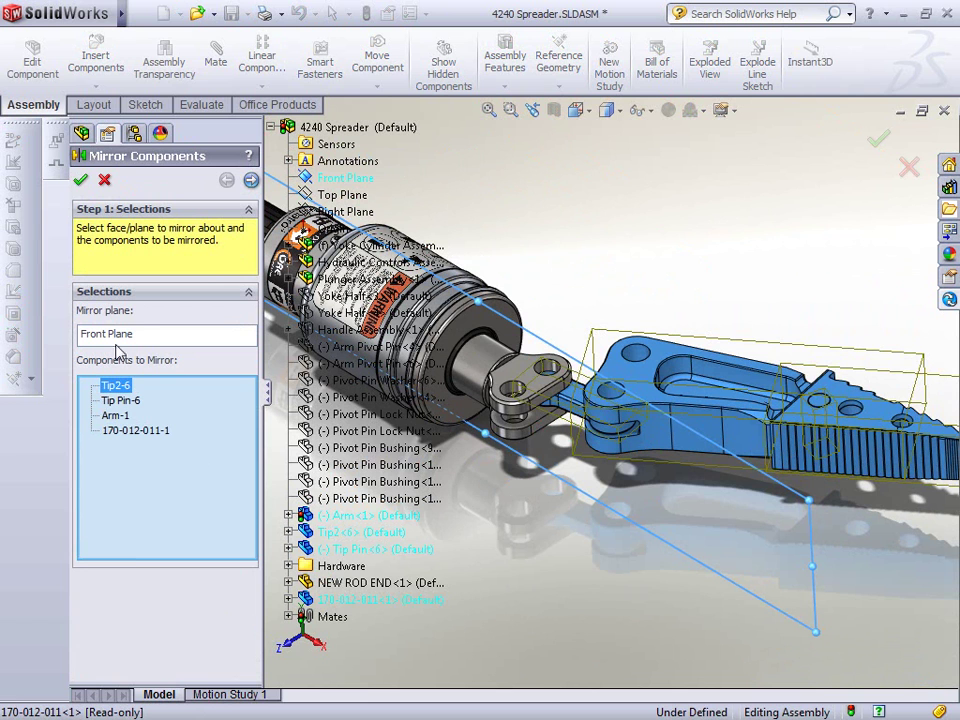
pyautogui.click(251, 181)
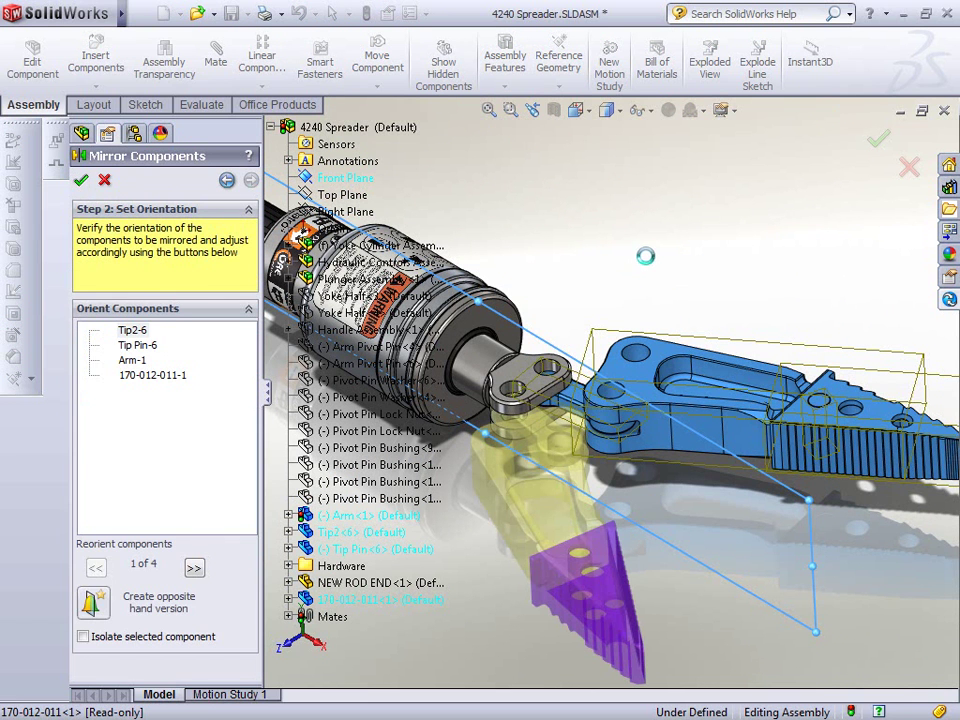
pyautogui.moveTo(752, 455); pyautogui.dragTo(643, 522)
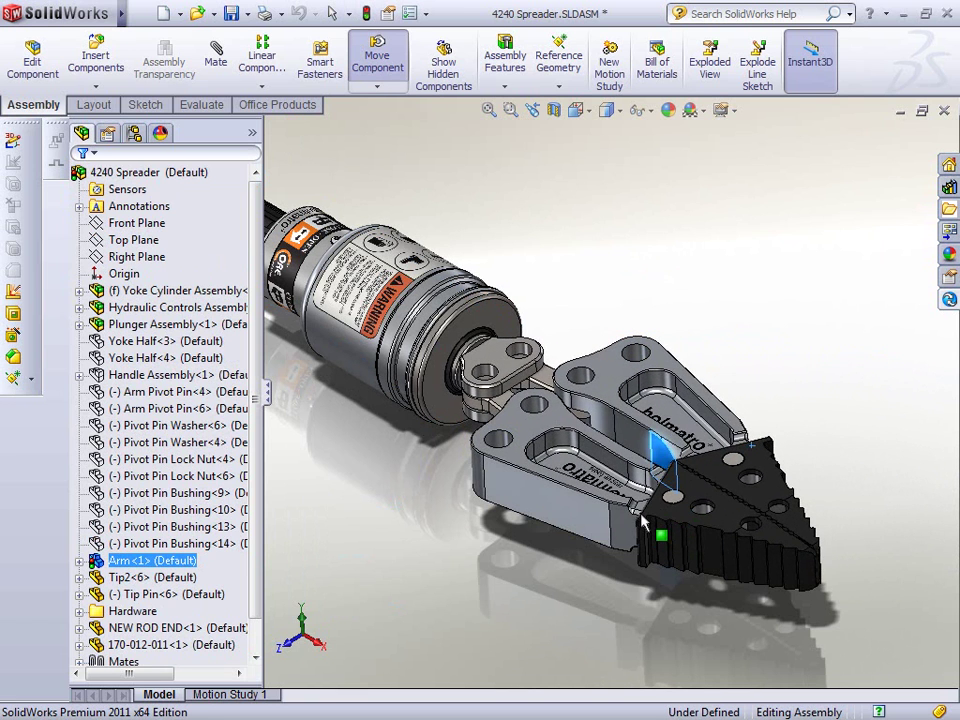
# Try the Open Jaws configuration by swinging the remaining arm outward, and return to the Default configuration
pyautogui.press('Escape')
pyautogui.click(141, 134)
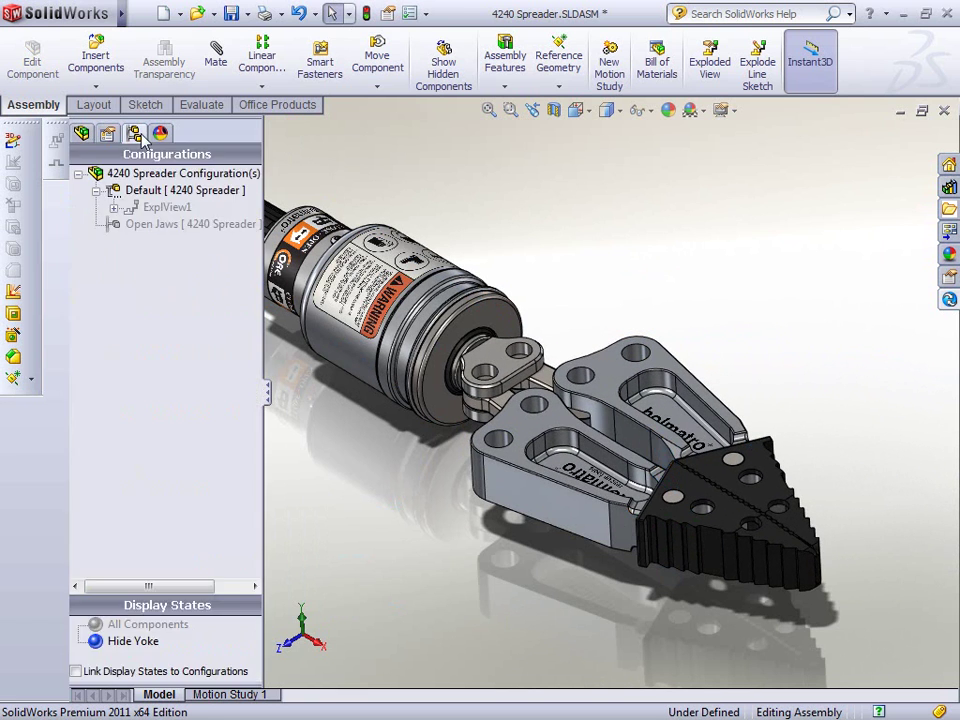
pyautogui.click(140, 224)
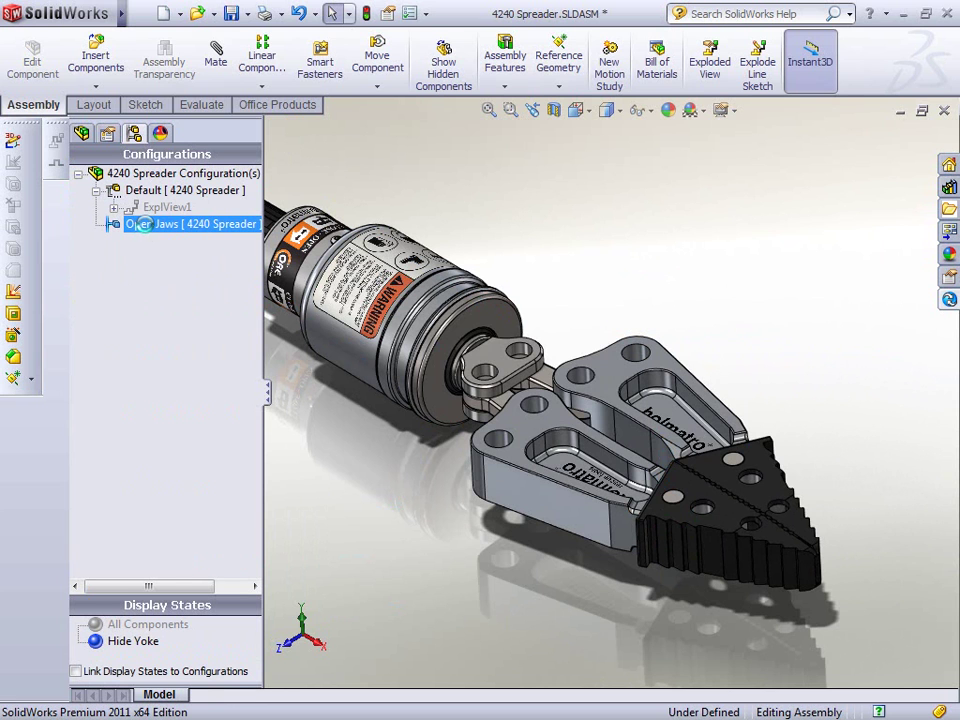
pyautogui.doubleClick(140, 224)
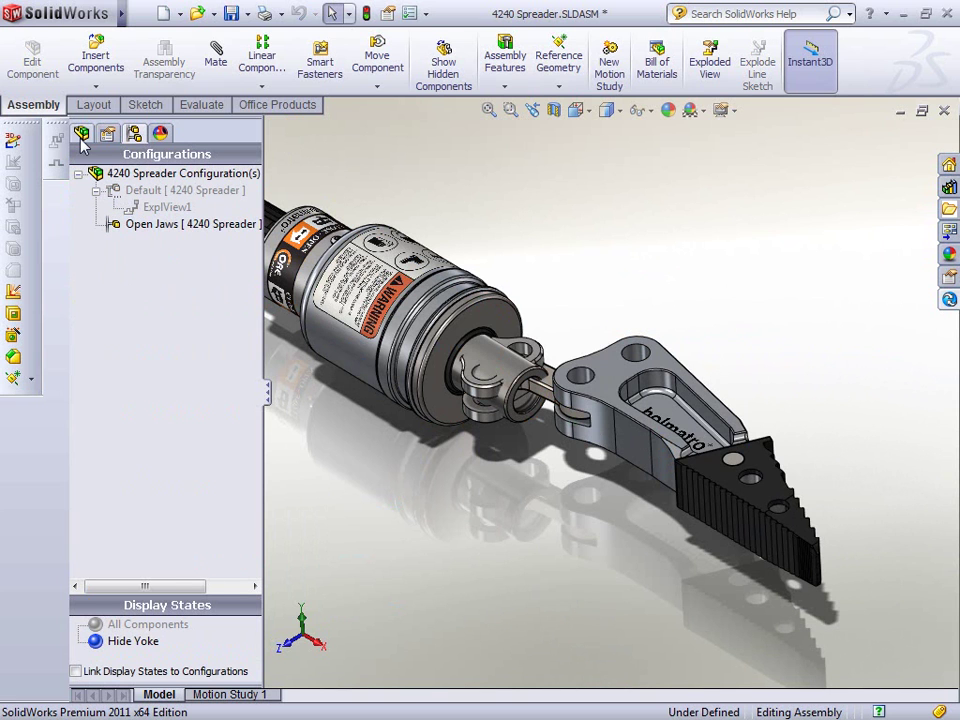
pyautogui.moveTo(600, 430); pyautogui.dragTo(695, 445)
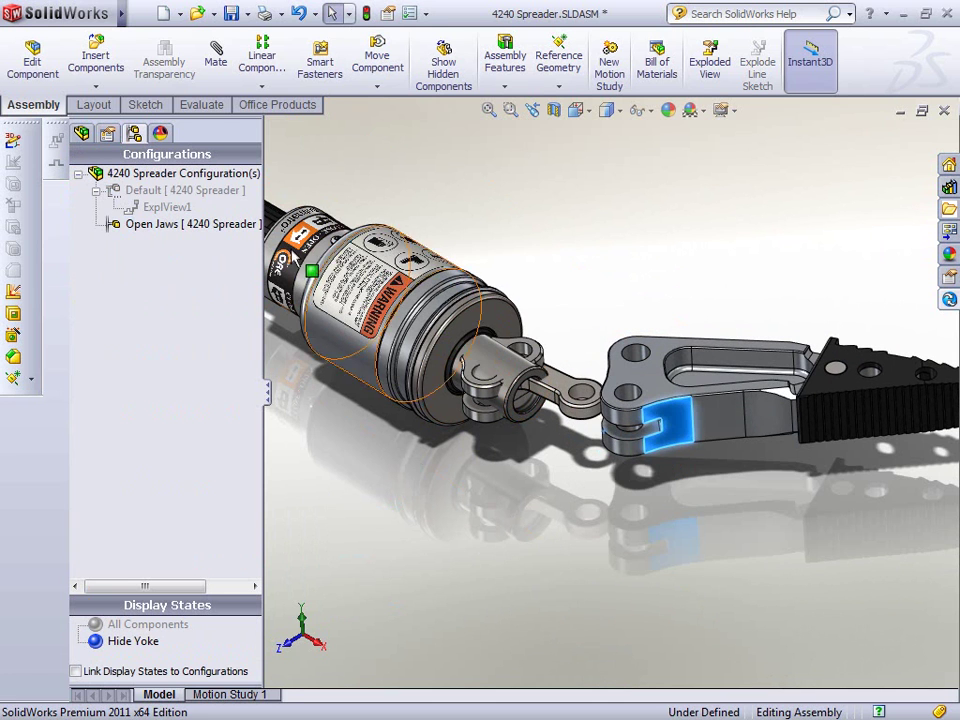
pyautogui.doubleClick(135, 190)
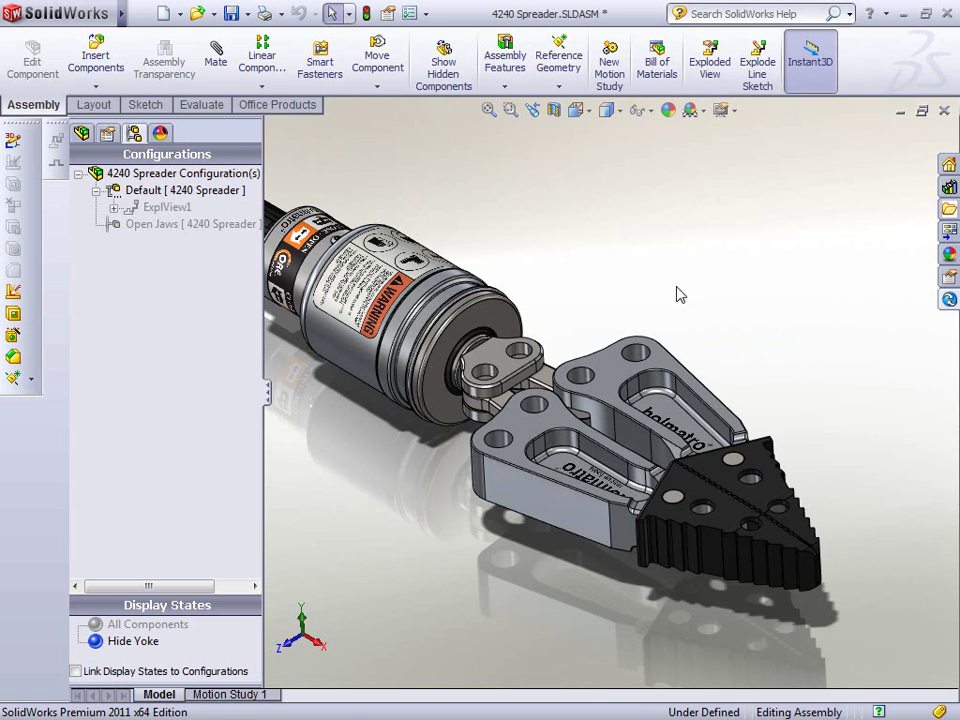
# Activate the All Components display state to show the yoke halves, handle and pivot hardware
pyautogui.click(82, 133)
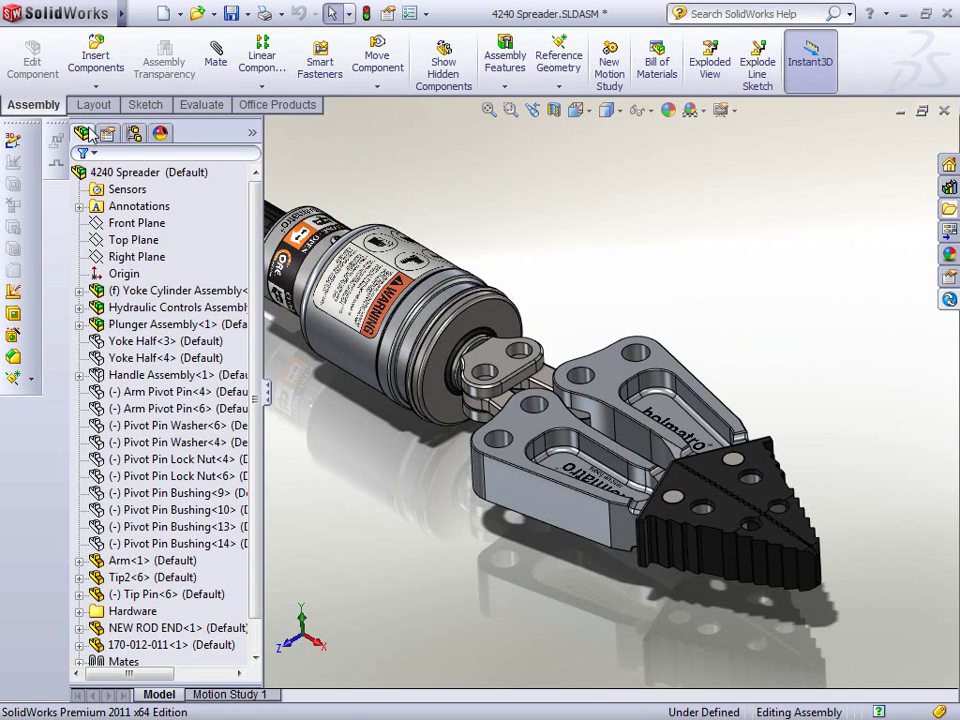
pyautogui.rightClick(275, 138)
pyautogui.click(285, 165)
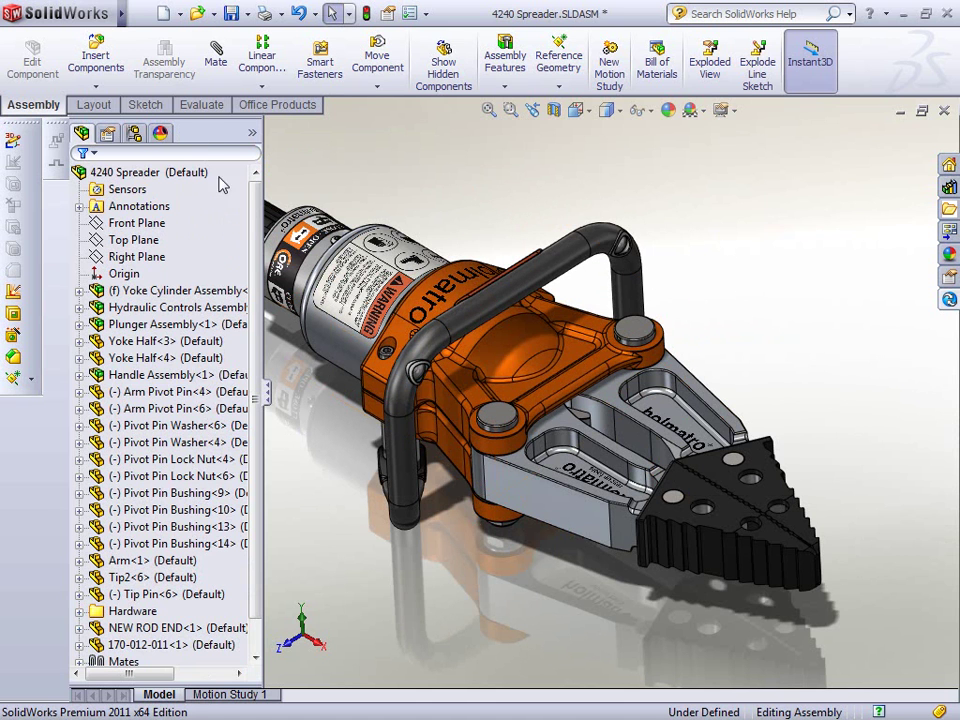
# Show the Default configuration's exploded view ExplView1
pyautogui.click(134, 135)
pyautogui.doubleClick(158, 208)
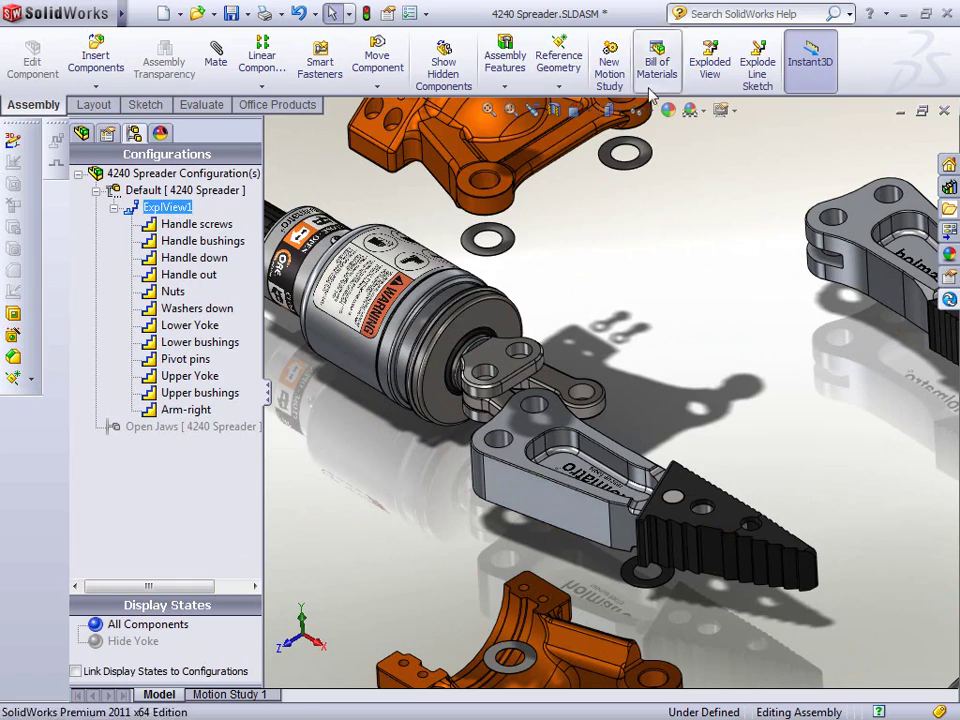
pyautogui.click(489, 110)
pyautogui.moveTo(463, 447); pyautogui.dragTo(597, 388, button='middle')
pyautogui.scroll(-5, 597, 388)
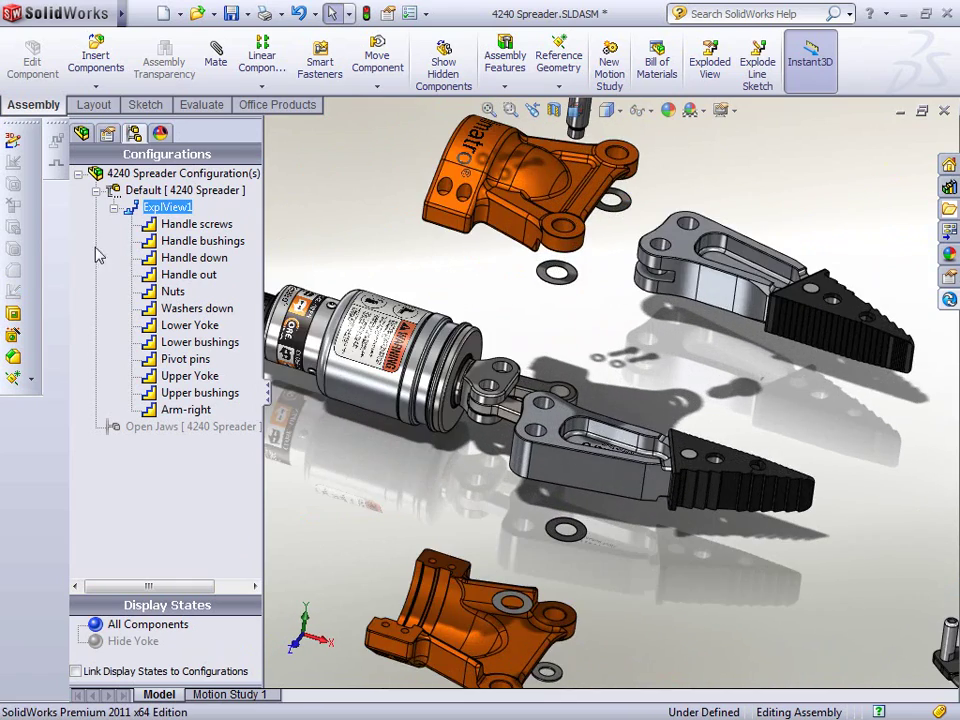
# Edit ExplView1 and add an explode step moving the mirrored arm with its tip pin and tip about 235 mm along the Z axis
pyautogui.rightClick(170, 208)
pyautogui.click(225, 296)
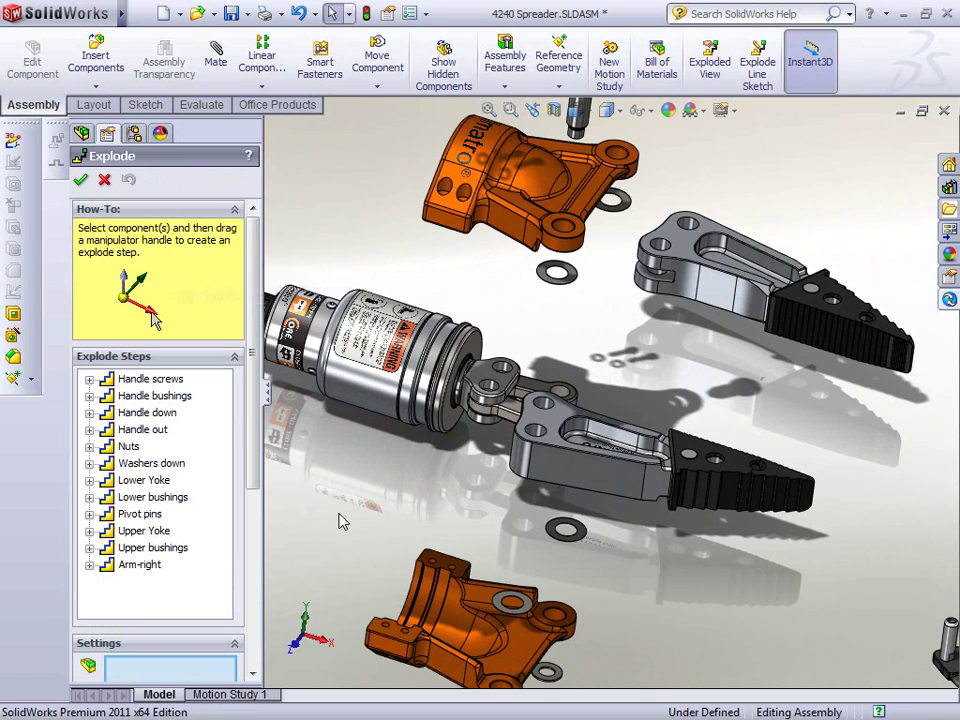
pyautogui.moveTo(465, 489); pyautogui.dragTo(521, 403, button='middle')
pyautogui.click(555, 476)
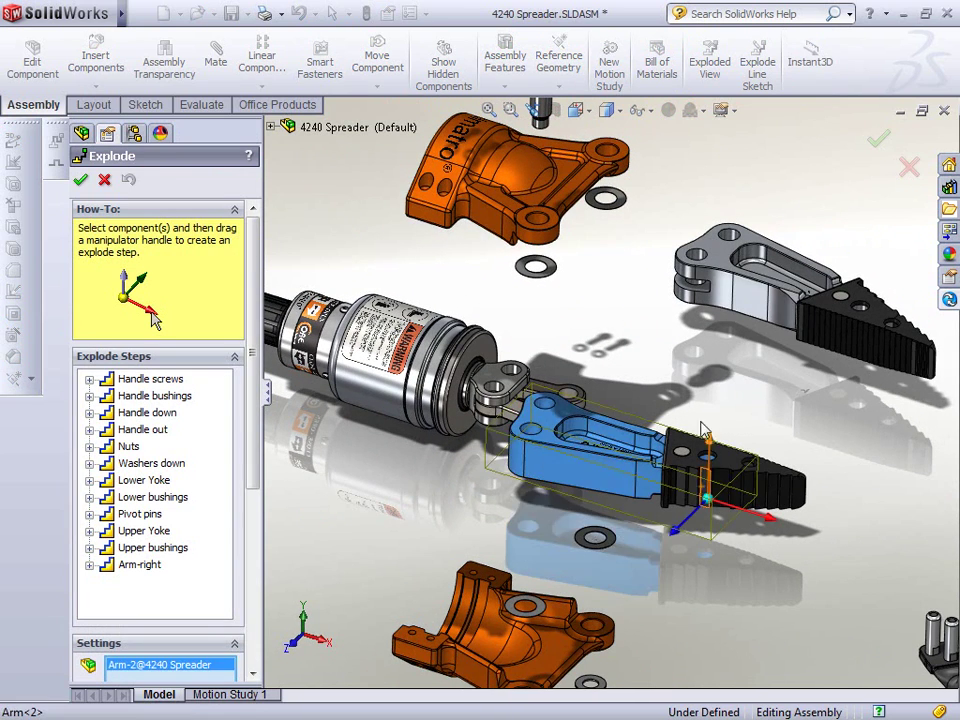
pyautogui.click(770, 490)
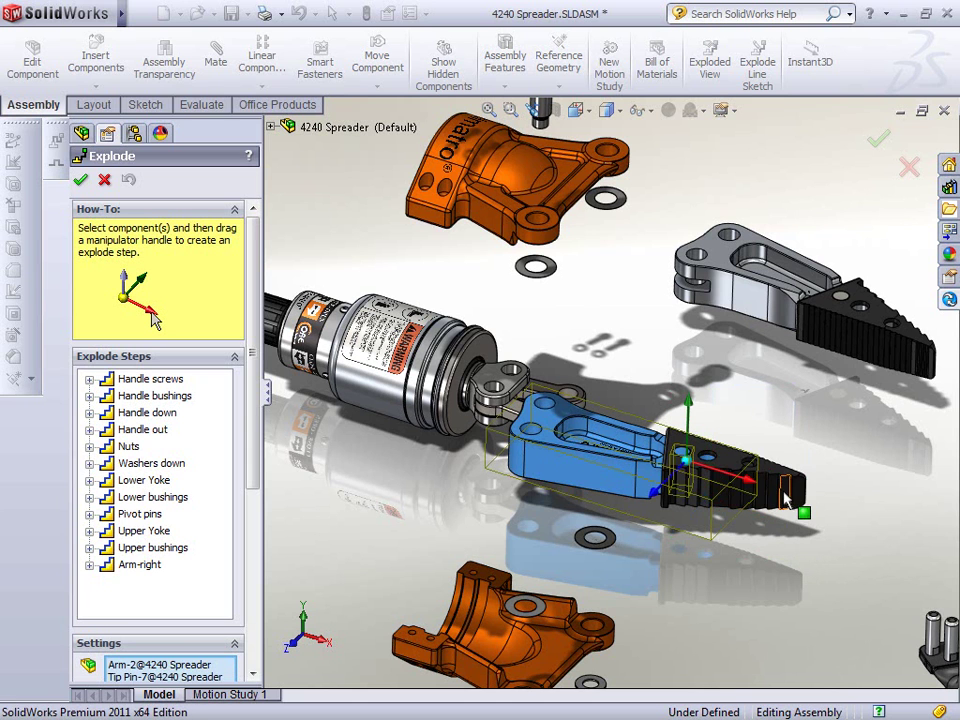
pyautogui.moveTo(740, 543); pyautogui.dragTo(650, 668)
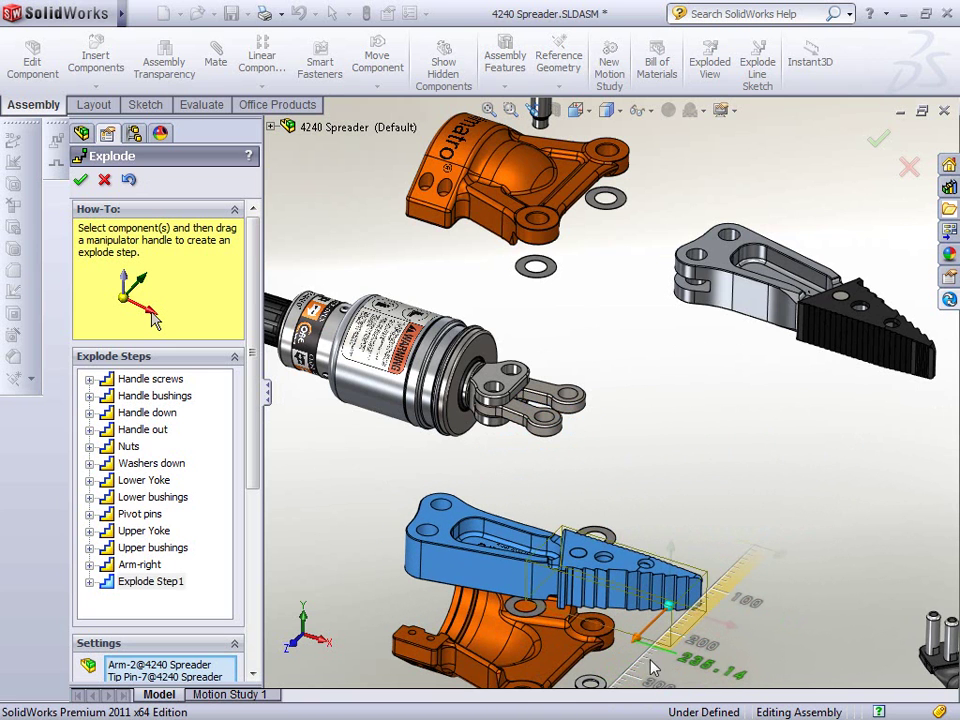
# Switch to the saved ISO view and pull the mirrored arm's explode step farther out from the cylinder
pyautogui.scroll(5, 660, 500)
pyautogui.moveTo(618, 180); pyautogui.dragTo(640, 178, button='middle')
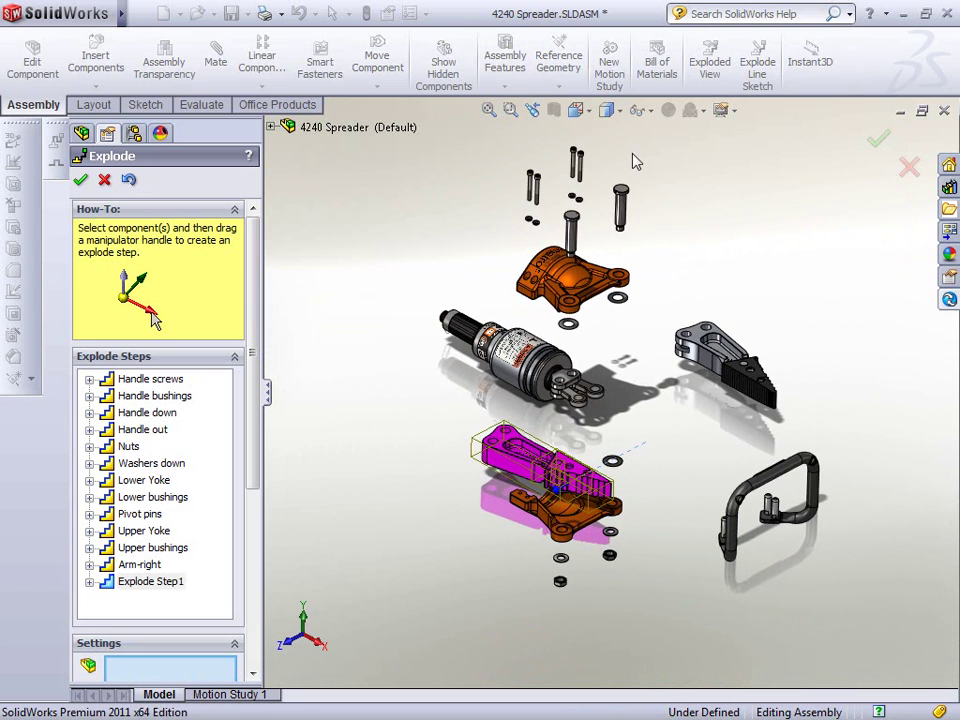
pyautogui.click(617, 110)
pyautogui.click(586, 110)
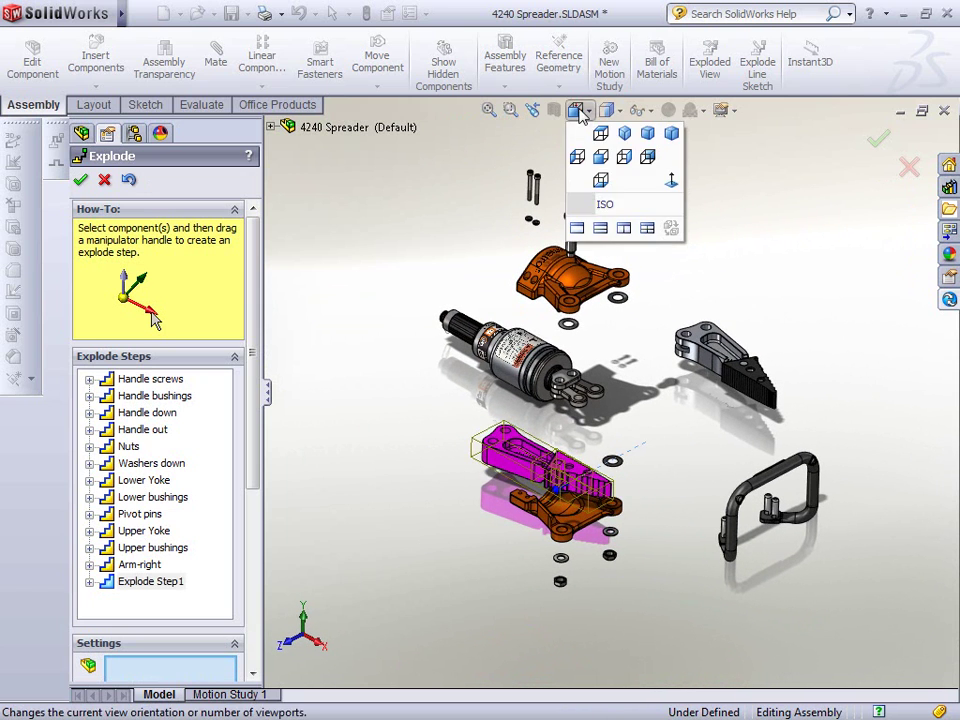
pyautogui.click(605, 205)
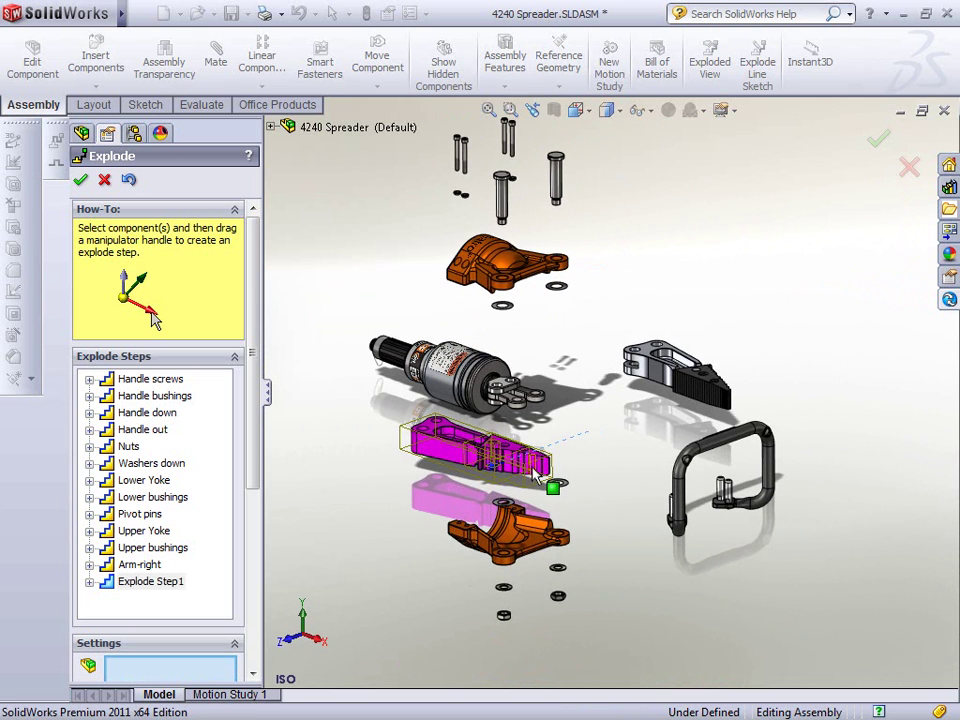
pyautogui.moveTo(508, 484); pyautogui.dragTo(255, 415)
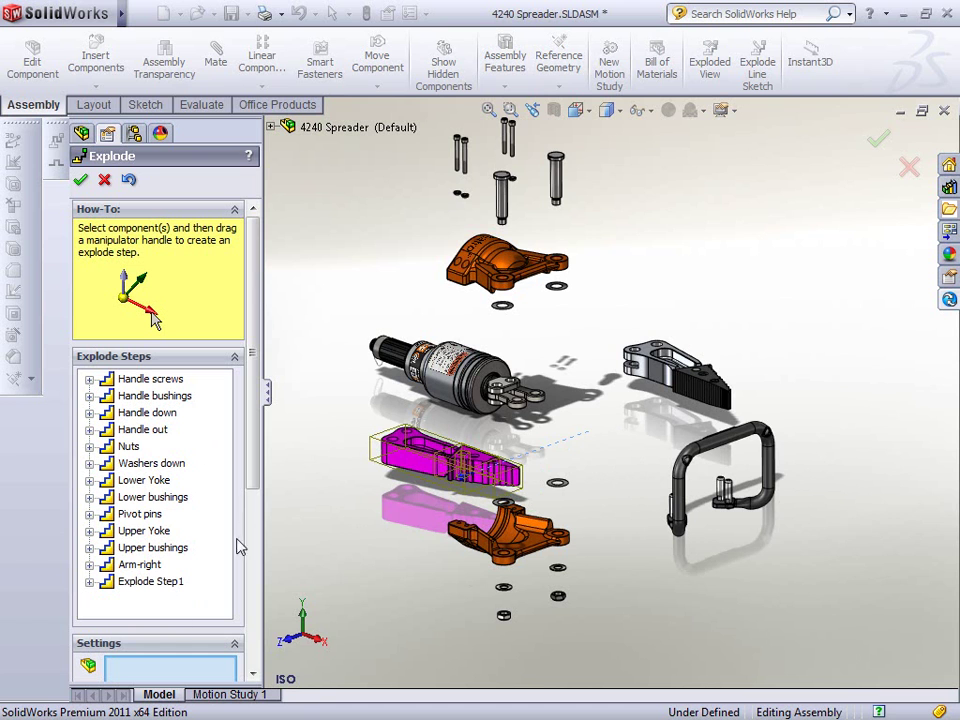
# Add an explode step moving both 170-012-011 links out along the X axis, clear of the rod end
pyautogui.click(535, 429)
pyautogui.scroll(-4, 555, 405)
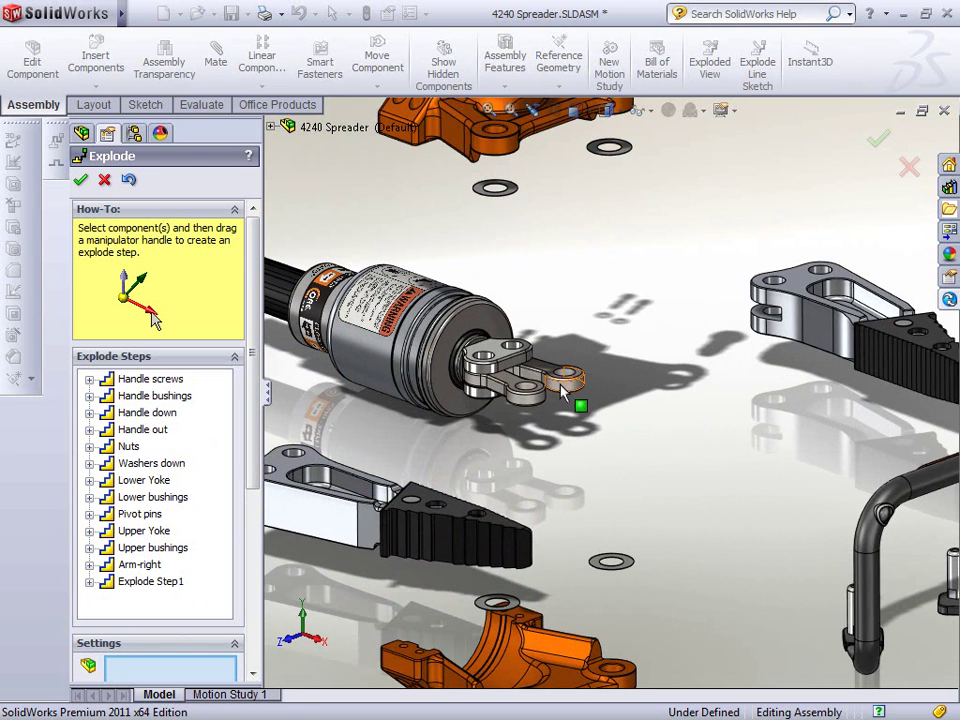
pyautogui.click(565, 390)
pyautogui.click(530, 402)
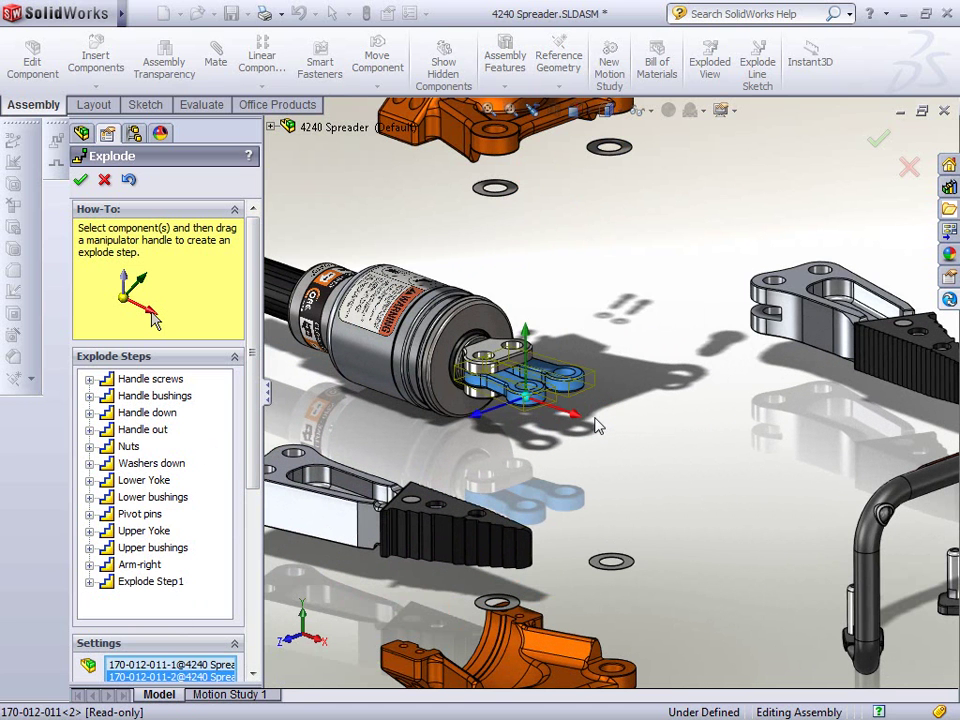
pyautogui.moveTo(575, 423); pyautogui.dragTo(657, 477)
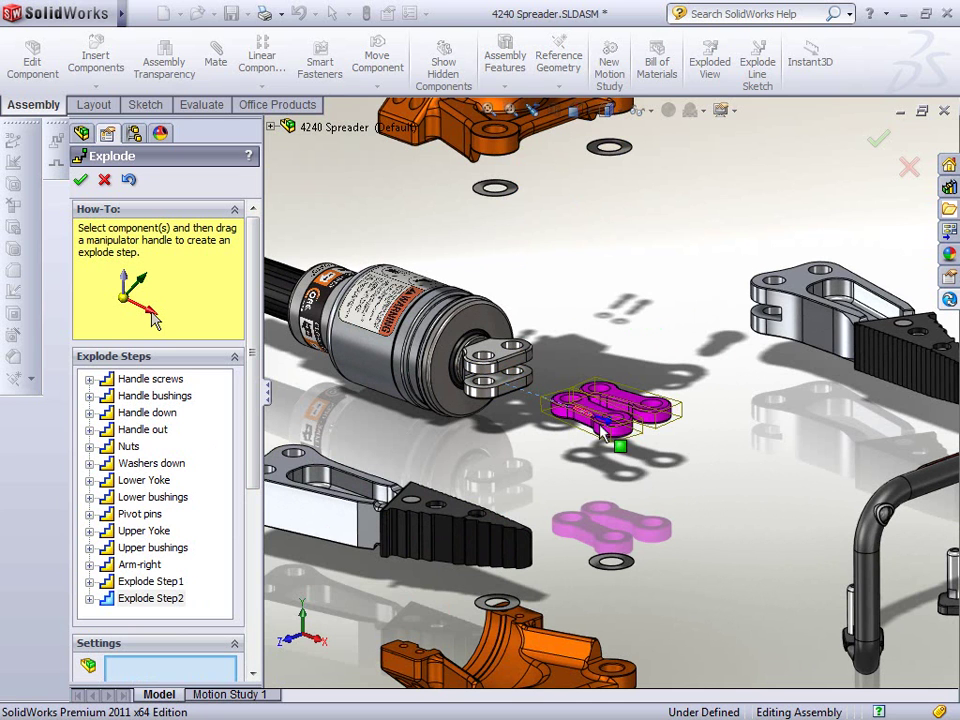
# Explode the new rod end and the Plunger Assembly outward along the X axis and accept the exploded view
pyautogui.click(518, 393)
pyautogui.moveTo(536, 399); pyautogui.dragTo(610, 427)
pyautogui.click(500, 362)
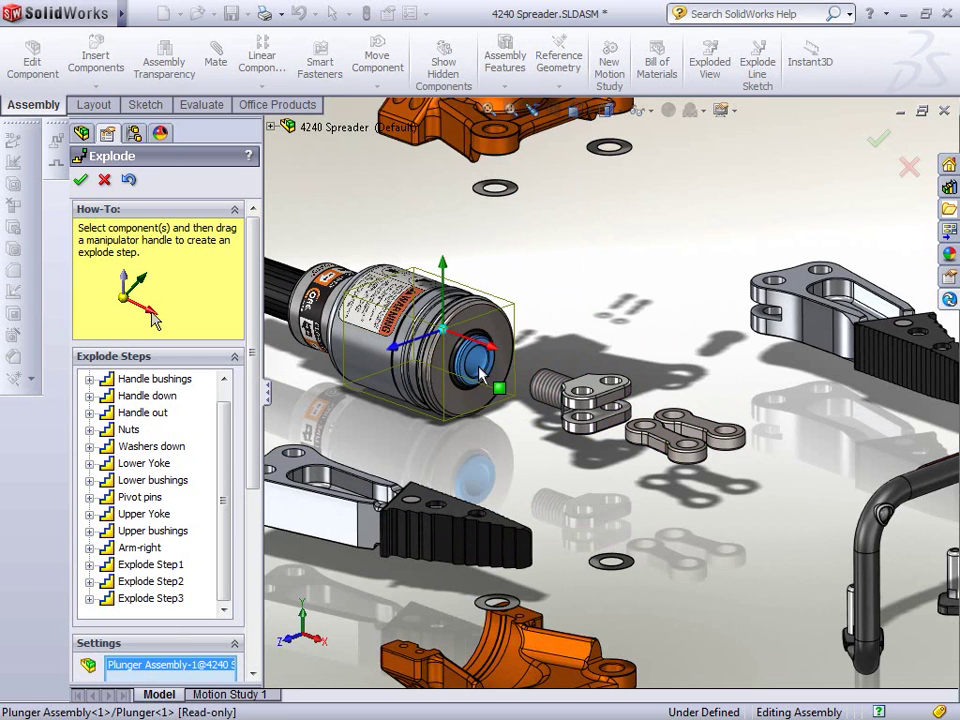
pyautogui.moveTo(497, 355); pyautogui.dragTo(565, 343)
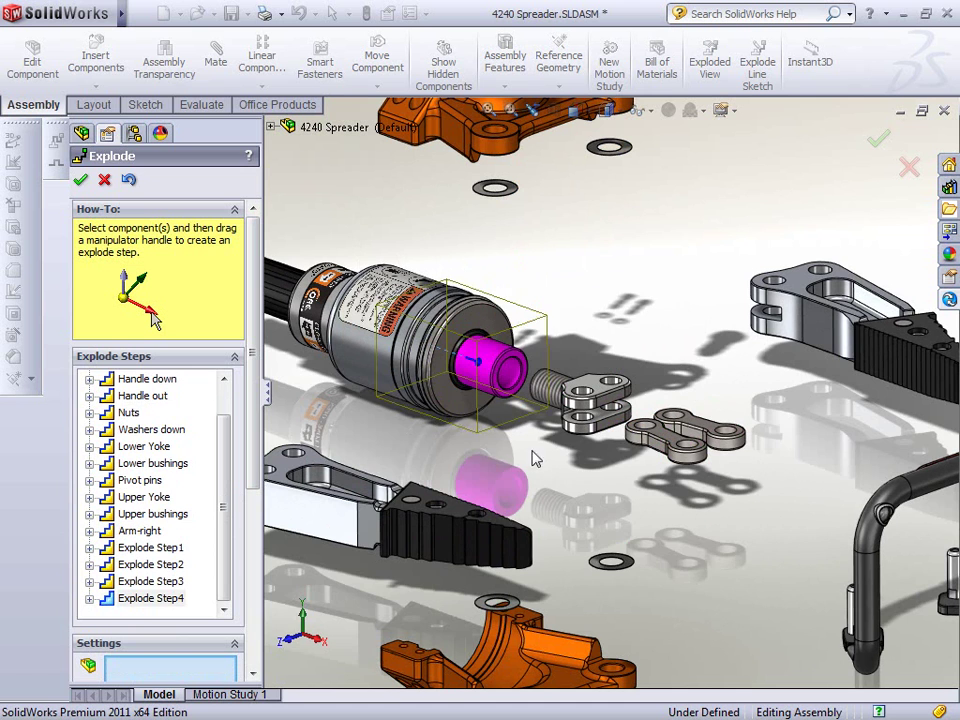
pyautogui.click(878, 141)
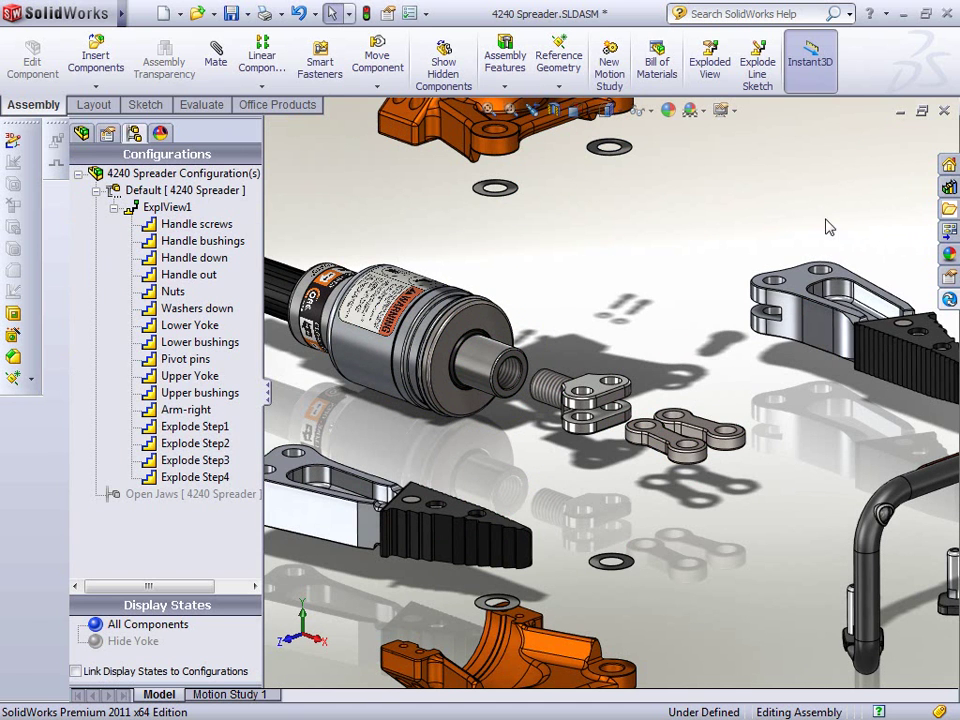
# Start an explode line sketch and route a line along XYZ from the front arm pivot pin, direction reversed, to its lock nut
pyautogui.press('f')
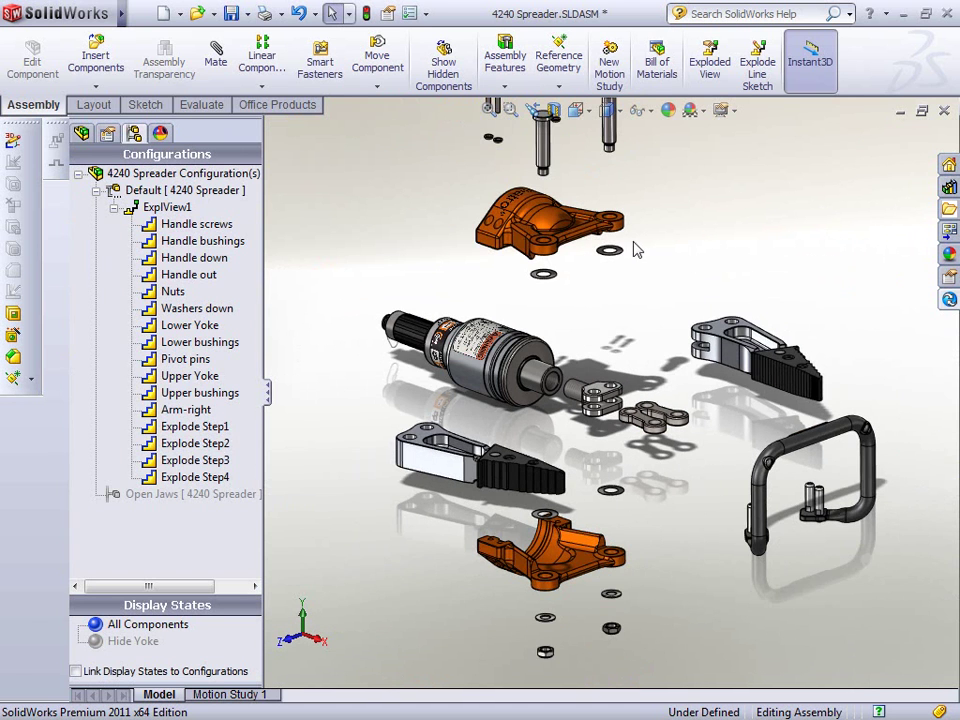
pyautogui.click(759, 66)
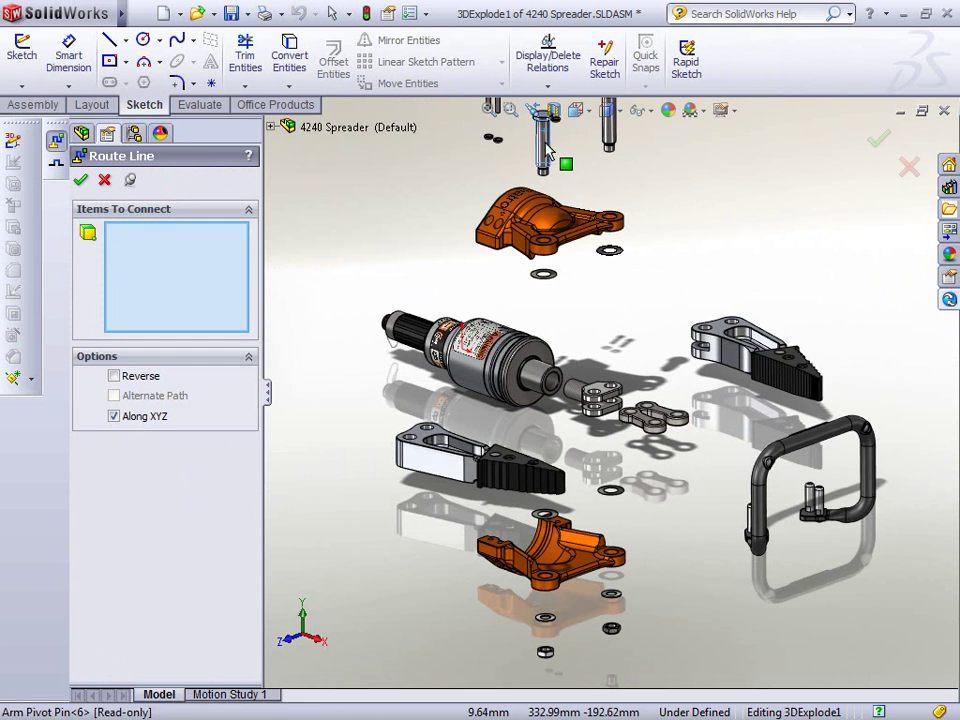
pyautogui.click(546, 148)
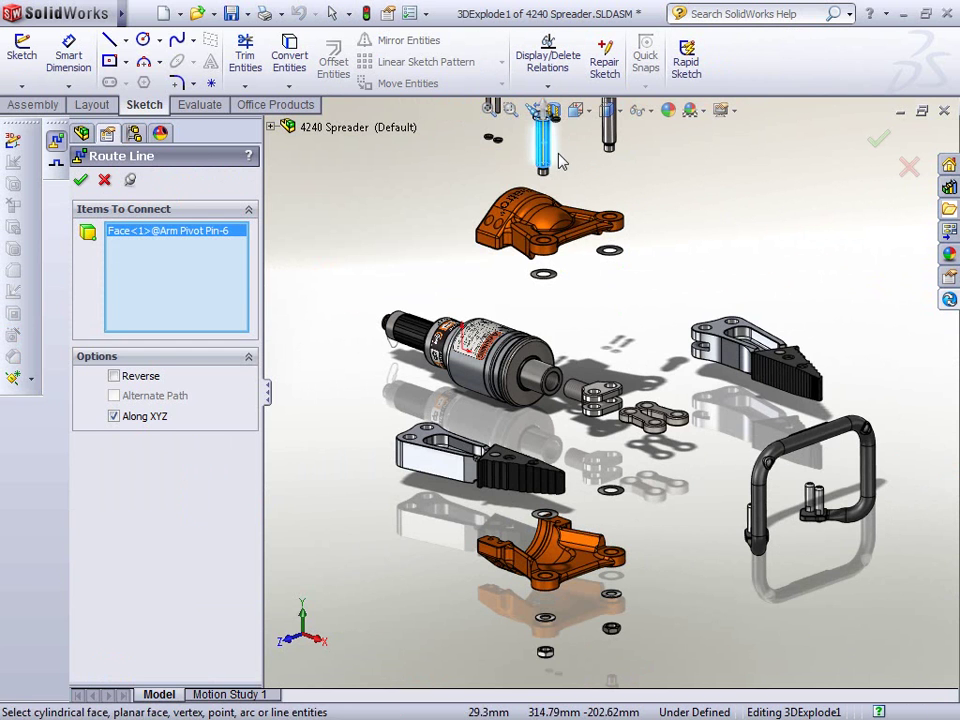
pyautogui.scroll(3, 557, 158)
pyautogui.click(113, 375)
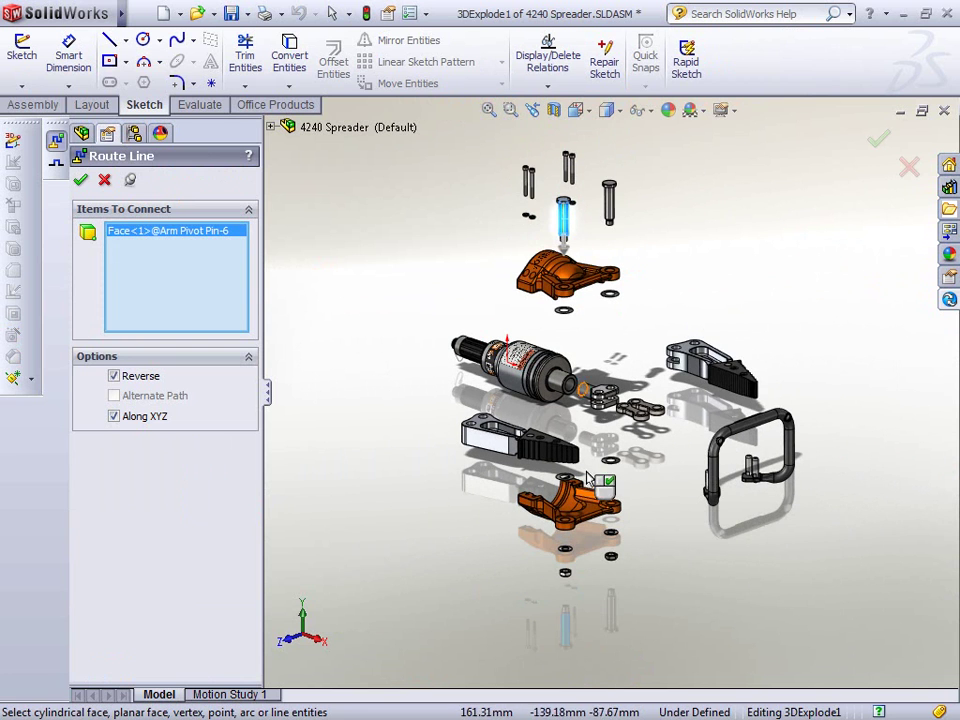
pyautogui.scroll(-4, 560, 385)
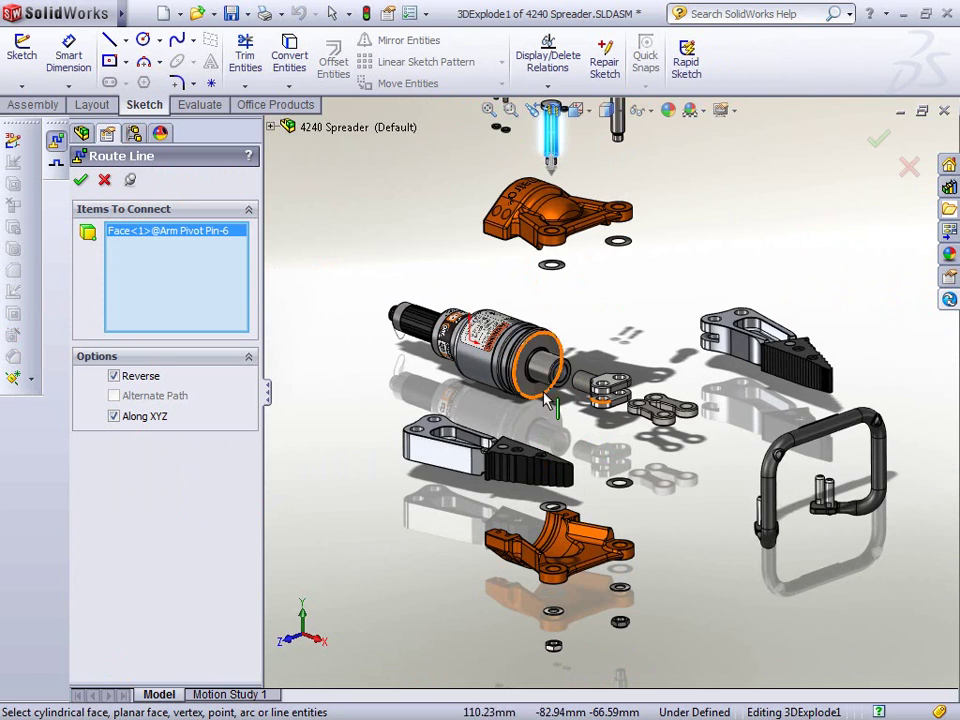
pyautogui.scroll(-5, 560, 650)
pyautogui.scroll(-5, 561, 650)
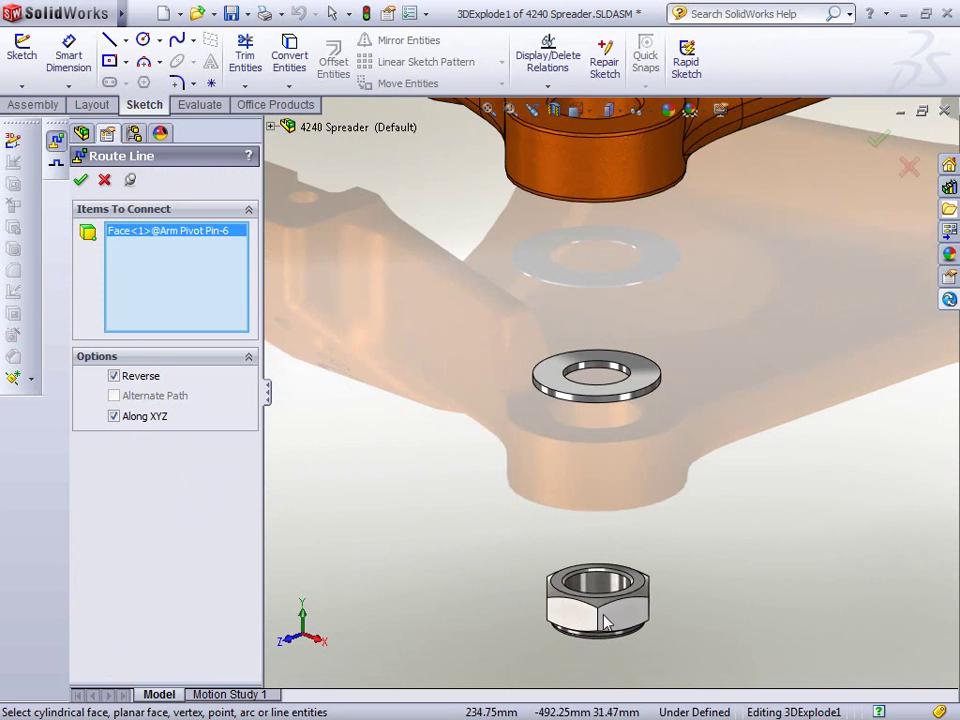
pyautogui.click(607, 598)
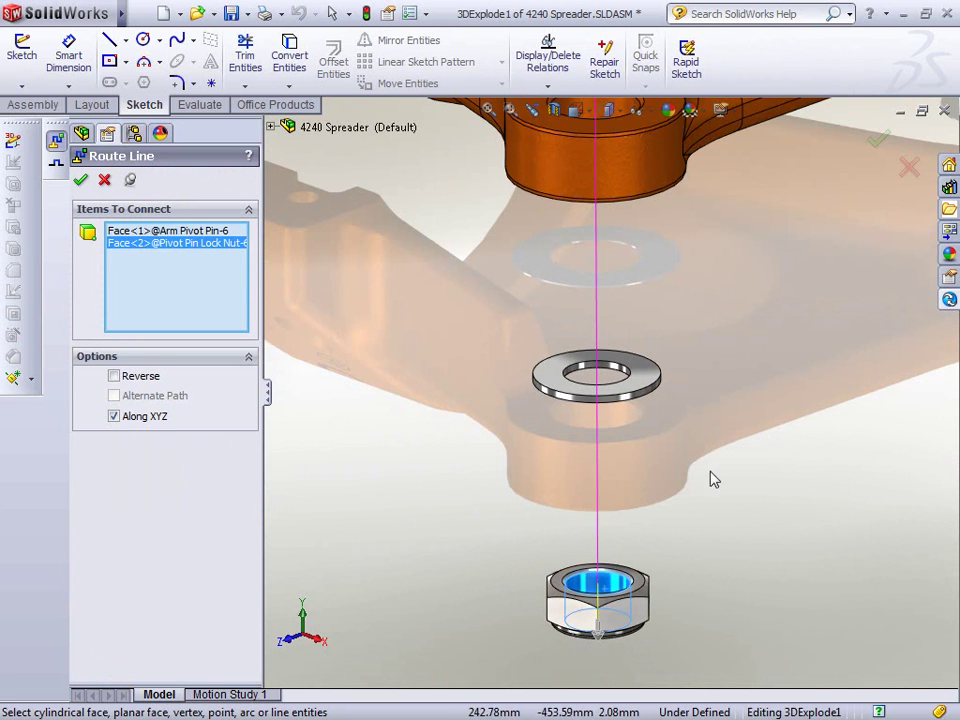
pyautogui.click(80, 180)
# Route a second explode line along XYZ from the upper yoke half's rear hole, direction reversed, to the rear pivot pin lock nut
pyautogui.scroll(10, 730, 390)
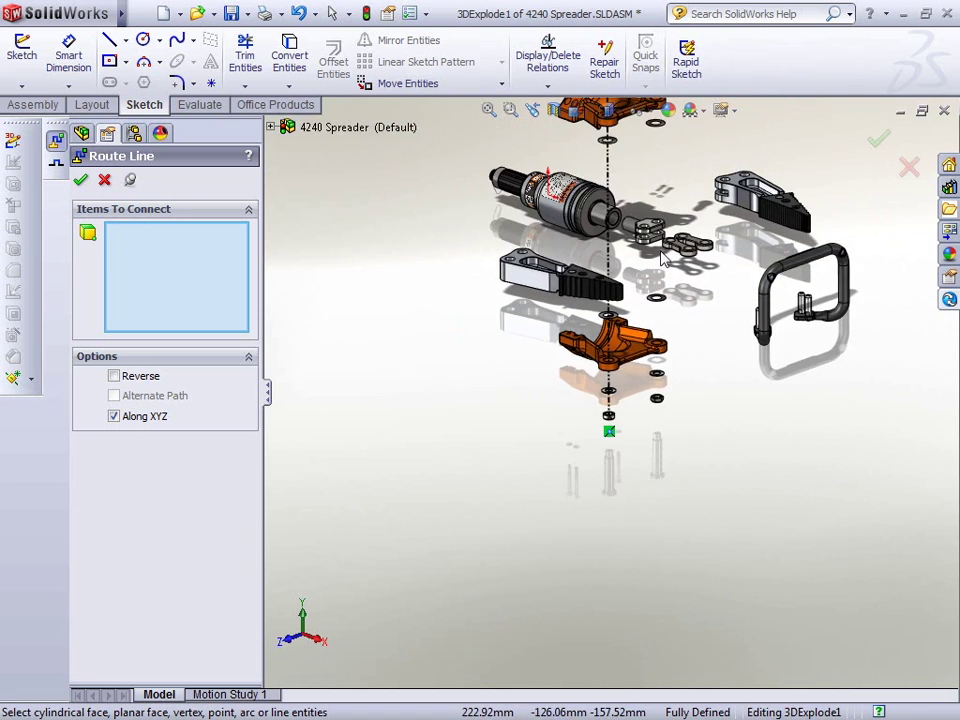
pyautogui.scroll(-8, 650, 160)
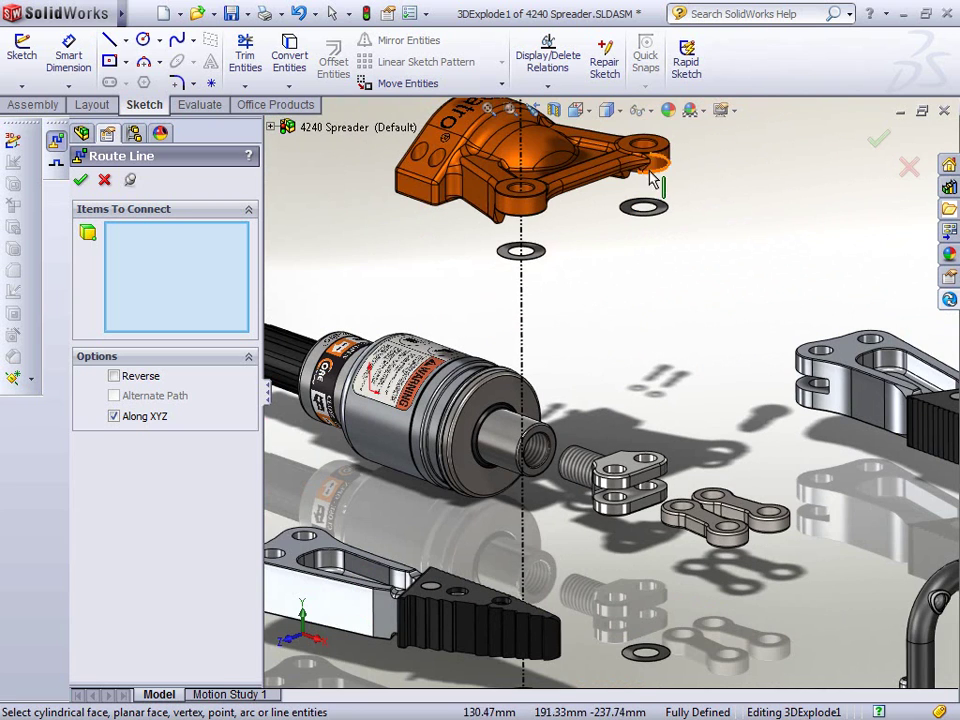
pyautogui.click(655, 155)
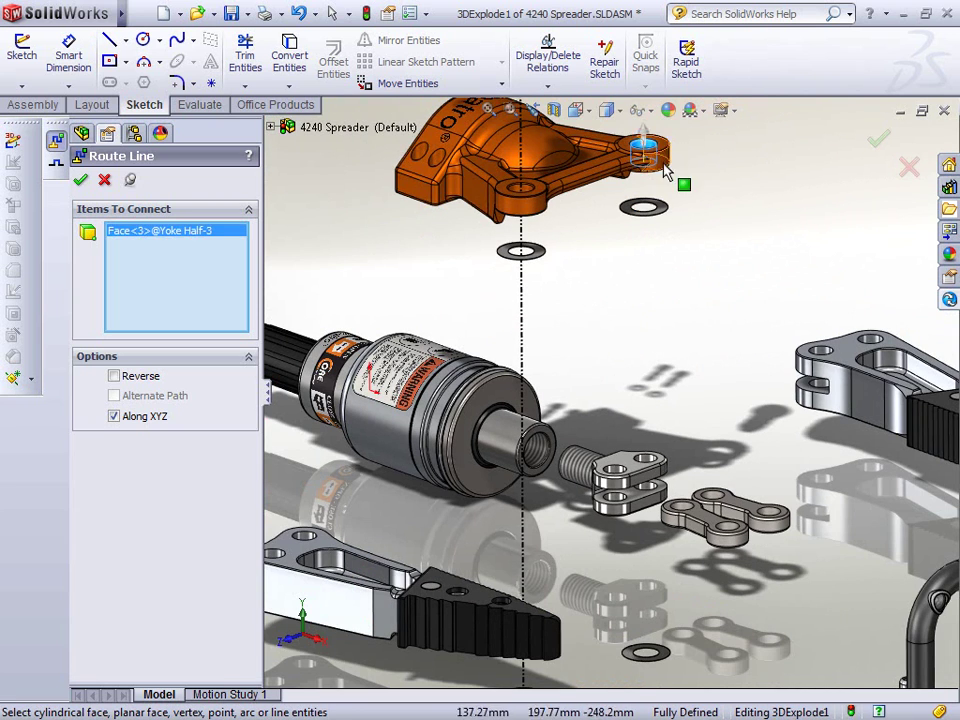
pyautogui.press('f')
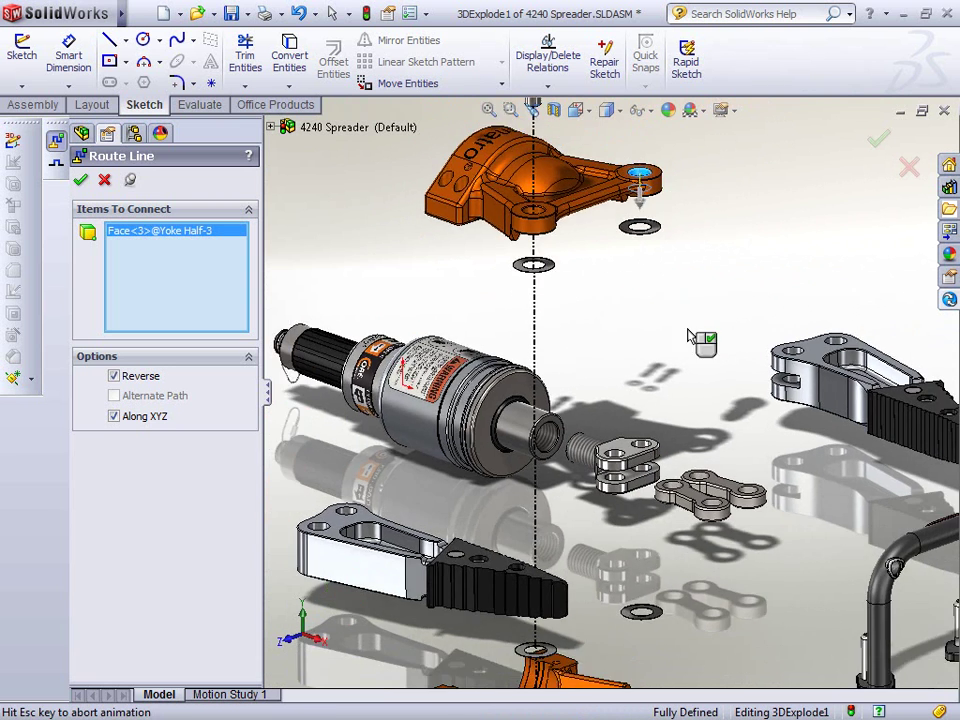
pyautogui.press('g')
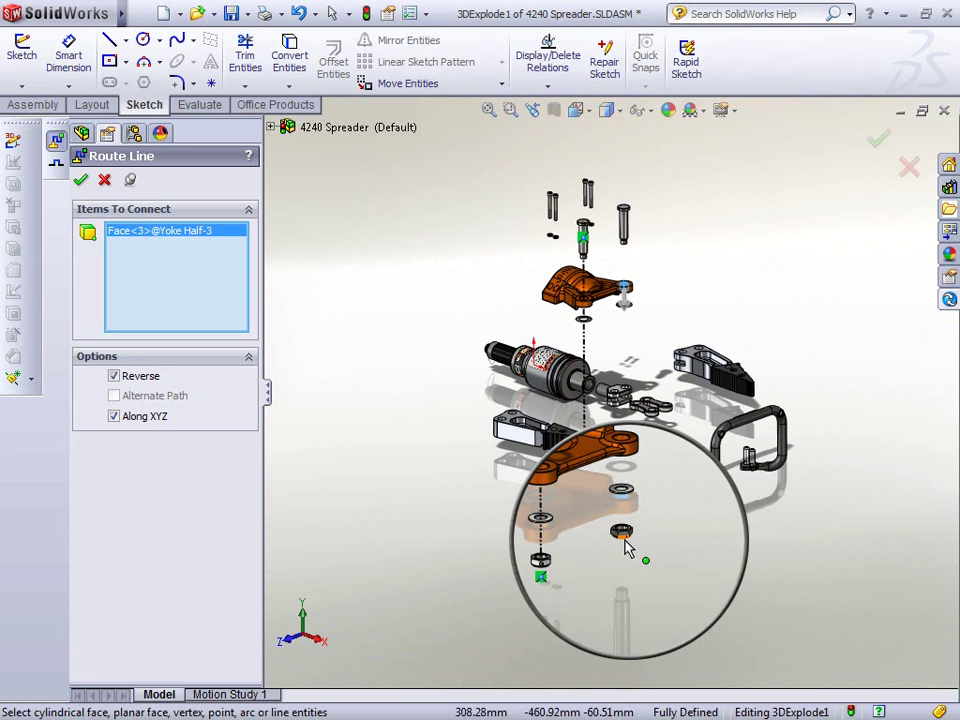
pyautogui.scroll(-3, 622, 525)
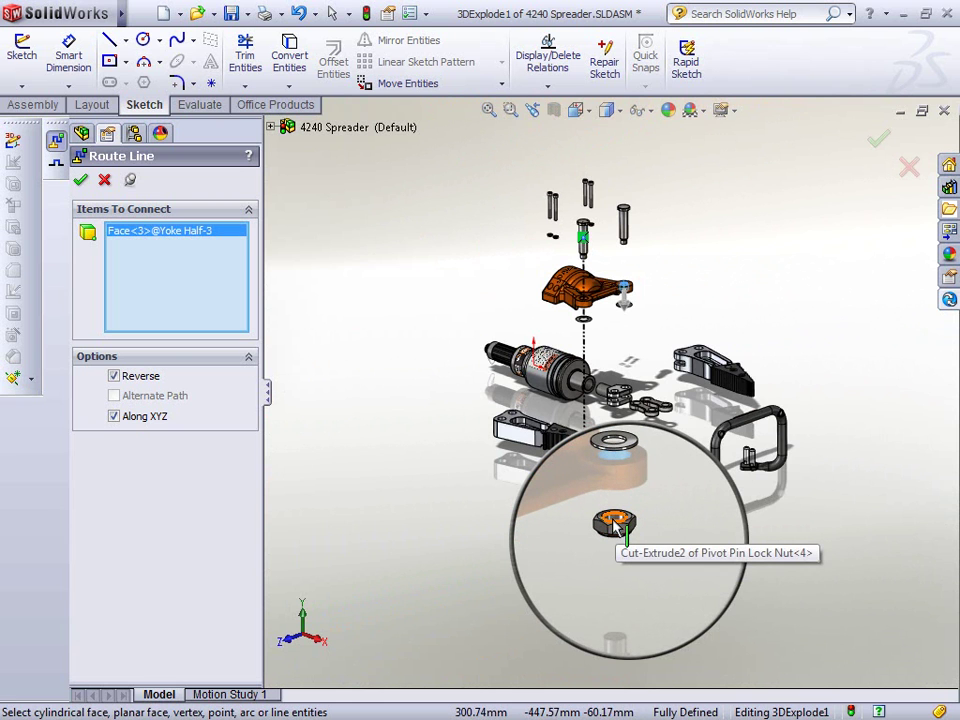
pyautogui.click(614, 525)
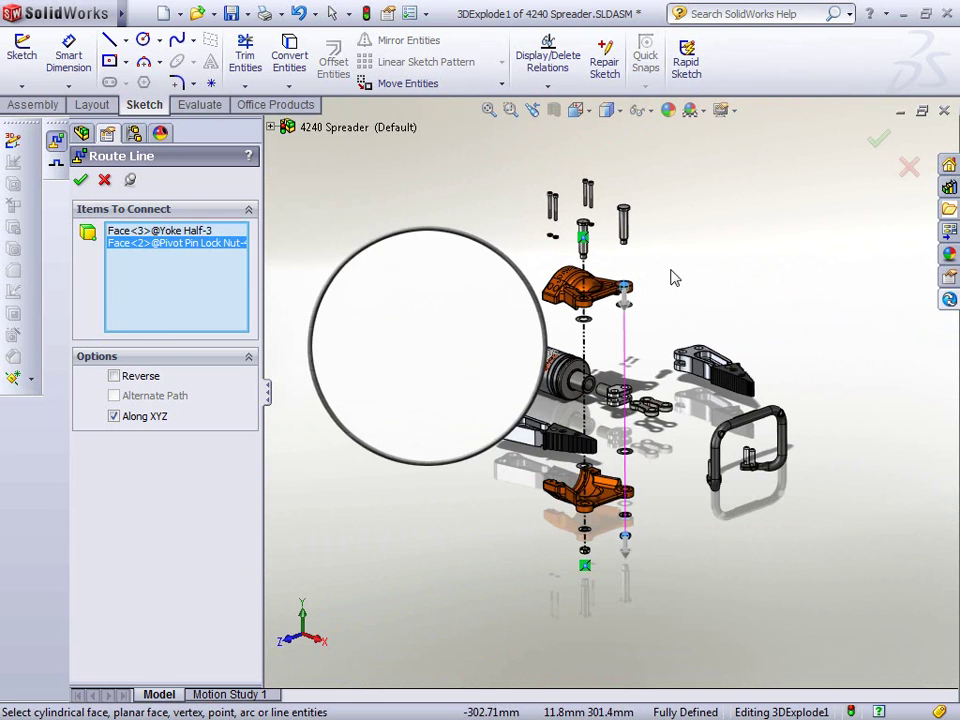
pyautogui.click(877, 141)
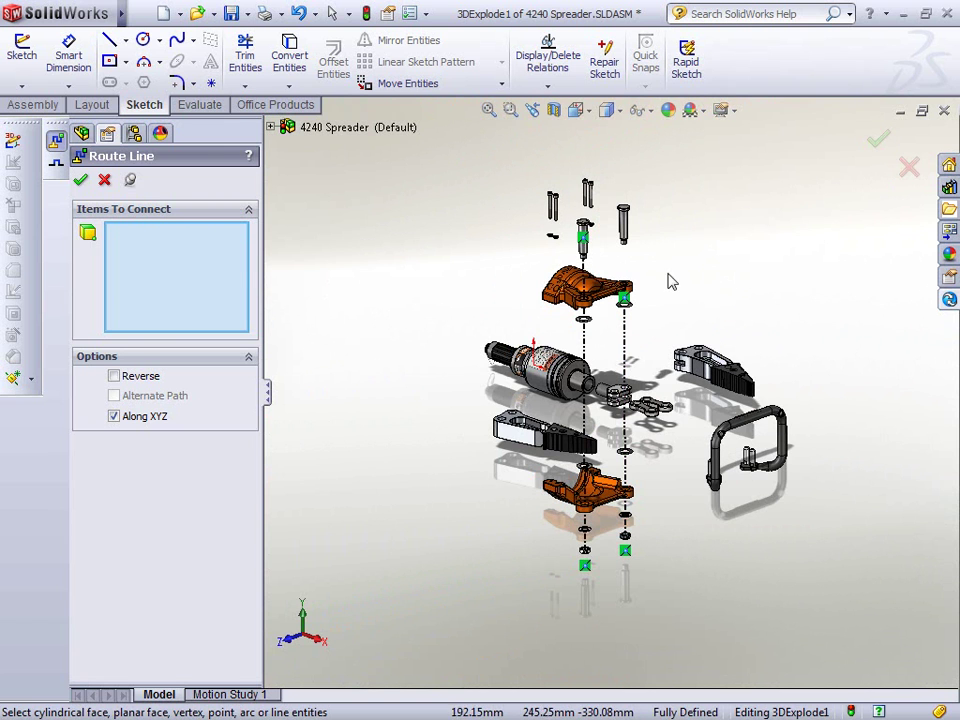
pyautogui.click(79, 180)
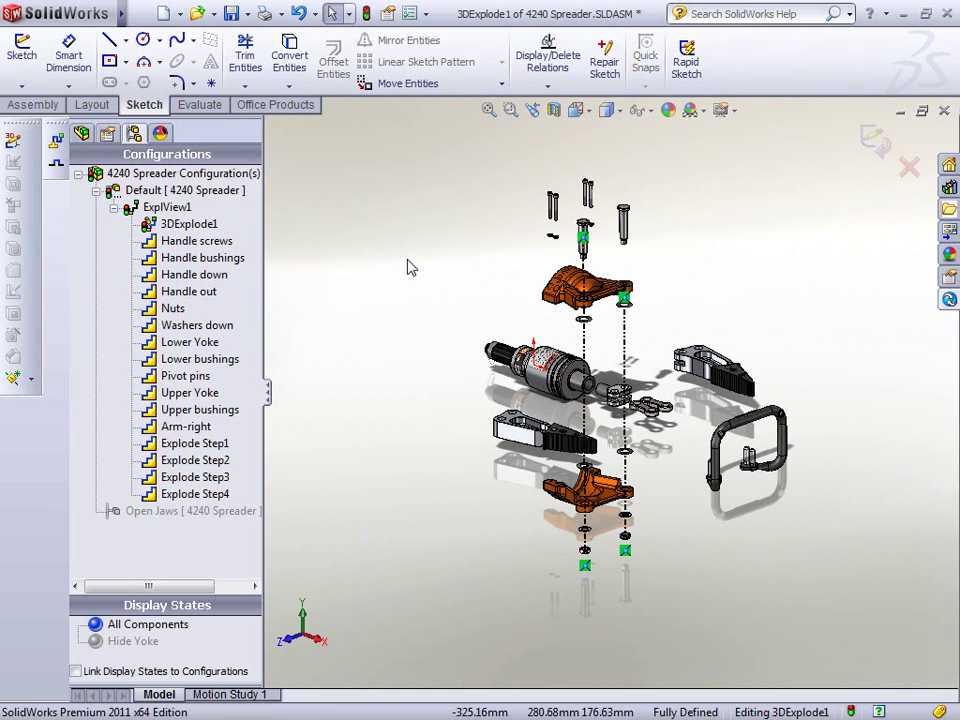
# Remove the relation that ties the rear explode line's upper end point to the yoke hole
pyautogui.click(625, 300)
pyautogui.press('Escape')
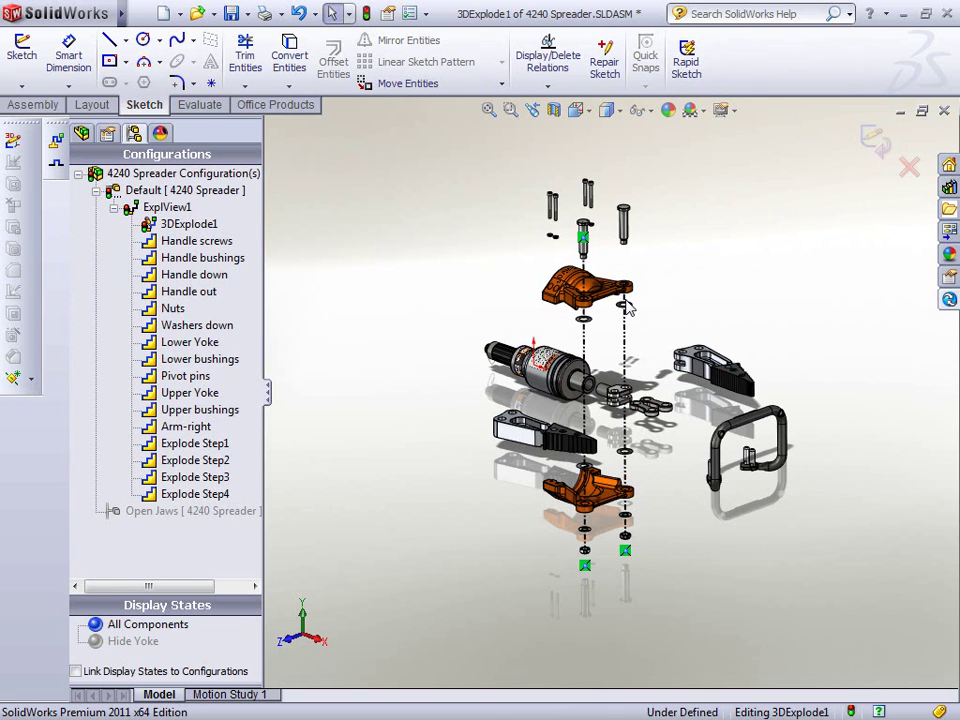
# Try a Concentric relation between the rear explode line's upper end point and the rear arm pivot pin's lower edge, and undo it
pyautogui.scroll(-4, 627, 307)
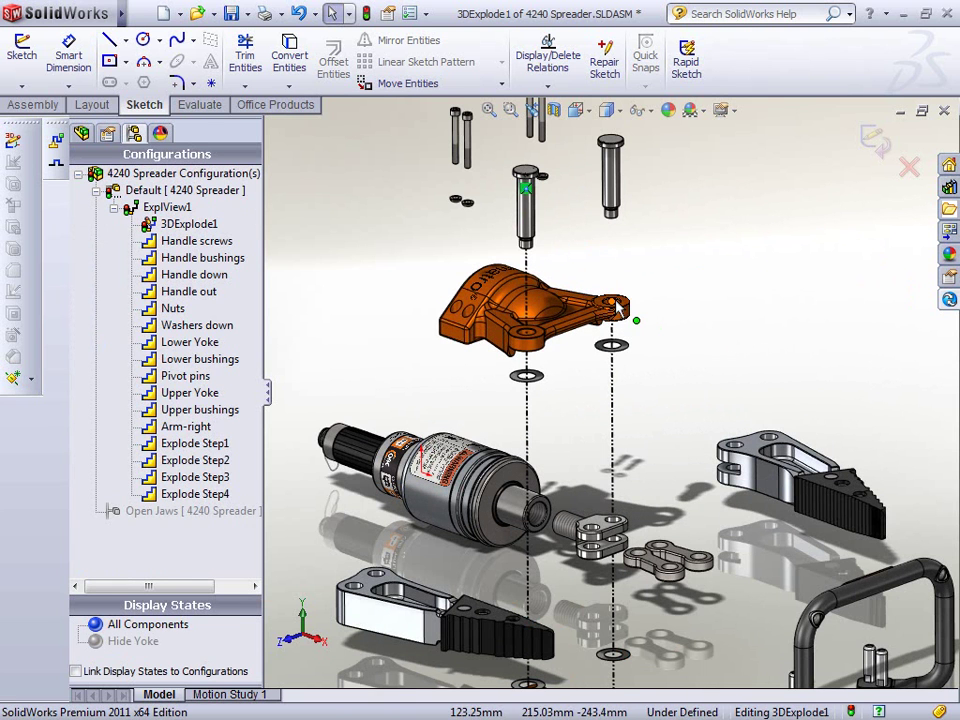
pyautogui.click(614, 303)
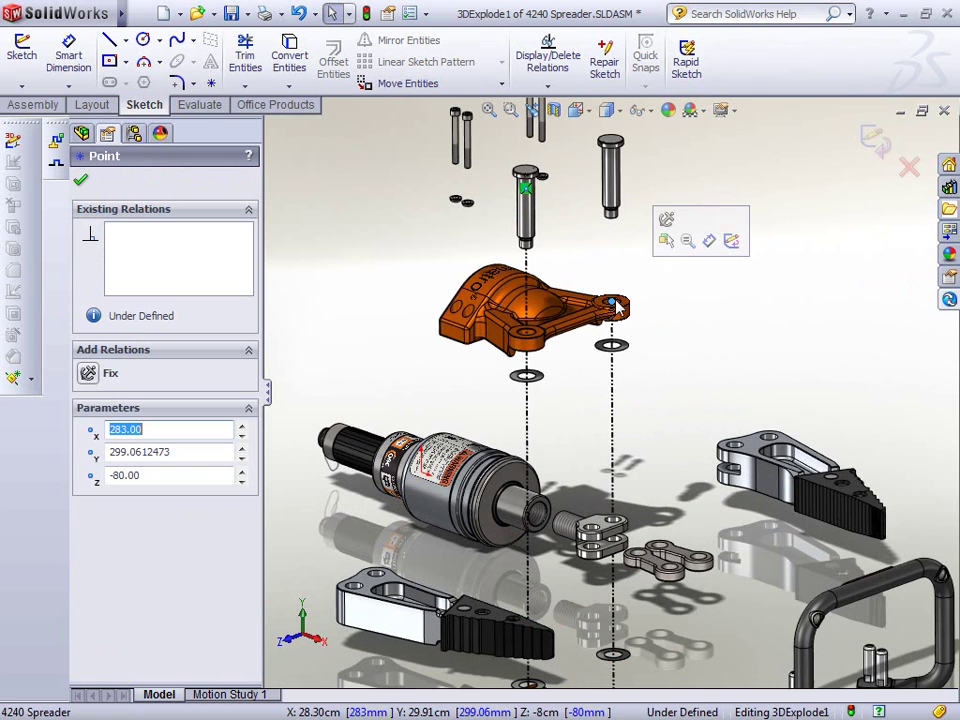
pyautogui.keyDown('ctrl'); pyautogui.click(617, 227); pyautogui.keyUp('ctrl')
pyautogui.click(133, 484)
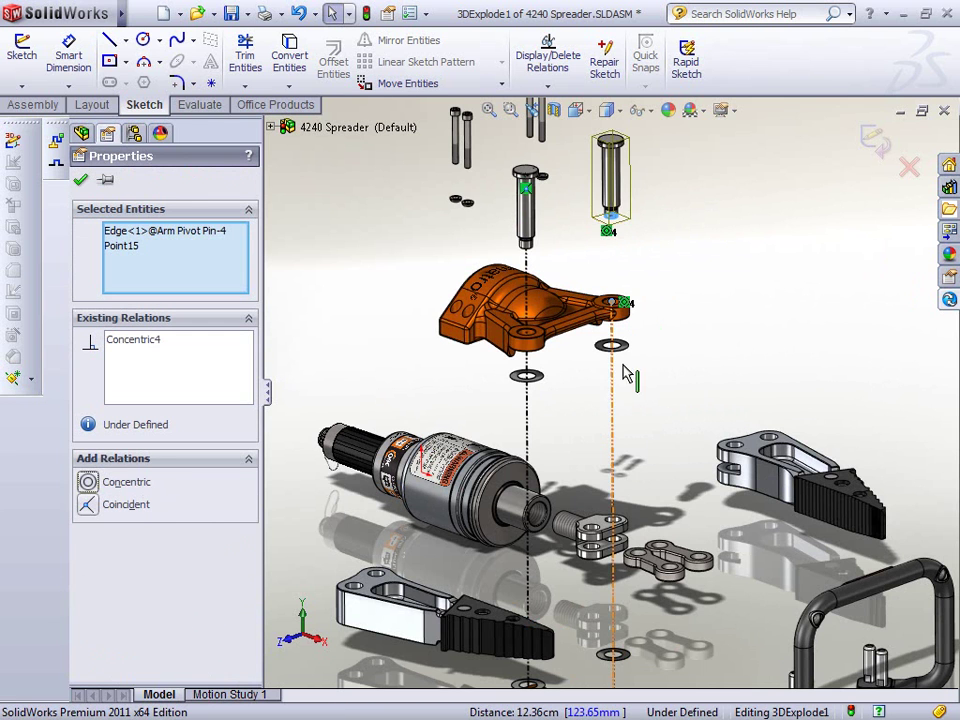
pyautogui.hotkey('ctrl', 'z')
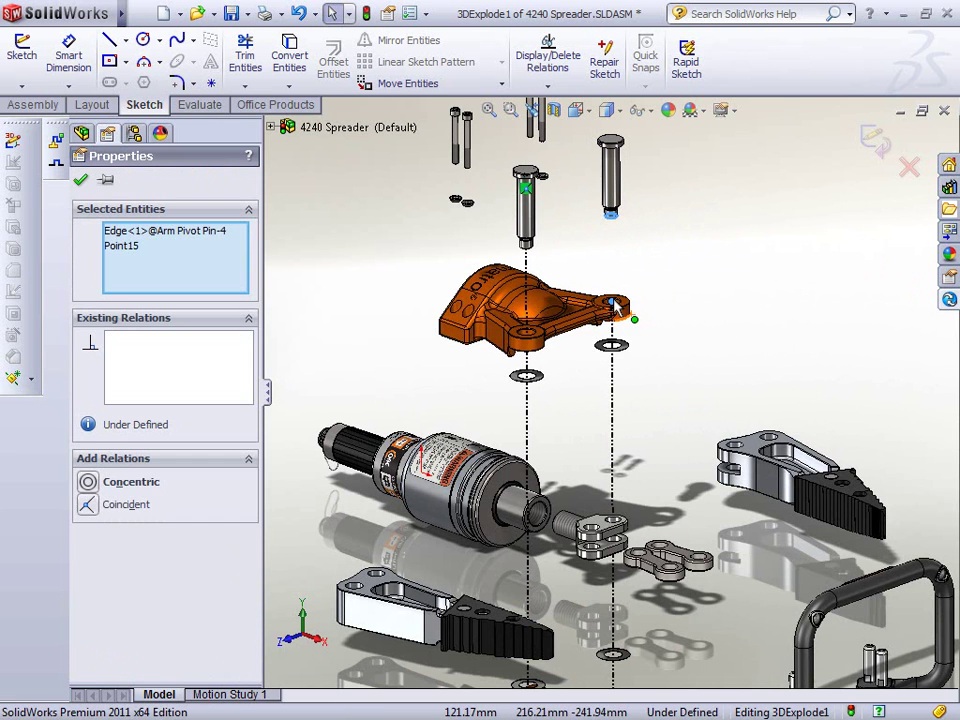
# Extend the rear explode line's upper end point to the rear arm pivot pin and exit the explode line sketch
pyautogui.moveTo(613, 300)
pyautogui.mouseDown()
pyautogui.moveTo(626, 242)
pyautogui.moveTo(611, 240)
pyautogui.moveTo(615, 251)
pyautogui.moveTo(614, 232)
pyautogui.moveTo(638, 219)
pyautogui.mouseUp()
pyautogui.click(793, 215)
pyautogui.click(873, 140)
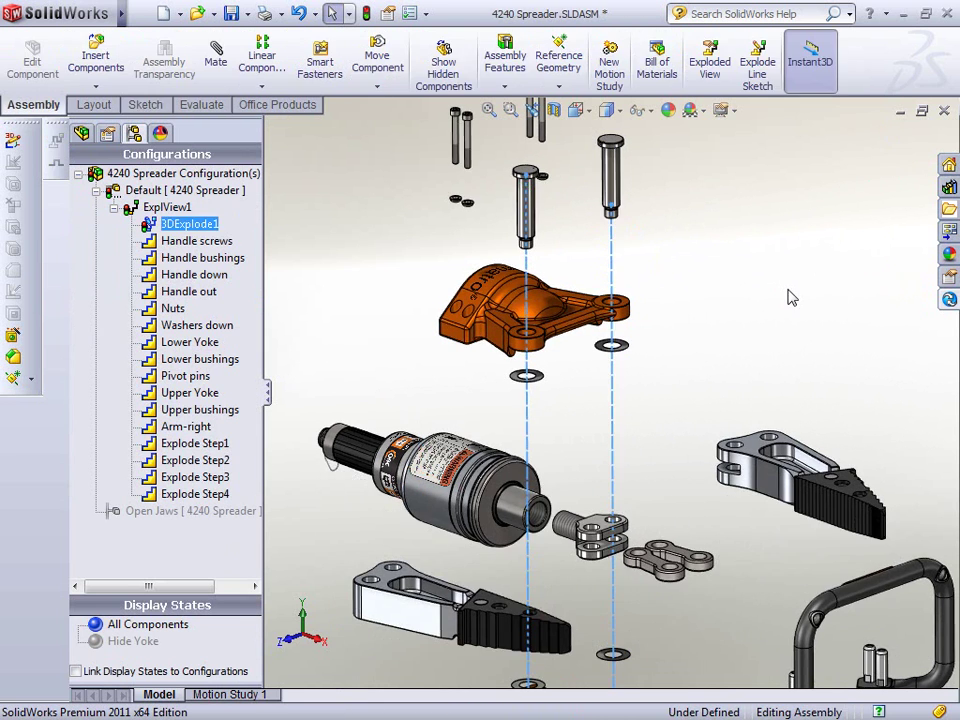
# Fit the whole exploded spreader in view and collapse it to its assembled state
pyautogui.press('f')
pyautogui.rightClick(738, 228)
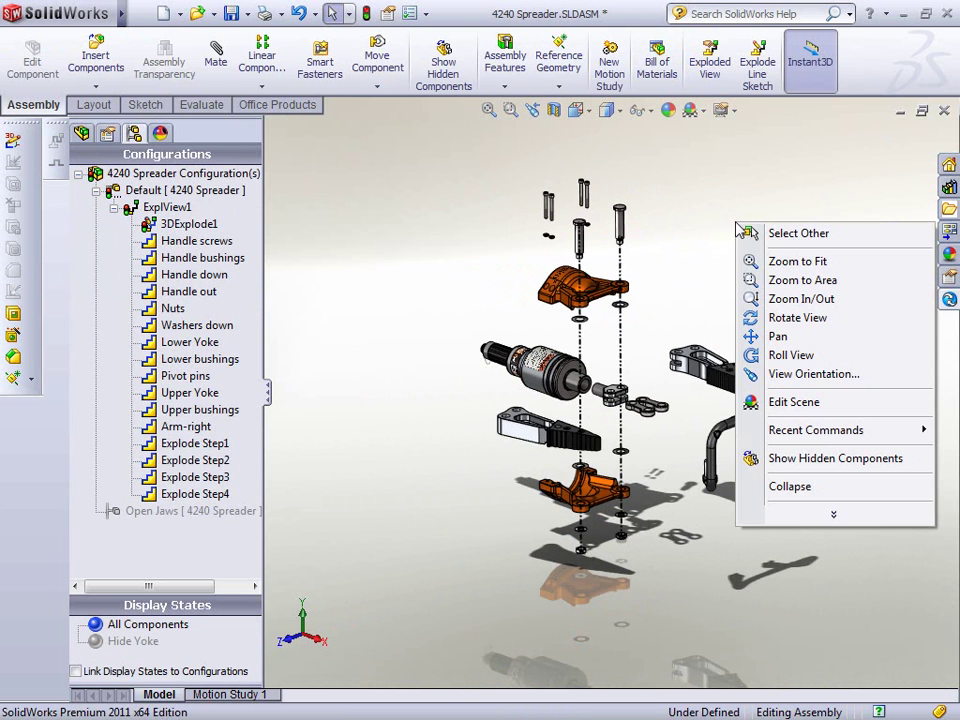
pyautogui.click(790, 487)
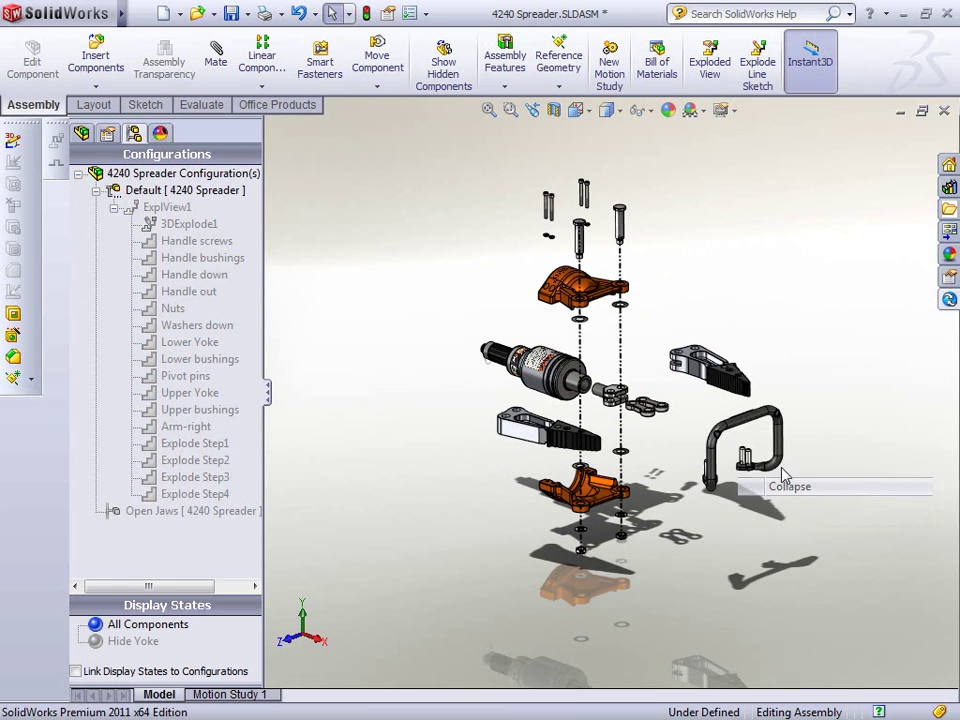
# Play the animated explode of ExplView1, stop it and close the Animation Controller
pyautogui.rightClick(731, 222)
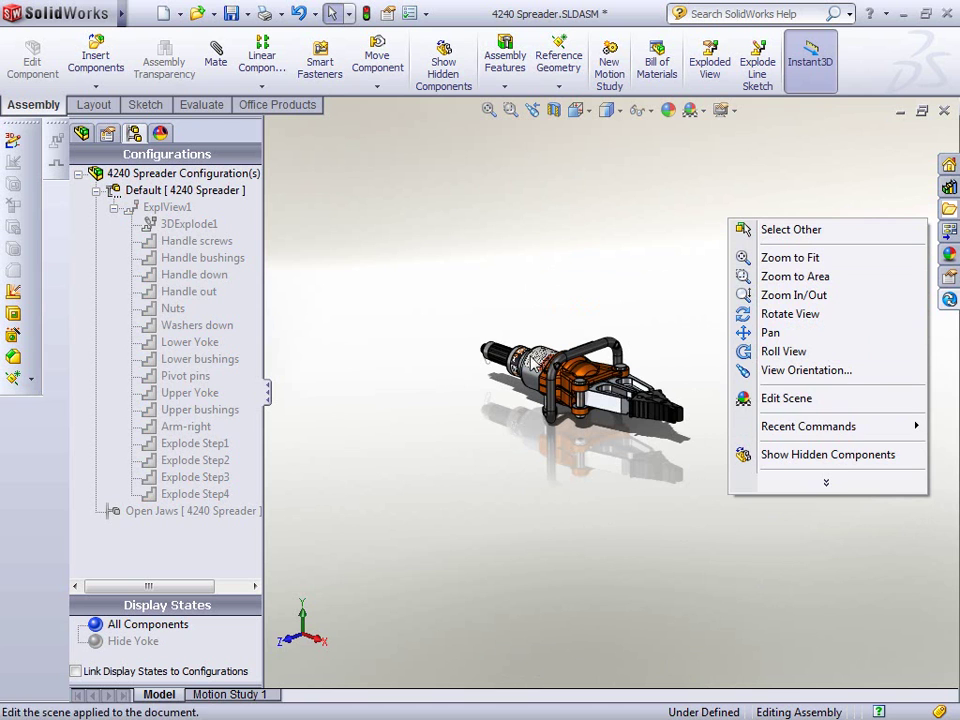
pyautogui.click(157, 208)
pyautogui.rightClick(155, 217)
pyautogui.click(195, 242)
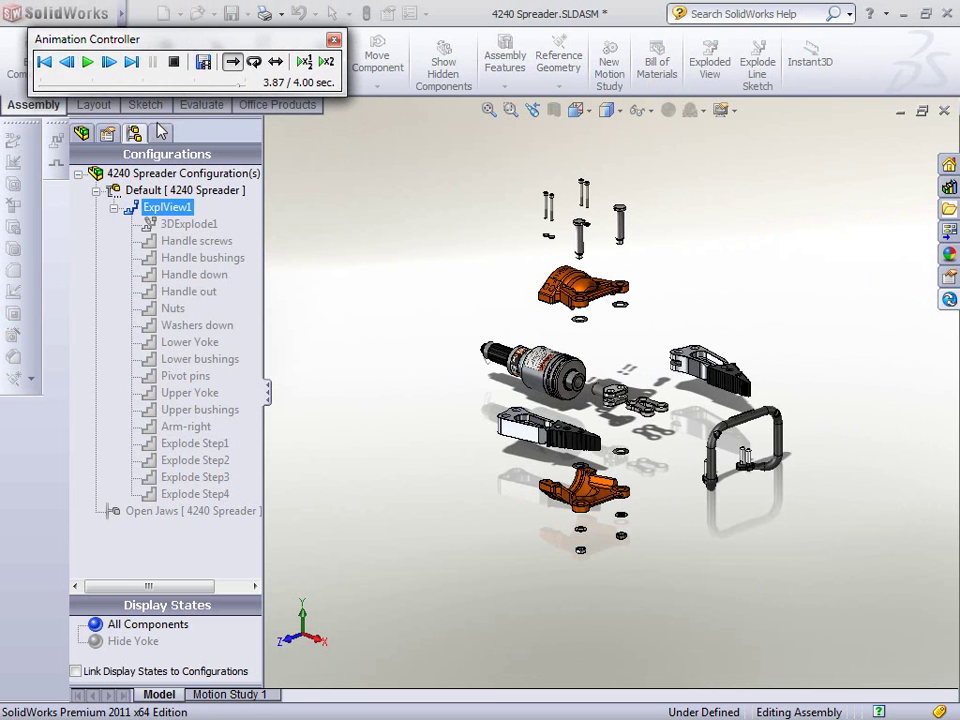
pyautogui.click(175, 62)
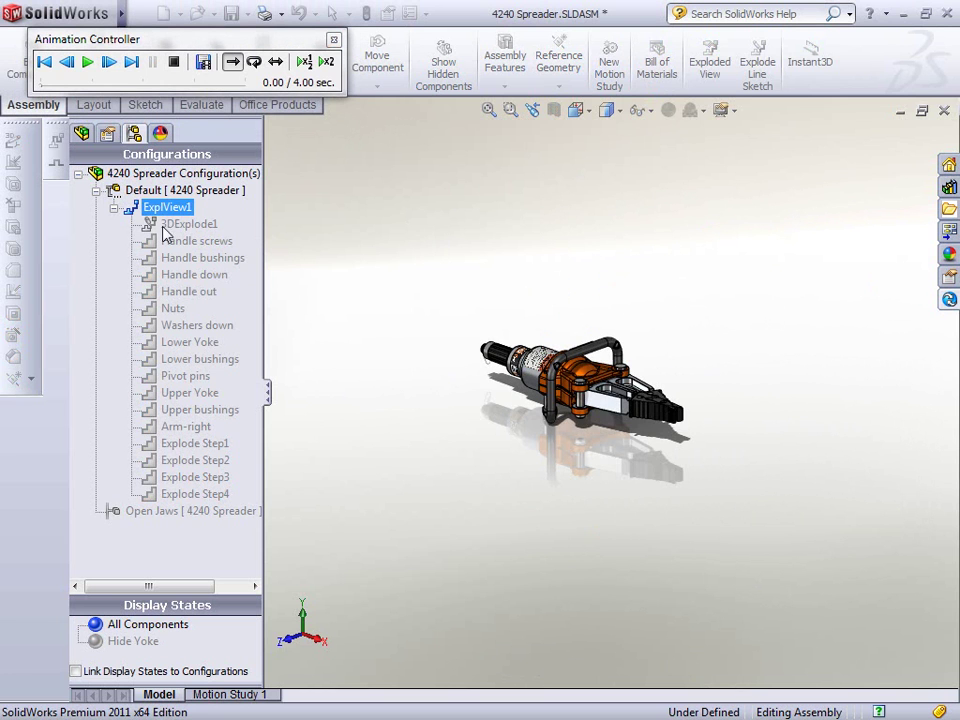
pyautogui.click(333, 39)
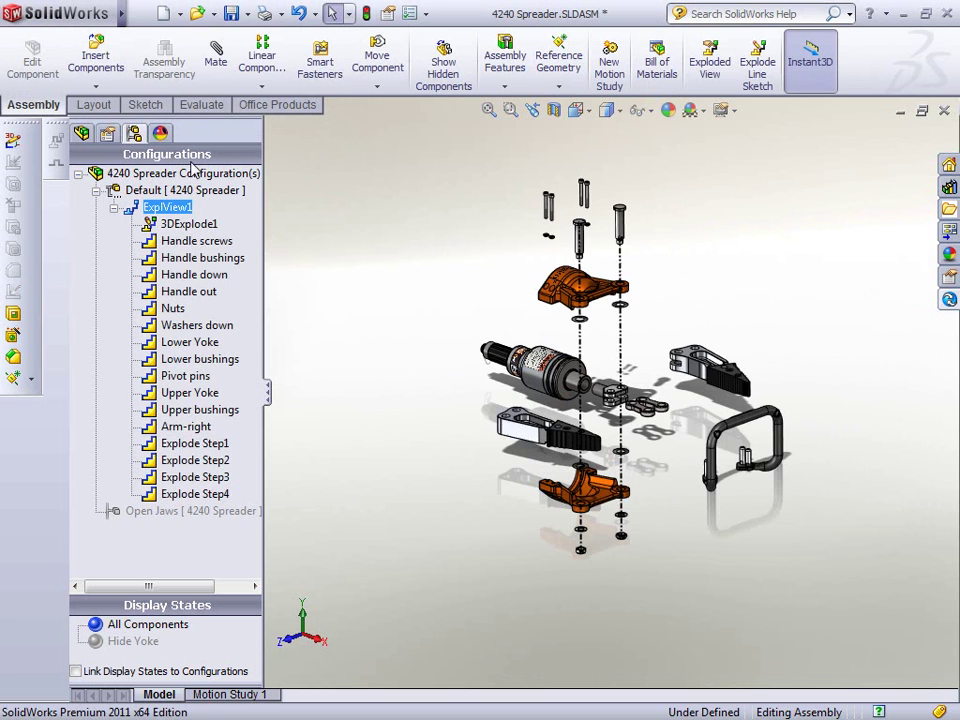
# Collapse the exploded spreader and show the assembly's feature tree in a wider pane
pyautogui.click(95, 190)
pyautogui.rightClick(366, 205)
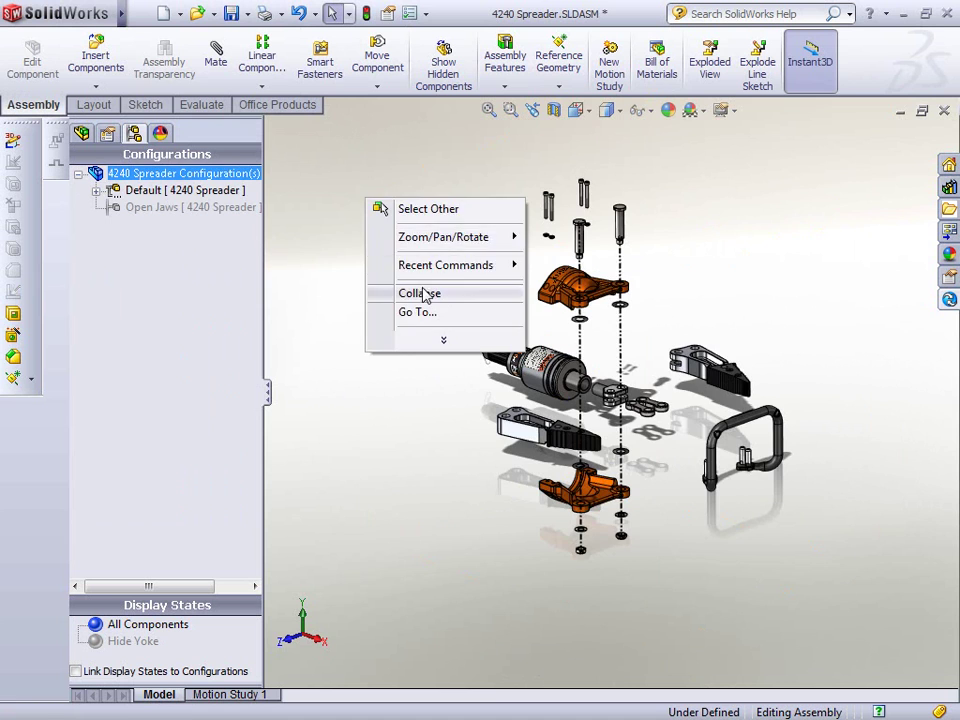
pyautogui.click(418, 292)
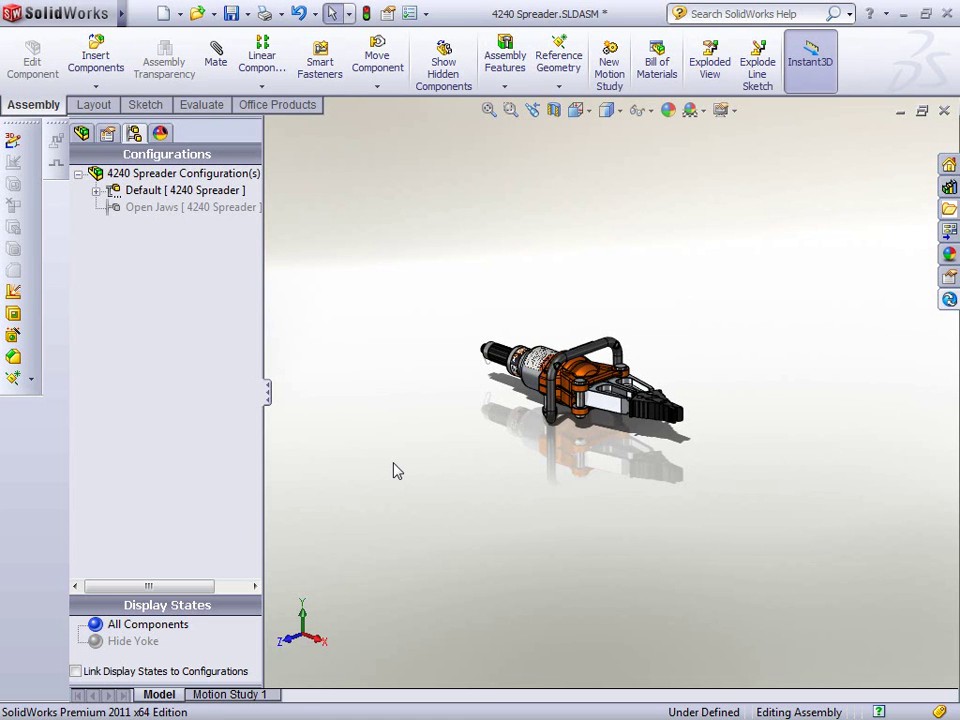
pyautogui.click(84, 134)
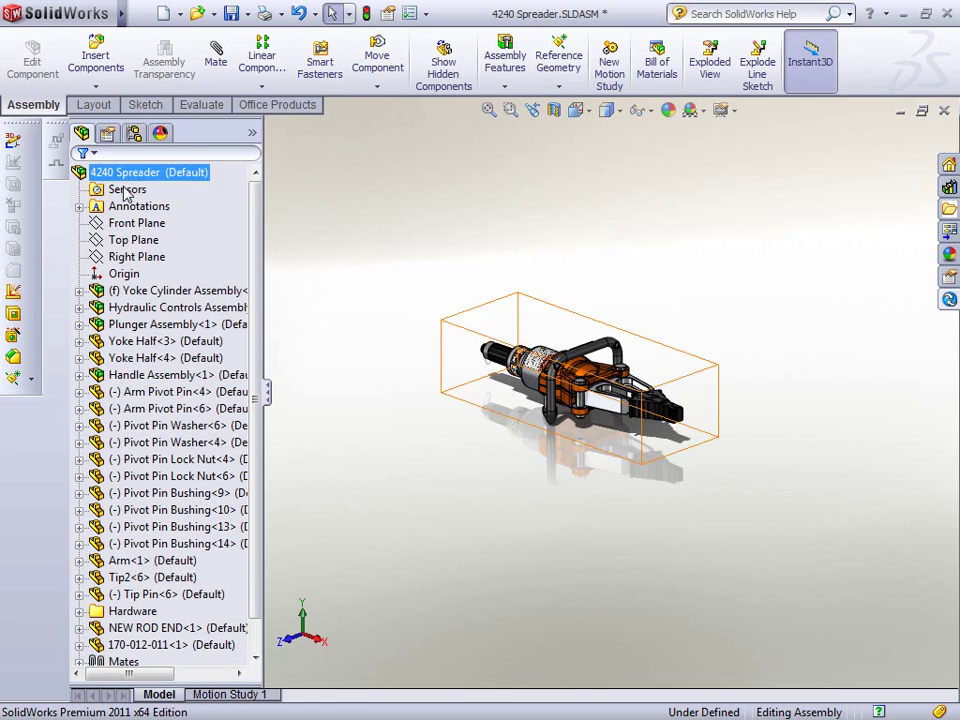
pyautogui.moveTo(286, 225); pyautogui.dragTo(323, 222)
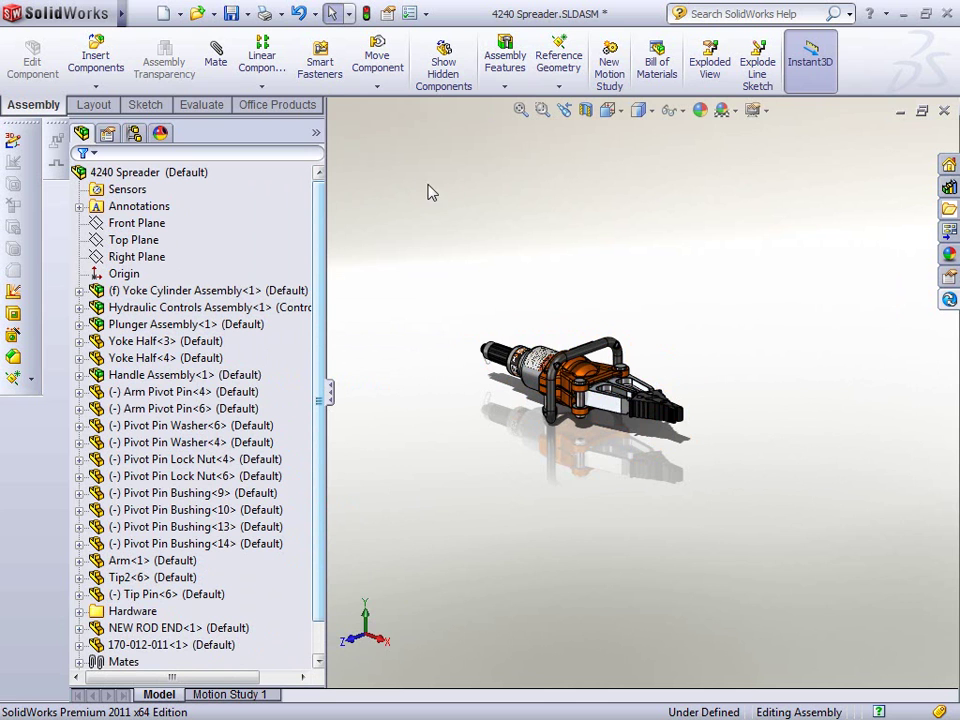
# Start a bill of materials from the bom-standard template and set its type to Indented with Detailed numbering
pyautogui.click(657, 64)
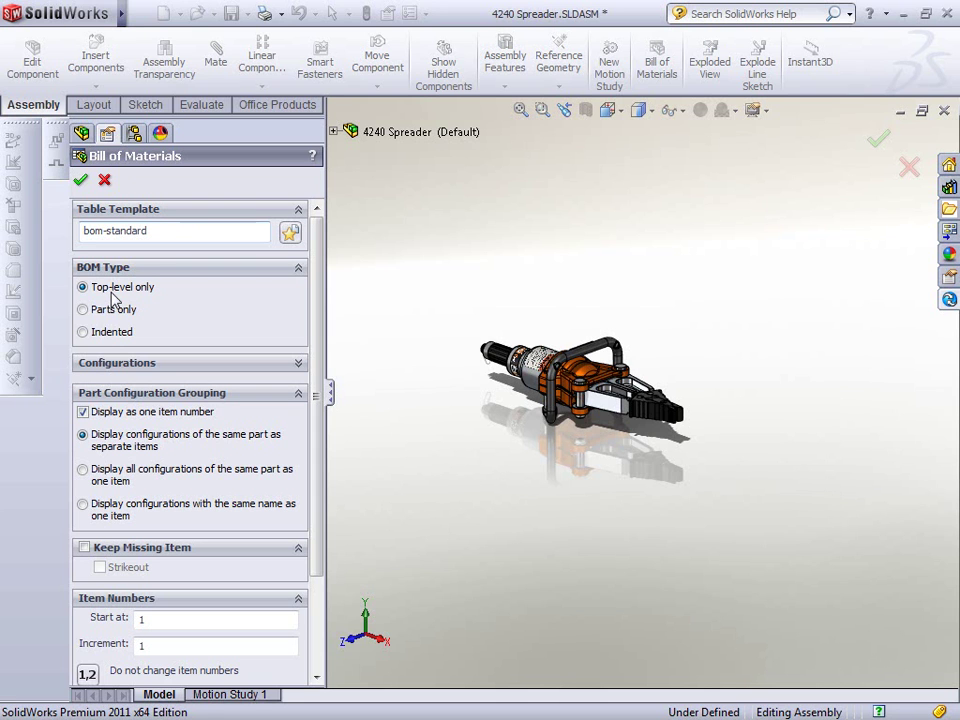
pyautogui.click(84, 333)
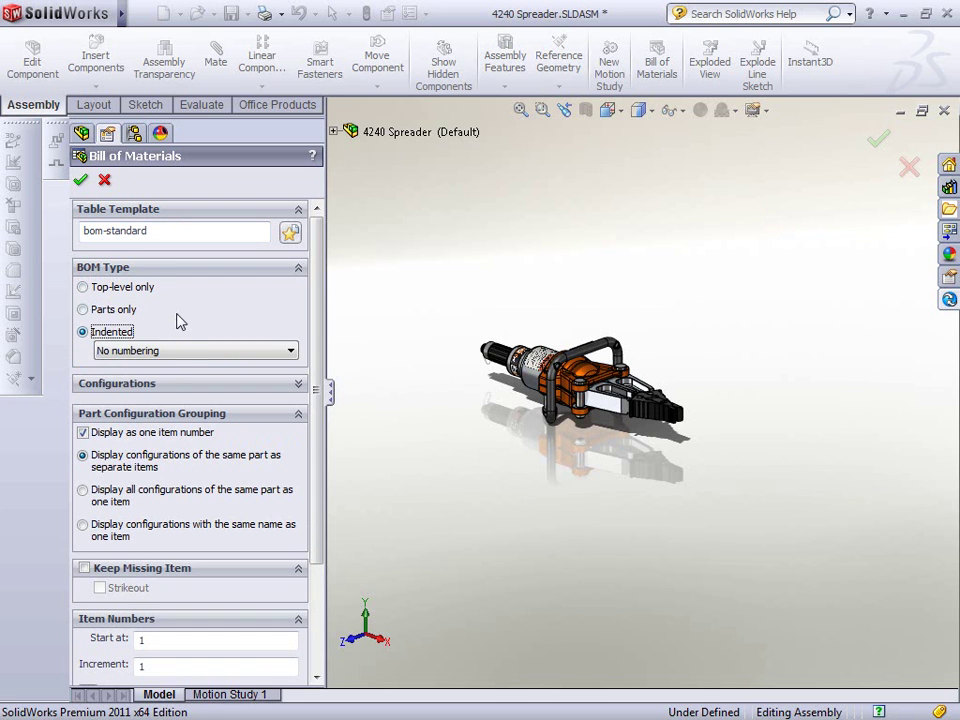
pyautogui.click(170, 352)
pyautogui.click(161, 379)
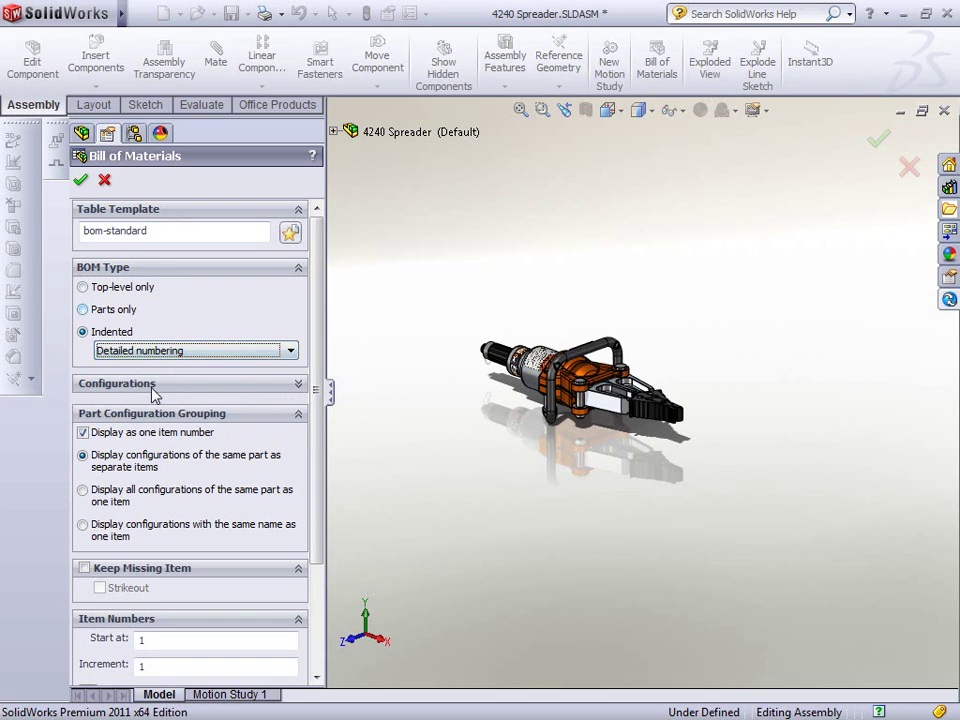
# Review the remaining bill of materials settings, accept them and place the table beside the spreader model
pyautogui.click(118, 387)
pyautogui.click(125, 387)
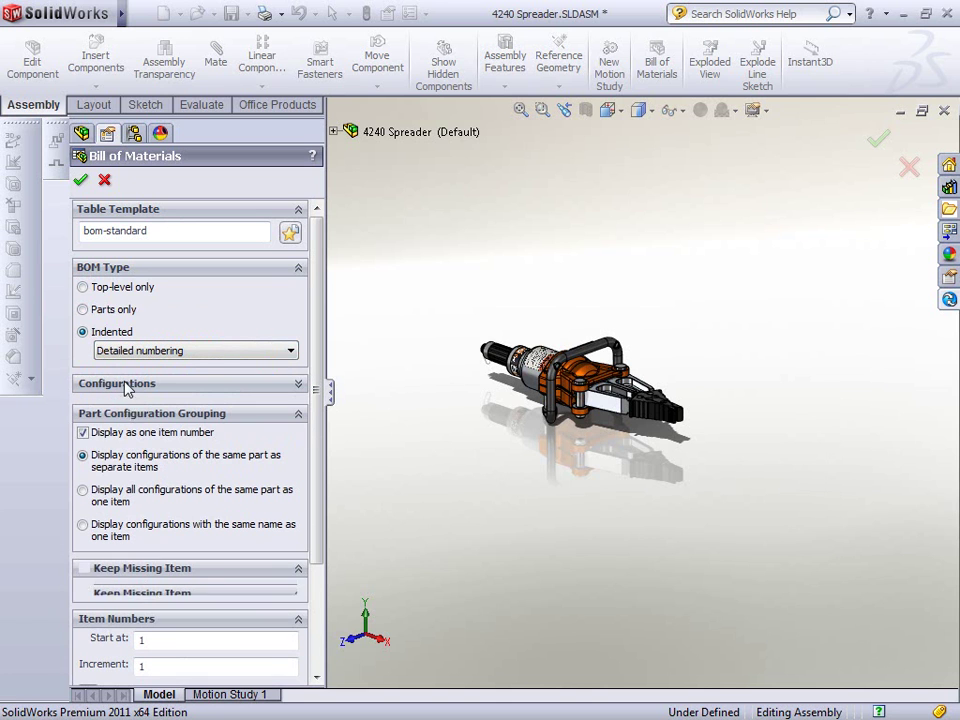
pyautogui.moveTo(321, 531); pyautogui.dragTo(341, 612)
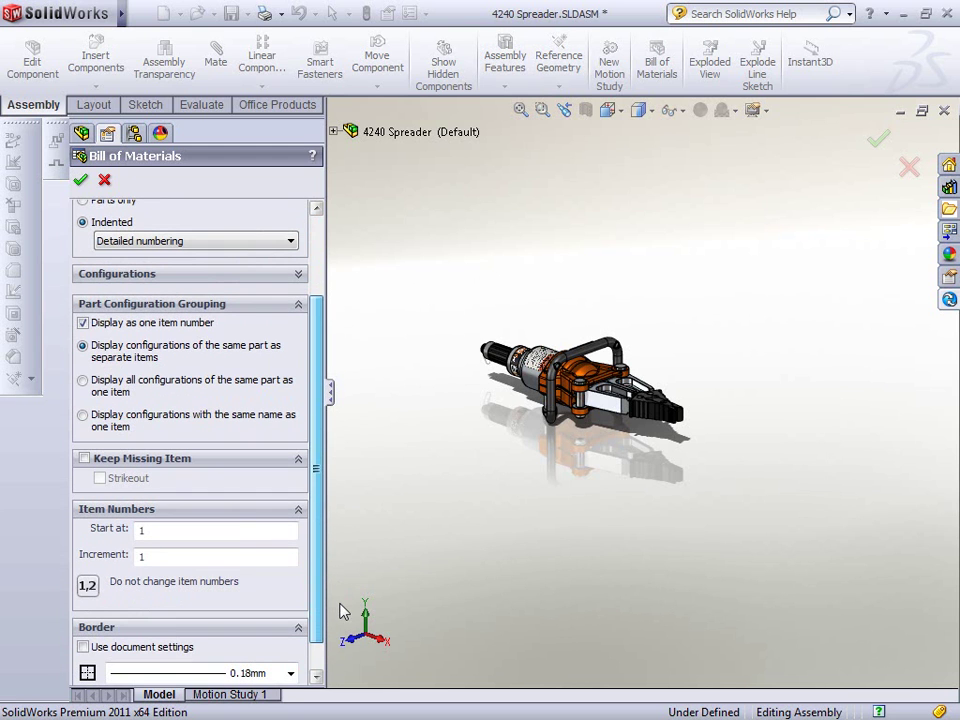
pyautogui.moveTo(321, 553); pyautogui.dragTo(328, 437)
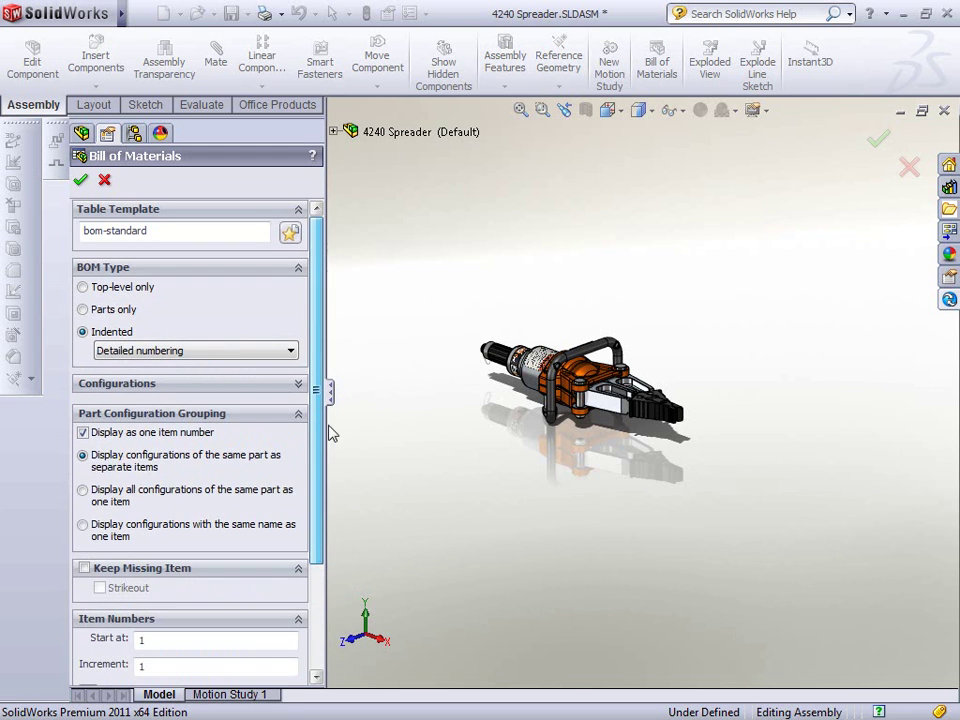
pyautogui.click(82, 181)
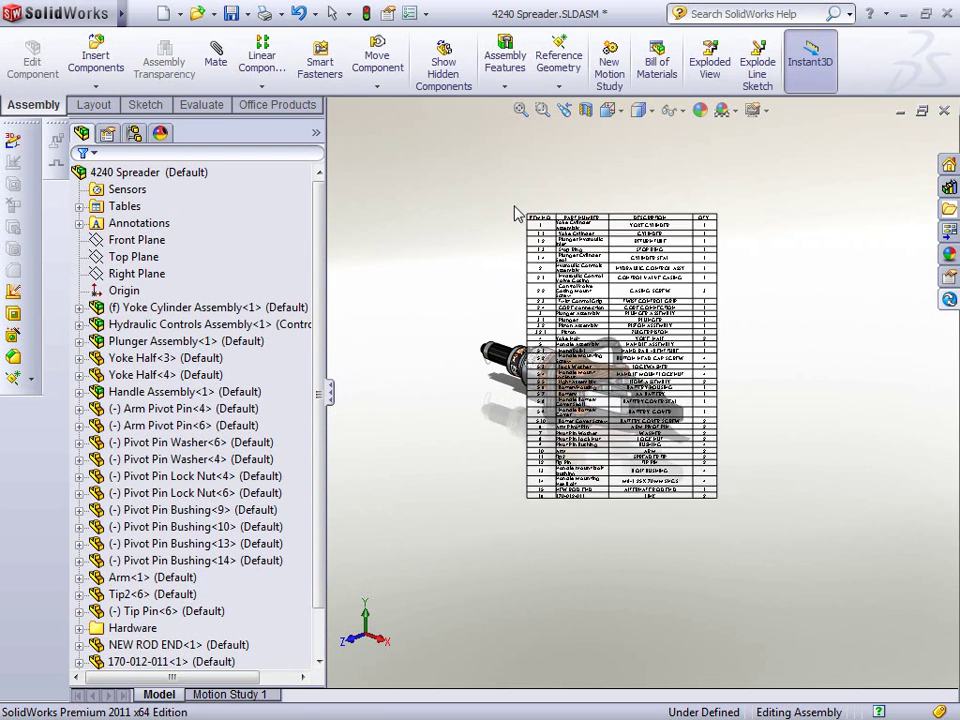
pyautogui.click(694, 205)
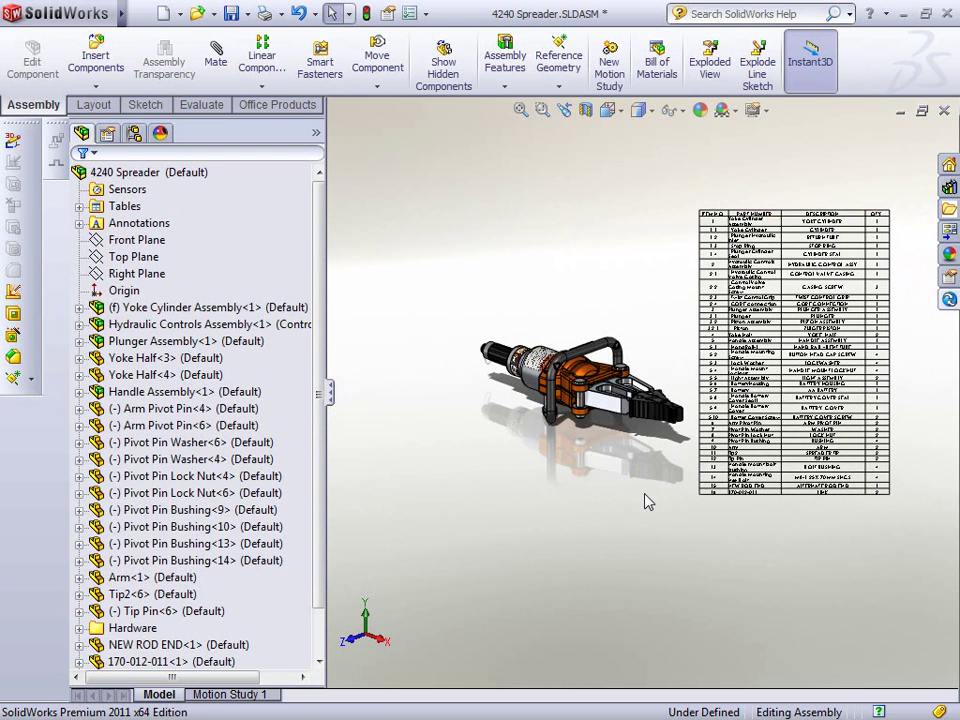
# Examine the file formats offered for saving the bill of materials, cancel without saving and deselect the table
pyautogui.rightClick(757, 258)
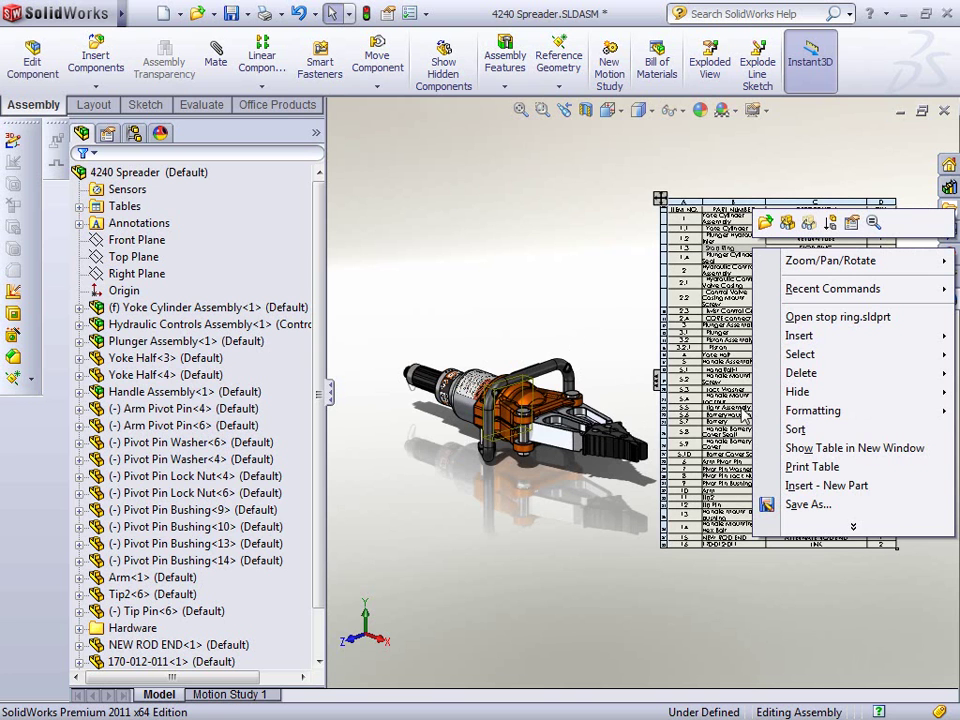
pyautogui.click(785, 504)
pyautogui.click(278, 613)
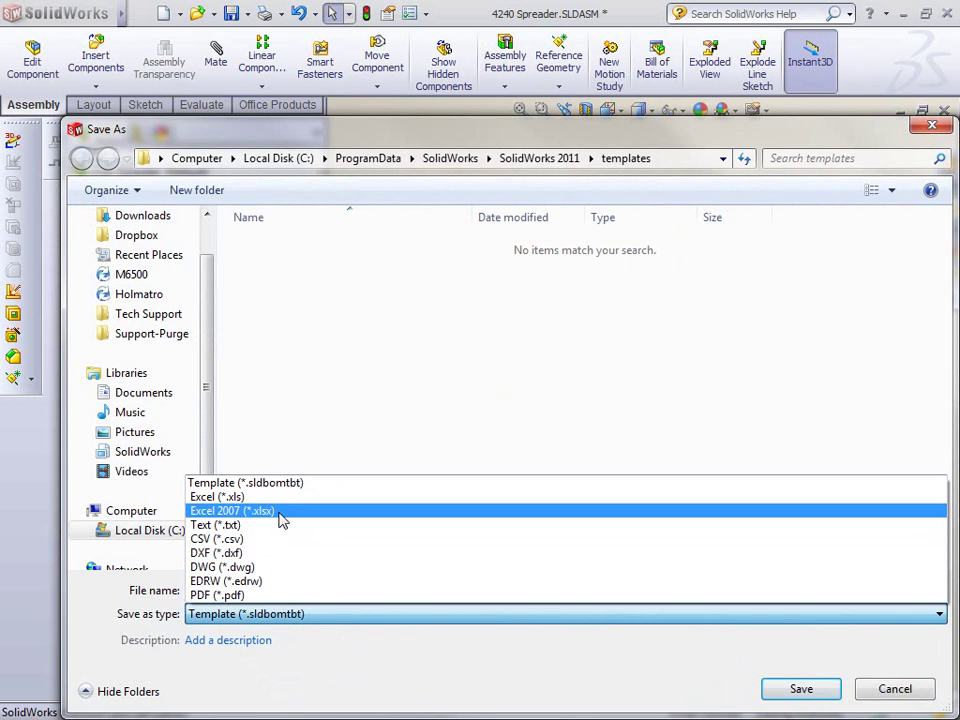
pyautogui.click(450, 616)
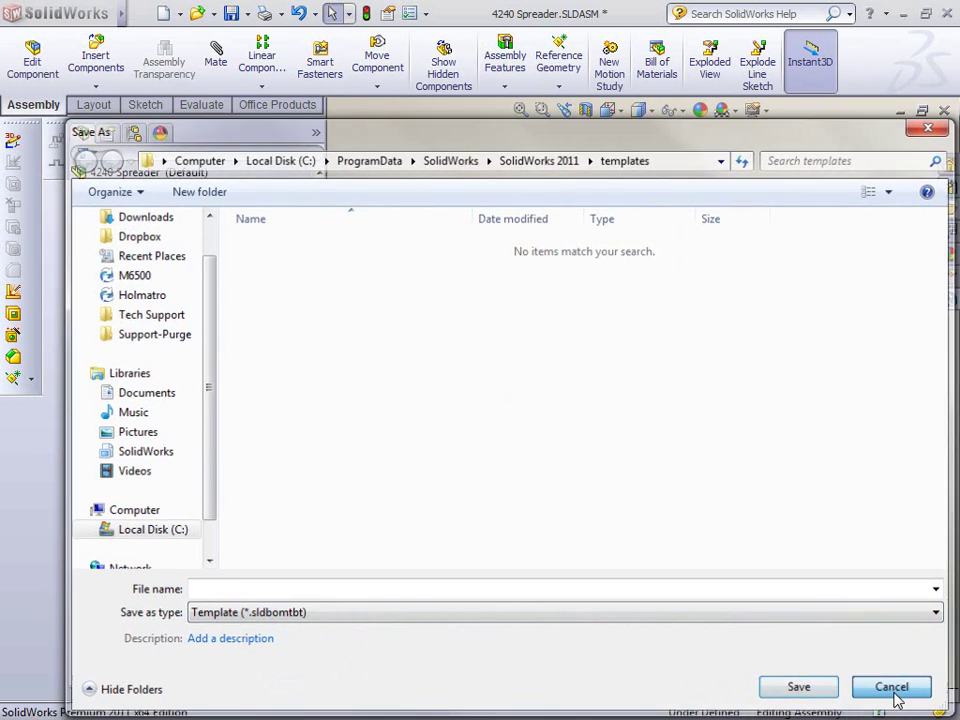
pyautogui.click(895, 695)
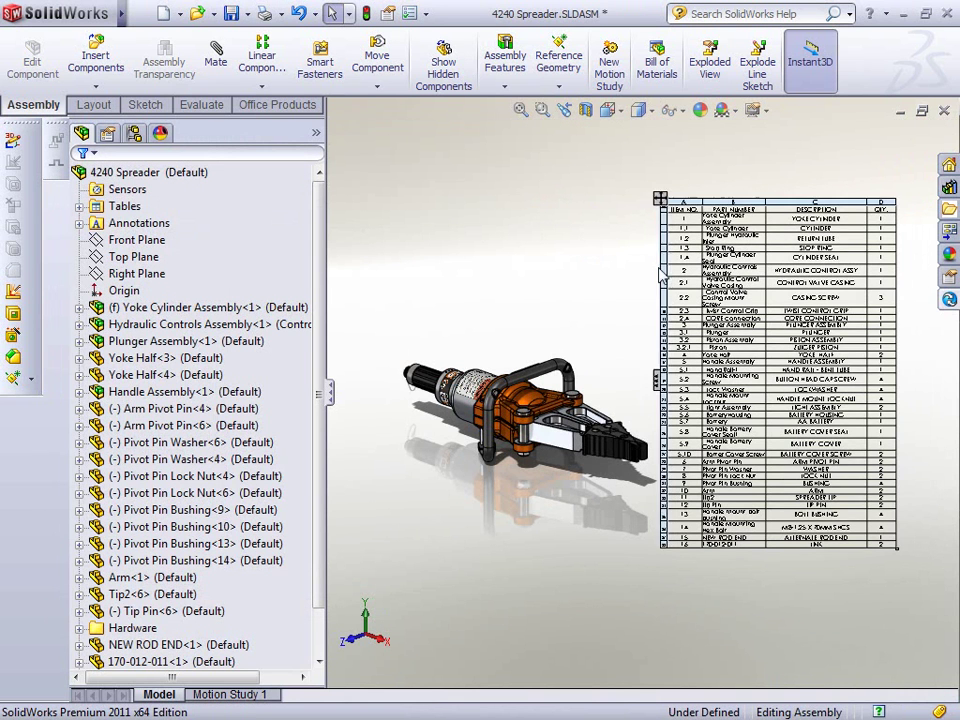
pyautogui.click(676, 213)
pyautogui.click(643, 236)
# Make a drawing from the spreader assembly using the Assy Drawing template from the Holmatro templates
pyautogui.moveTo(38, 20)
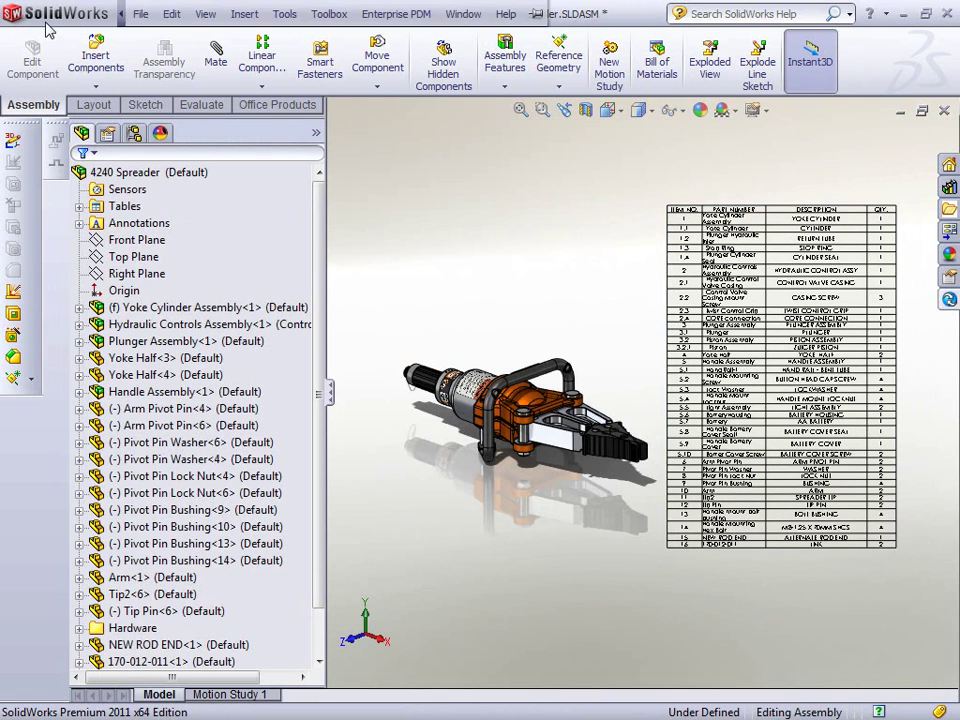
pyautogui.click(104, 12)
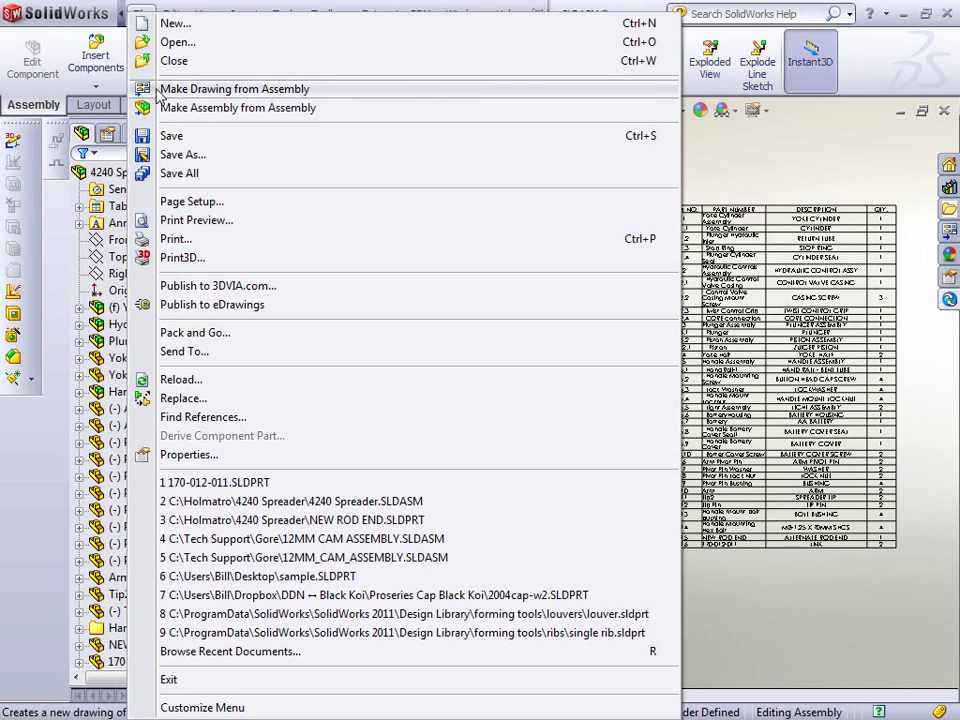
pyautogui.click(180, 92)
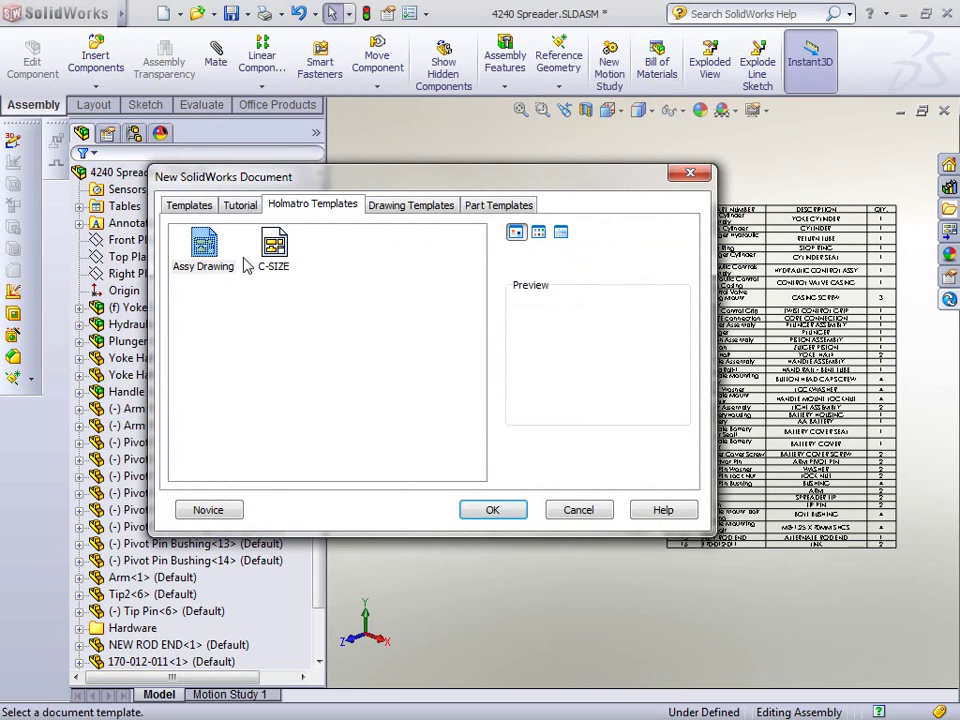
pyautogui.click(494, 516)
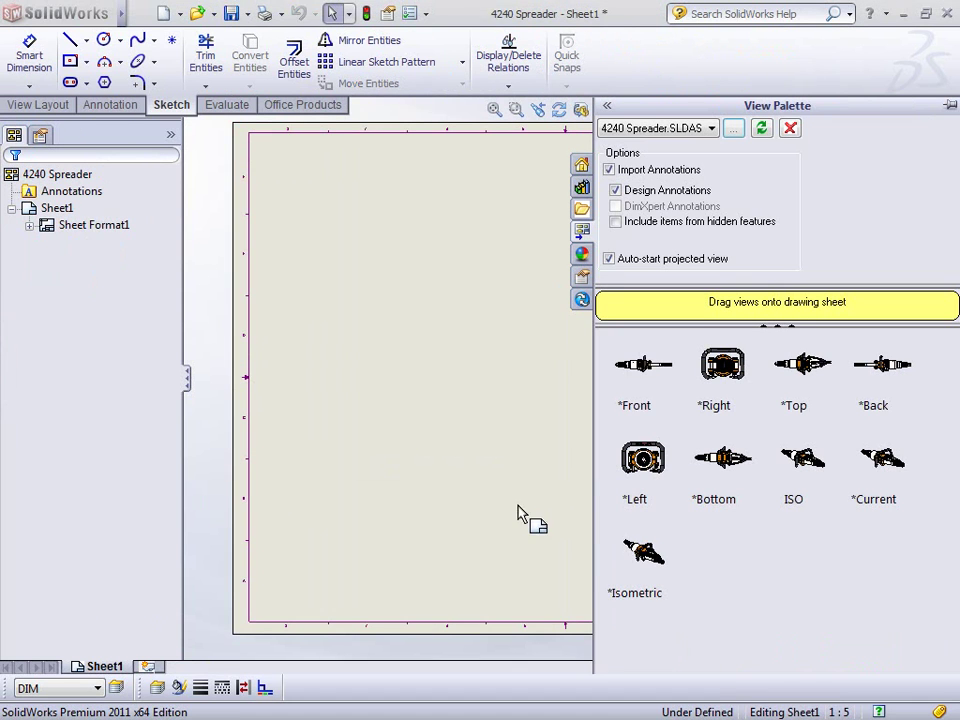
# Turn off annotation import and place the Front view with projected top and right views on the drawing sheet
pyautogui.click(724, 366)
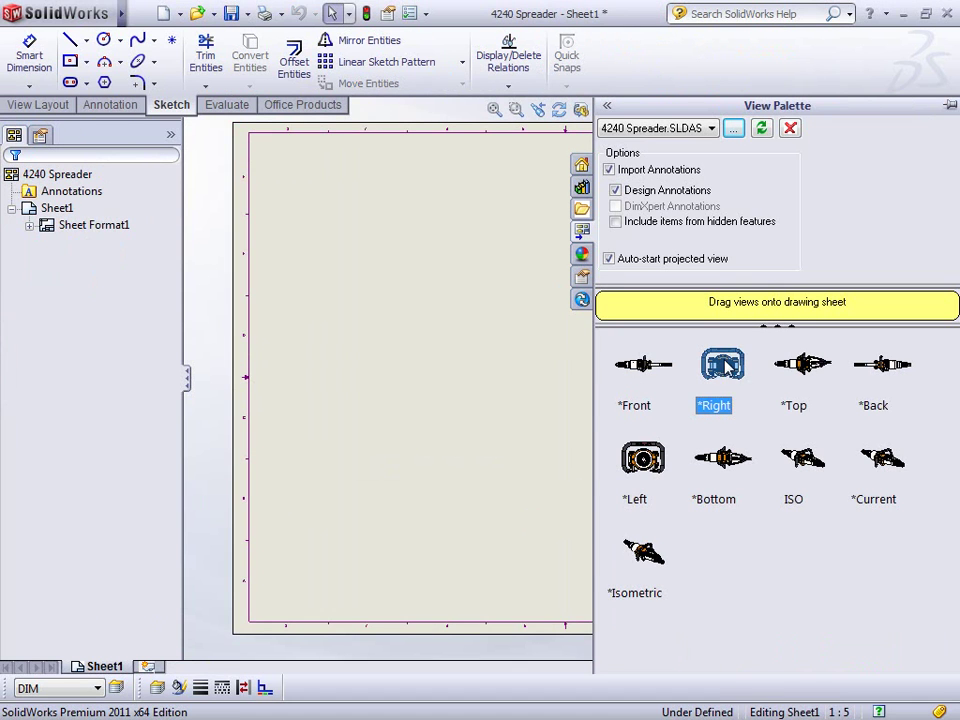
pyautogui.click(661, 197)
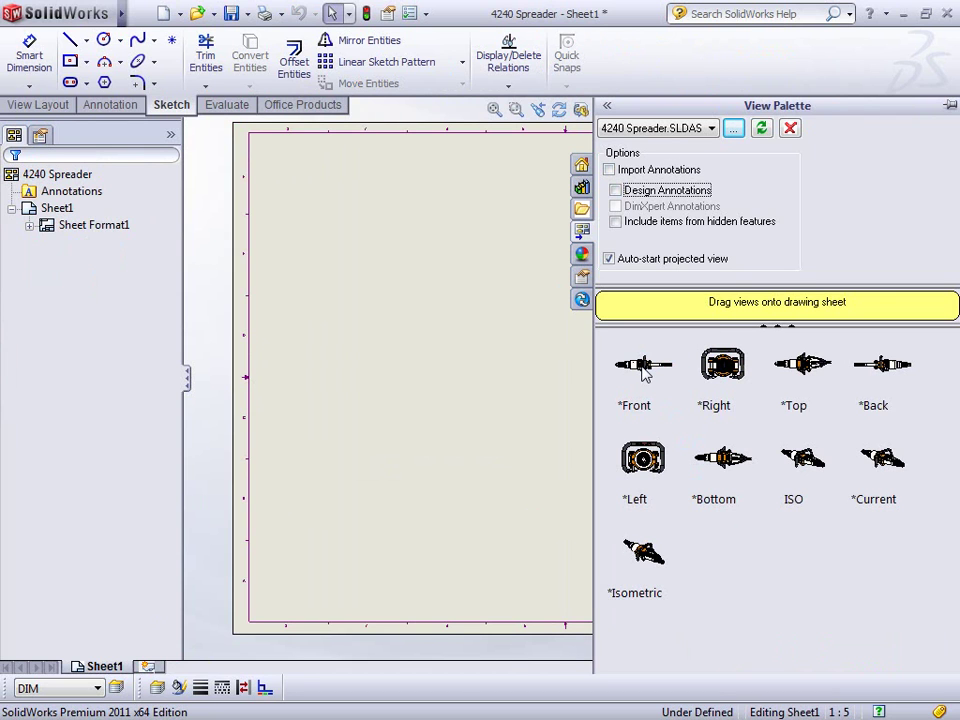
pyautogui.moveTo(644, 370)
pyautogui.mouseDown()
pyautogui.moveTo(451, 363)
pyautogui.moveTo(400, 335)
pyautogui.moveTo(420, 290)
pyautogui.moveTo(410, 328)
pyautogui.moveTo(418, 343)
pyautogui.moveTo(400, 356)
pyautogui.mouseUp()
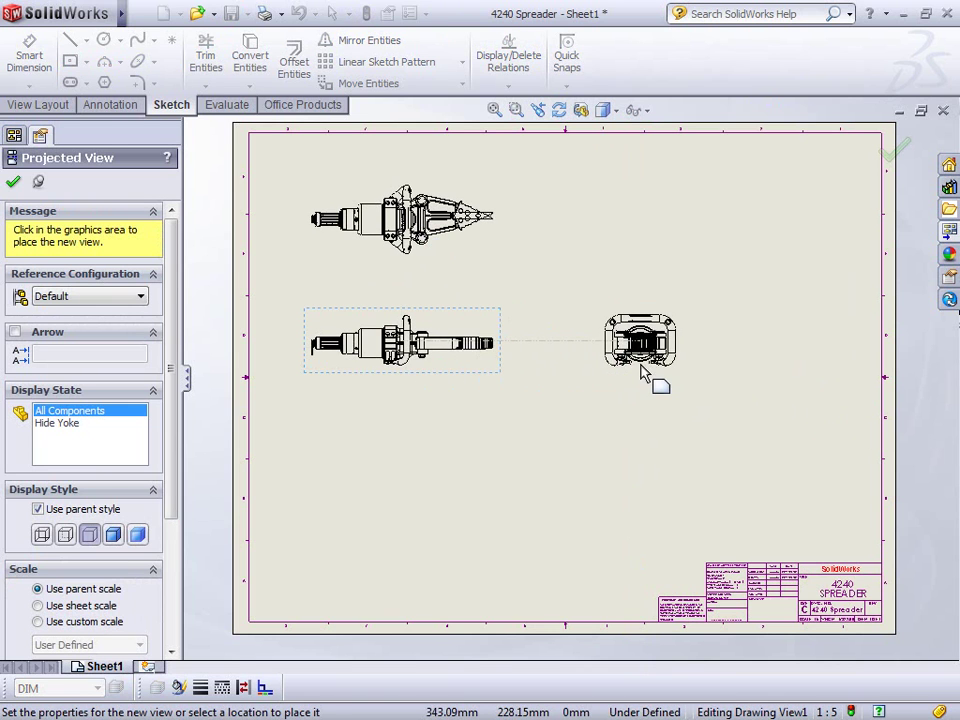
pyautogui.click(640, 365)
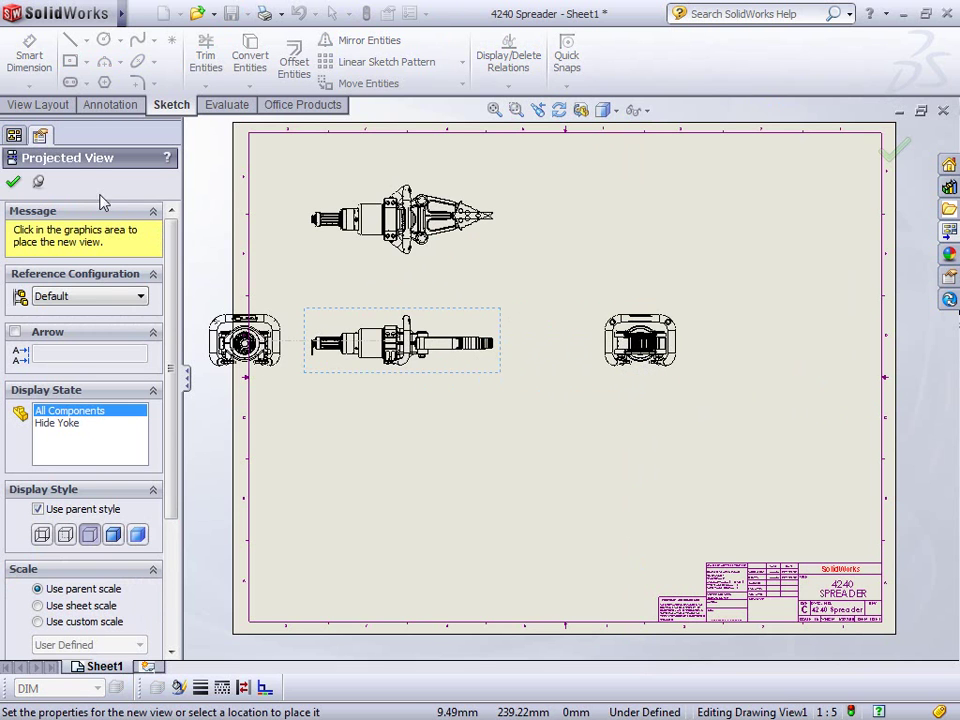
pyautogui.press('Escape')
pyautogui.click(487, 263)
# Switch to the assembly, spread the arms and tips apart, and return to the drawing
pyautogui.click(529, 202)
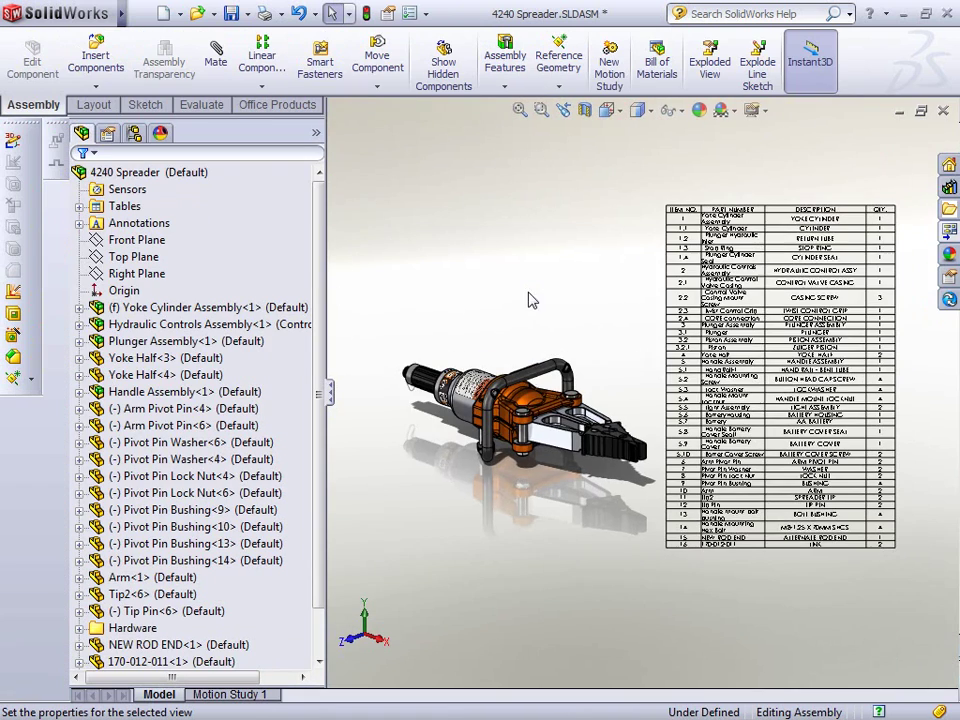
pyautogui.scroll(-3, 628, 450)
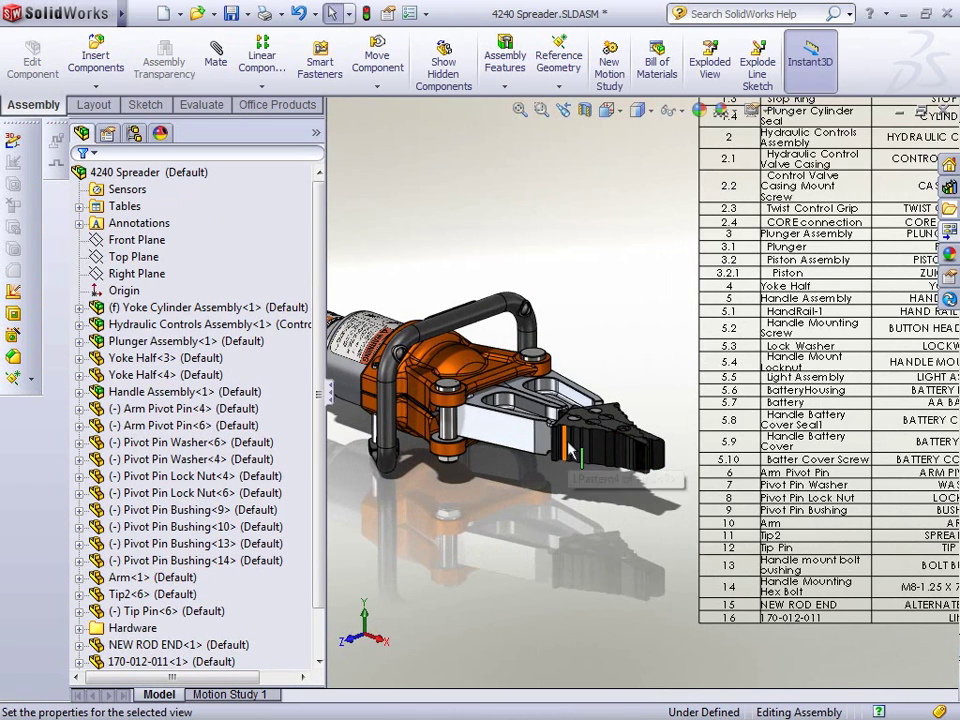
pyautogui.moveTo(570, 455); pyautogui.dragTo(558, 452)
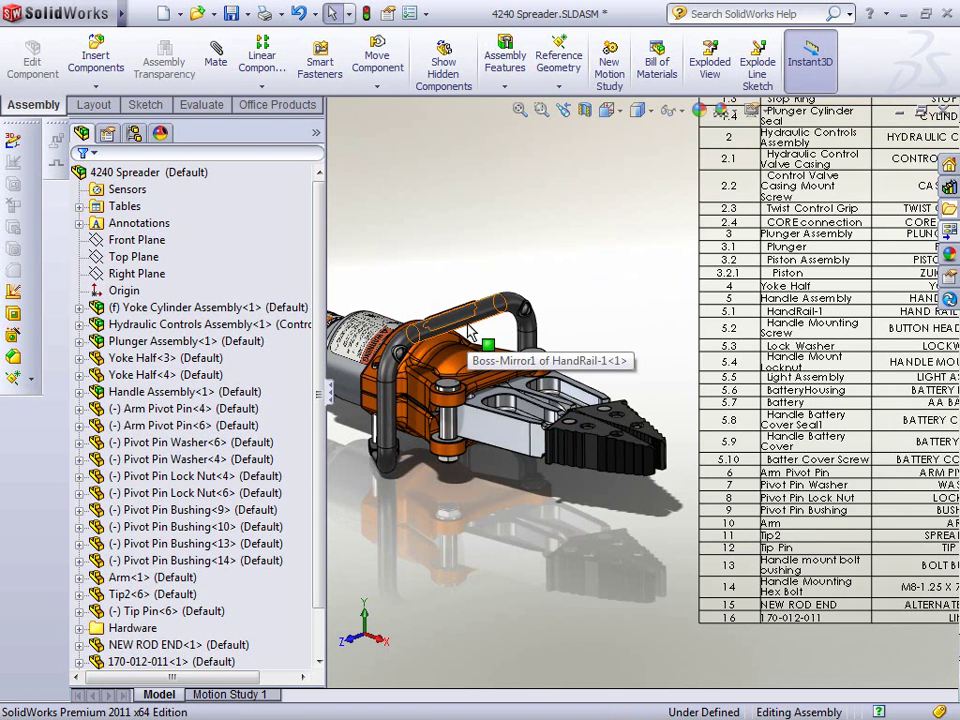
pyautogui.hotkey('ctrl', 'Tab')
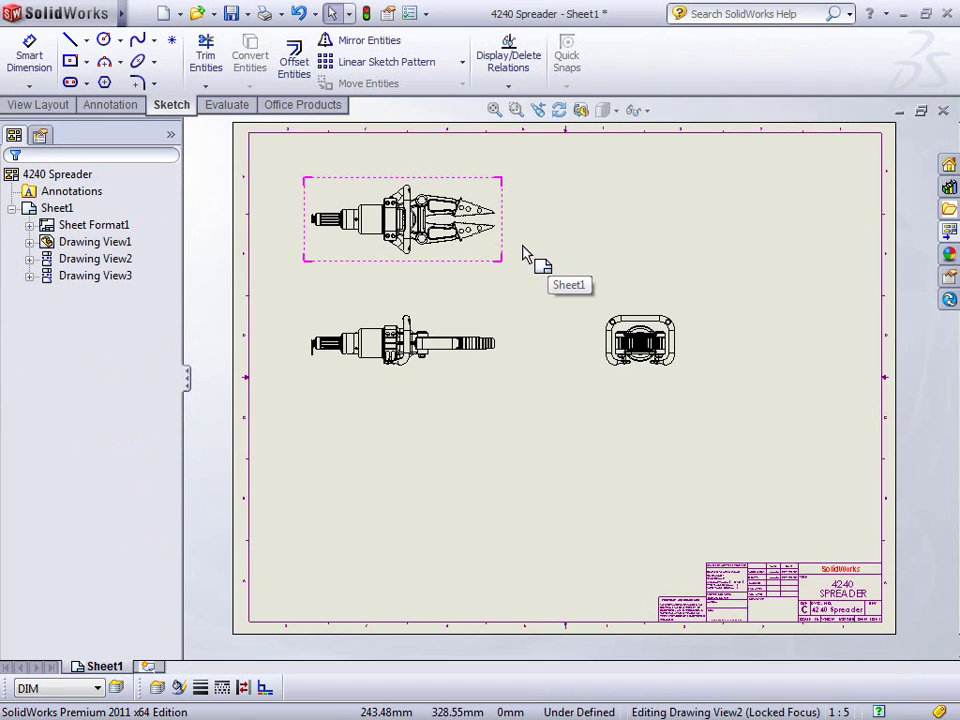
# Dimension the overall length in the top view from the upper tip's point to the control handle's end, placed above the tool
pyautogui.scroll(-3, 522, 253)
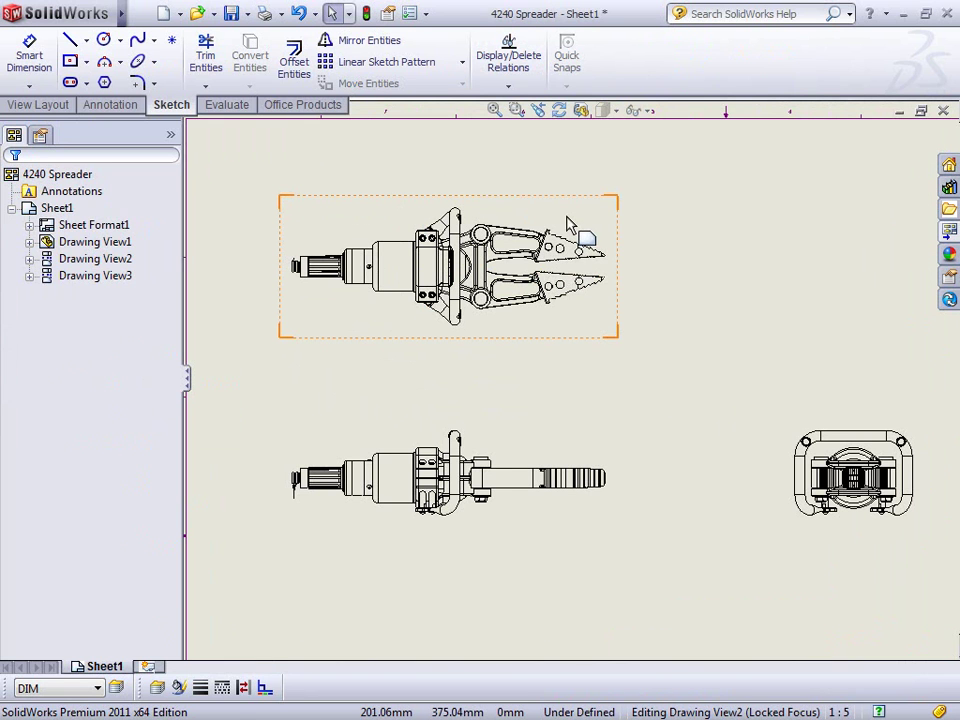
pyautogui.click(580, 230)
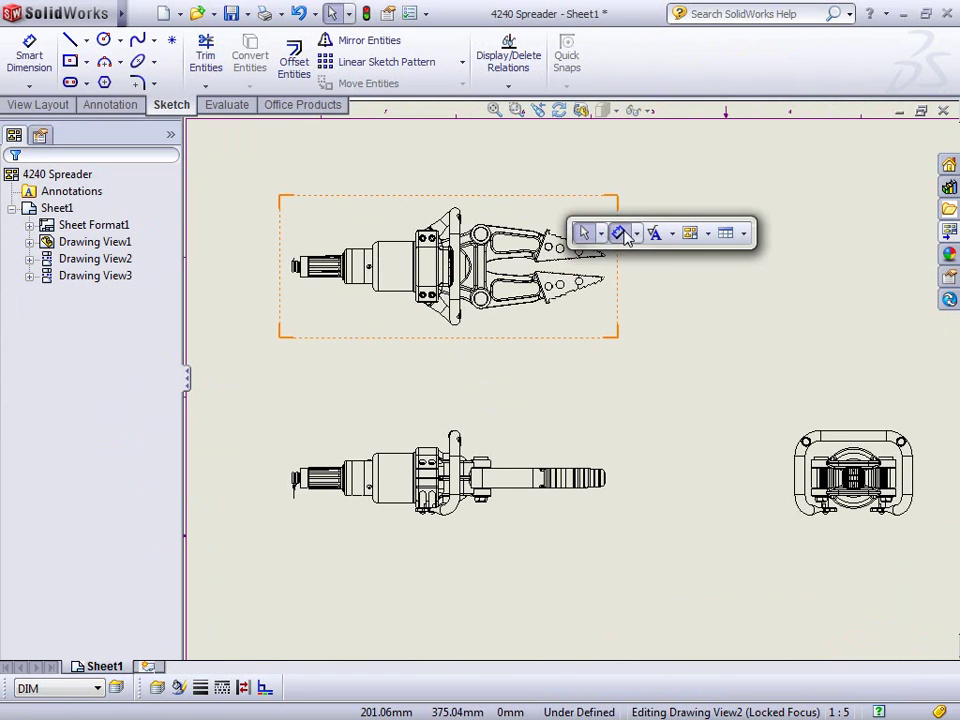
pyautogui.click(619, 232)
pyautogui.click(604, 257)
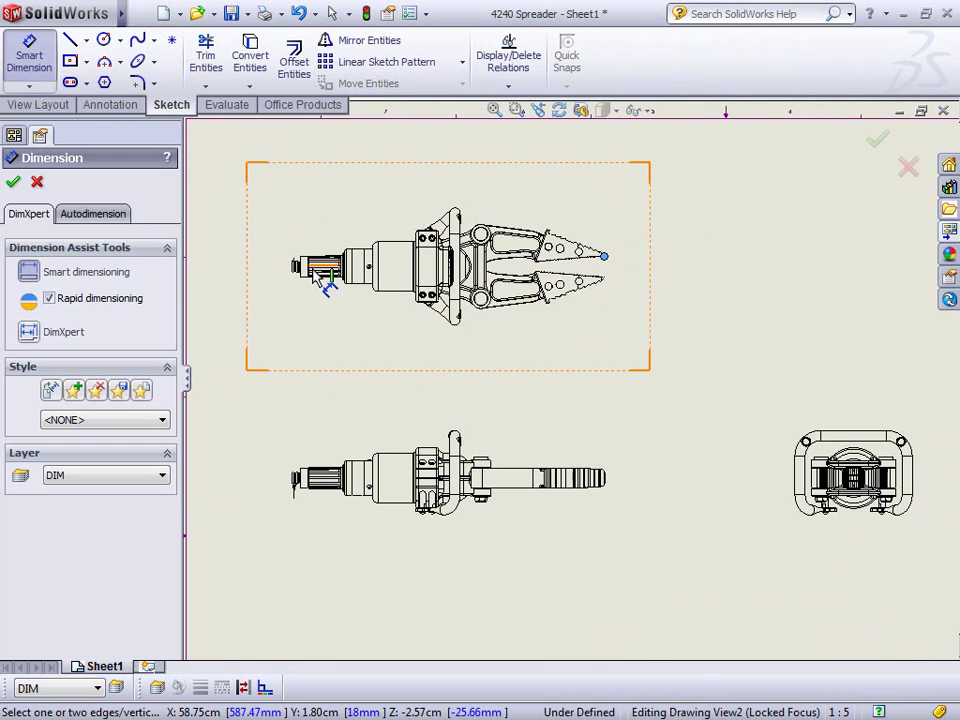
pyautogui.scroll(-5, 321, 280)
pyautogui.click(381, 285)
pyautogui.scroll(2, 697, 325)
pyautogui.scroll(3, 697, 325)
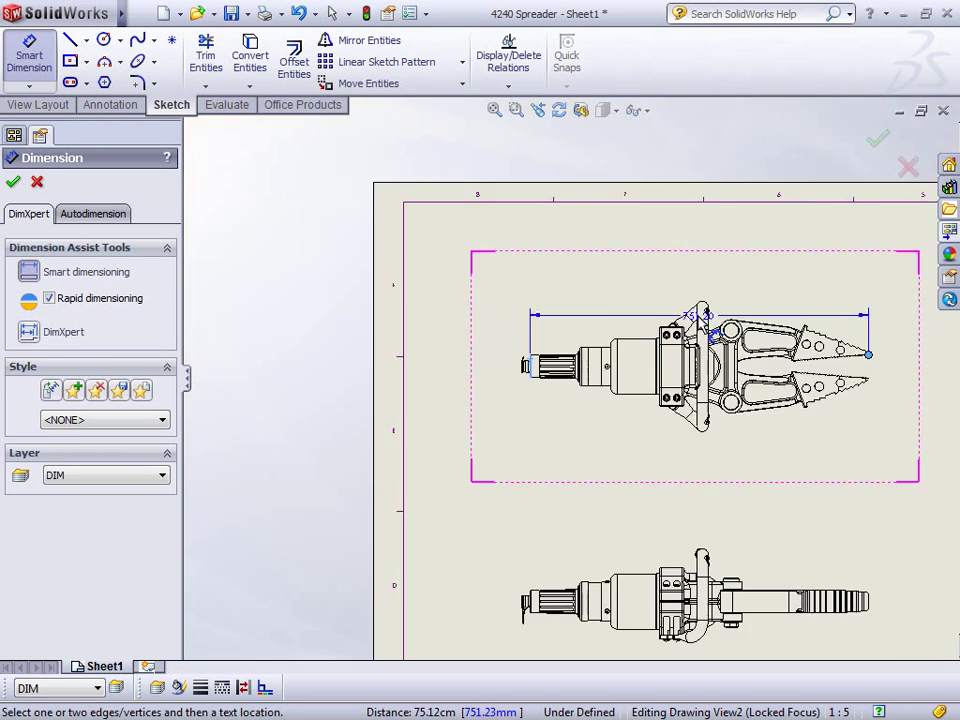
pyautogui.click(735, 272)
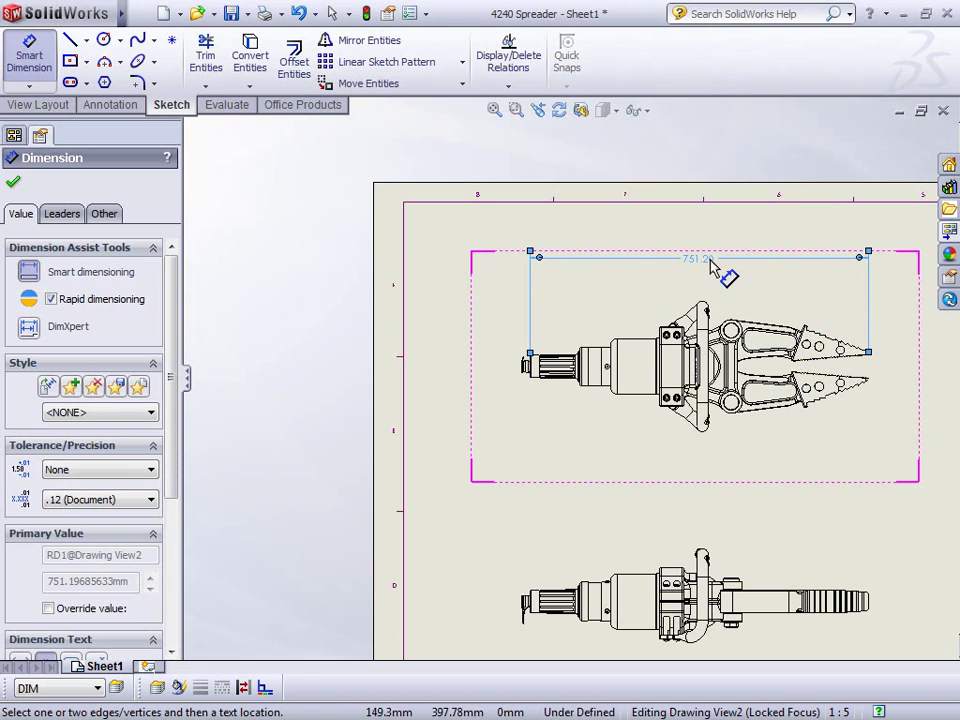
# Set the overall length dimension's precision to None, leaving its tolerance type unchanged
pyautogui.click(97, 470)
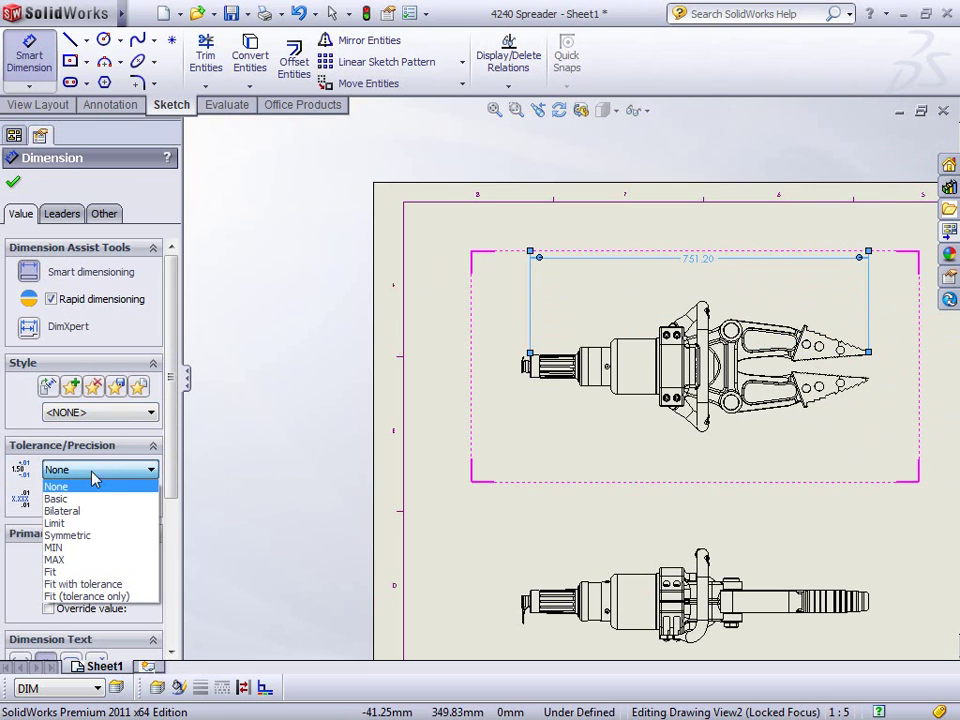
pyautogui.click(708, 268)
pyautogui.moveTo(750, 221)
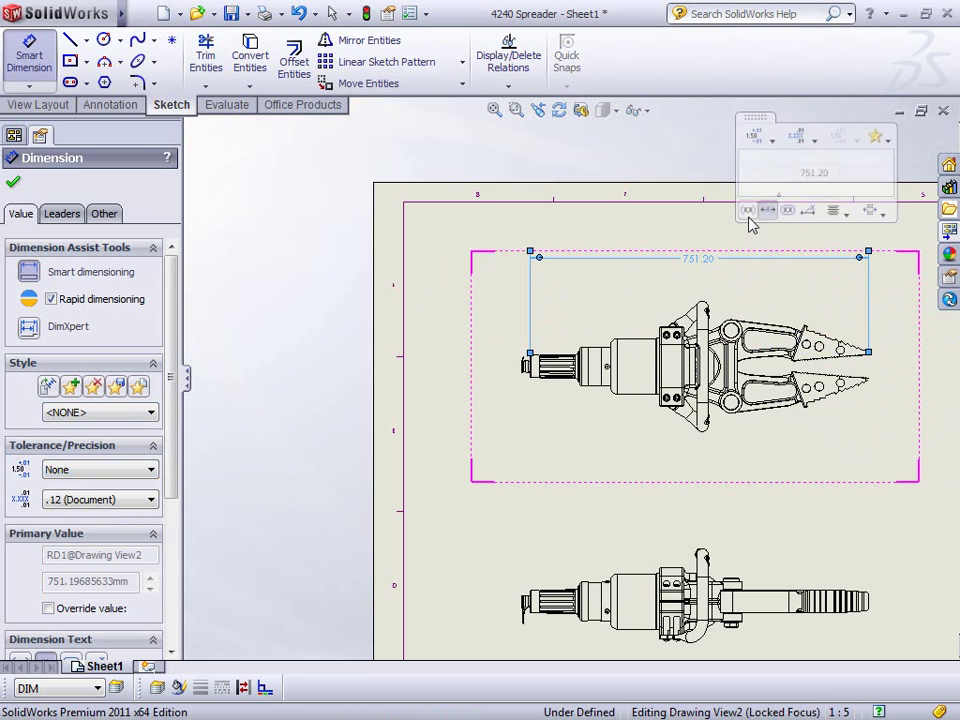
pyautogui.click(781, 133)
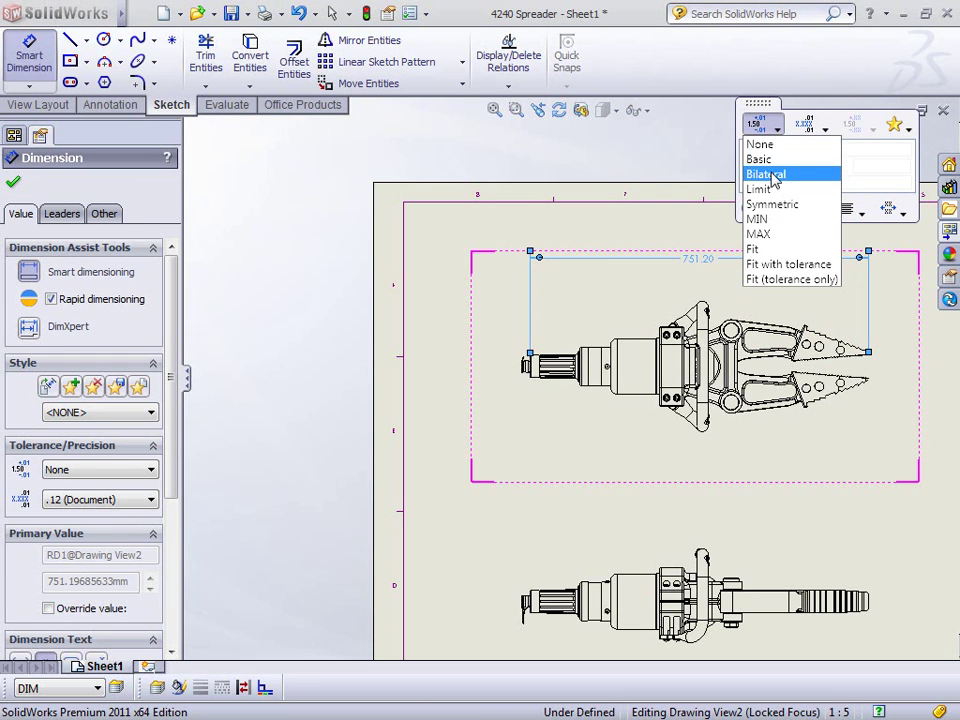
pyautogui.click(820, 129)
pyautogui.click(821, 130)
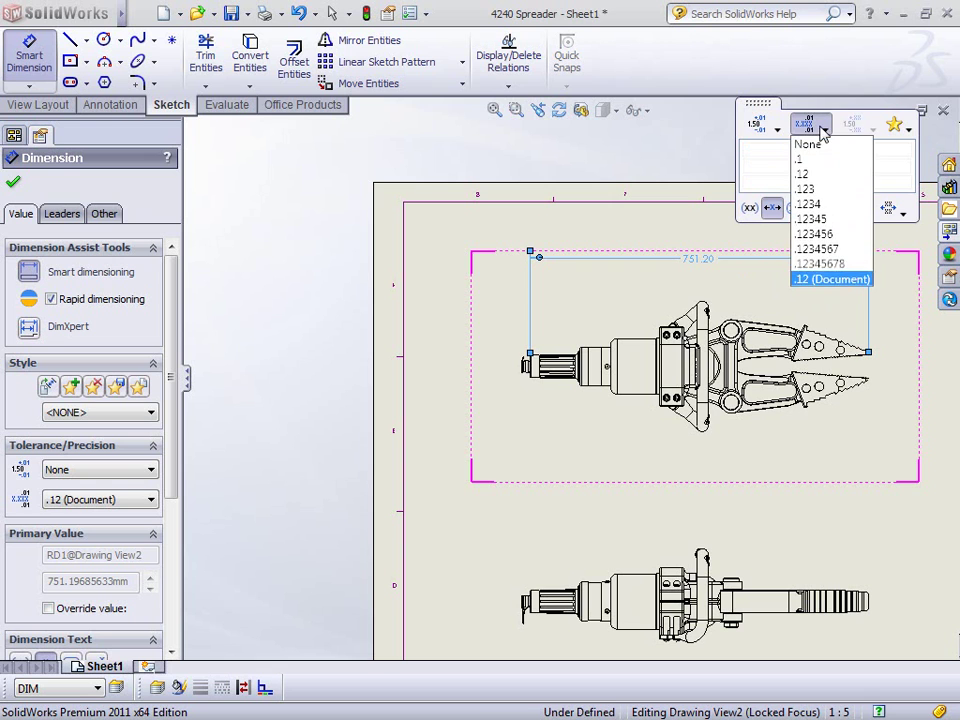
pyautogui.click(812, 146)
pyautogui.click(588, 243)
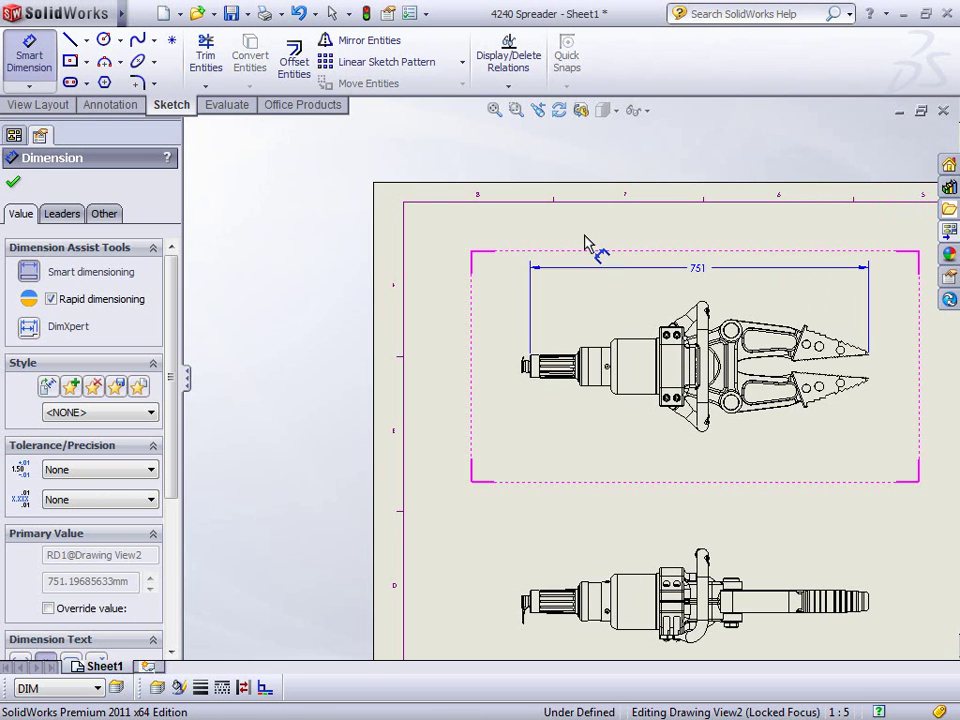
# Dimension the yoke cylinder's diameter in the top view, placing it beyond the control handle's end with rapid dimensioning
pyautogui.click(637, 350)
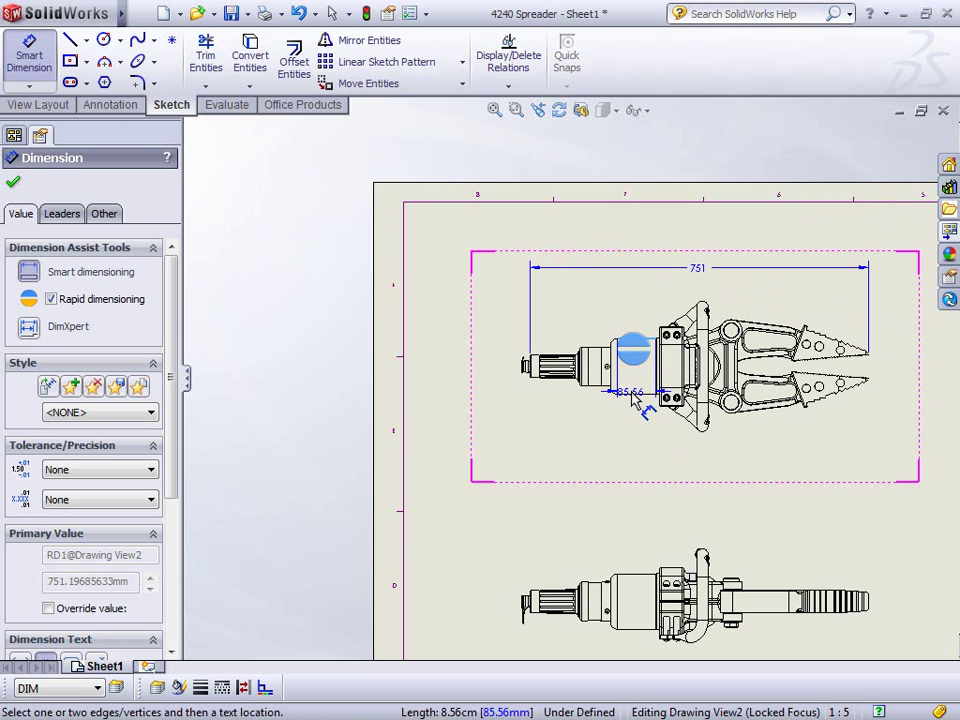
pyautogui.click(634, 396)
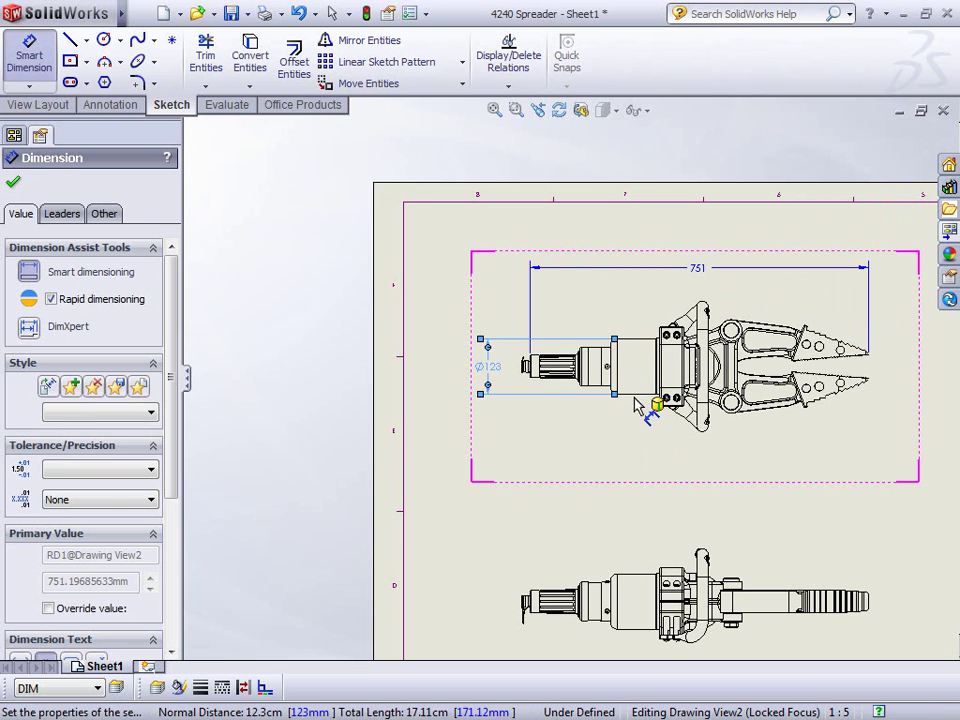
pyautogui.click(628, 392)
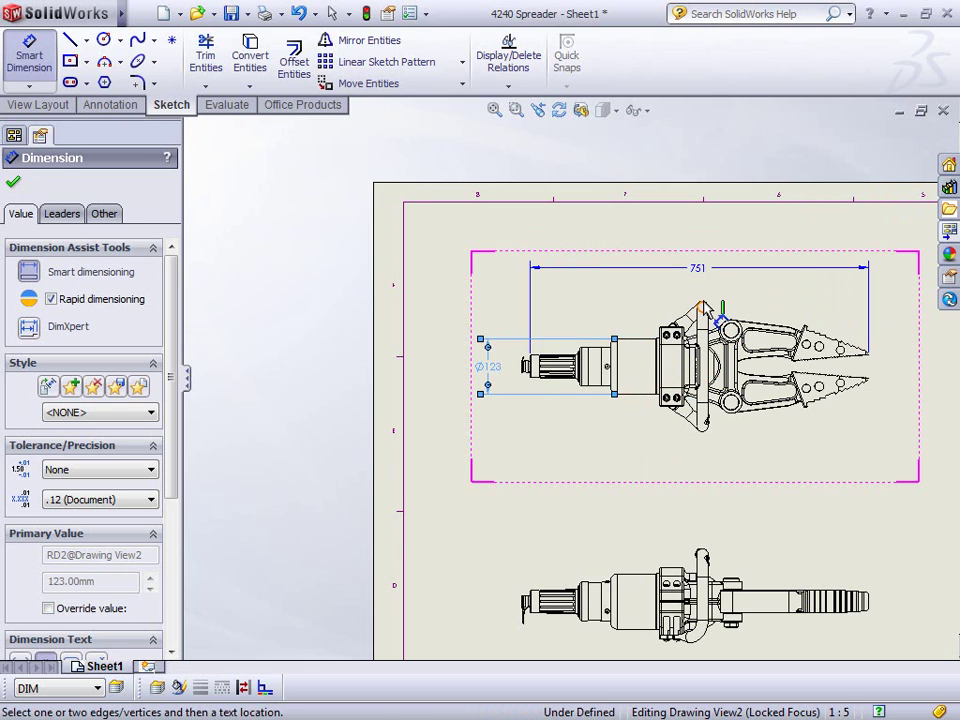
# Dimension the overall width across the hand rail in the top view outside the diameter dimension, and open its formatting options
pyautogui.click(704, 311)
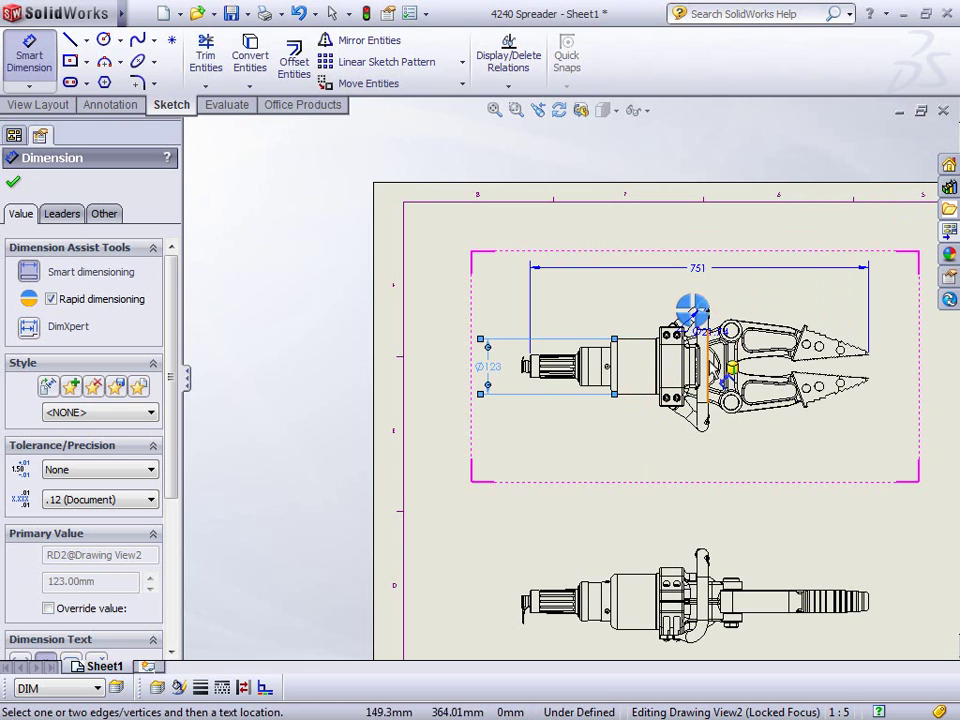
pyautogui.click(697, 430)
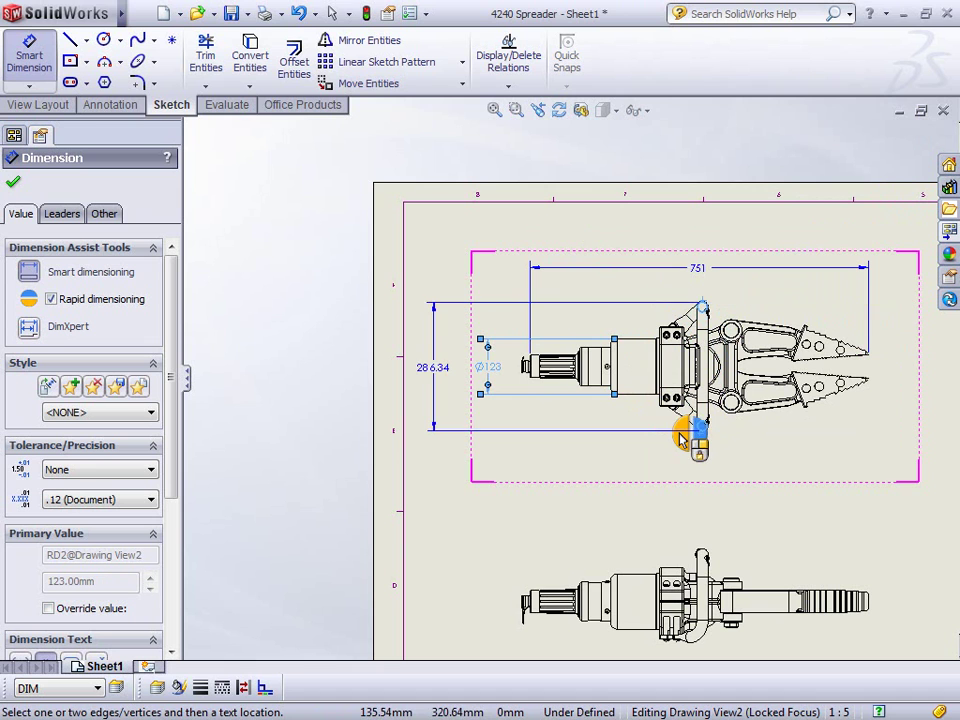
pyautogui.click(681, 437)
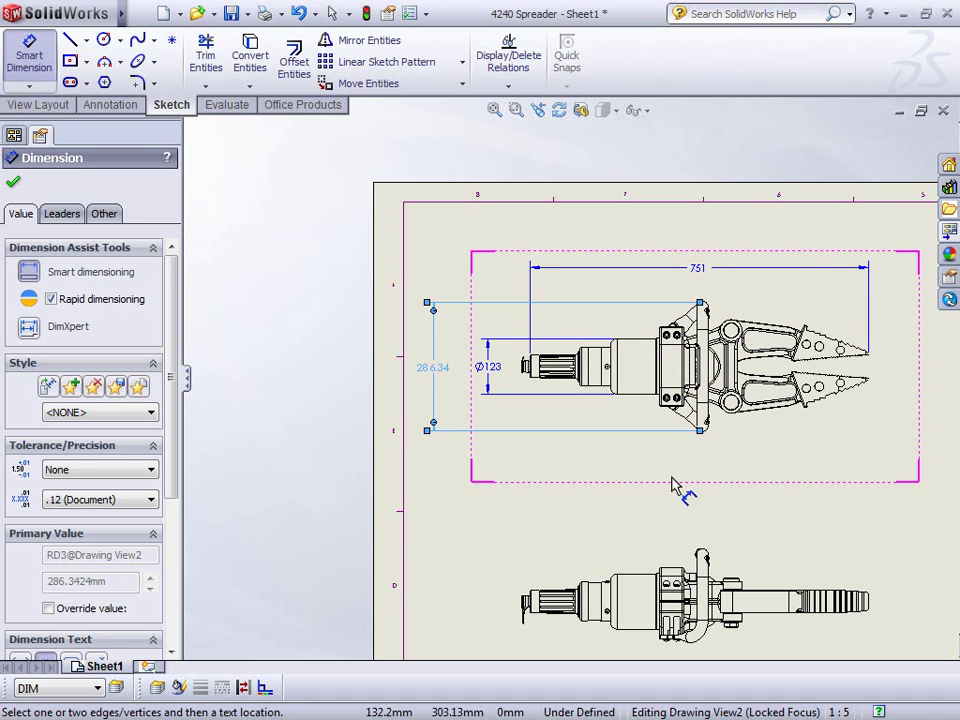
pyautogui.click(441, 373)
pyautogui.moveTo(543, 313)
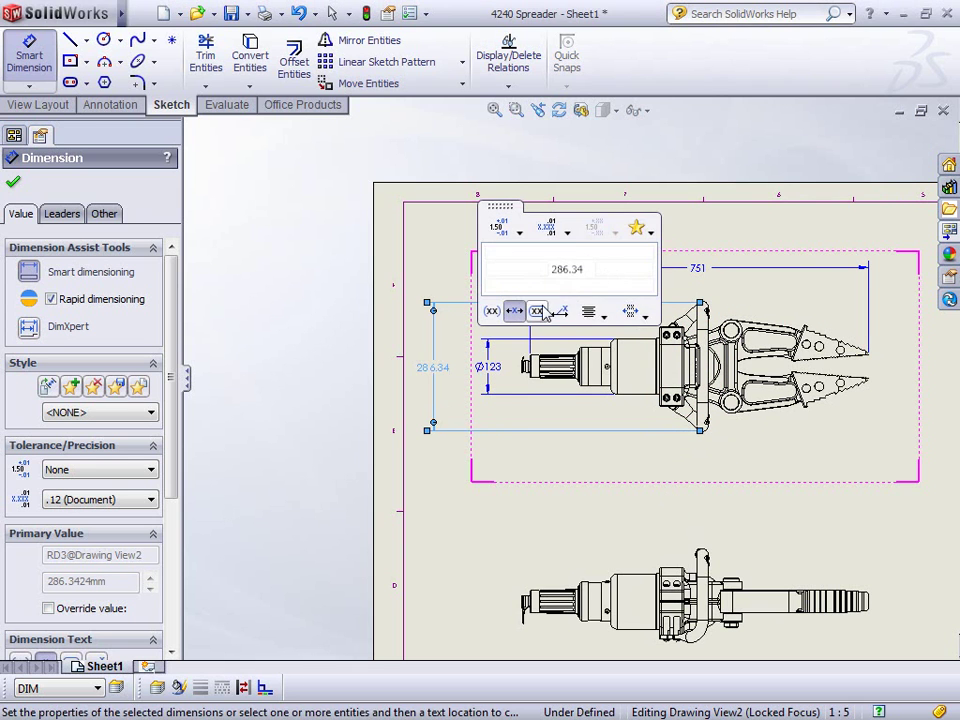
# Display the dimensioned view's overall height dimension without decimal places and finish dimensioning
pyautogui.click(567, 233)
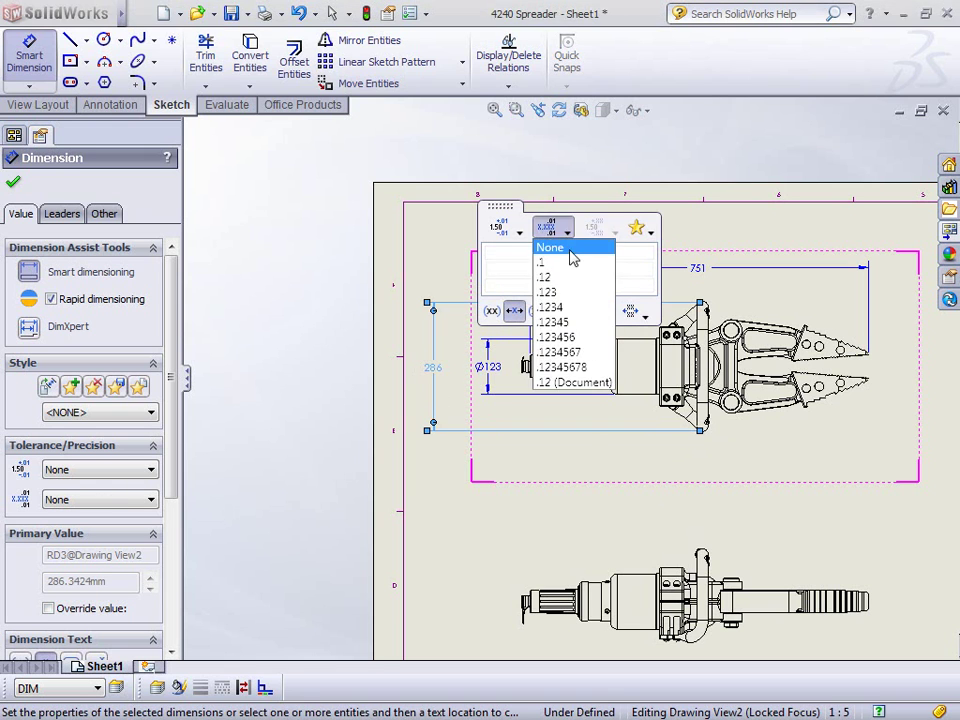
pyautogui.click(525, 247)
pyautogui.click(640, 510)
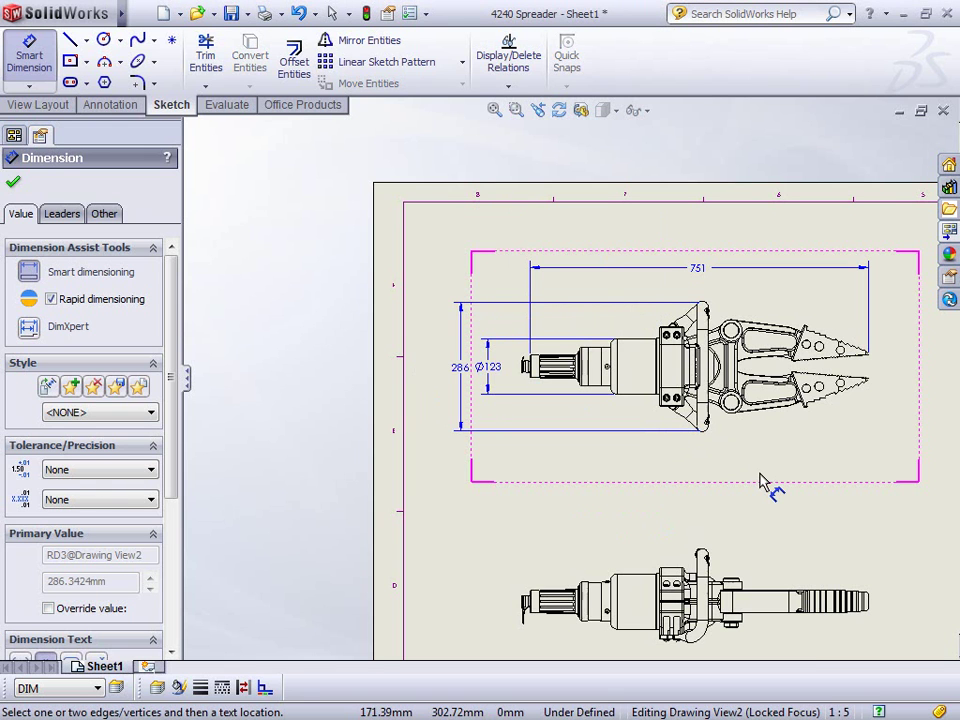
pyautogui.press('f')
pyautogui.press('Escape')
# Move the base side view lower on the sheet, beneath the dimensioned view
pyautogui.moveTo(499, 265)
pyautogui.mouseDown()
pyautogui.moveTo(513, 333)
pyautogui.moveTo(508, 256)
pyautogui.mouseUp()
pyautogui.click(574, 272)
pyautogui.moveTo(487, 373)
pyautogui.mouseDown()
pyautogui.moveTo(540, 463)
pyautogui.moveTo(506, 480)
pyautogui.mouseUp()
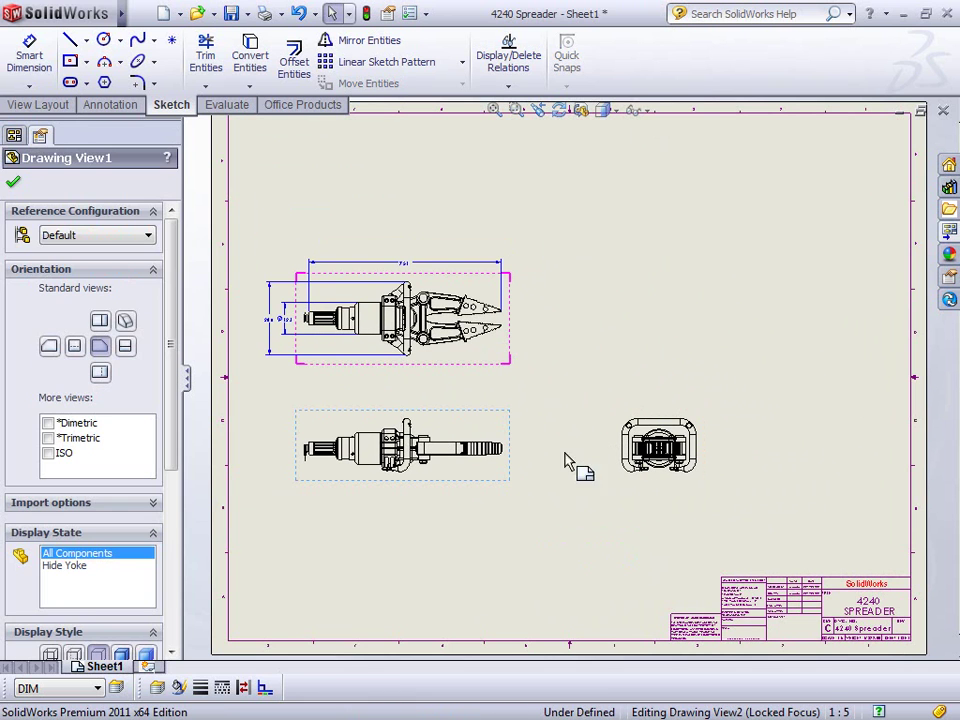
pyautogui.click(596, 358)
# Place the model's ISO view in the upper right area of the sheet, using Isometric (True) dimensions
pyautogui.click(949, 230)
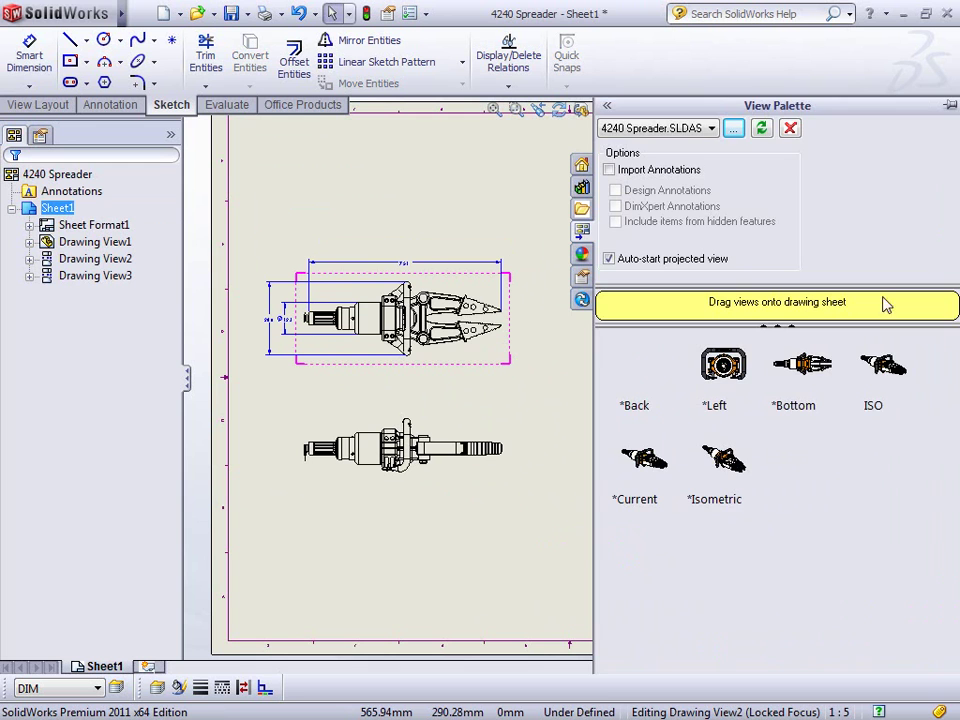
pyautogui.moveTo(887, 372)
pyautogui.mouseDown()
pyautogui.moveTo(570, 337)
pyautogui.moveTo(632, 274)
pyautogui.moveTo(742, 262)
pyautogui.mouseUp()
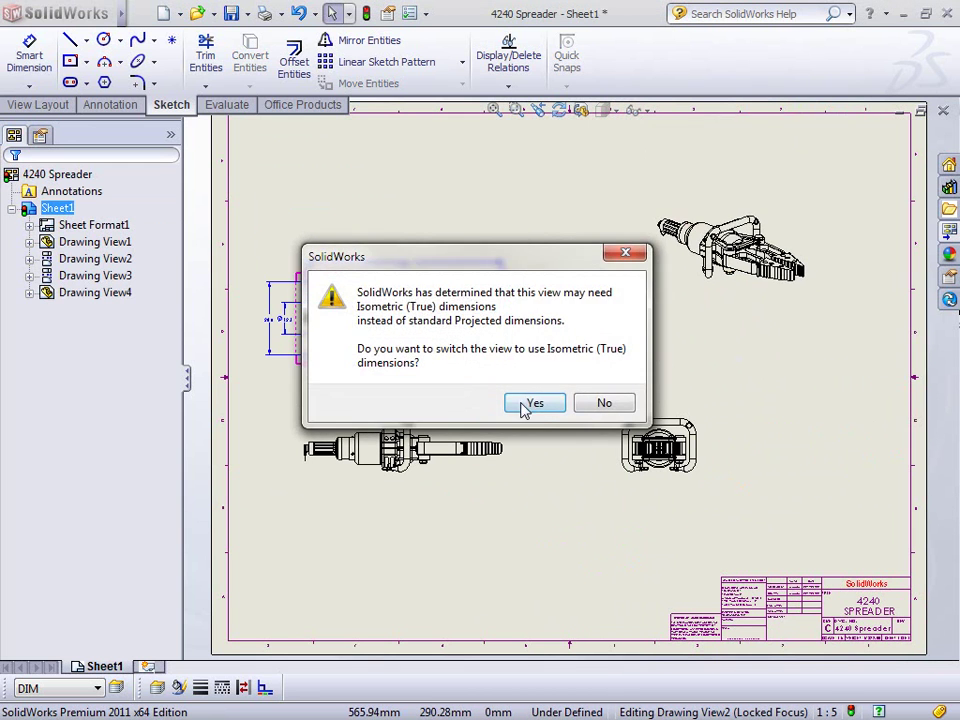
pyautogui.click(527, 400)
# Set the isometric view's properties to show the assembly in its exploded state
pyautogui.click(724, 300)
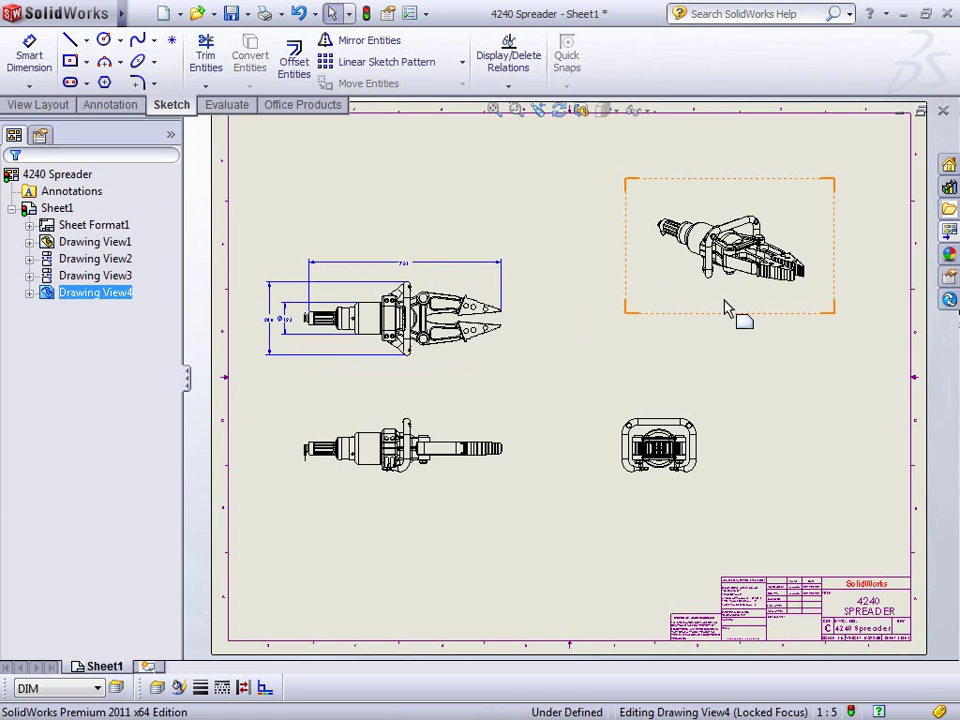
pyautogui.rightClick(724, 300)
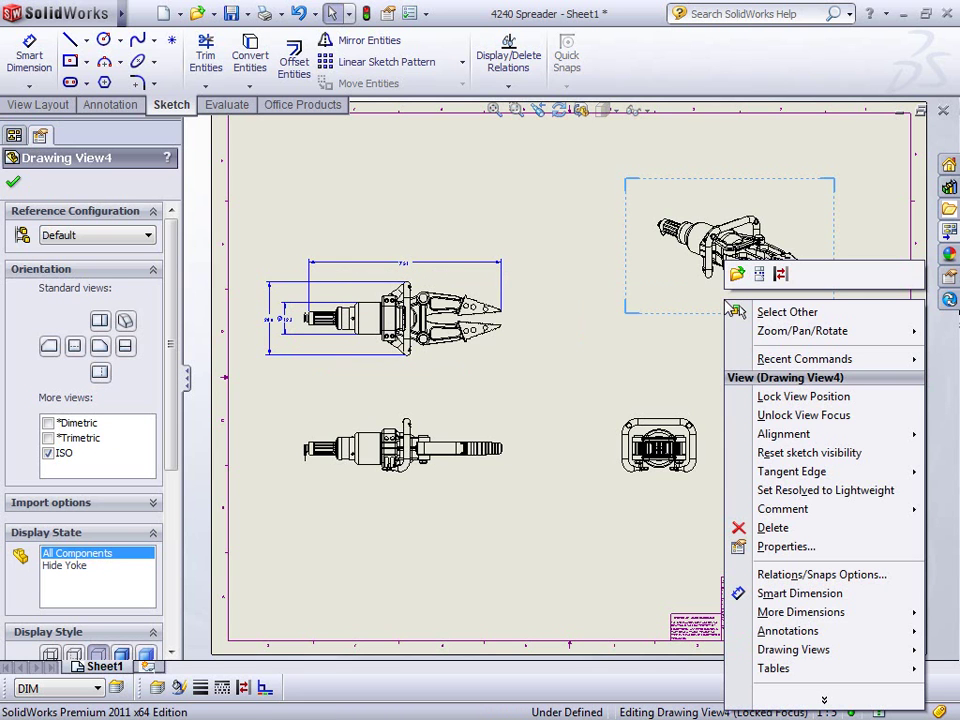
pyautogui.click(786, 547)
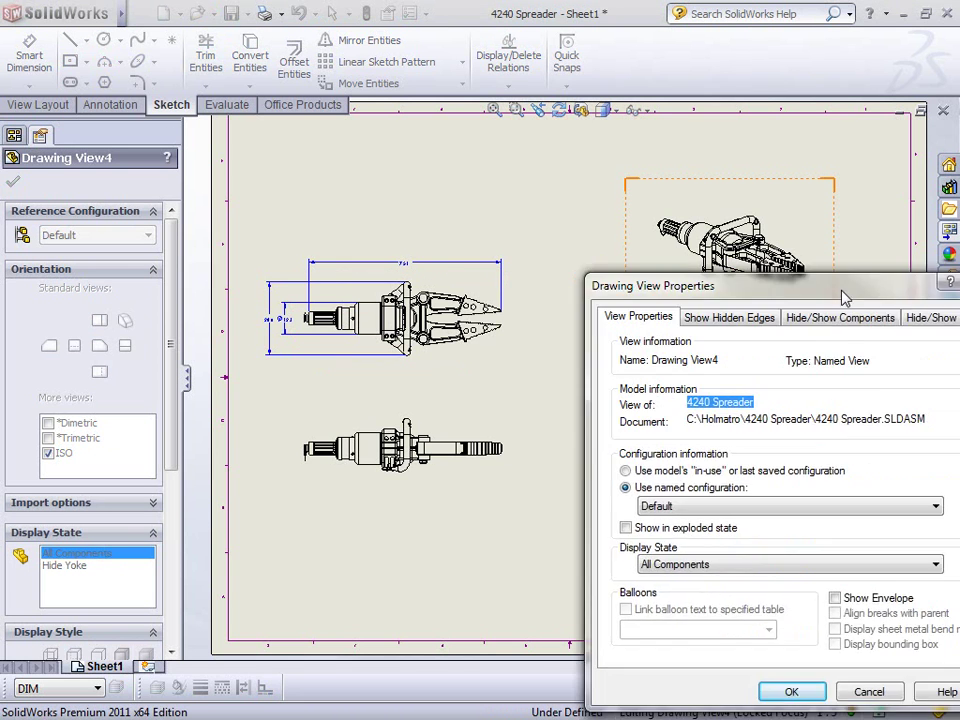
pyautogui.moveTo(886, 316); pyautogui.dragTo(390, 157)
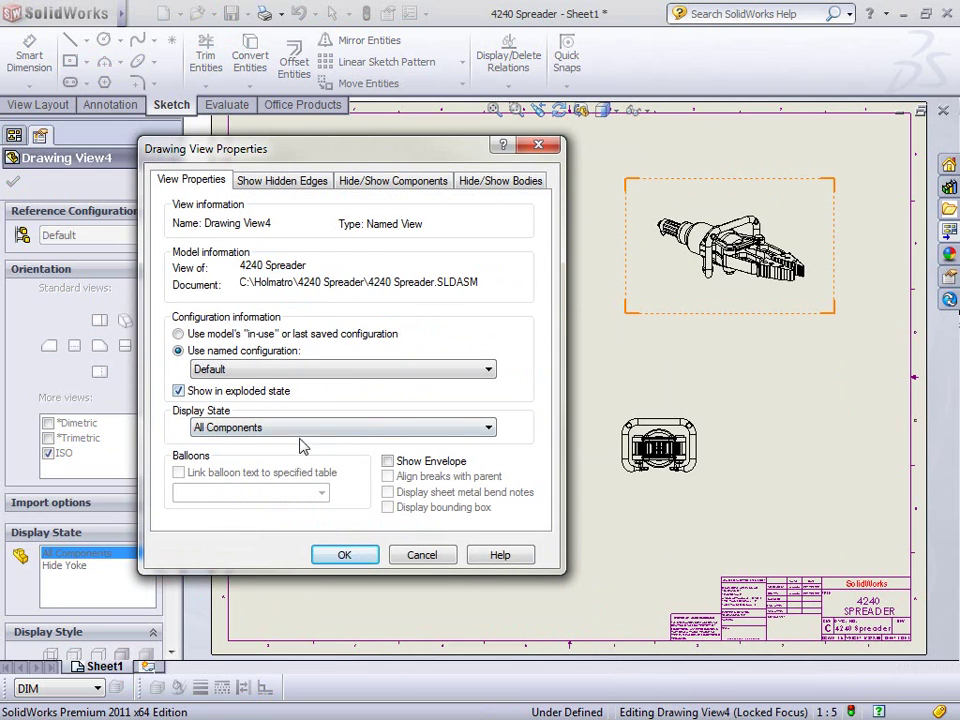
pyautogui.click(345, 556)
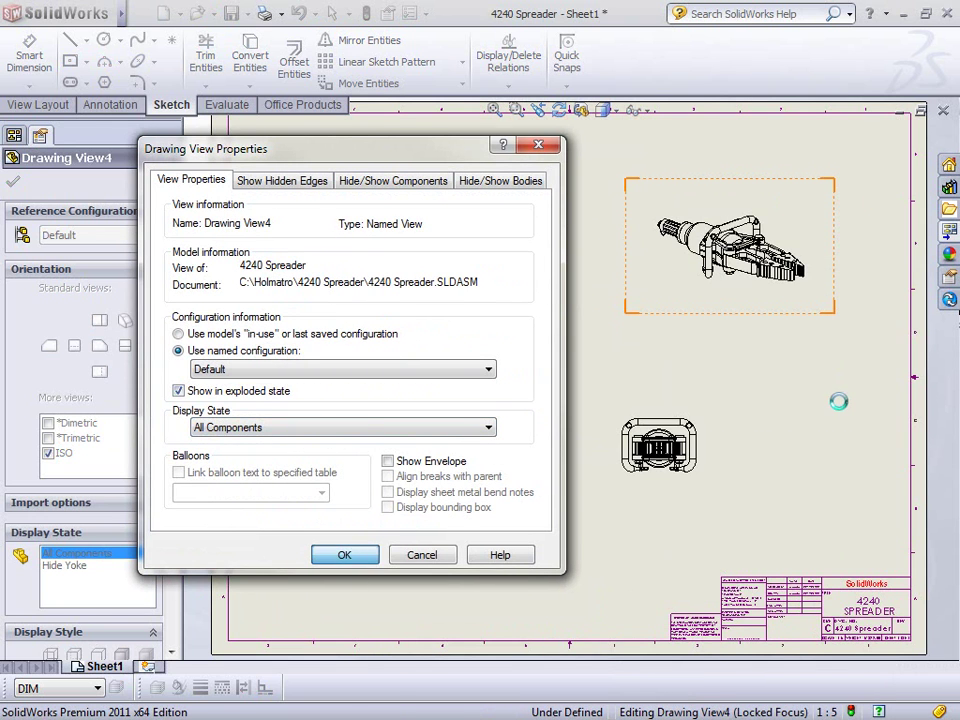
# Shift the three orthographic views toward the sheet's lower edge and raise the exploded view so that they do not overlap
pyautogui.moveTo(698, 481)
pyautogui.mouseDown()
pyautogui.moveTo(746, 476)
pyautogui.moveTo(772, 492)
pyautogui.mouseUp()
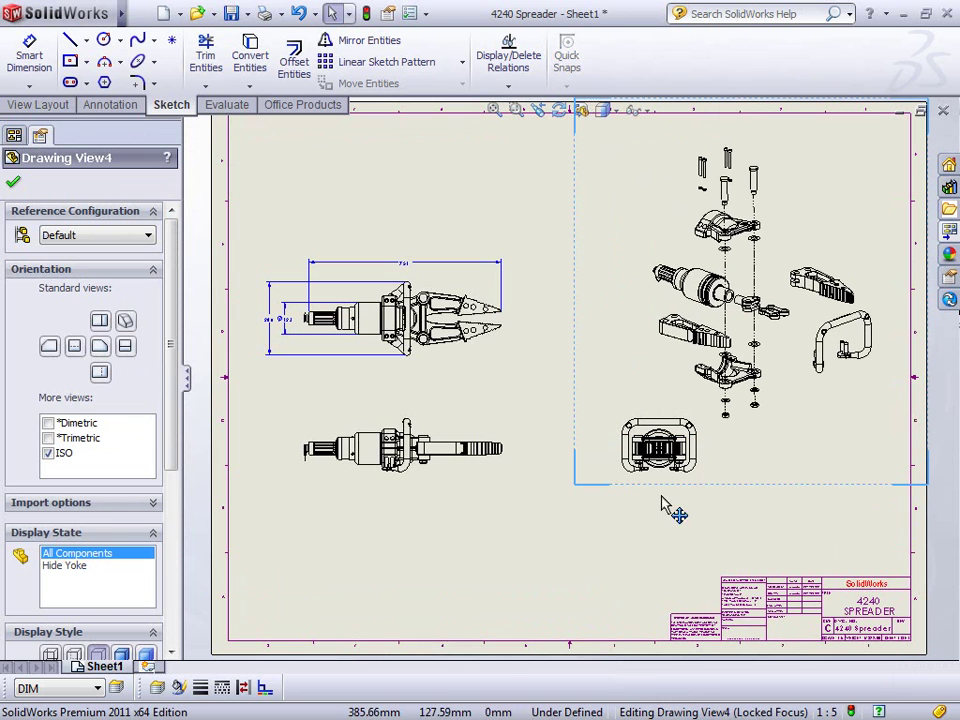
pyautogui.keyDown('ctrl'); pyautogui.click(472, 511); pyautogui.keyUp('ctrl')
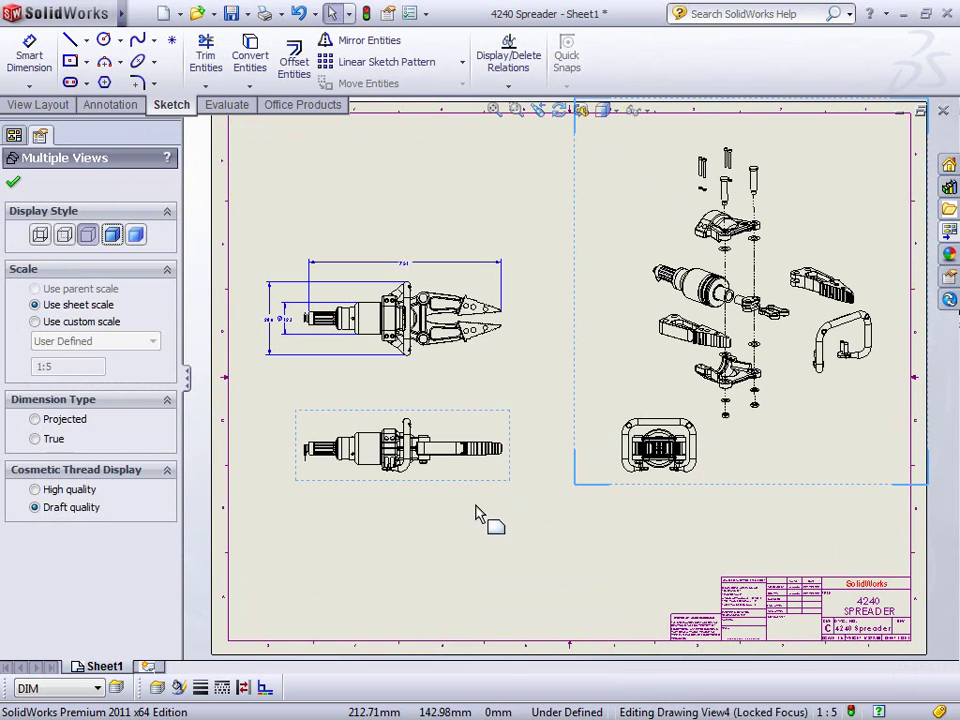
pyautogui.moveTo(456, 491); pyautogui.dragTo(446, 594)
pyautogui.press('Escape')
pyautogui.moveTo(662, 594)
pyautogui.mouseDown()
pyautogui.moveTo(580, 316)
pyautogui.moveTo(592, 205)
pyautogui.mouseUp()
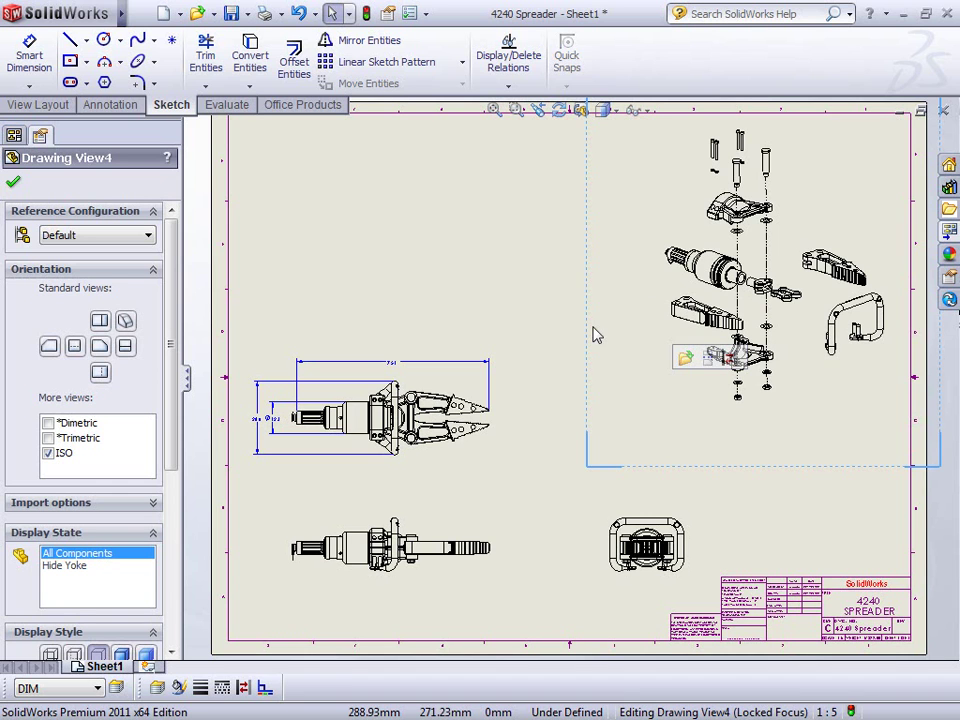
# Insert a top-level-only bill of materials for the exploded view using the bom-standard template
pyautogui.click(110, 108)
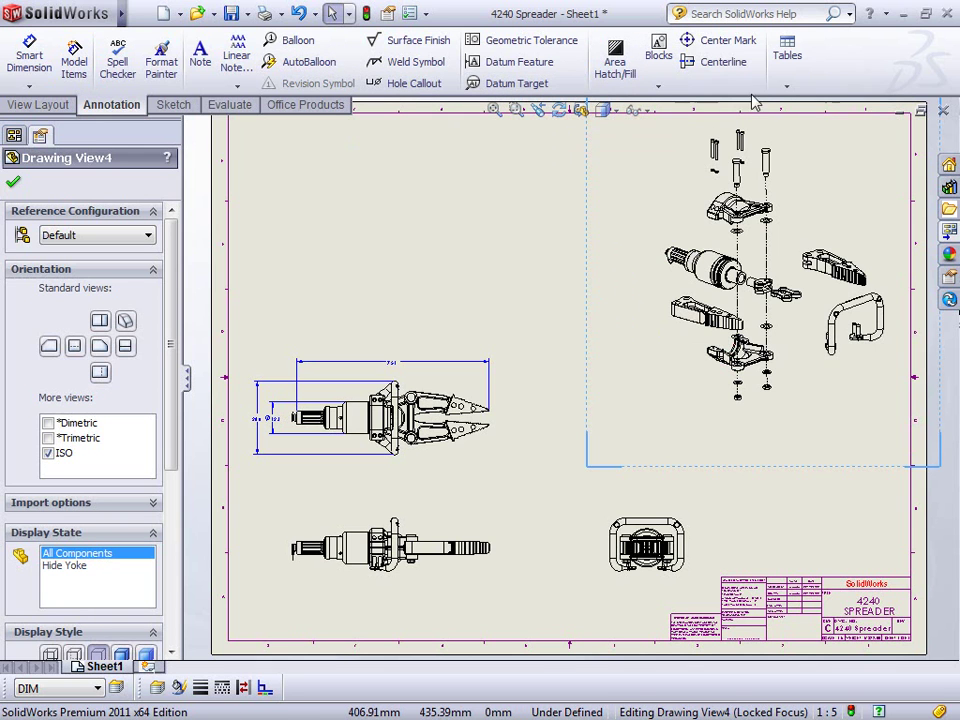
pyautogui.click(787, 55)
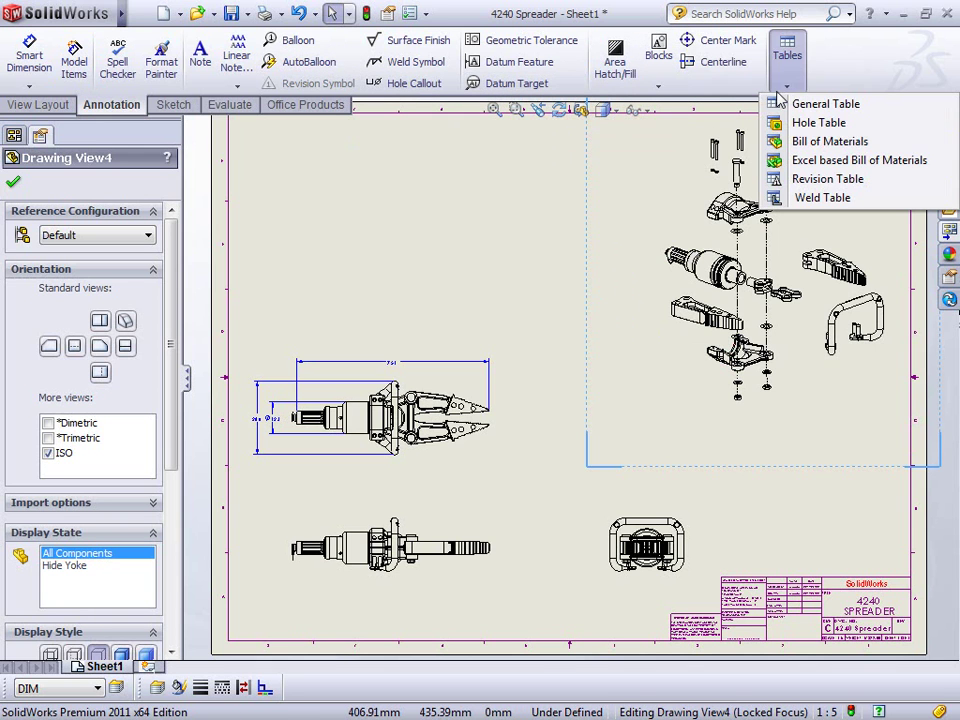
pyautogui.click(812, 147)
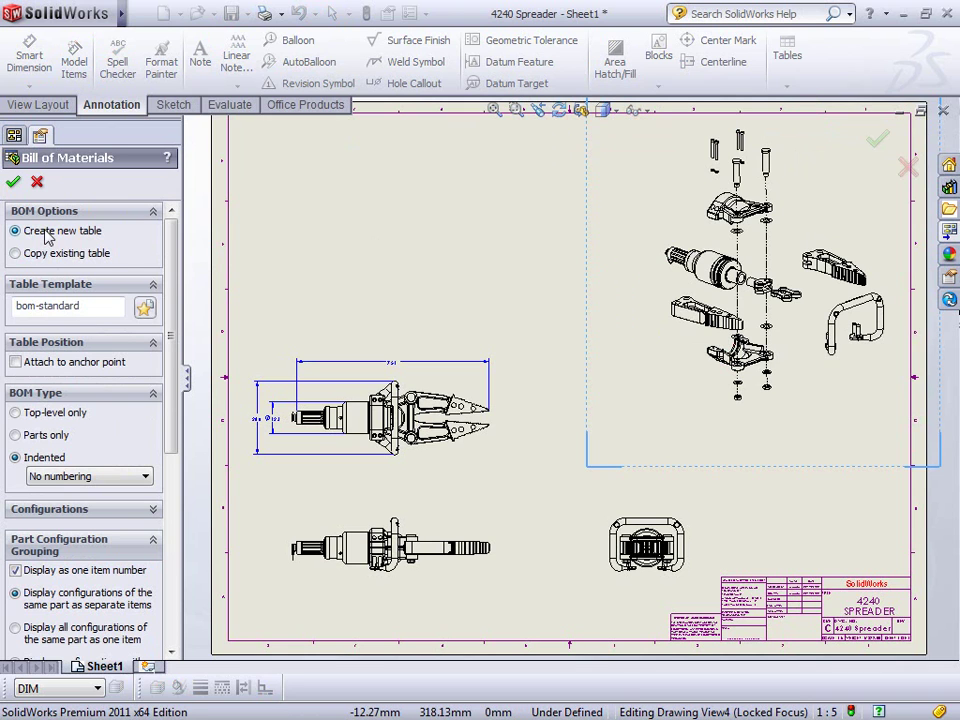
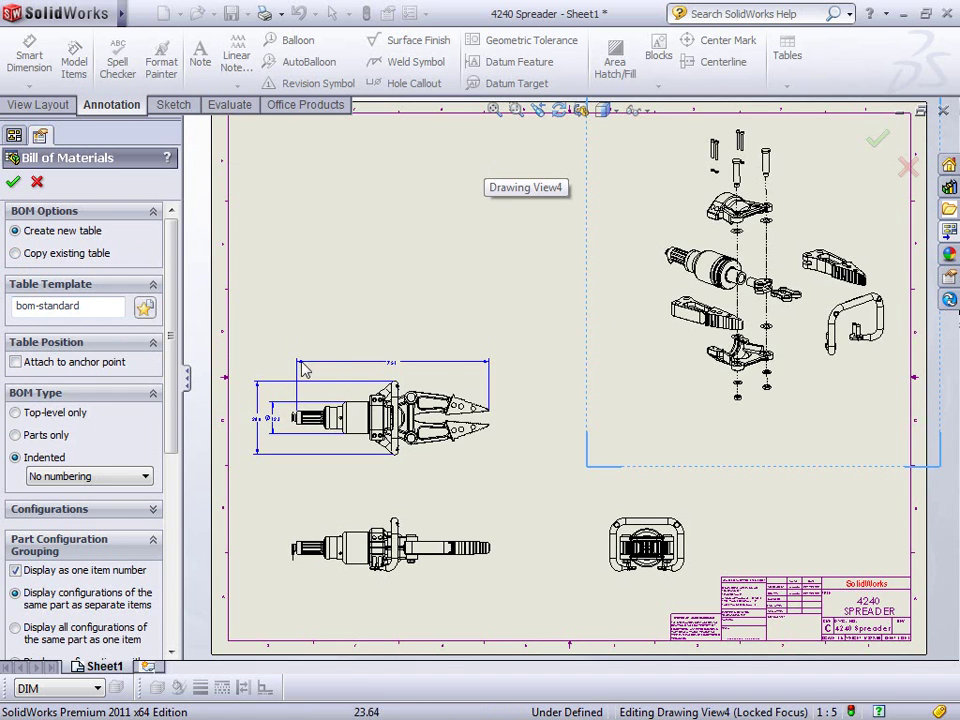
pyautogui.click(17, 413)
pyautogui.moveTo(168, 425); pyautogui.dragTo(14, 200)
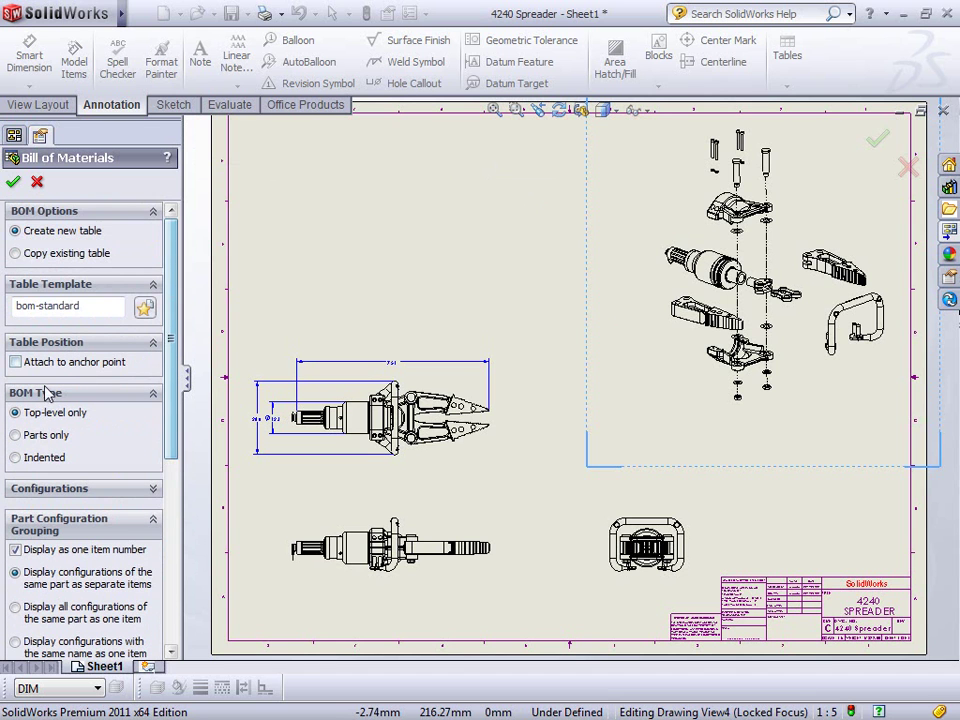
pyautogui.click(12, 181)
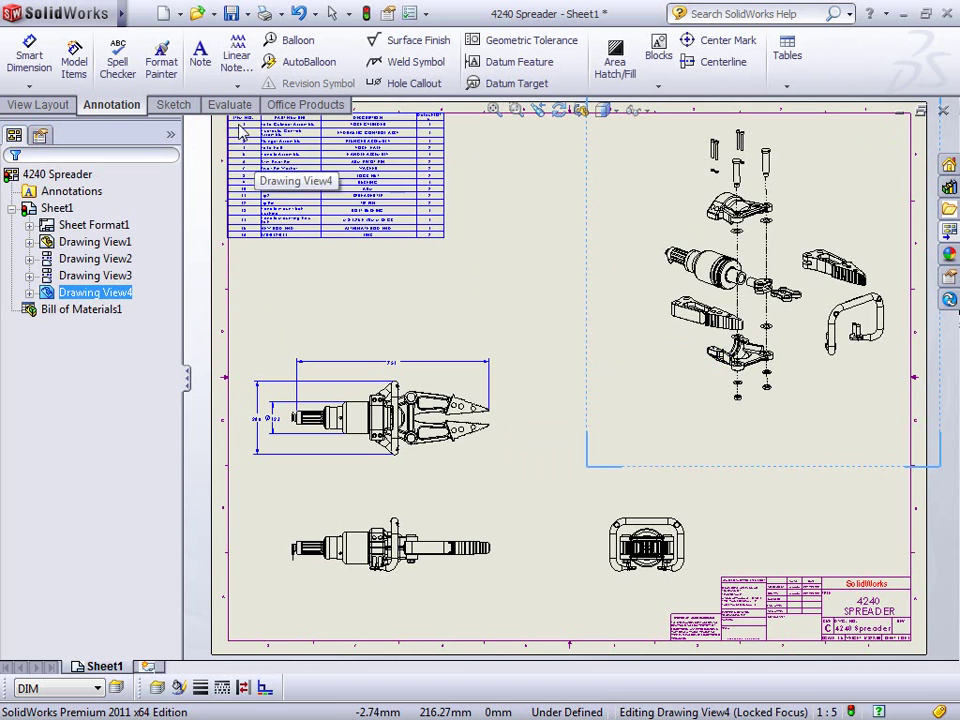
# Examine the bill of materials' part numbers, descriptions, quantities and component previews
pyautogui.click(265, 158)
pyautogui.scroll(-6, 268, 152)
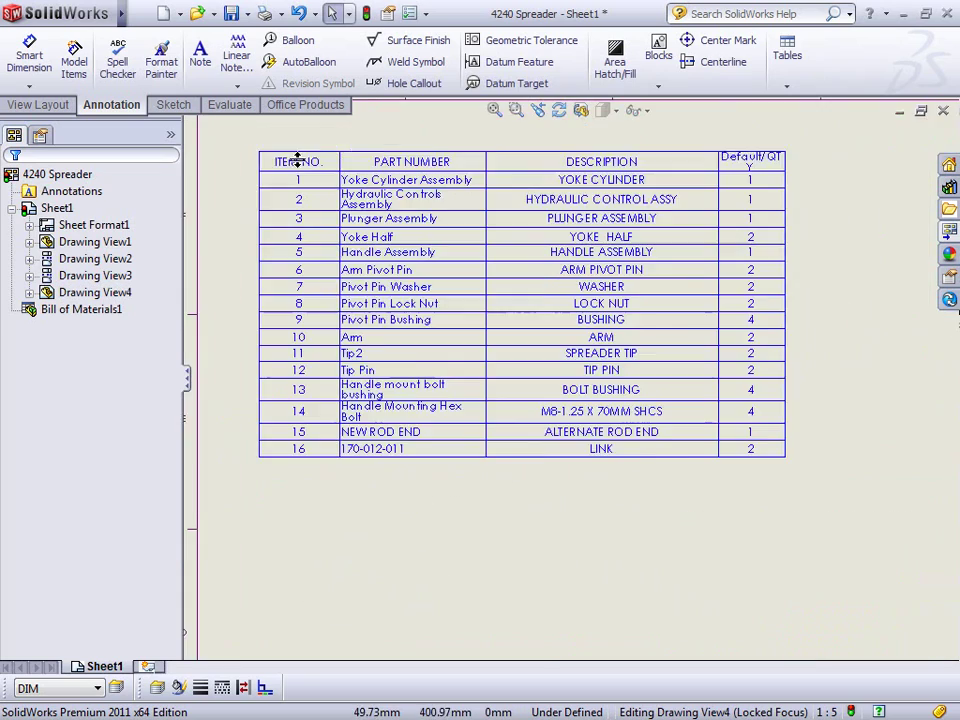
pyautogui.scroll(5, 305, 197)
pyautogui.moveTo(418, 292); pyautogui.dragTo(352, 224)
pyautogui.click(354, 229)
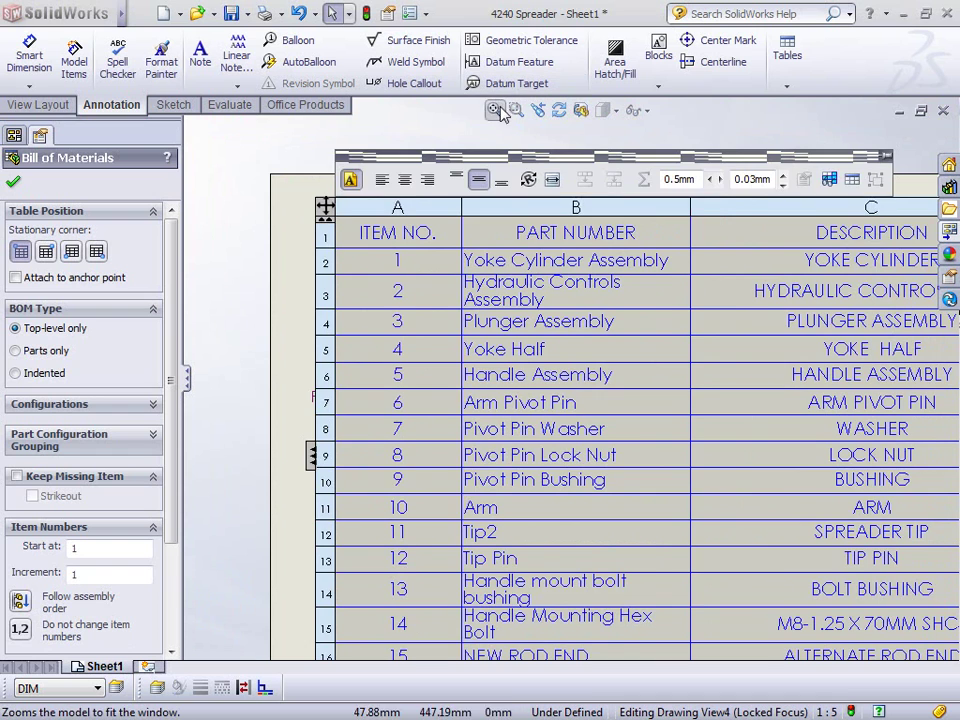
pyautogui.click(495, 110)
pyautogui.click(514, 326)
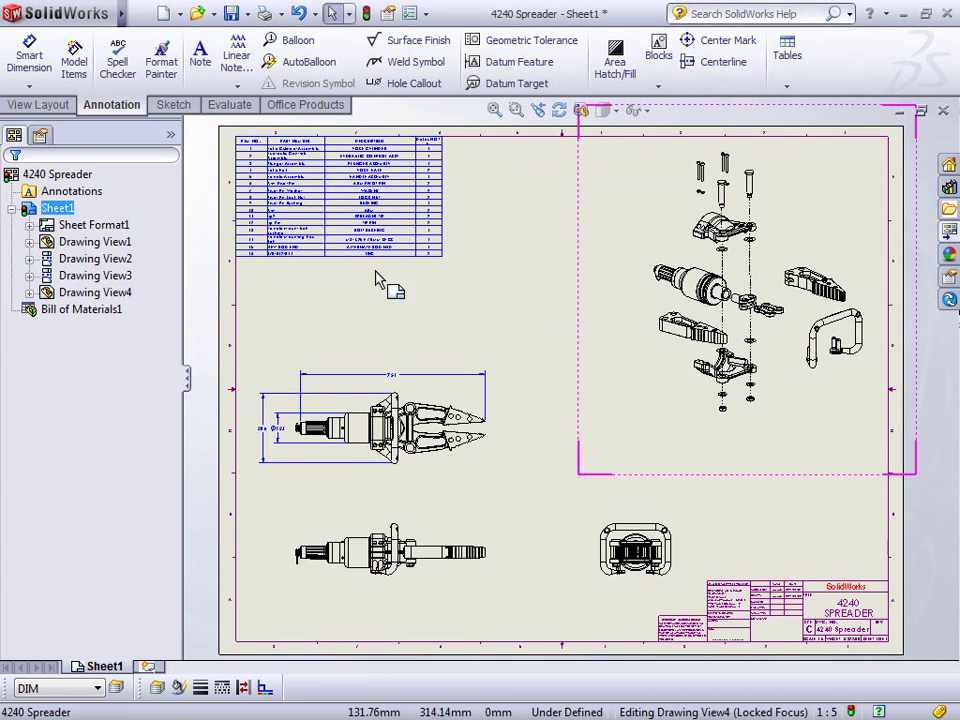
pyautogui.click(240, 232)
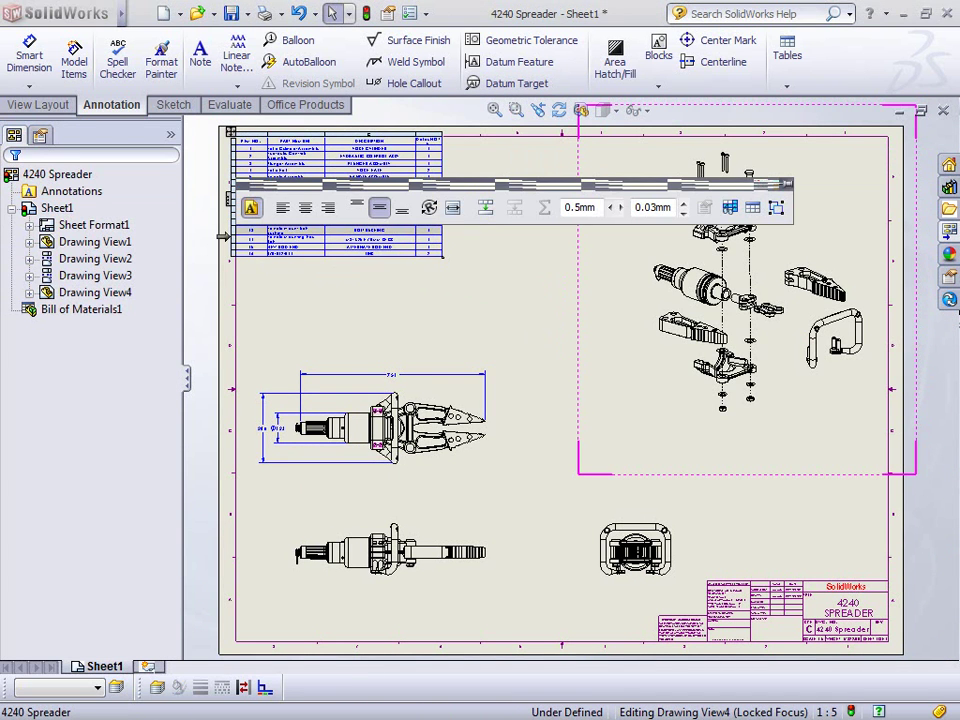
pyautogui.press('Escape')
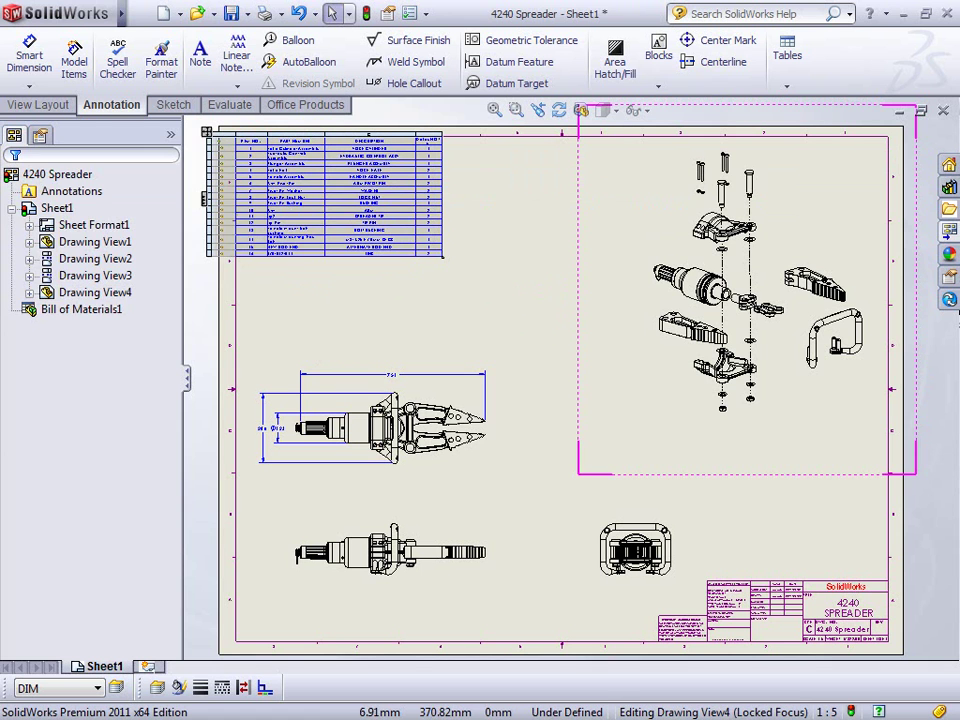
pyautogui.click(226, 206)
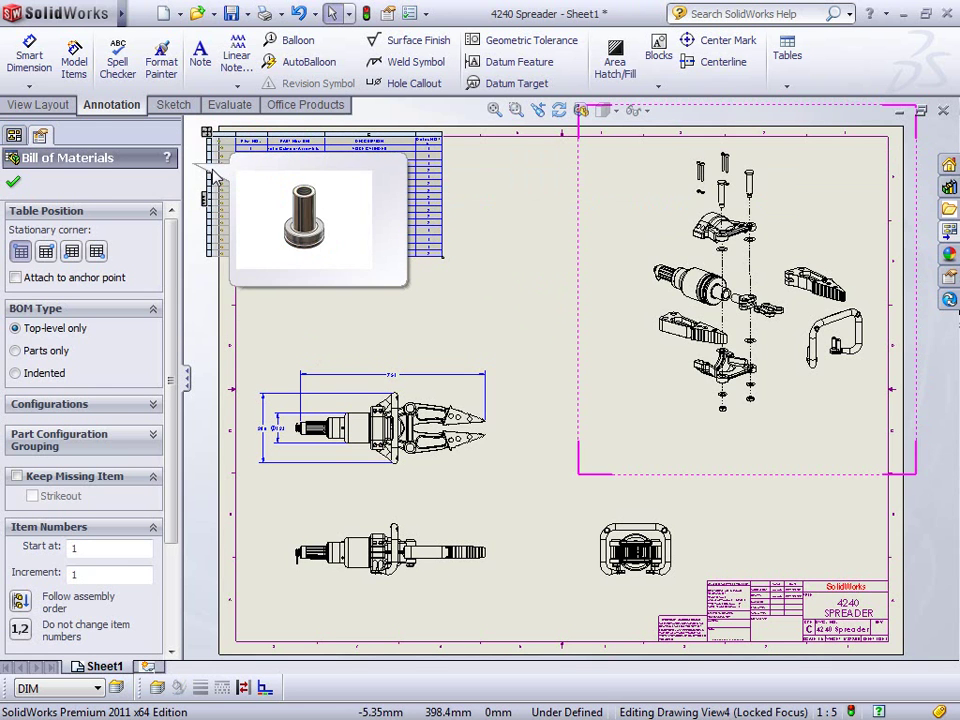
# Move the exploded view left on the sheet, closer to the bill of materials
pyautogui.click(383, 309)
pyautogui.scroll(-5, 246, 204)
pyautogui.scroll(5, 628, 300)
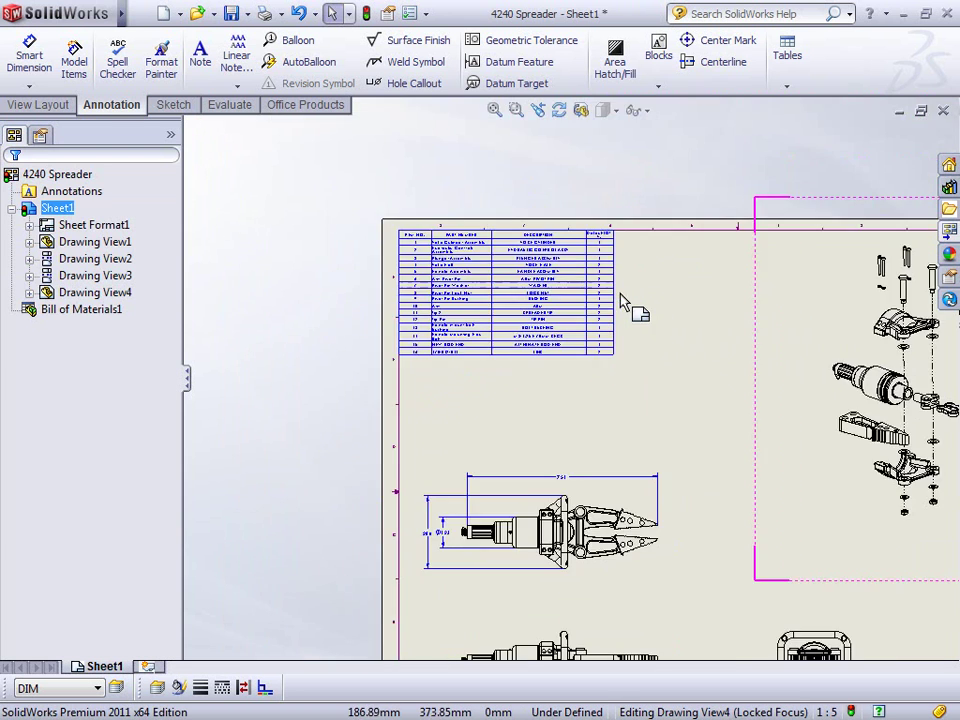
pyautogui.scroll(-3, 706, 385)
pyautogui.moveTo(706, 385)
pyautogui.mouseDown()
pyautogui.moveTo(521, 349)
pyautogui.moveTo(469, 388)
pyautogui.mouseUp()
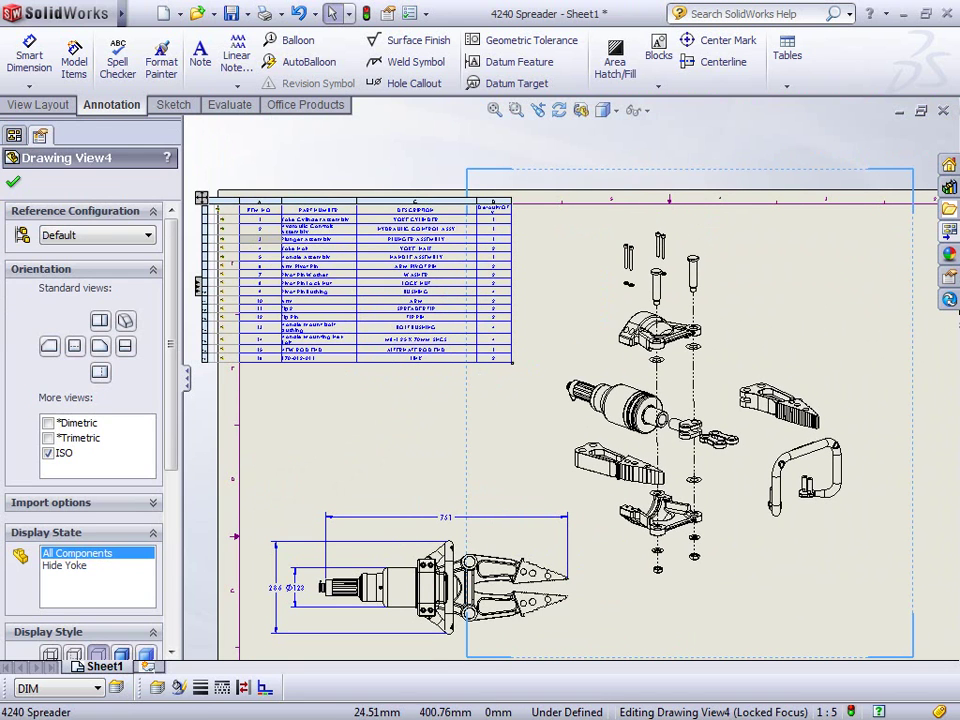
# Check how bill of materials rows correspond to the arm, cylinder and handle components in the exploded view
pyautogui.click(259, 242)
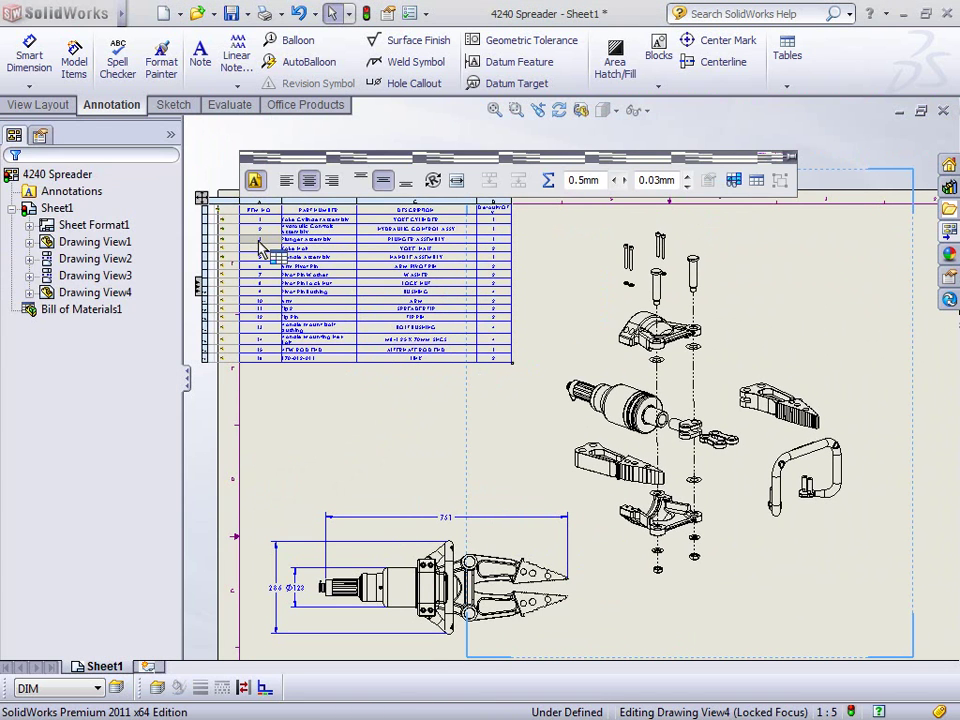
pyautogui.click(306, 285)
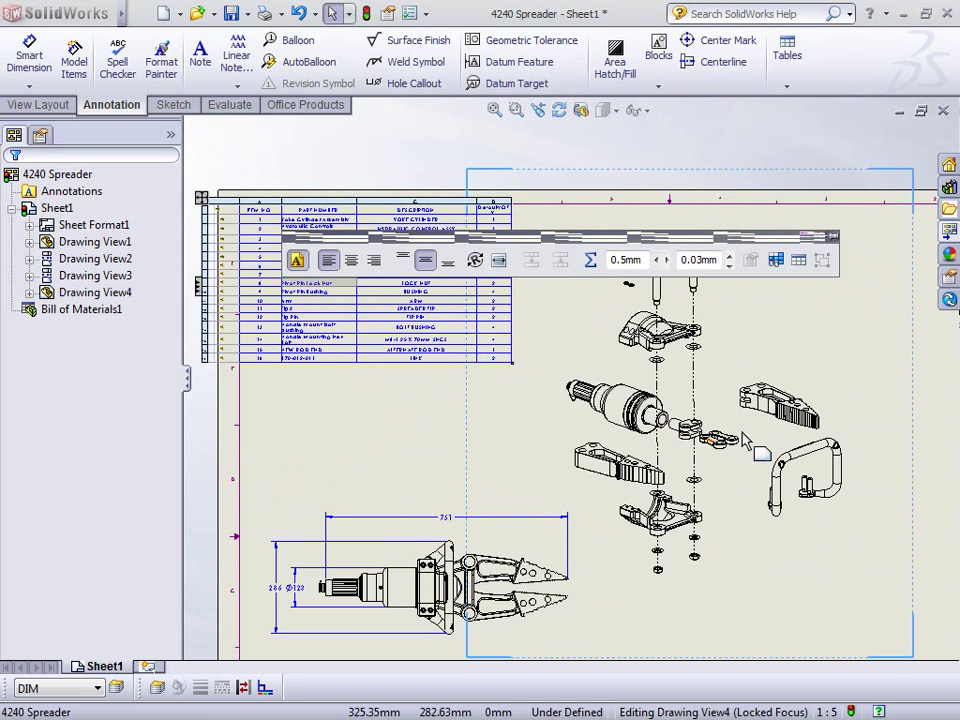
pyautogui.click(778, 420)
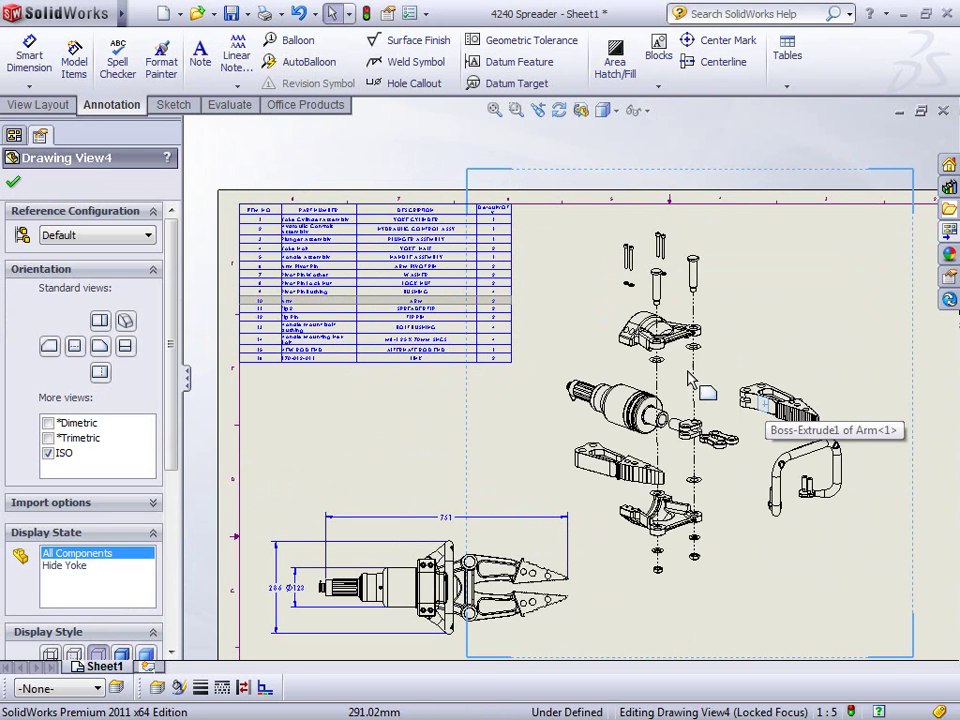
pyautogui.click(622, 402)
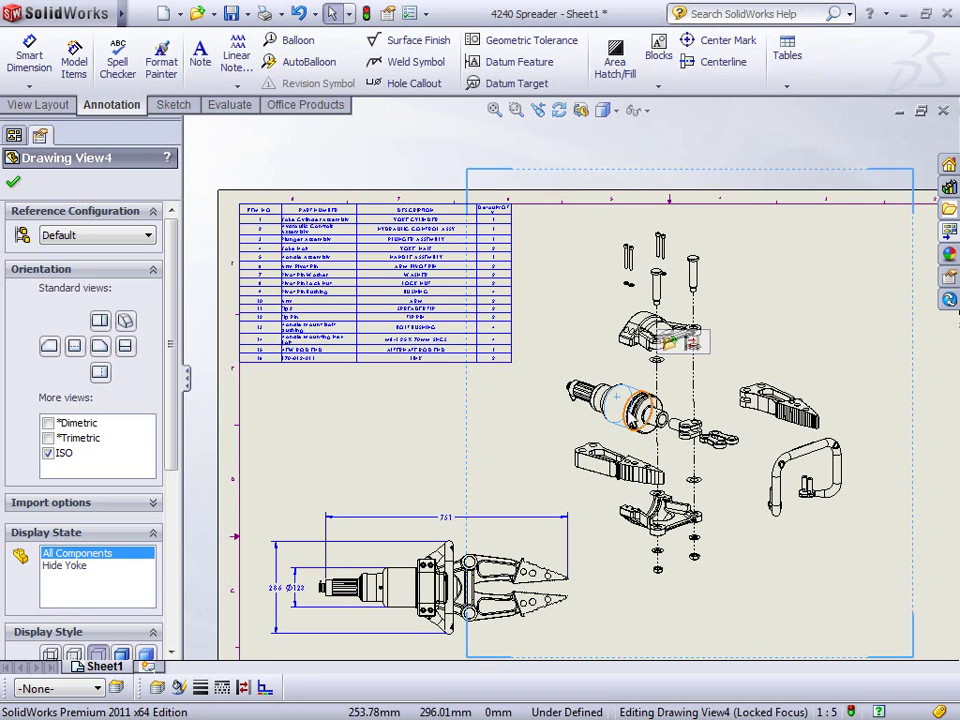
pyautogui.click(592, 468)
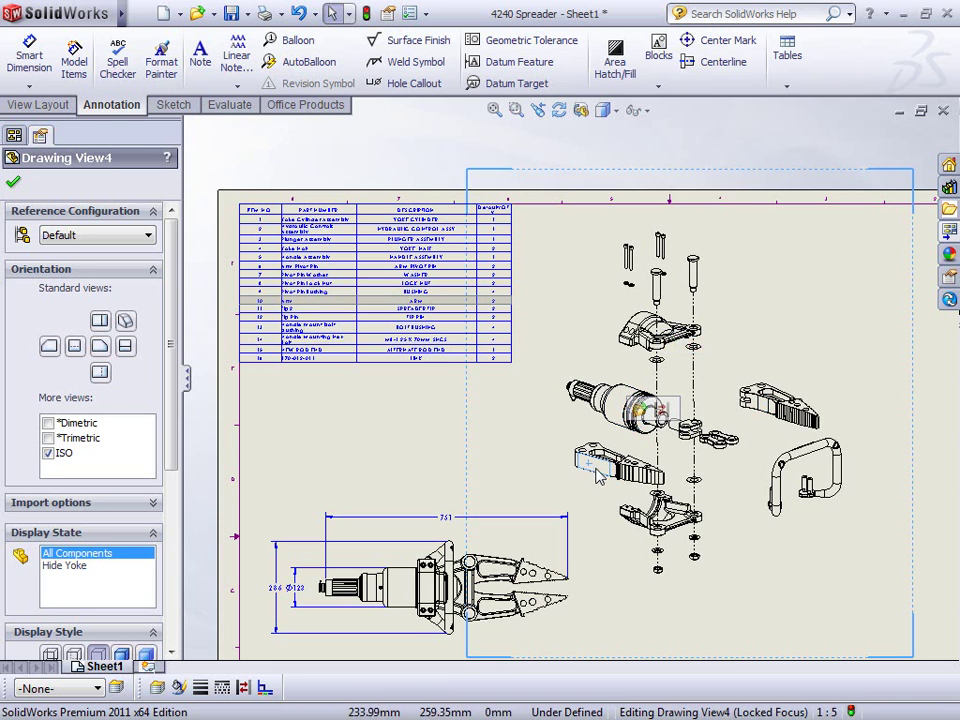
pyautogui.click(809, 457)
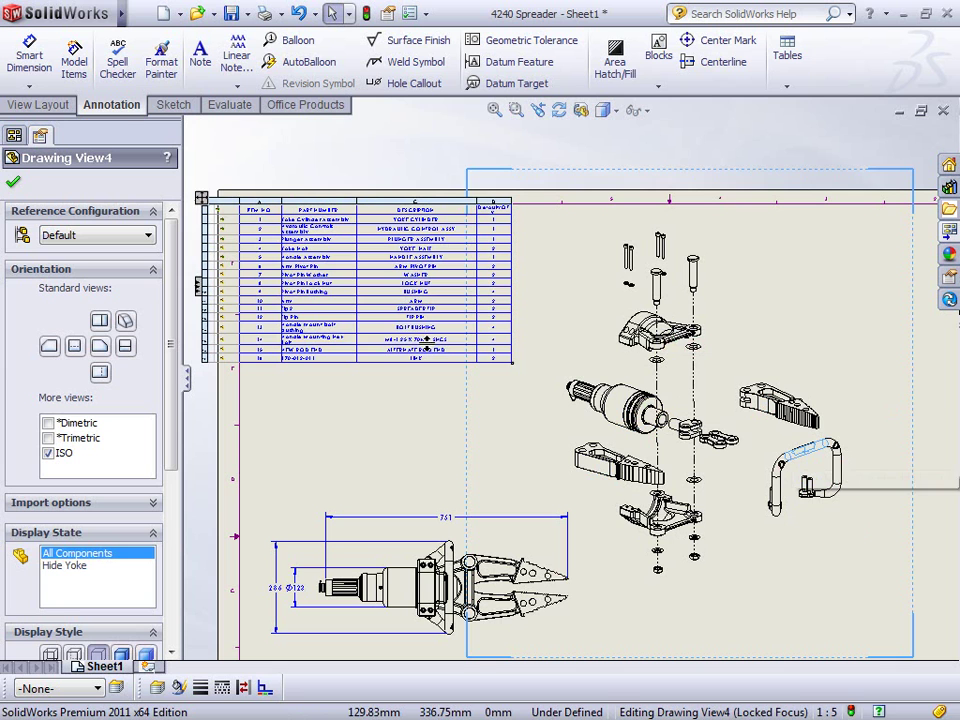
# Change the bill of materials type to Indented
pyautogui.click(220, 212)
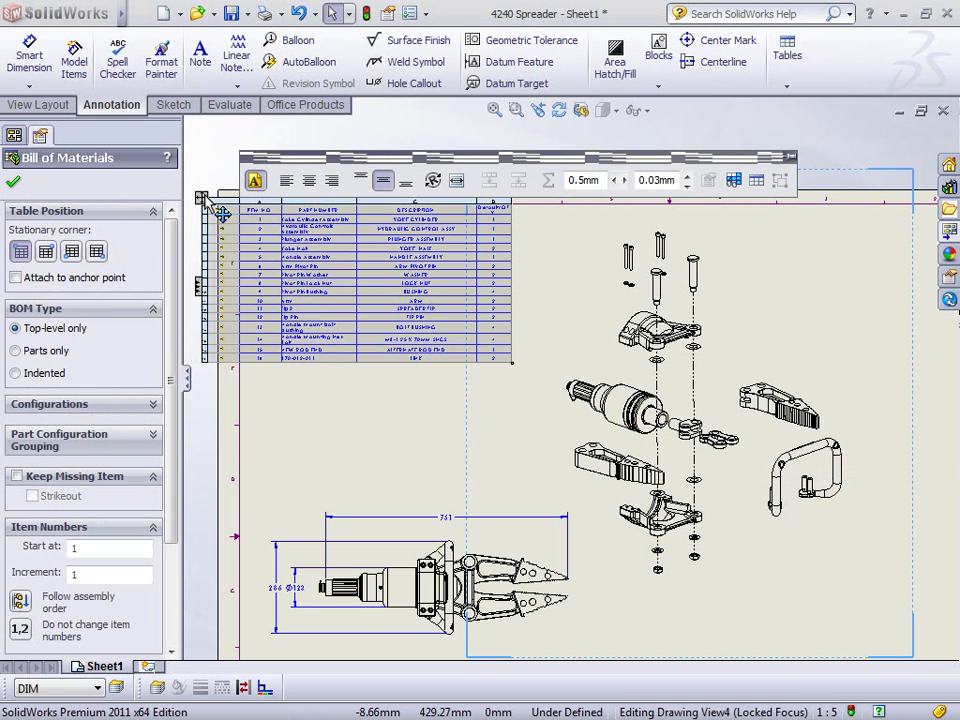
pyautogui.click(45, 379)
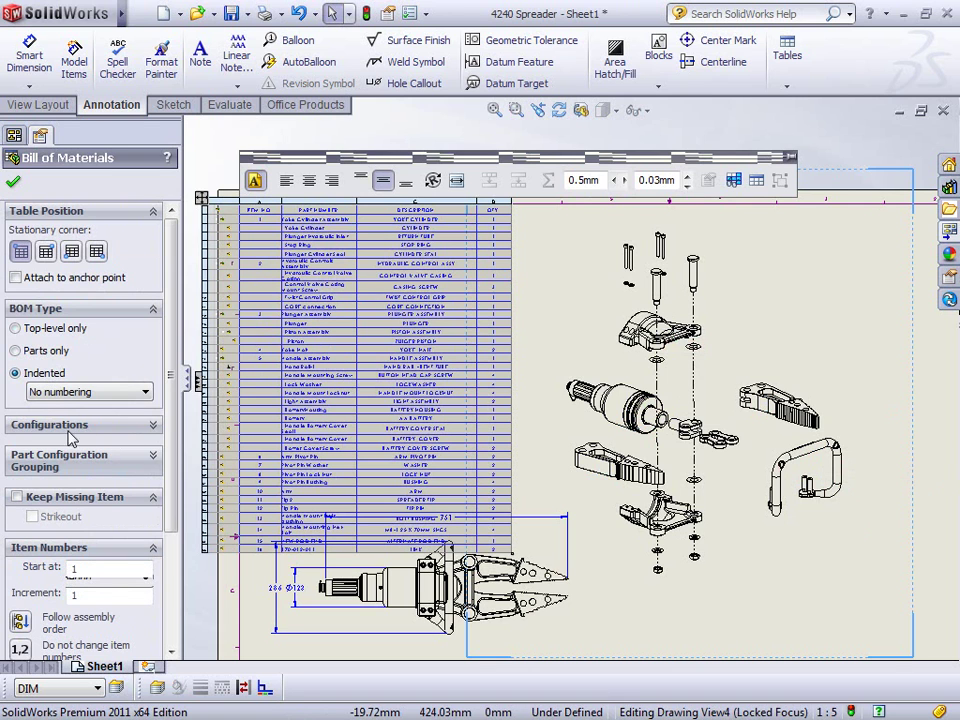
# Set the indented bill of materials to Detailed numbering
pyautogui.click(57, 393)
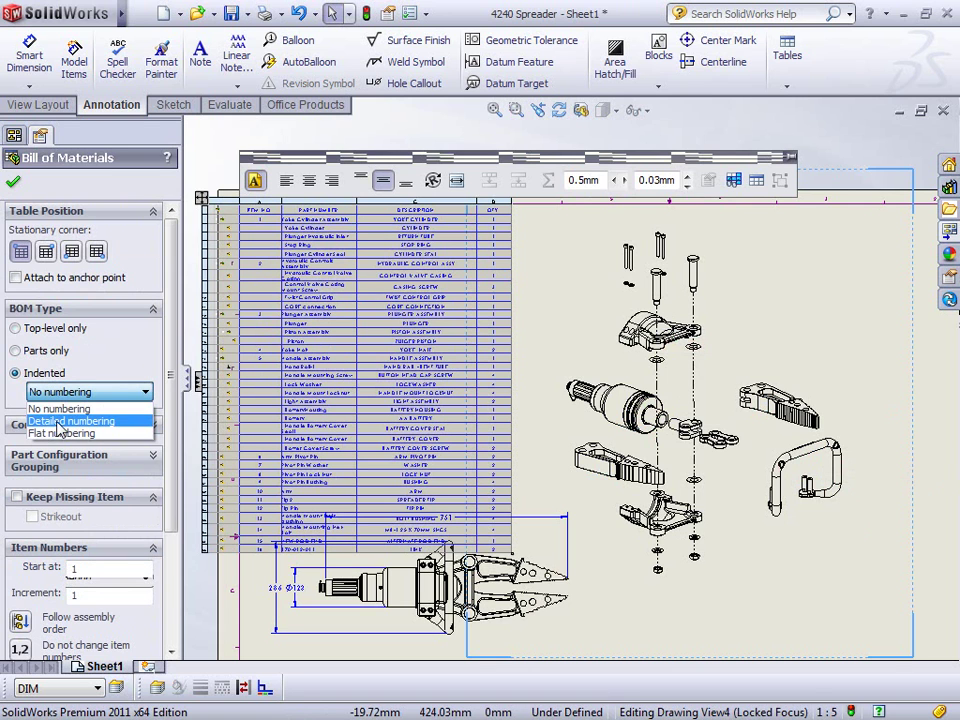
pyautogui.click(60, 422)
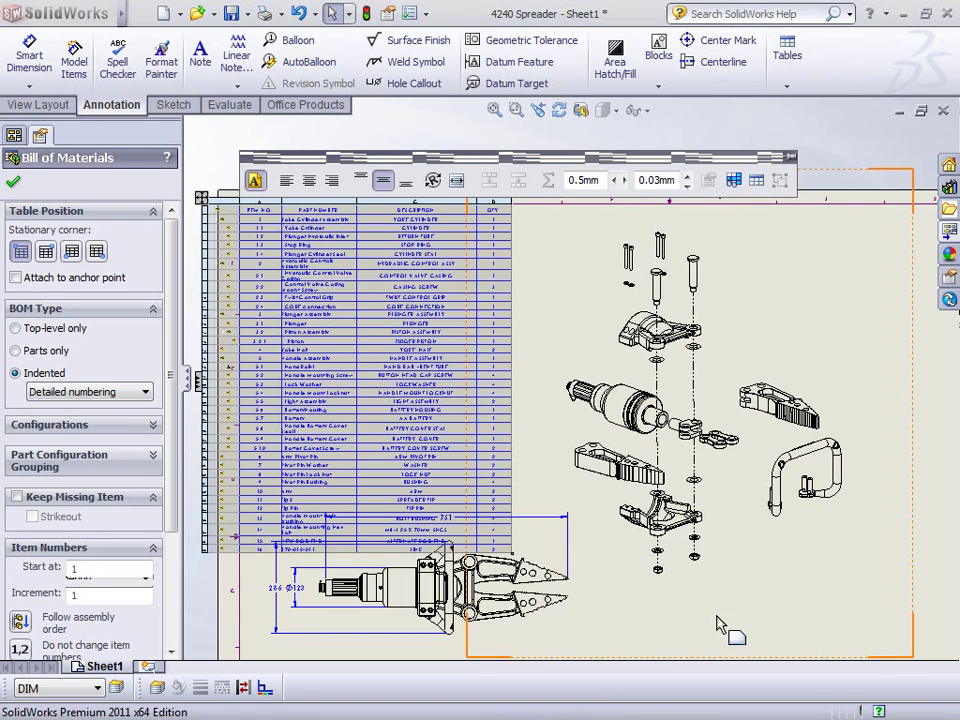
pyautogui.click(812, 460)
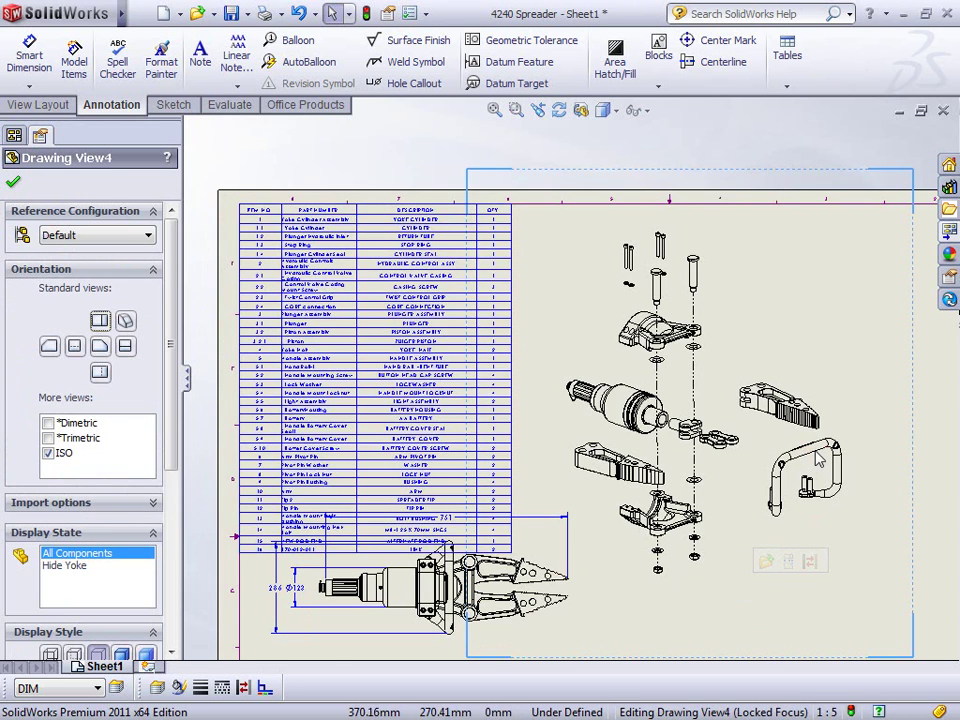
# Check which bill of materials row corresponds to the hand rail in the exploded view
pyautogui.scroll(-2, 818, 455)
pyautogui.scroll(3, 770, 450)
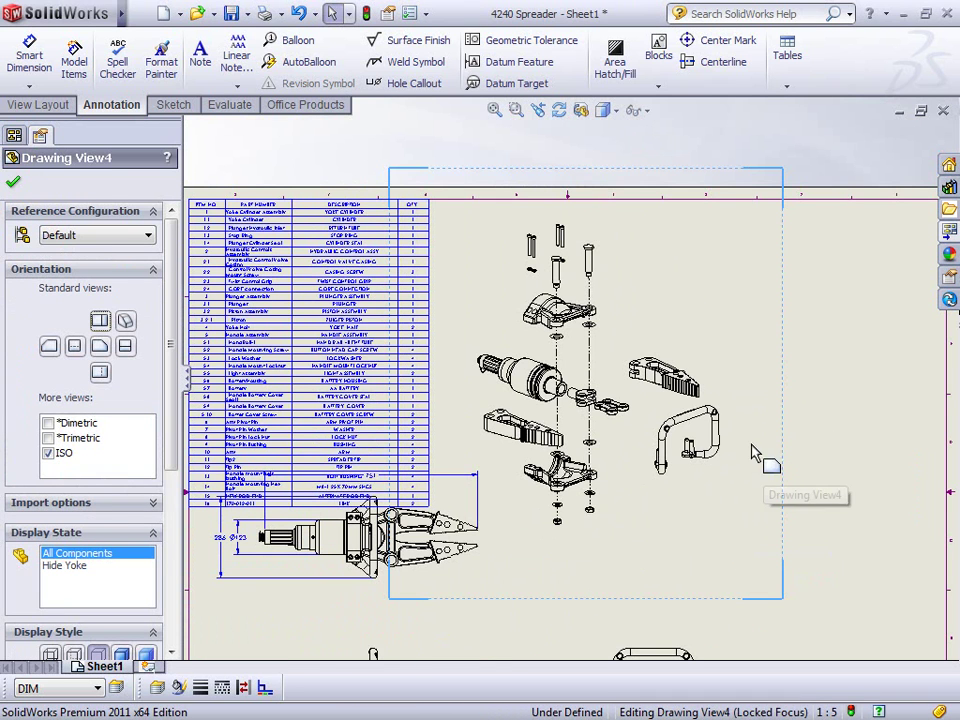
pyautogui.click(704, 420)
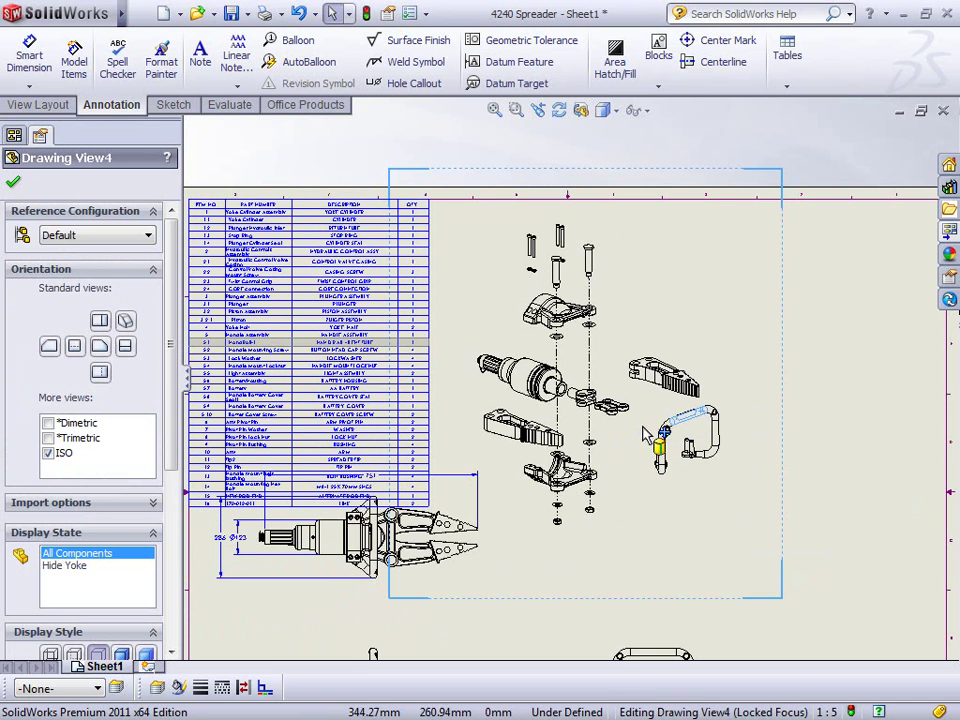
# Move the exploded view to the sheet's upper right and arrange the three orthographic views below the bill of materials
pyautogui.click(494, 110)
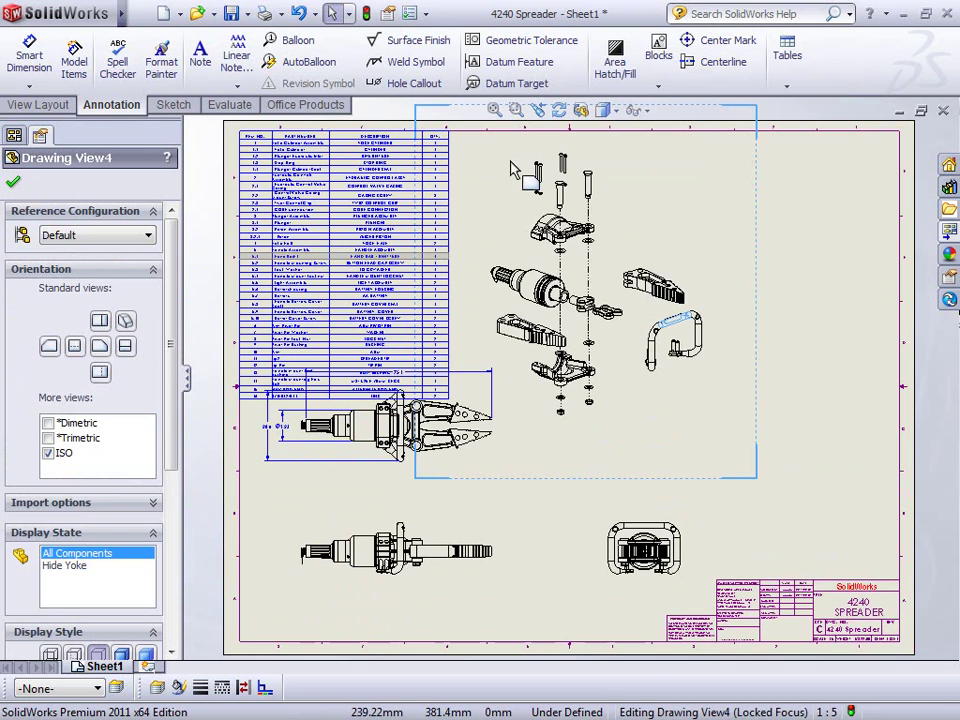
pyautogui.moveTo(704, 482)
pyautogui.mouseDown()
pyautogui.moveTo(748, 497)
pyautogui.moveTo(900, 501)
pyautogui.moveTo(843, 497)
pyautogui.mouseUp()
pyautogui.moveTo(491, 469)
pyautogui.mouseDown()
pyautogui.moveTo(516, 491)
pyautogui.moveTo(513, 513)
pyautogui.mouseUp()
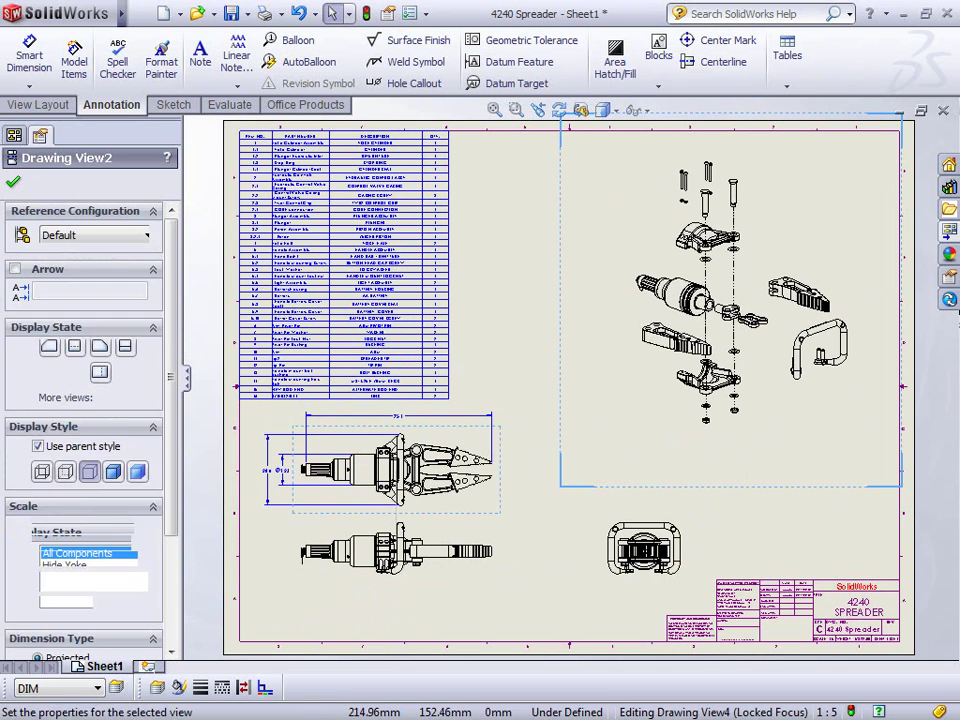
pyautogui.moveTo(497, 598); pyautogui.dragTo(518, 617)
pyautogui.moveTo(601, 608); pyautogui.dragTo(566, 609)
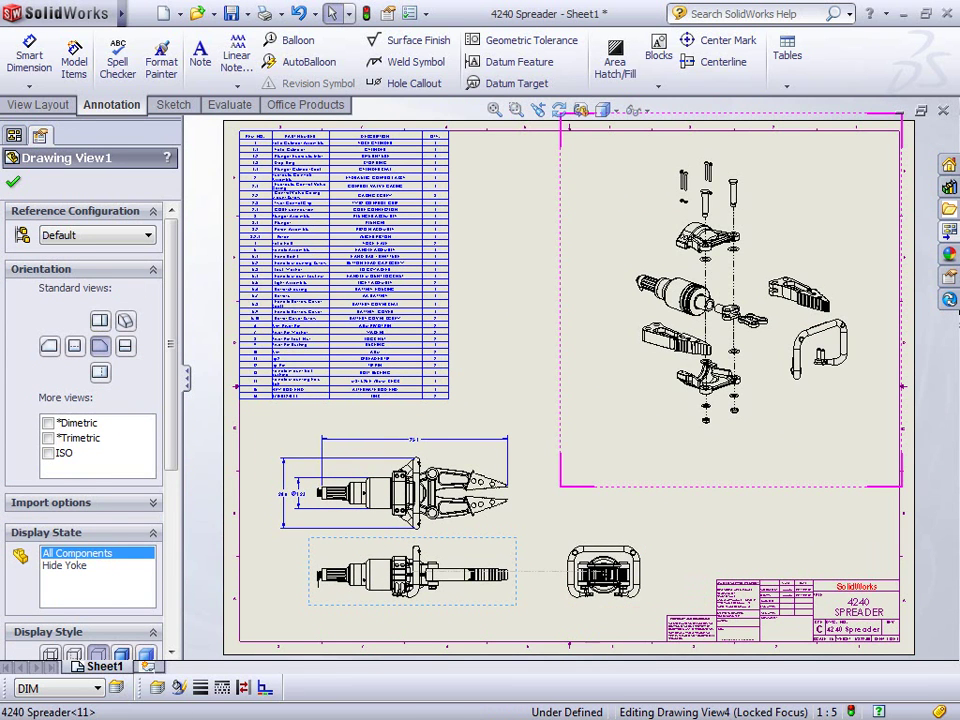
pyautogui.moveTo(520, 520); pyautogui.dragTo(521, 513)
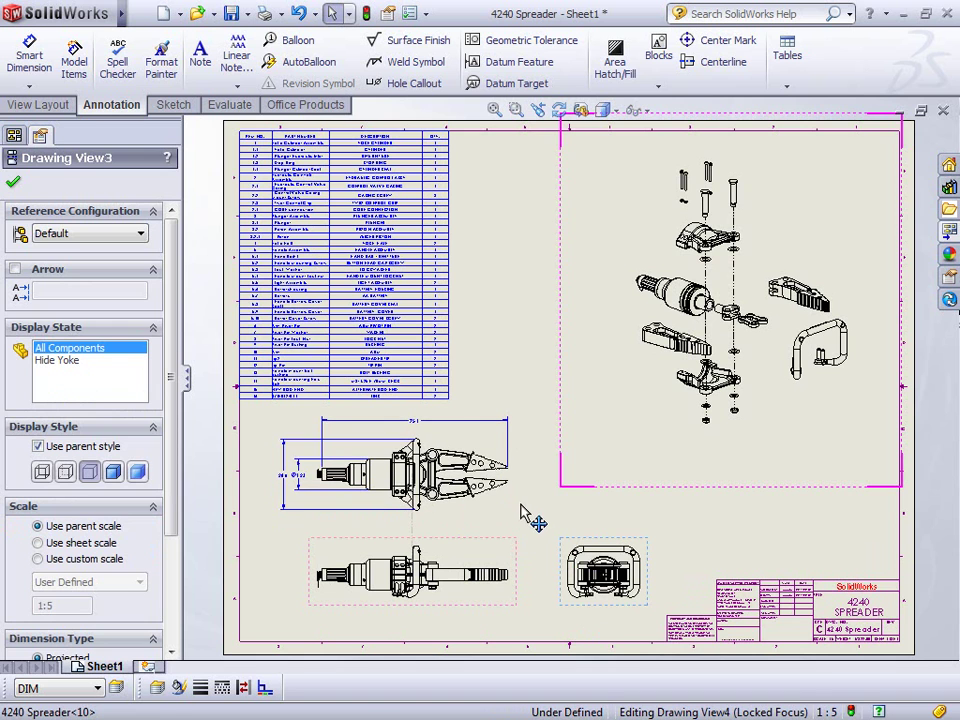
# Auto-balloon the exploded view using the Circular balloon layout
pyautogui.click(581, 403)
pyautogui.click(610, 350)
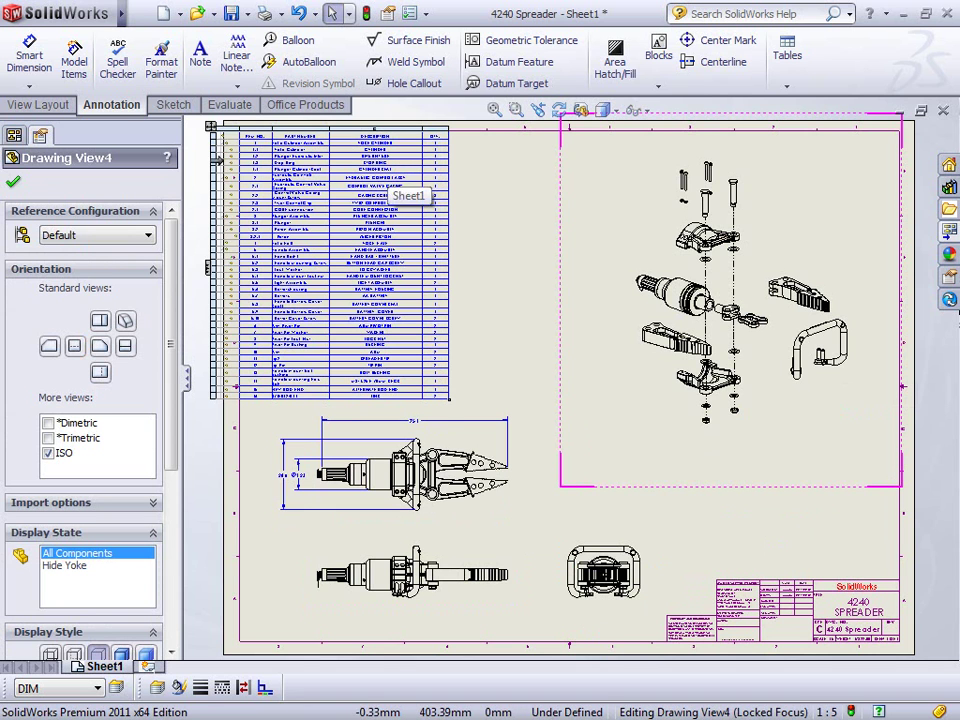
pyautogui.click(290, 62)
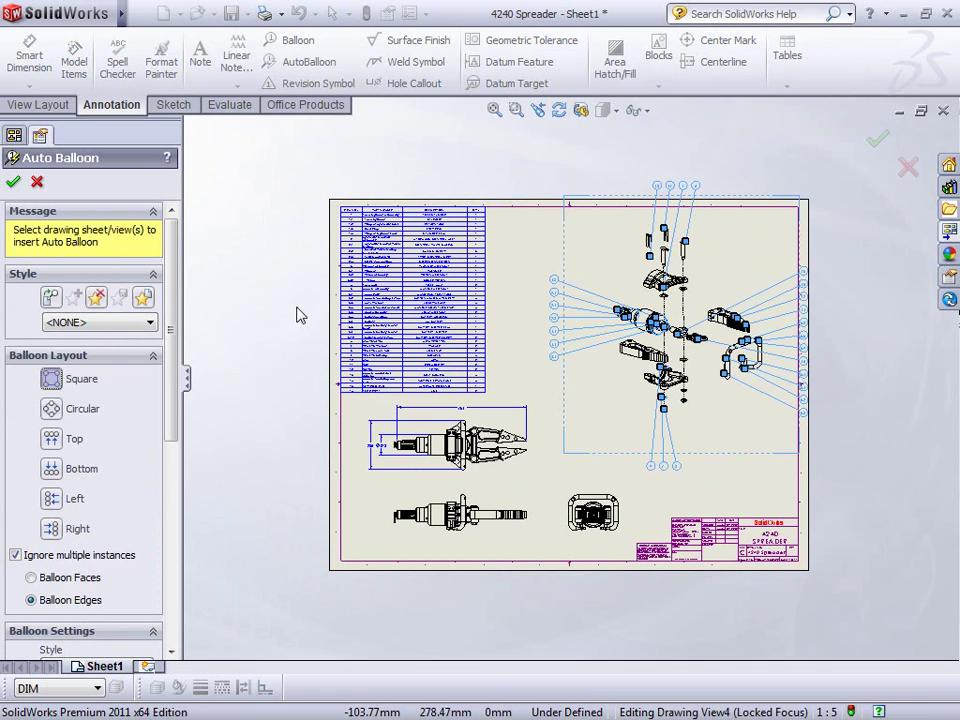
pyautogui.click(97, 418)
# Tighten the balloon circle around the exploded view, accept the balloons and shift the view inside the sheet border
pyautogui.moveTo(634, 150); pyautogui.dragTo(678, 214)
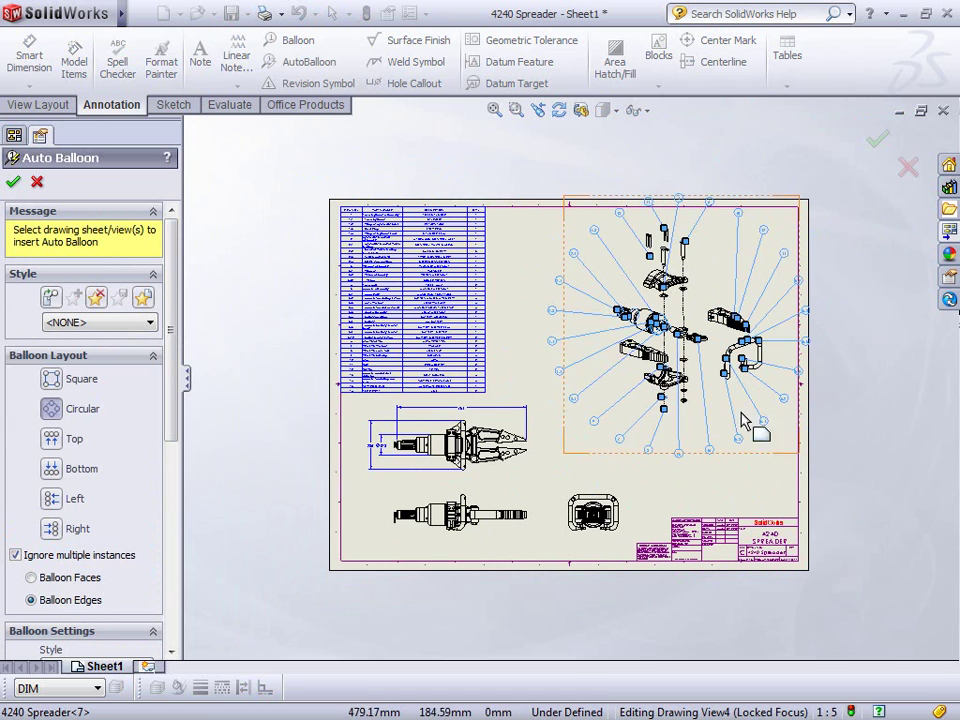
pyautogui.moveTo(786, 467); pyautogui.dragTo(762, 486)
pyautogui.moveTo(618, 155); pyautogui.dragTo(676, 212)
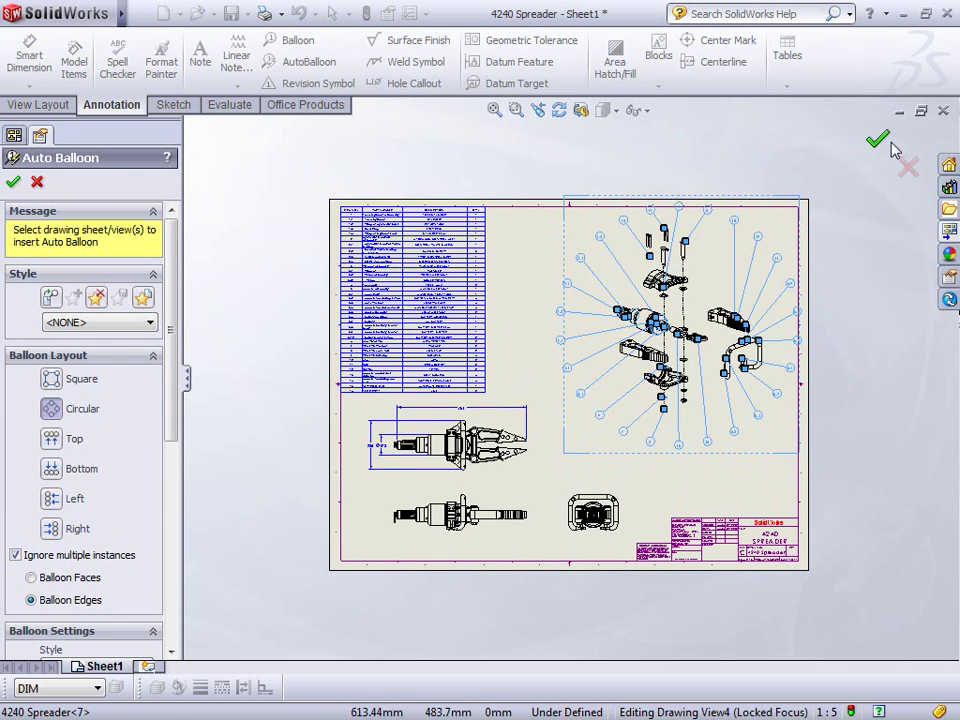
pyautogui.click(882, 143)
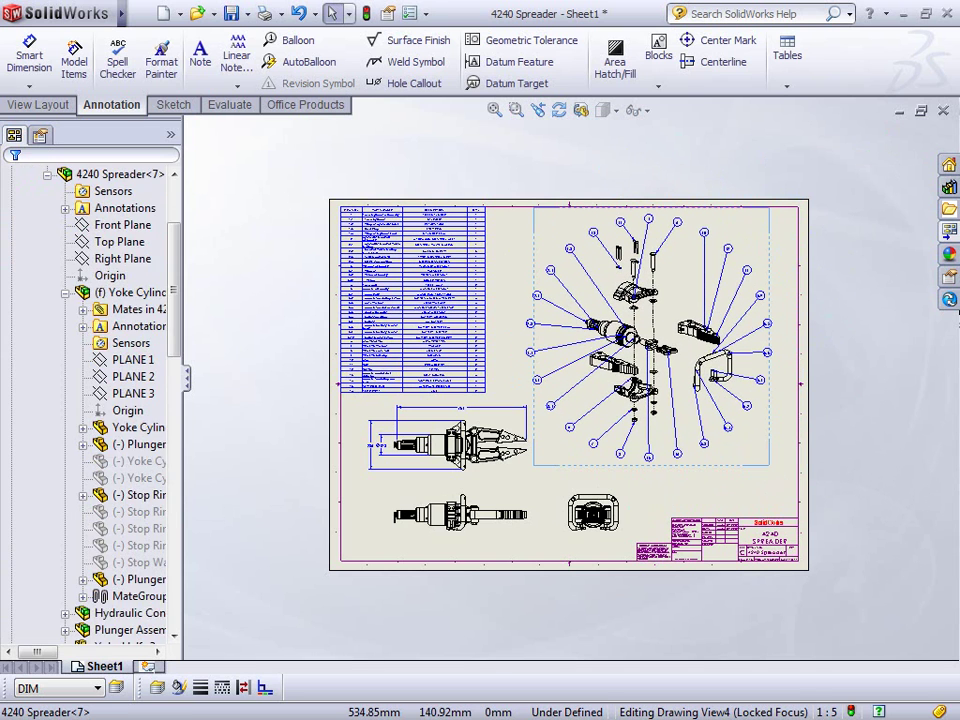
pyautogui.click(770, 478)
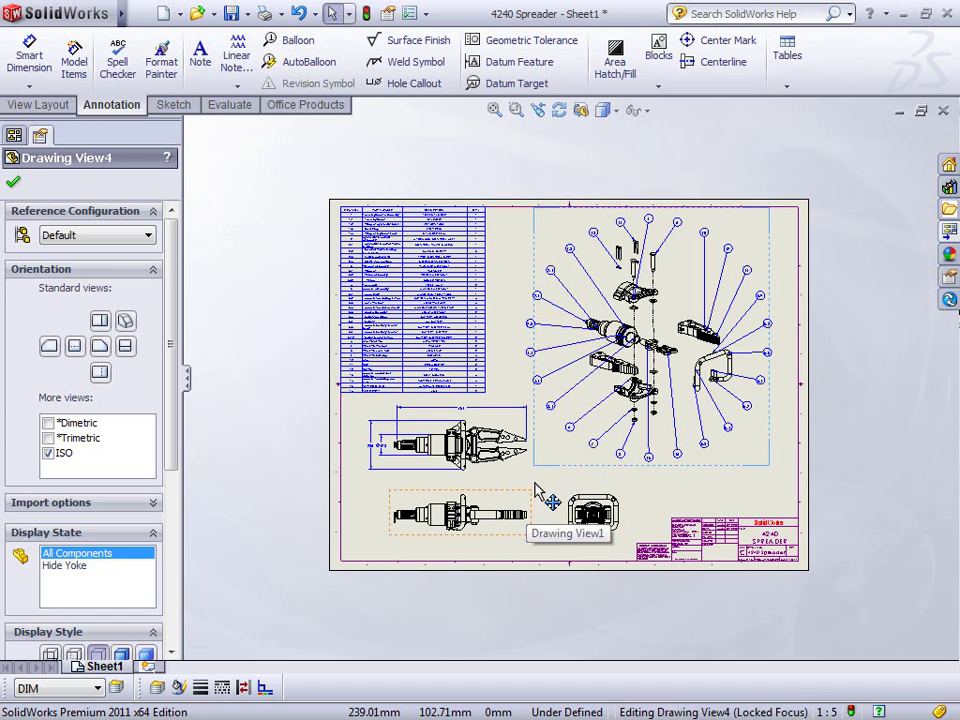
# Add a second sheet and place only the 4240 Spreader's Bottom view on it, without projected views
pyautogui.click(148, 666)
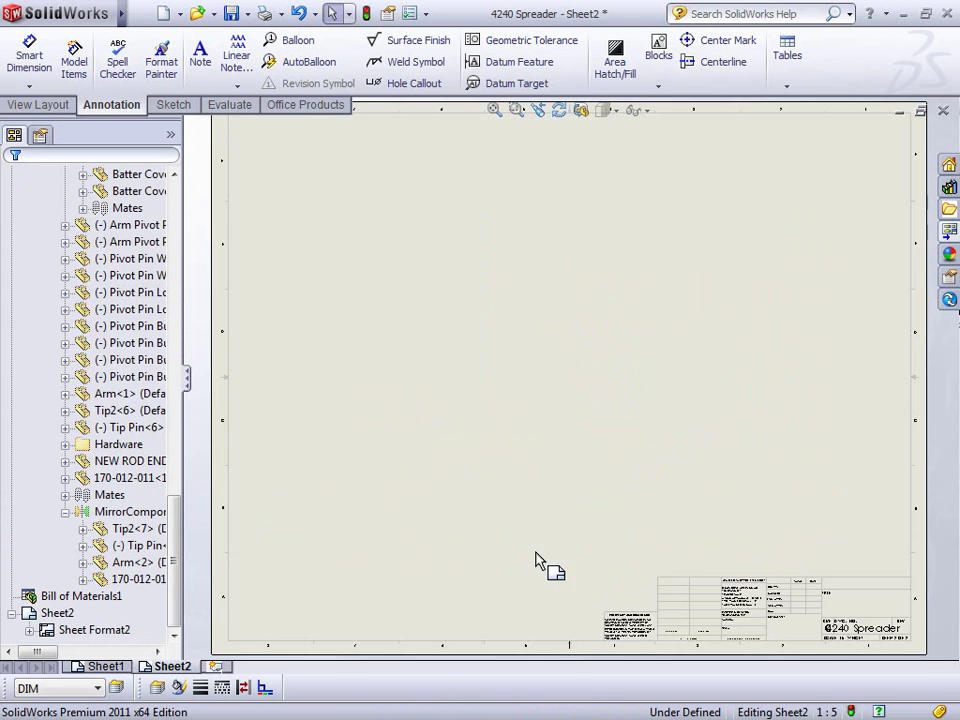
pyautogui.click(950, 232)
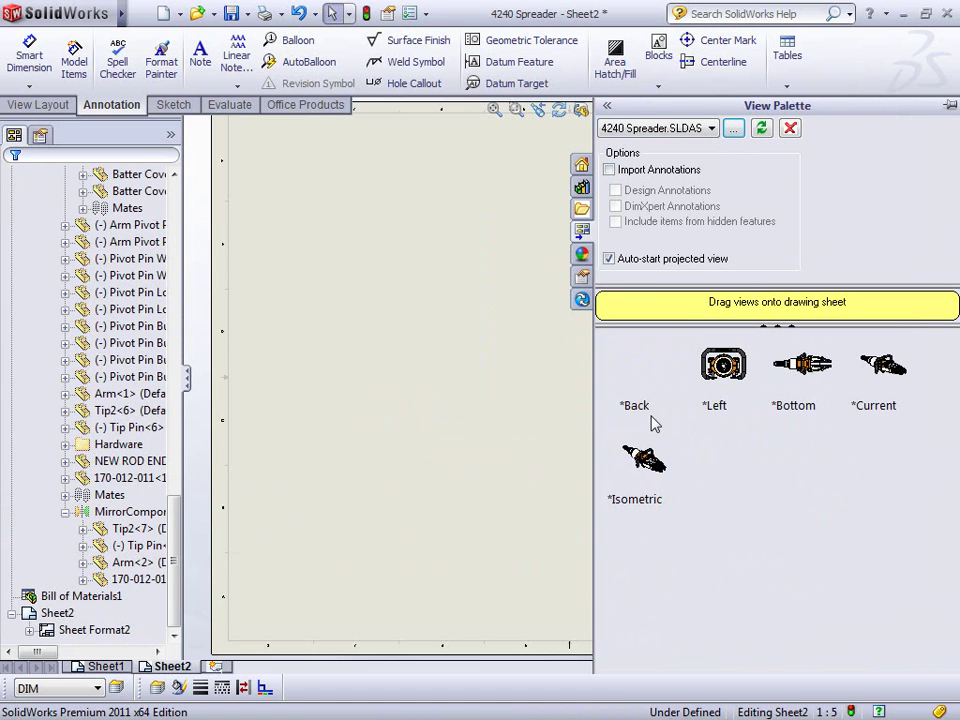
pyautogui.moveTo(812, 372); pyautogui.dragTo(540, 310)
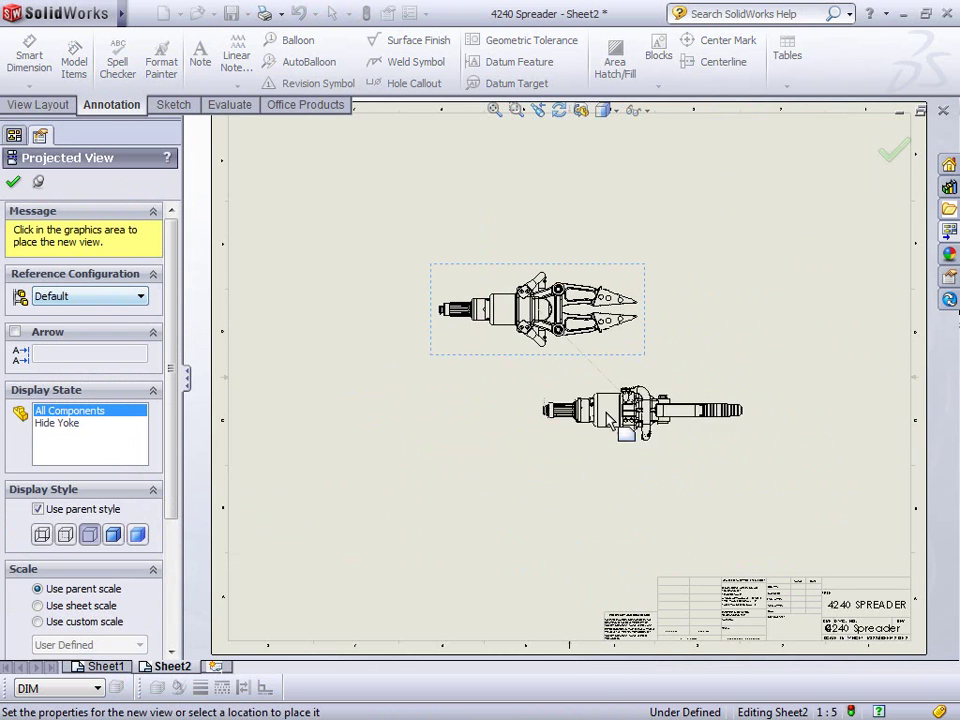
pyautogui.click(538, 390)
pyautogui.press('Escape')
pyautogui.click(491, 348)
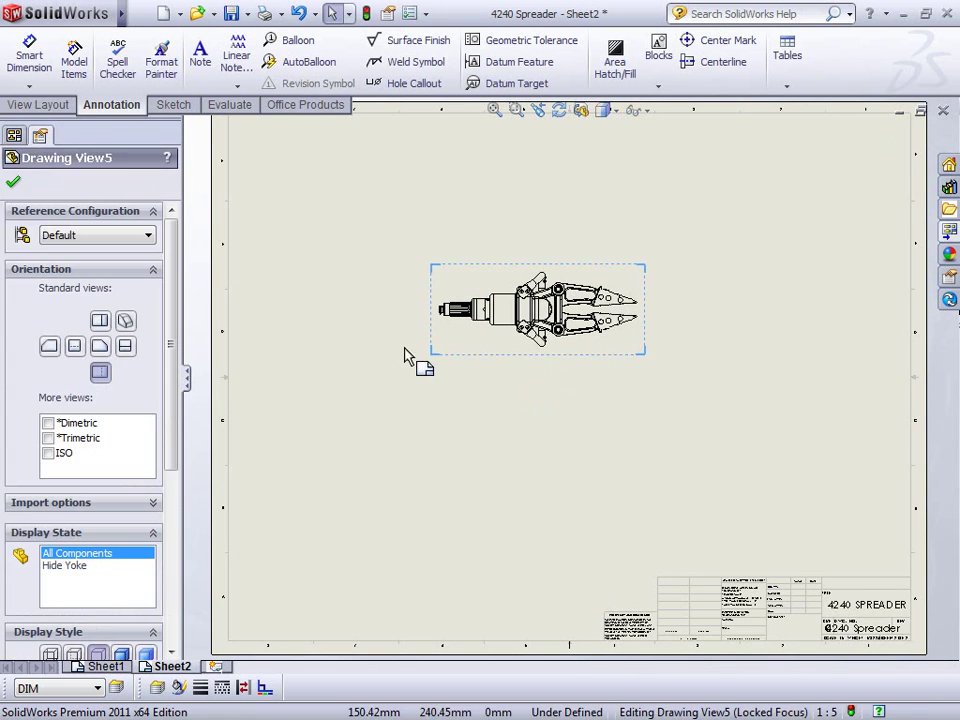
pyautogui.click(405, 407)
# Create section view A-A along the spreader's horizontal centreline and place it below the Bottom view
pyautogui.scroll(-3, 545, 282)
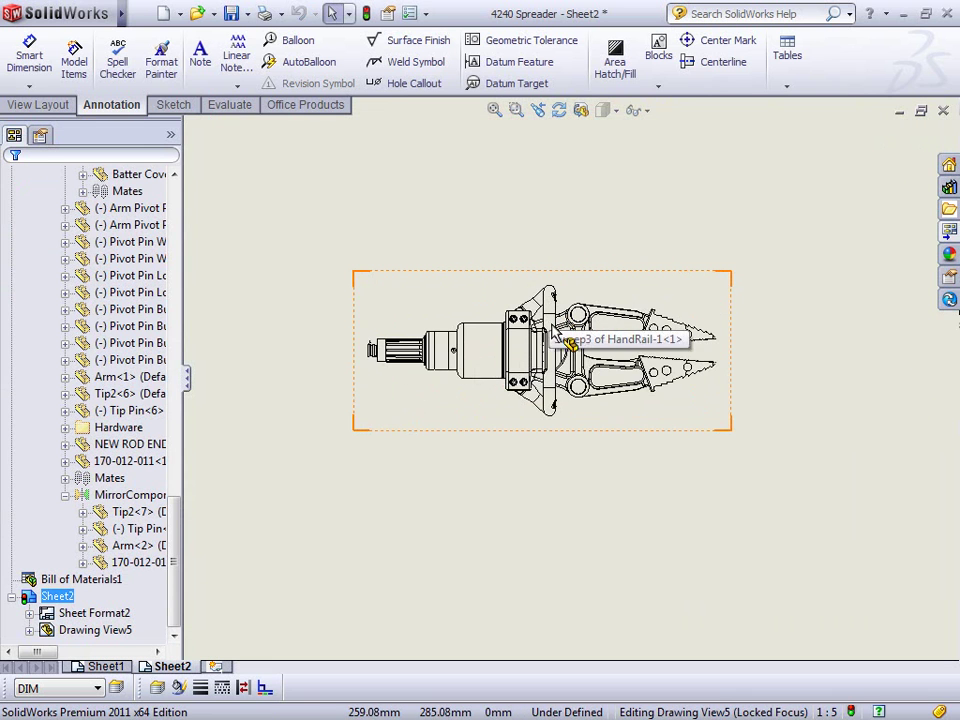
pyautogui.click(20, 104)
pyautogui.click(205, 60)
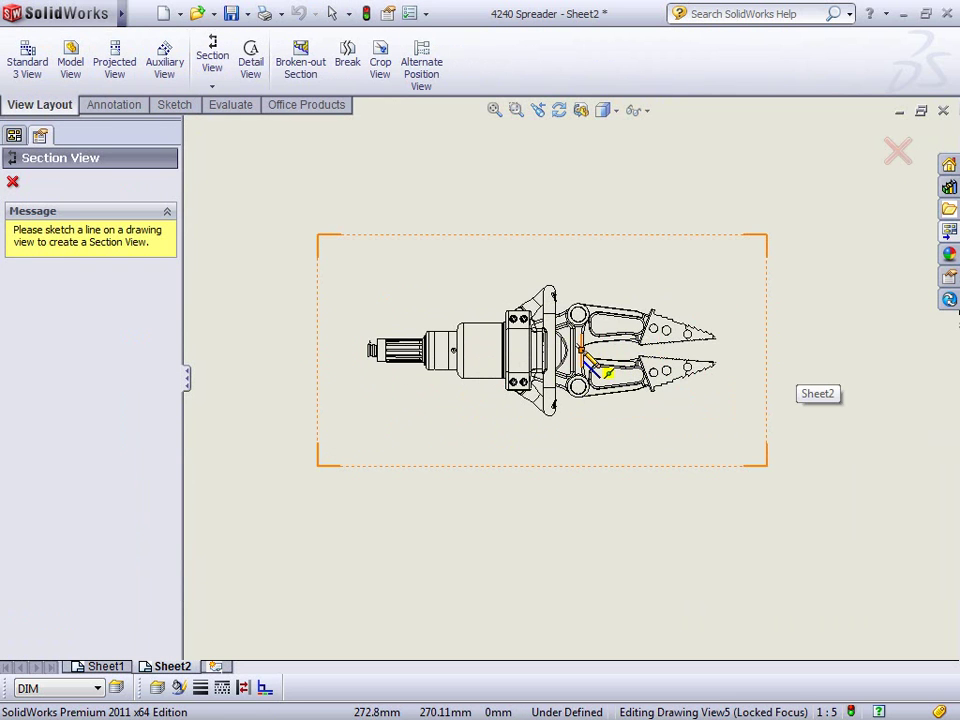
pyautogui.click(755, 349)
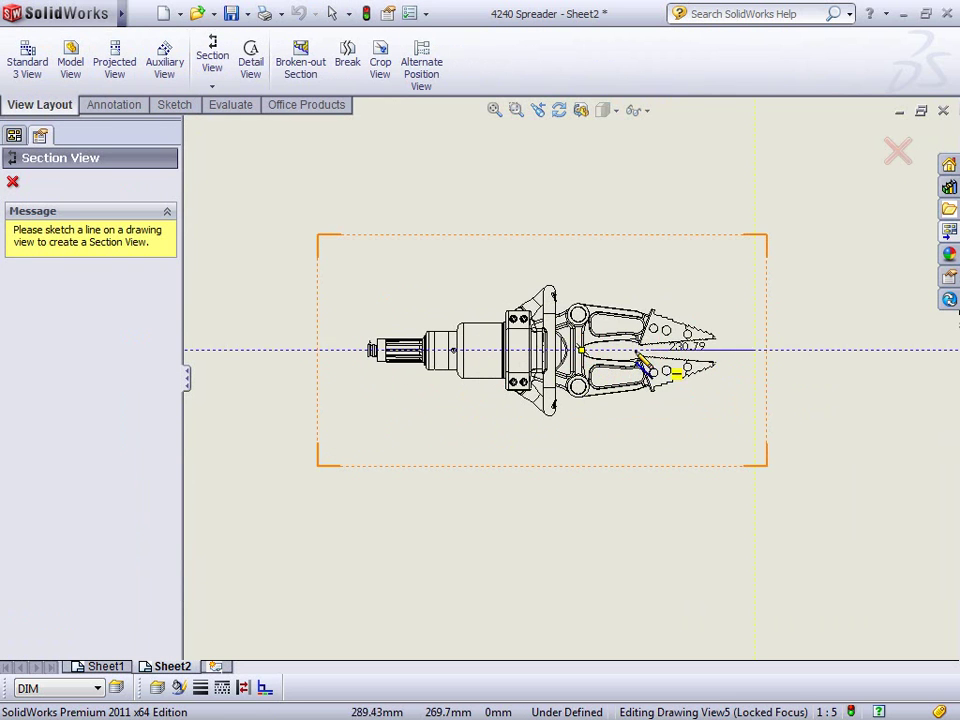
pyautogui.click(336, 350)
pyautogui.click(349, 446)
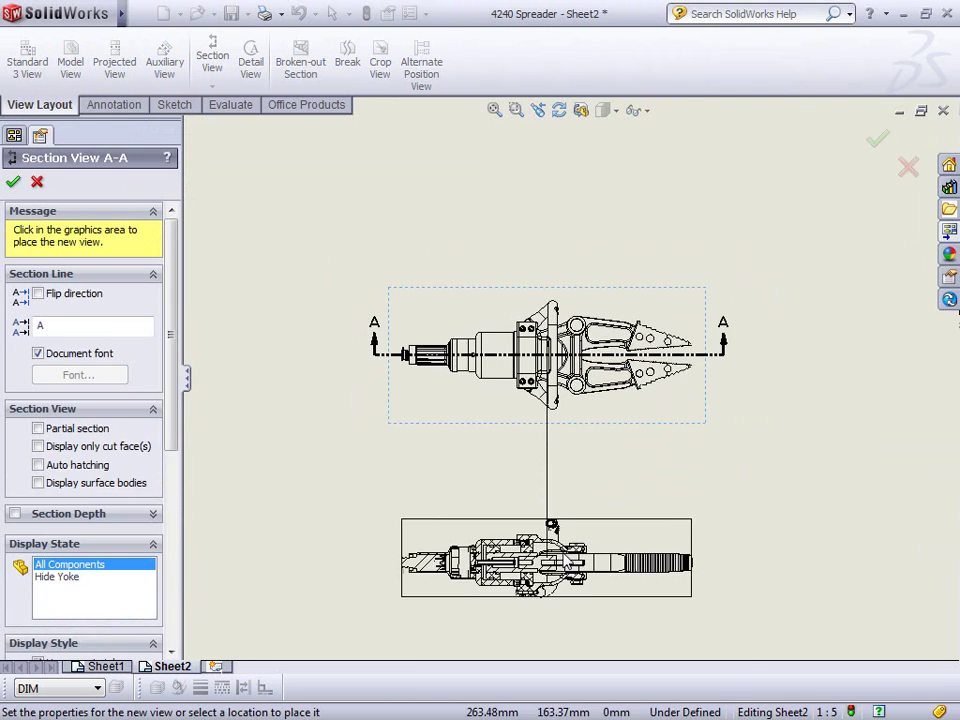
pyautogui.click(606, 561)
# Open the Yoke Cylinder part from its hatched area in section A-A, accepting the older-version notice
pyautogui.scroll(5, 513, 490)
pyautogui.scroll(-5, 513, 490)
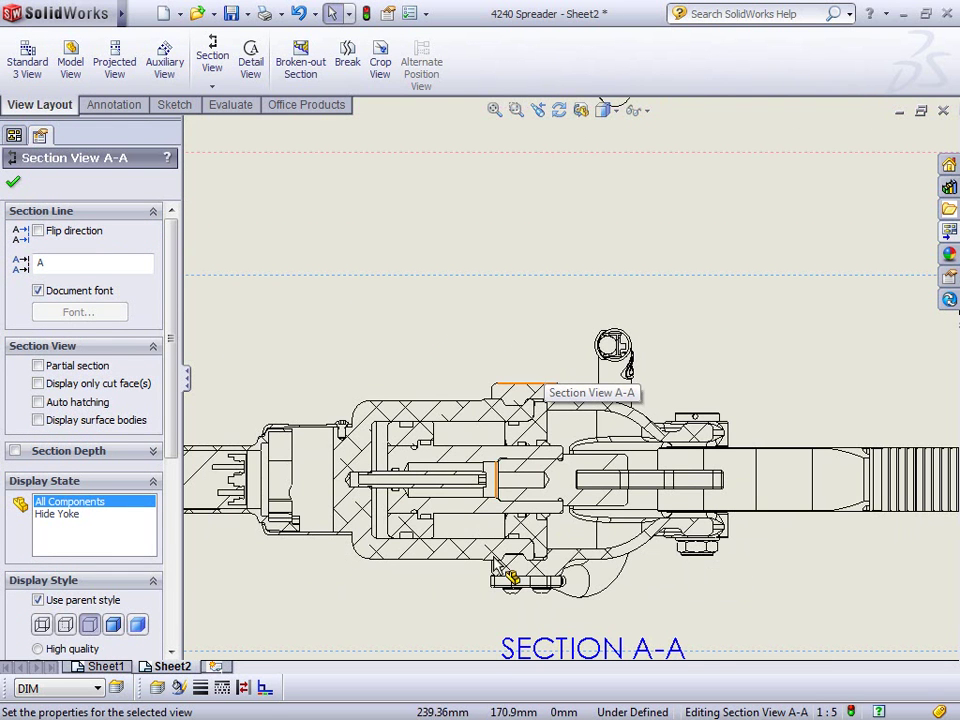
pyautogui.moveTo(334, 608); pyautogui.dragTo(465, 548, button='middle')
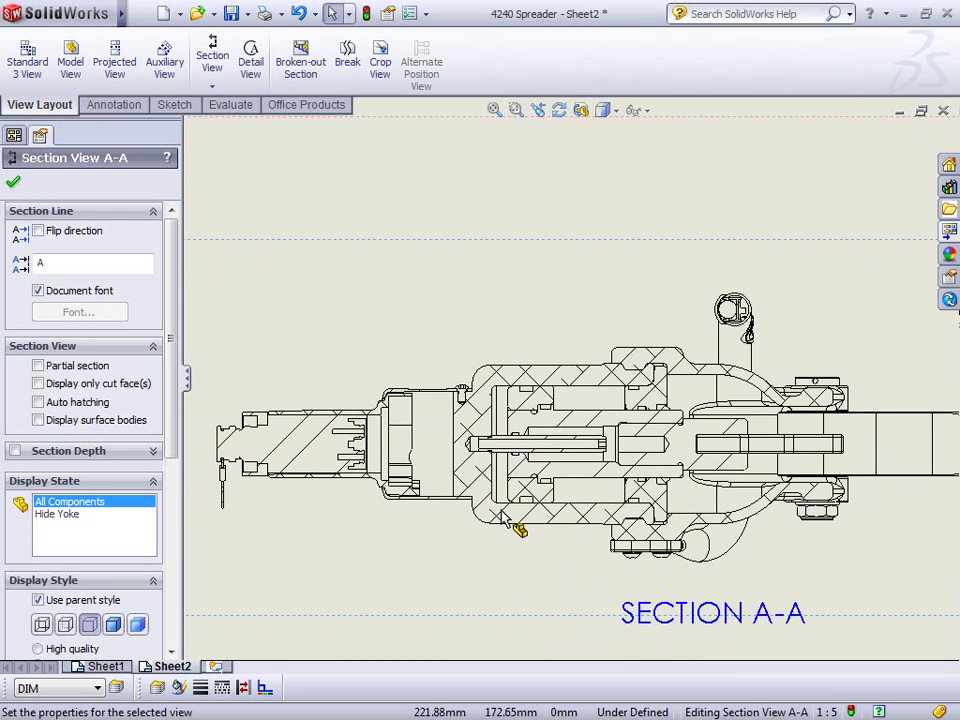
pyautogui.click(505, 519)
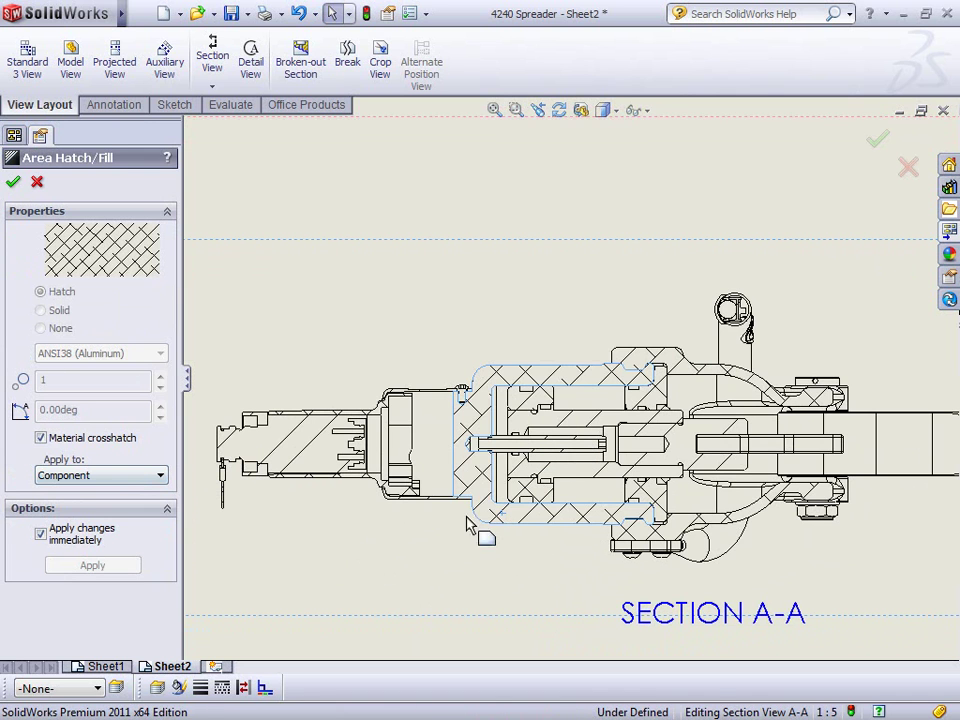
pyautogui.rightClick(514, 521)
pyautogui.click(545, 150)
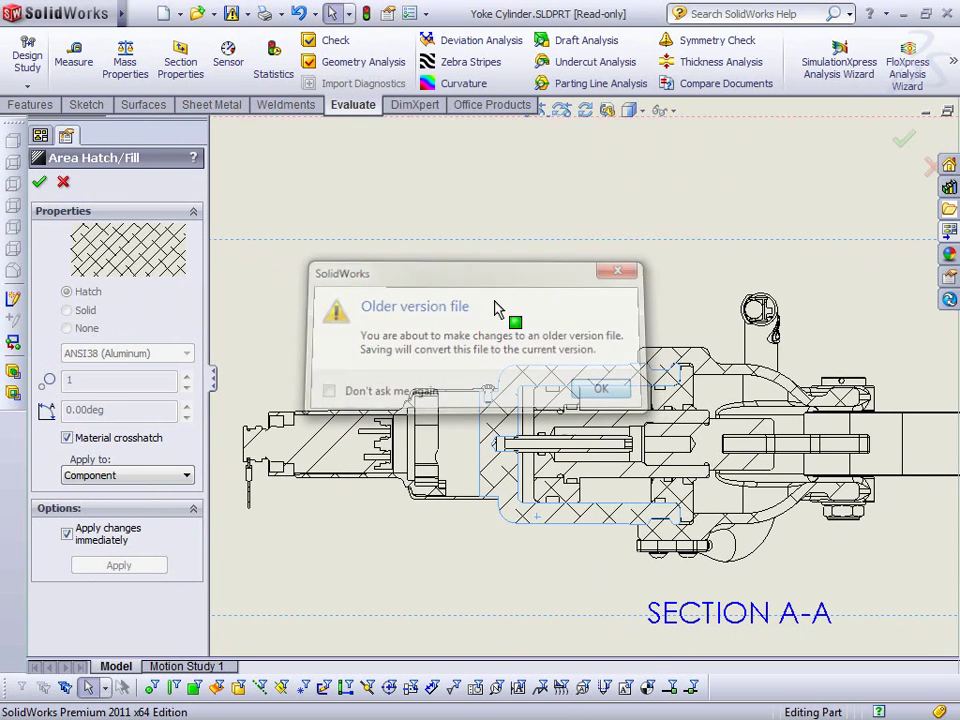
pyautogui.click(604, 389)
# Change the Yoke Cylinder's material to Cast Alloy Steel
pyautogui.rightClick(95, 240)
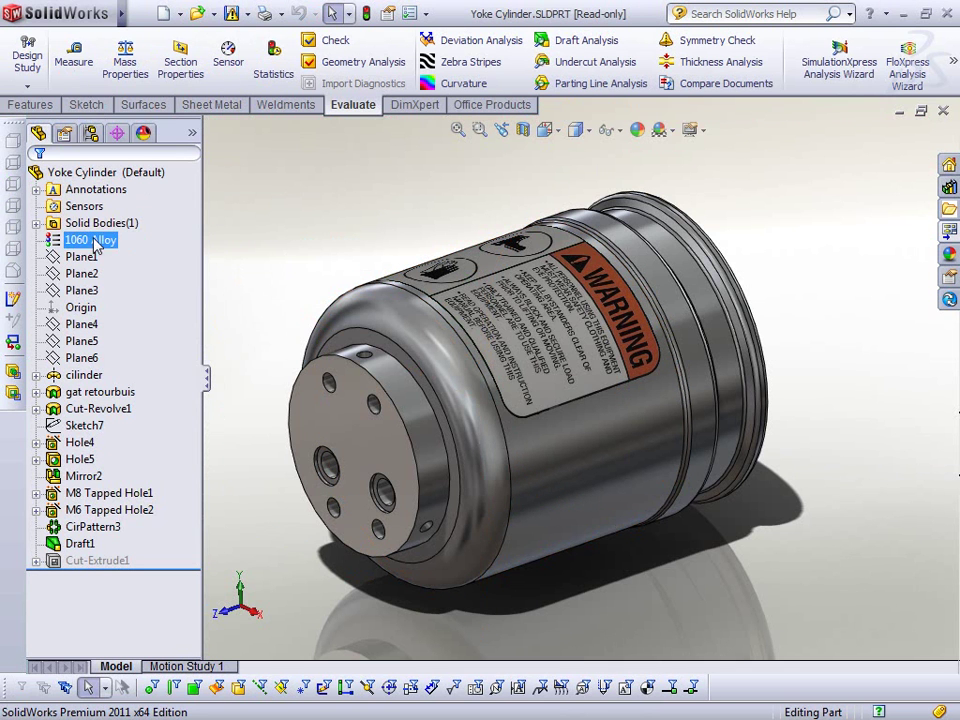
pyautogui.click(154, 247)
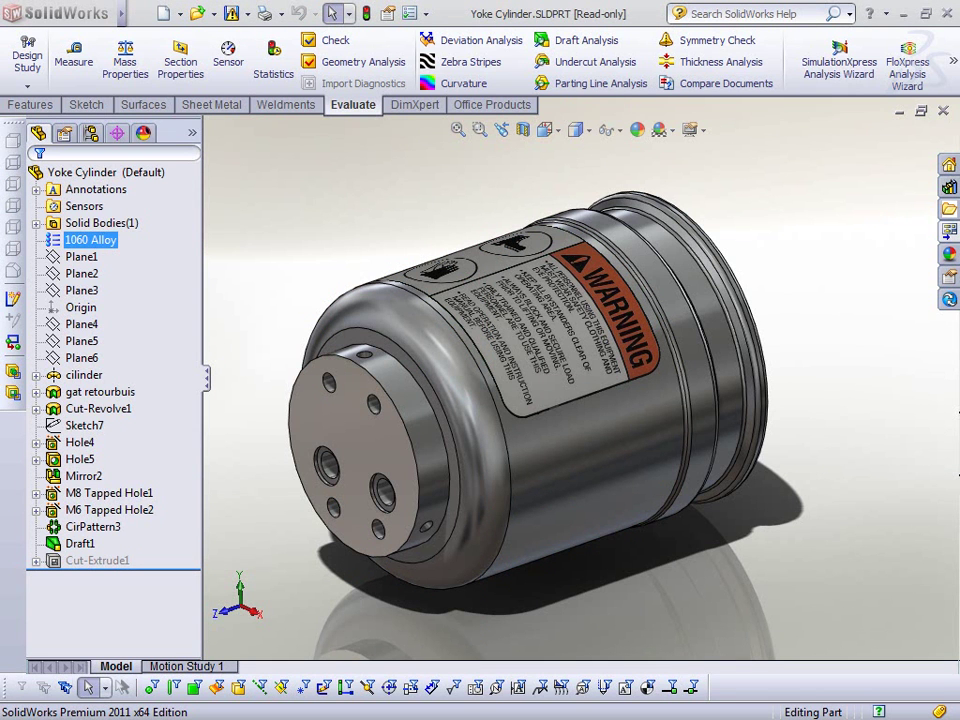
pyautogui.rightClick(93, 242)
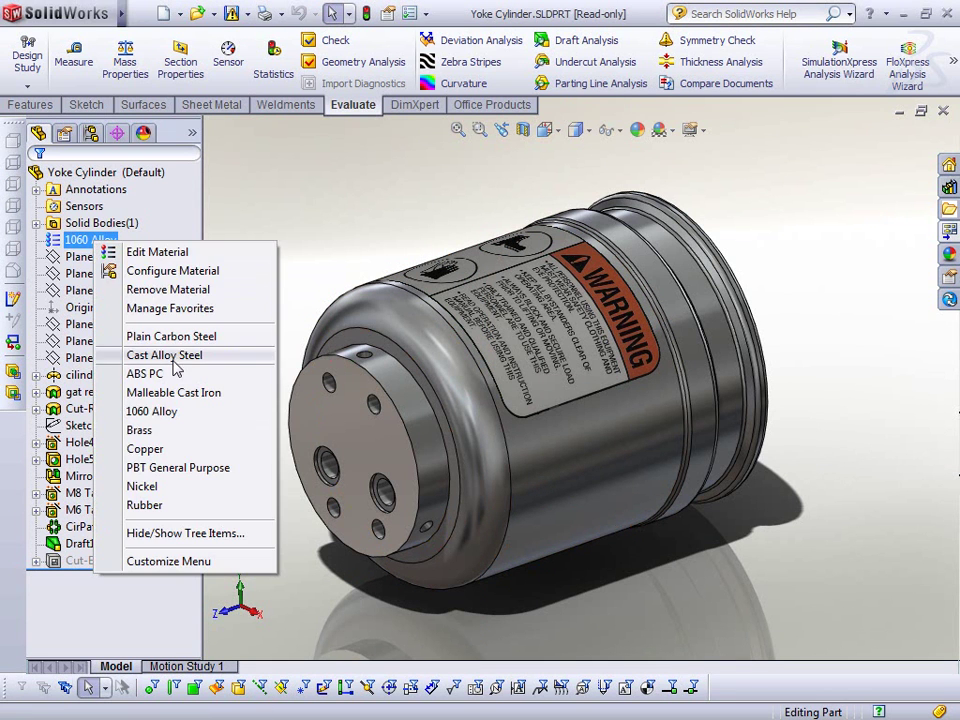
pyautogui.click(176, 357)
# Check the crosshatch pattern defined for Cast Alloy Steel and apply the material
pyautogui.rightClick(100, 240)
pyautogui.click(160, 250)
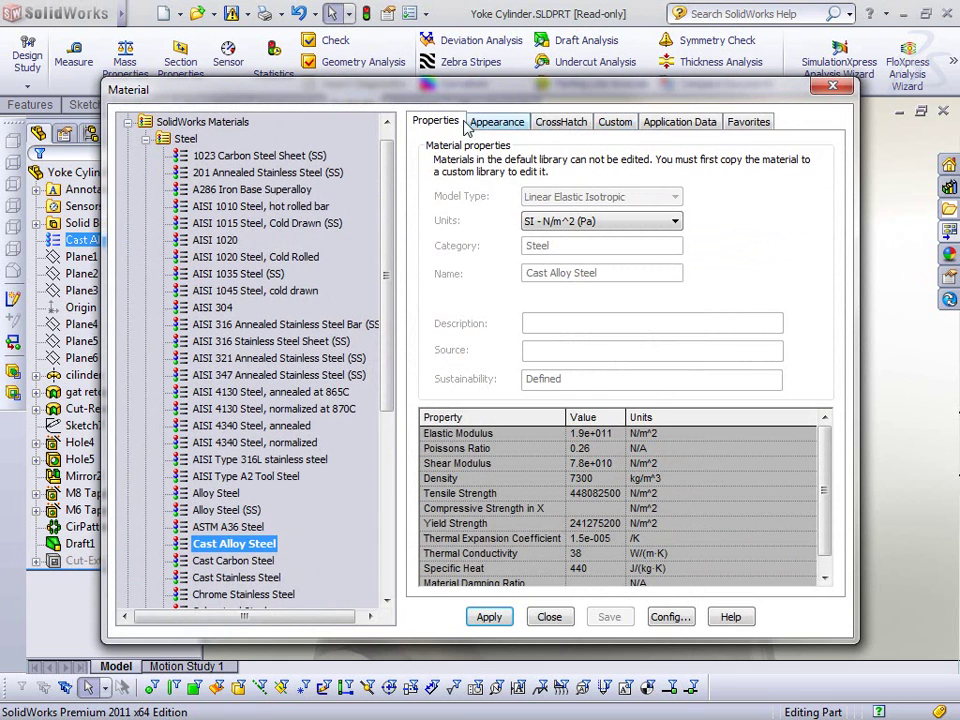
pyautogui.click(559, 122)
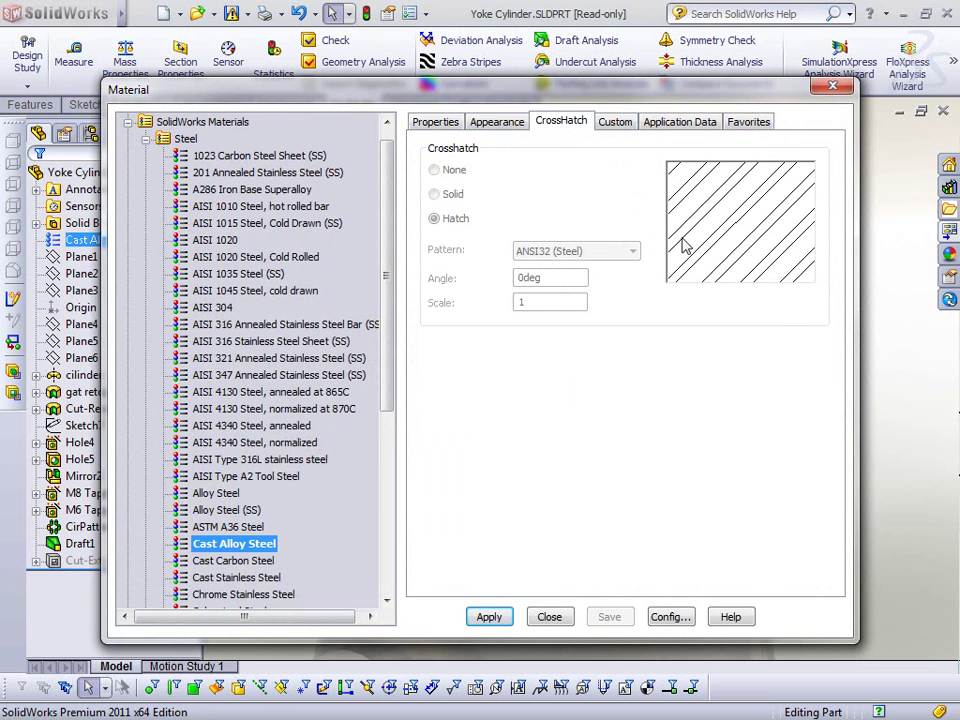
pyautogui.click(488, 617)
pyautogui.click(549, 617)
# Switch back to the 4240 Spreader drawing and turn off material crosshatch for the Yoke Cylinder's hatched area in section A-A
pyautogui.hotkey('ctrl', 'Tab')
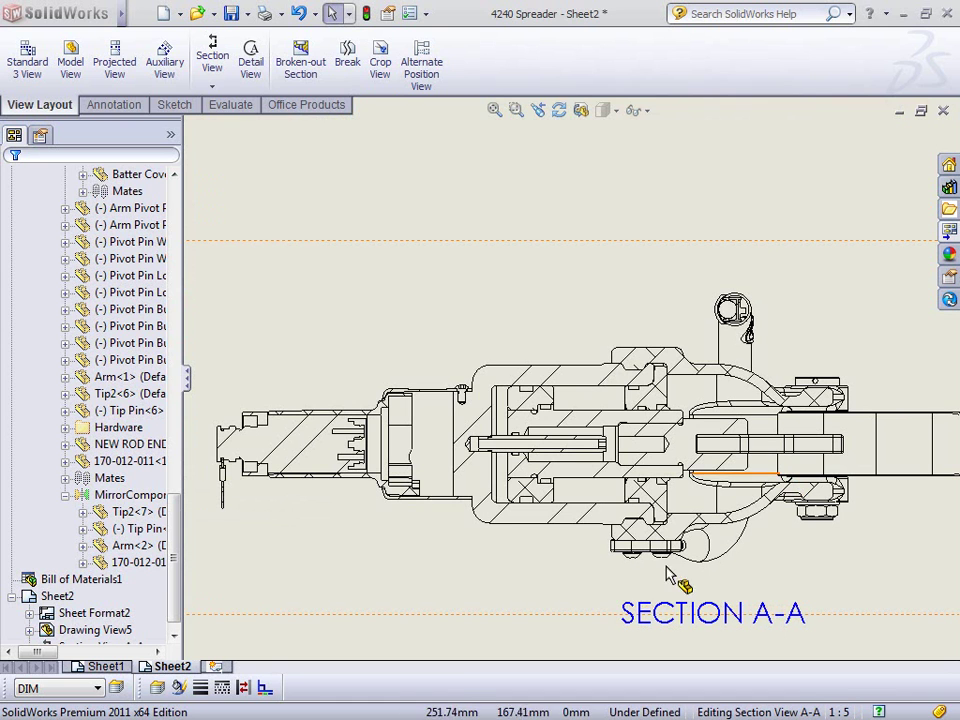
pyautogui.click(507, 521)
pyautogui.click(507, 521)
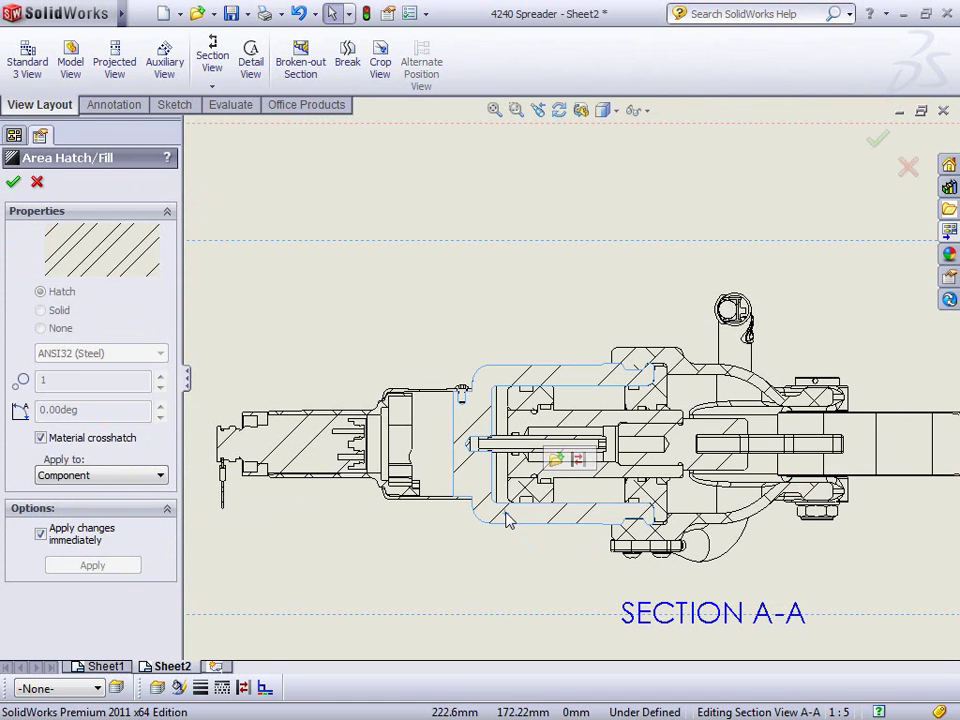
pyautogui.click(54, 440)
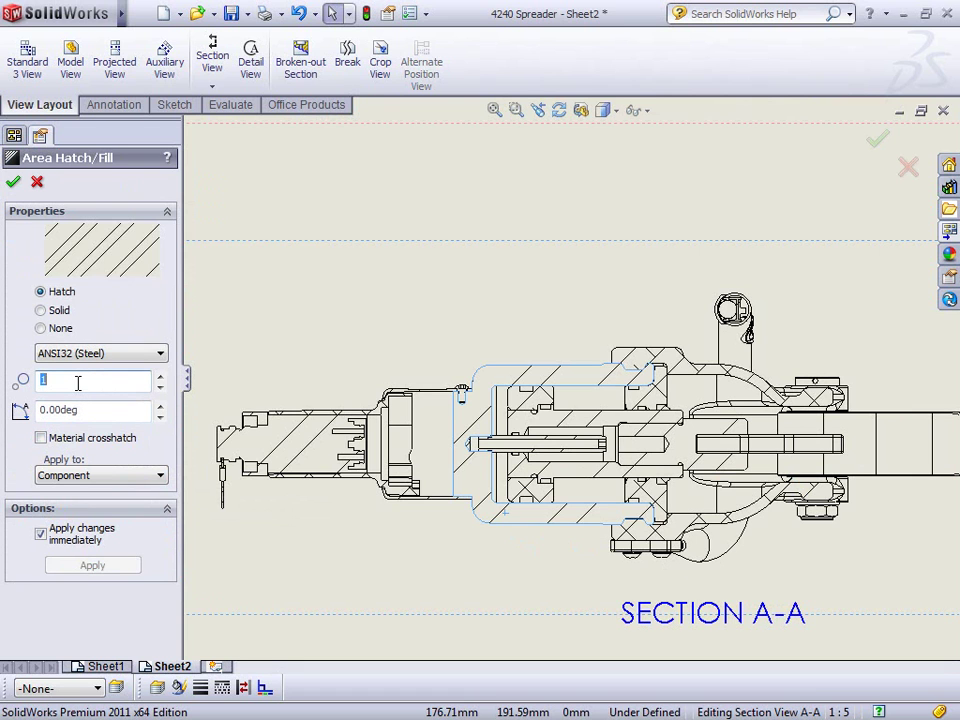
# Try a hatch pattern scale of 0.5 on the Yoke Cylinder
pyautogui.click(78, 383)
pyautogui.write('.5')
pyautogui.press('Tab')
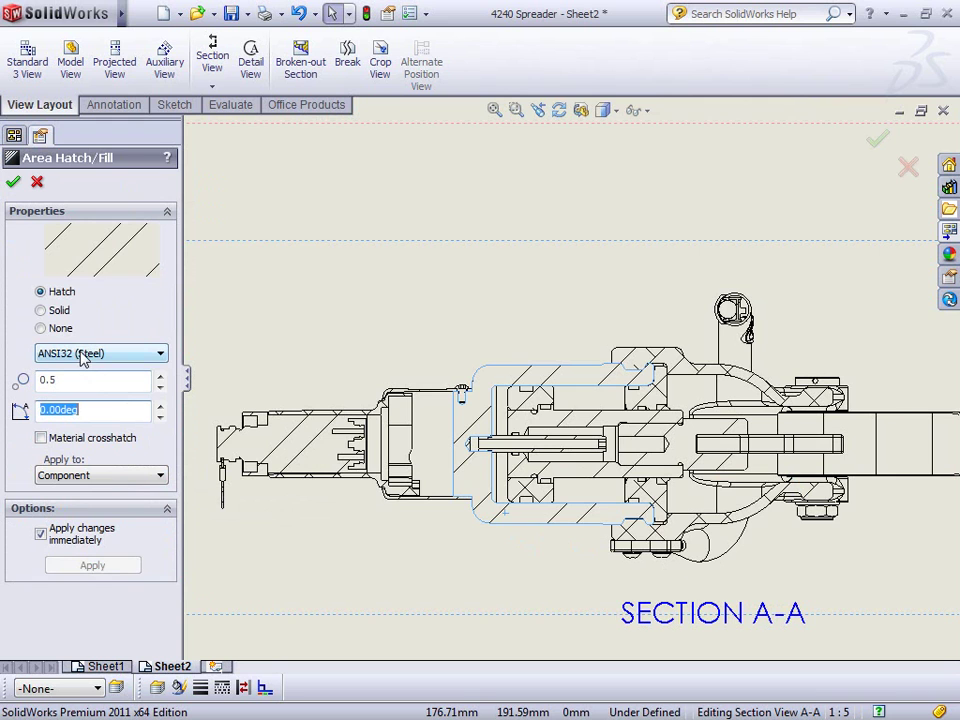
# Set the Yoke Cylinder's ANSI32 (Steel) hatch pattern scale to 2 and apply it to the section view
pyautogui.click(72, 378)
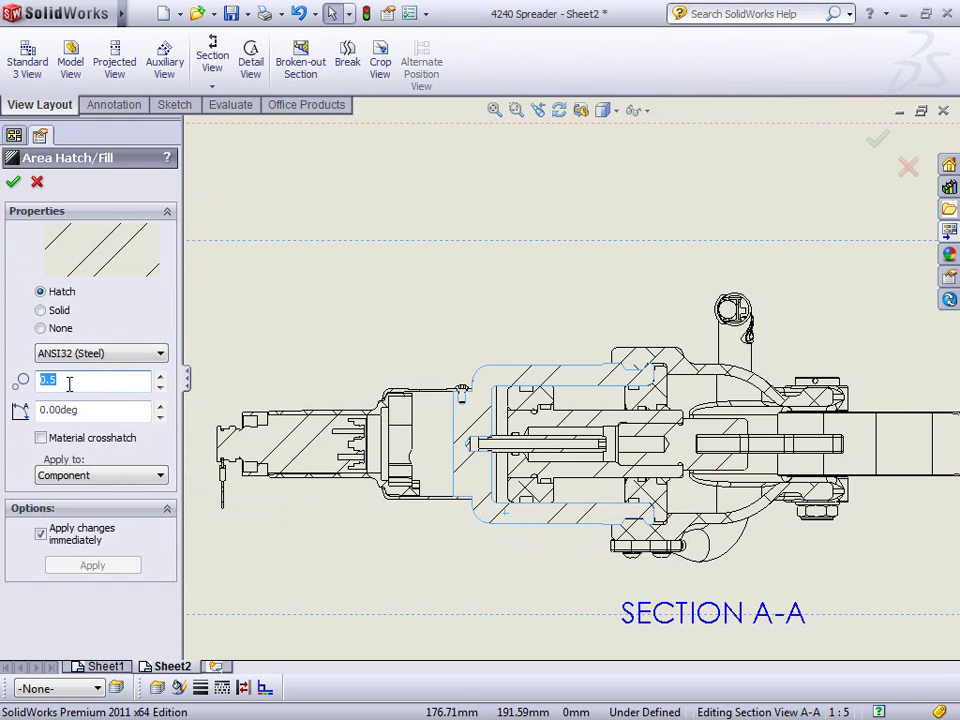
pyautogui.write('2')
pyautogui.press('Tab')
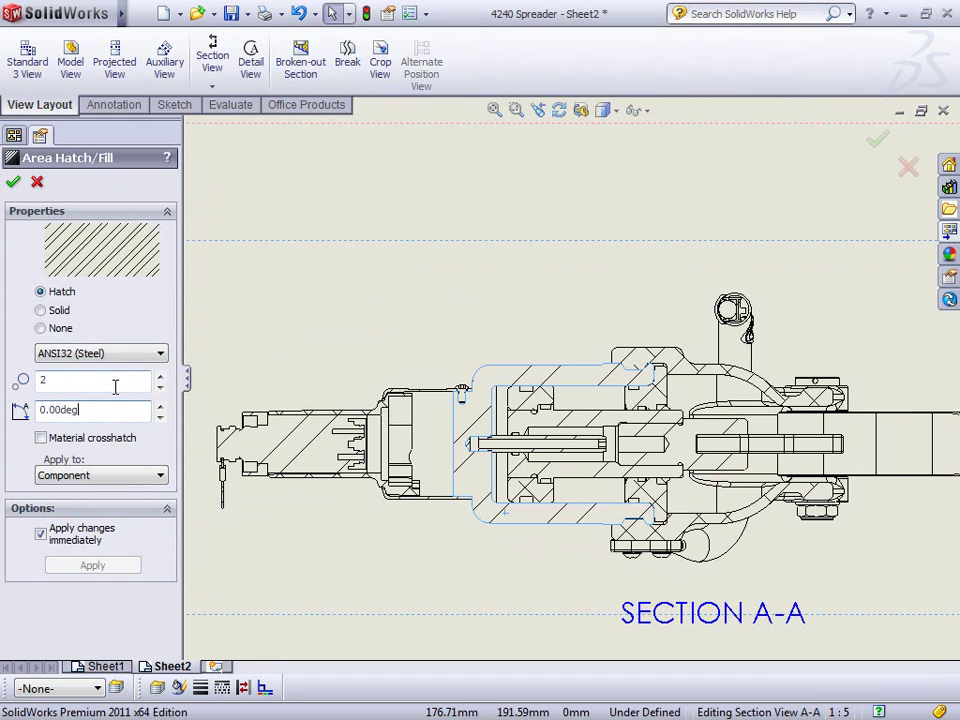
pyautogui.doubleClick(158, 380)
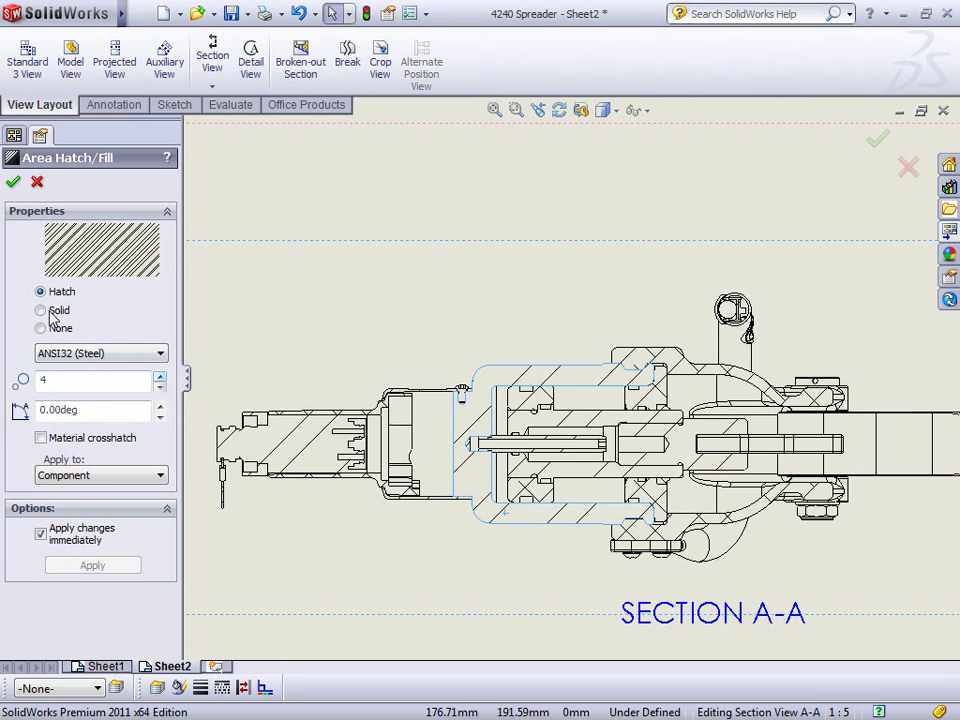
pyautogui.tripleClick(160, 387)
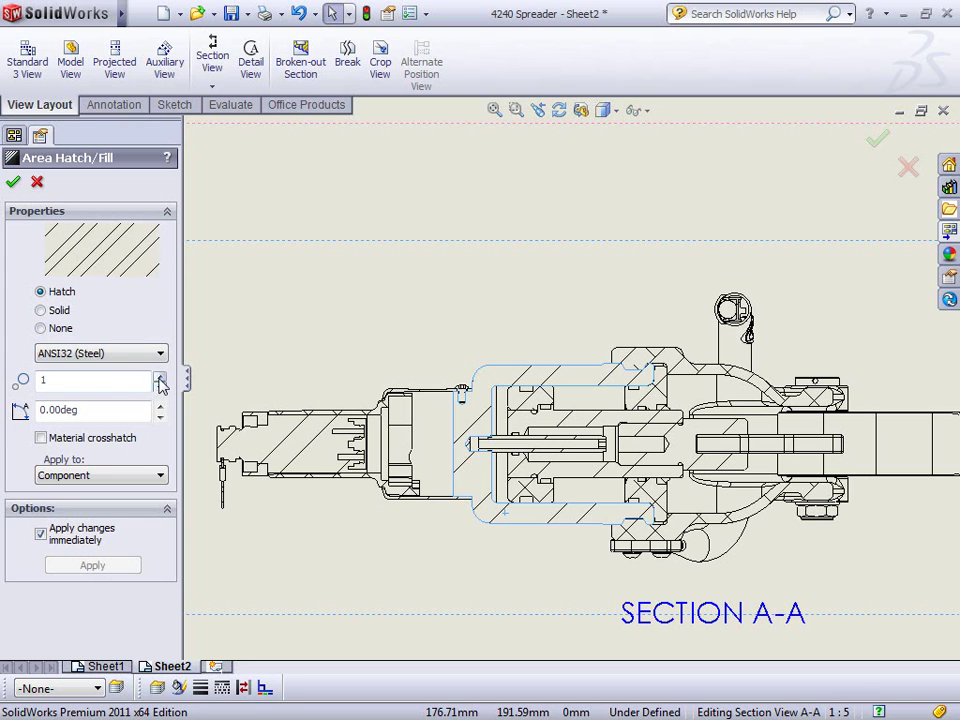
pyautogui.click(159, 379)
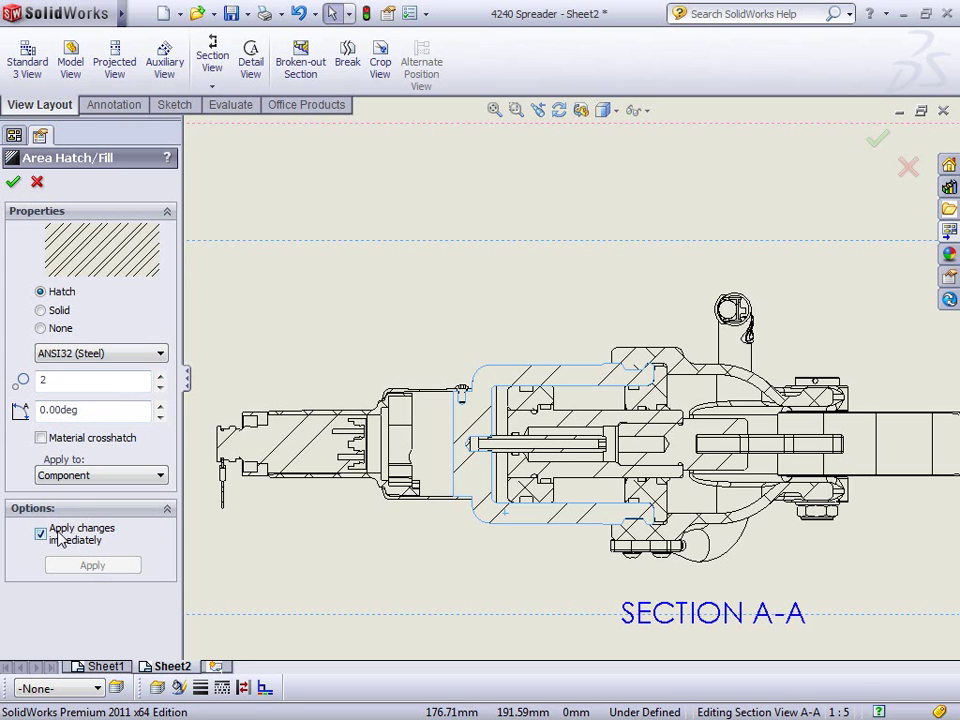
pyautogui.click(61, 538)
pyautogui.click(44, 538)
pyautogui.click(13, 183)
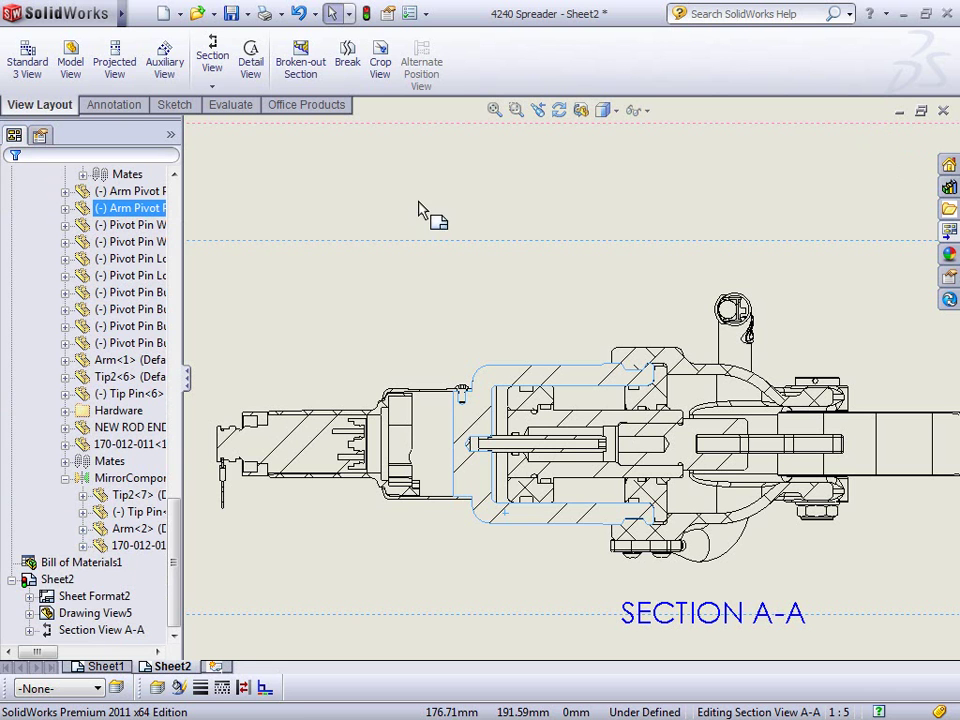
pyautogui.click(430, 210)
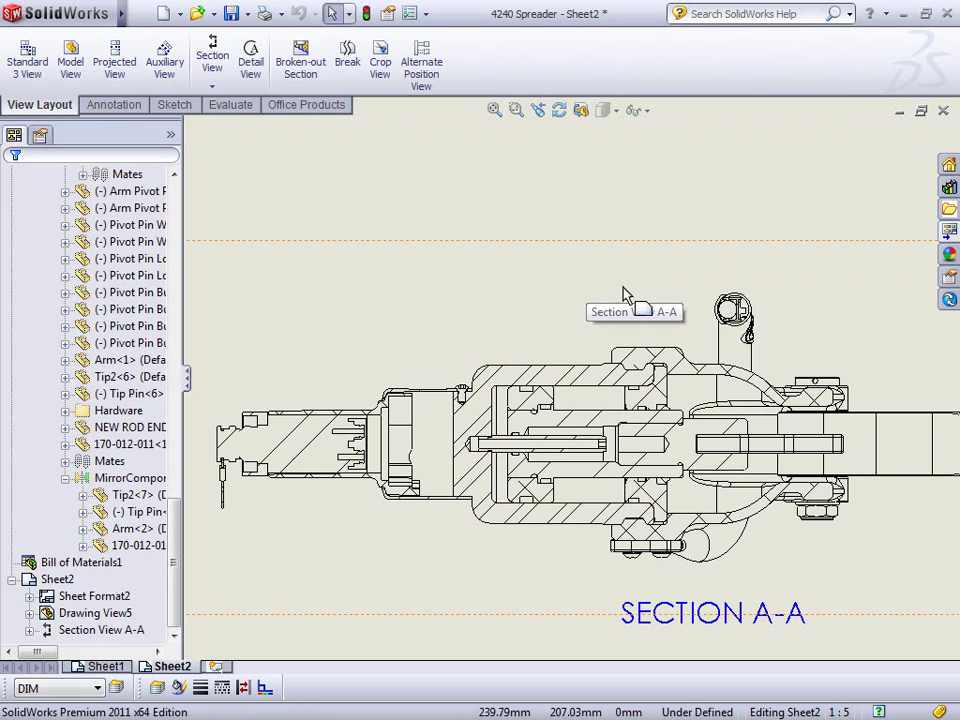
# Try section view A-A in the Shaded With Edges style and return it to Hidden Lines Removed
pyautogui.click(579, 325)
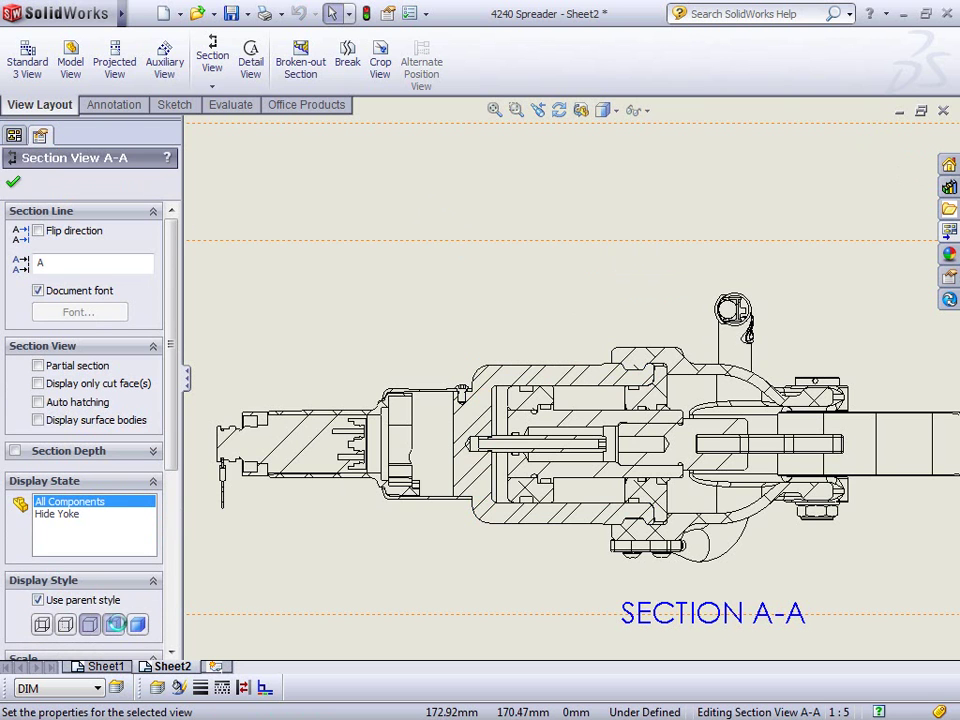
pyautogui.click(479, 209)
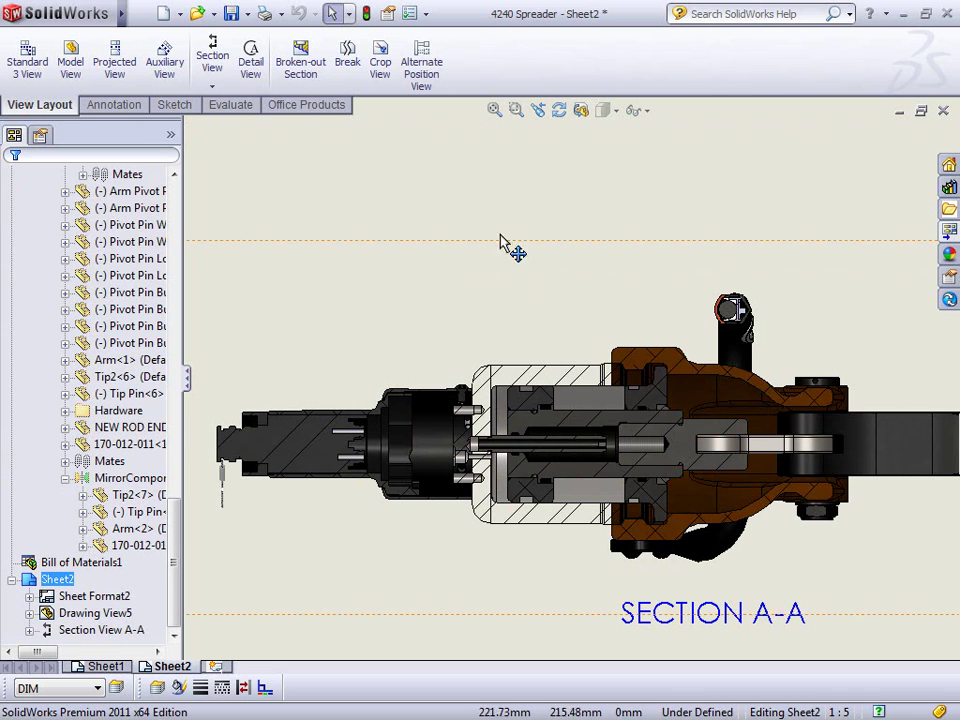
pyautogui.click(493, 113)
pyautogui.click(618, 452)
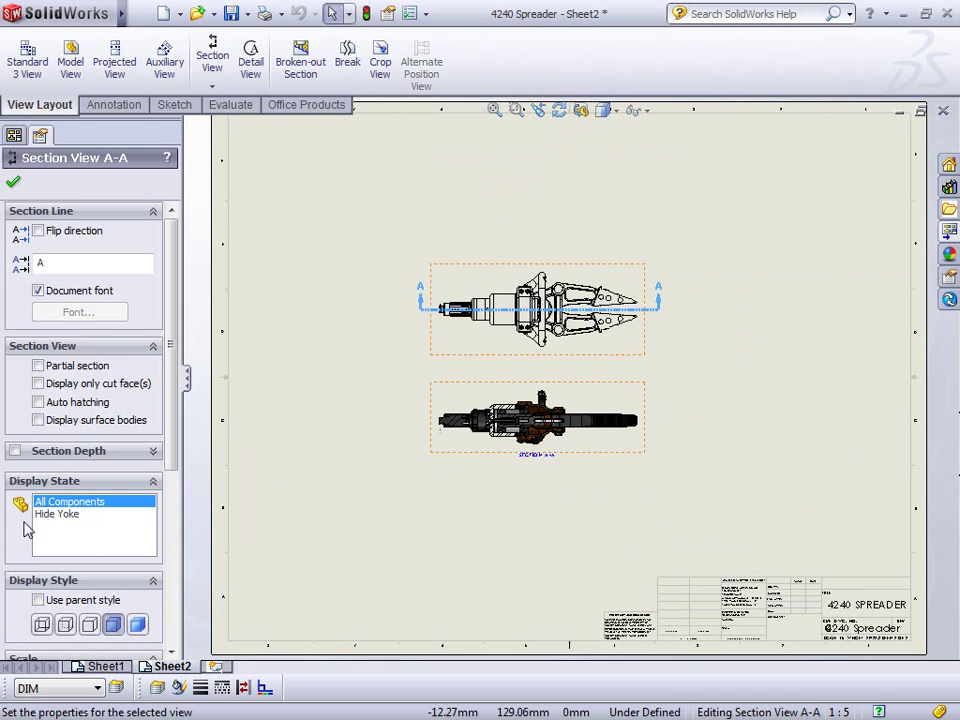
pyautogui.click(94, 627)
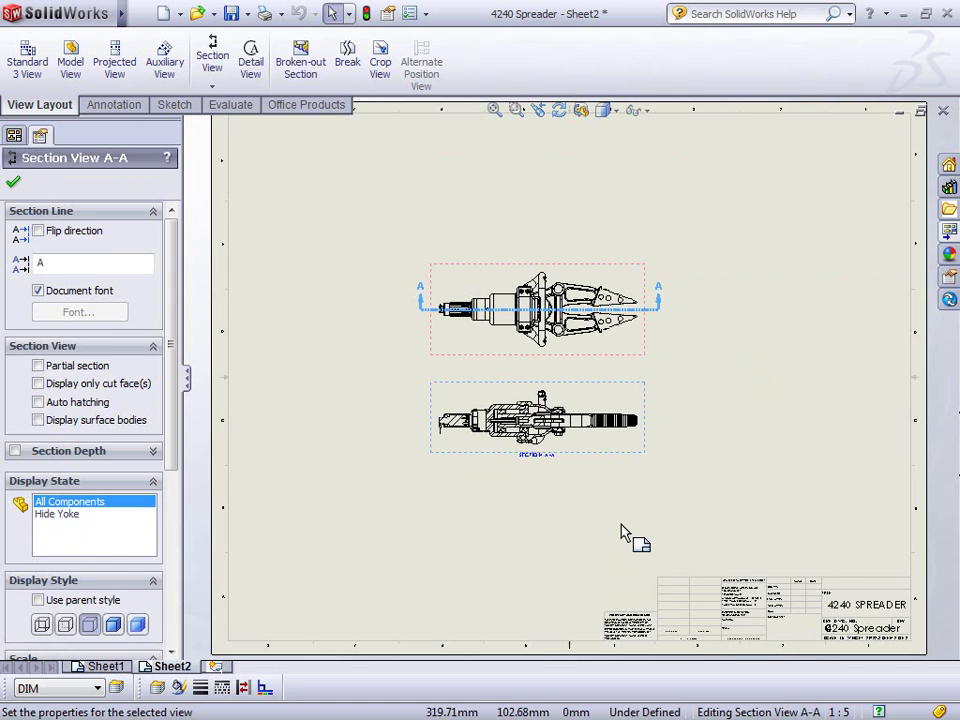
pyautogui.click(621, 524)
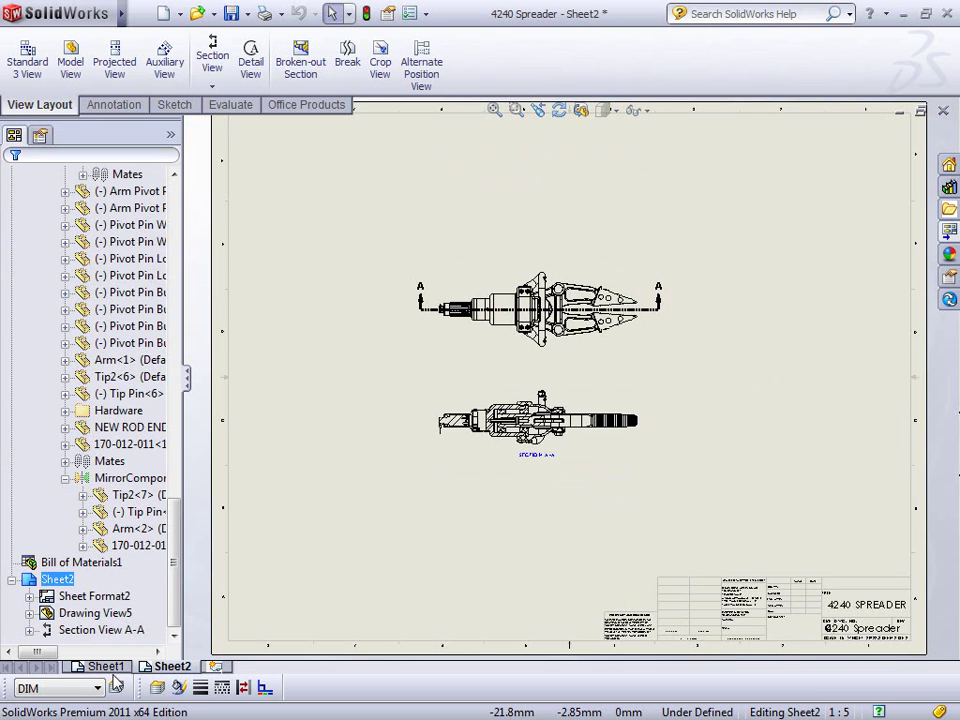
# Link the balloon text of section view A-A to the Bill of Materials1 table in its drawing view properties
pyautogui.click(619, 452)
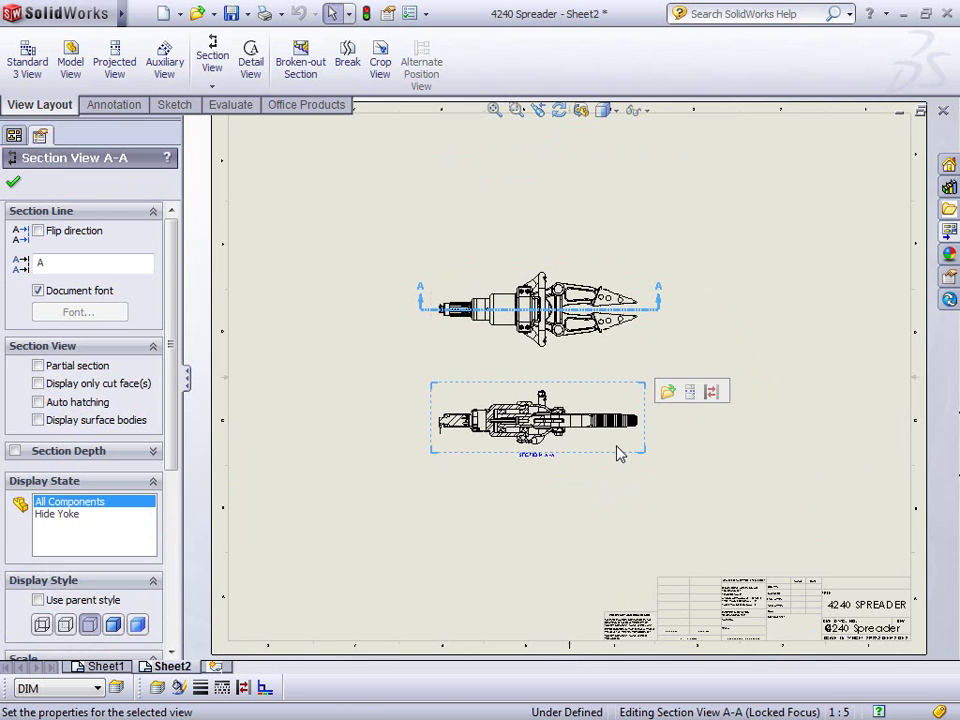
pyautogui.rightClick(454, 448)
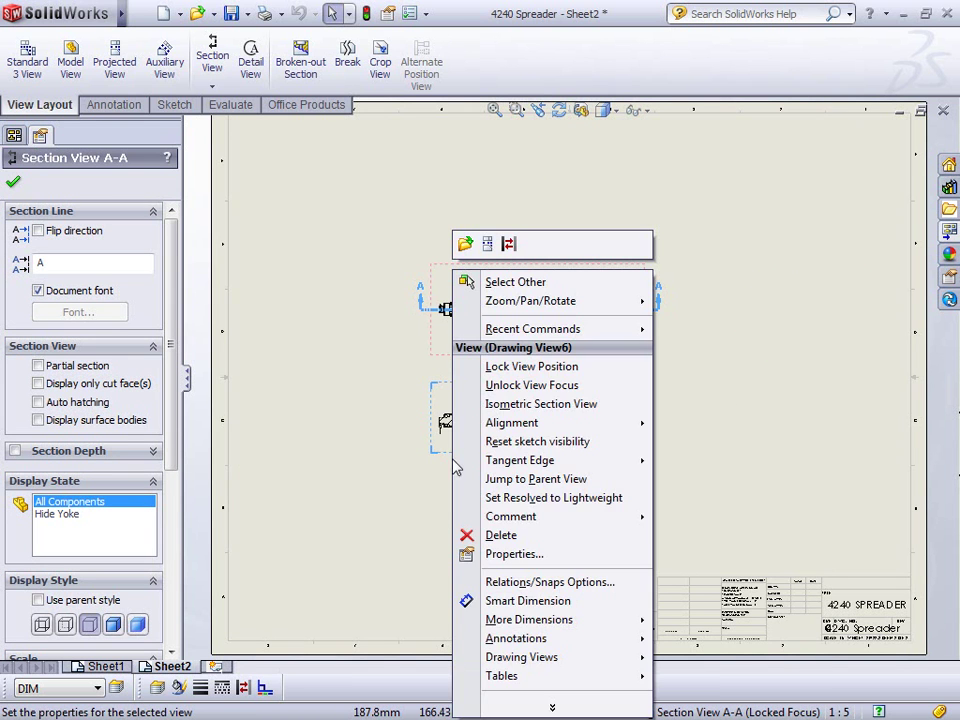
pyautogui.click(506, 555)
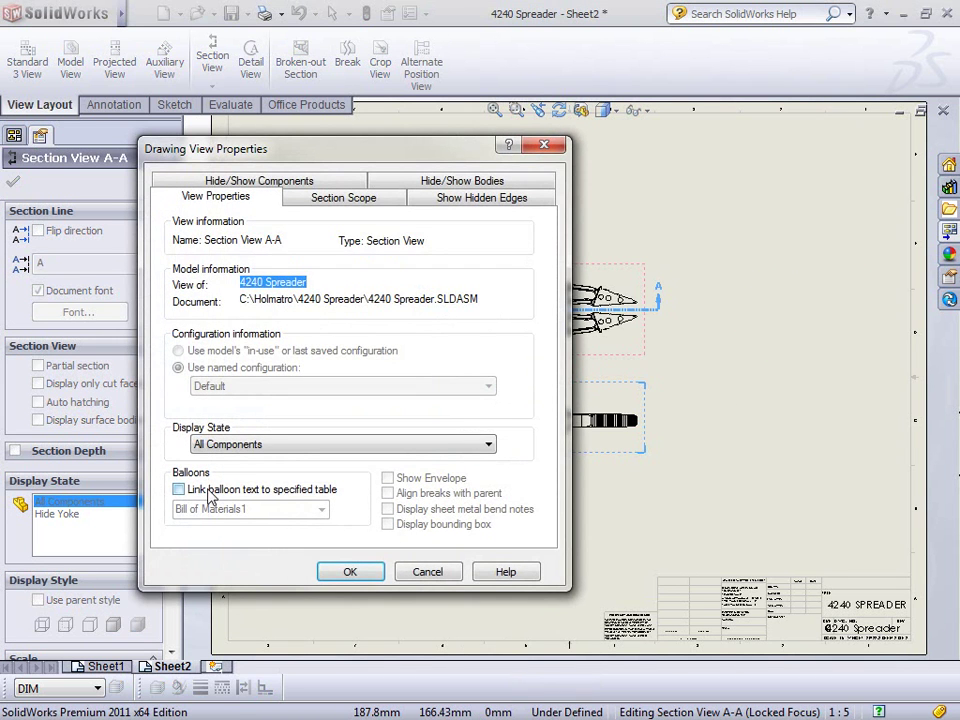
pyautogui.click(179, 489)
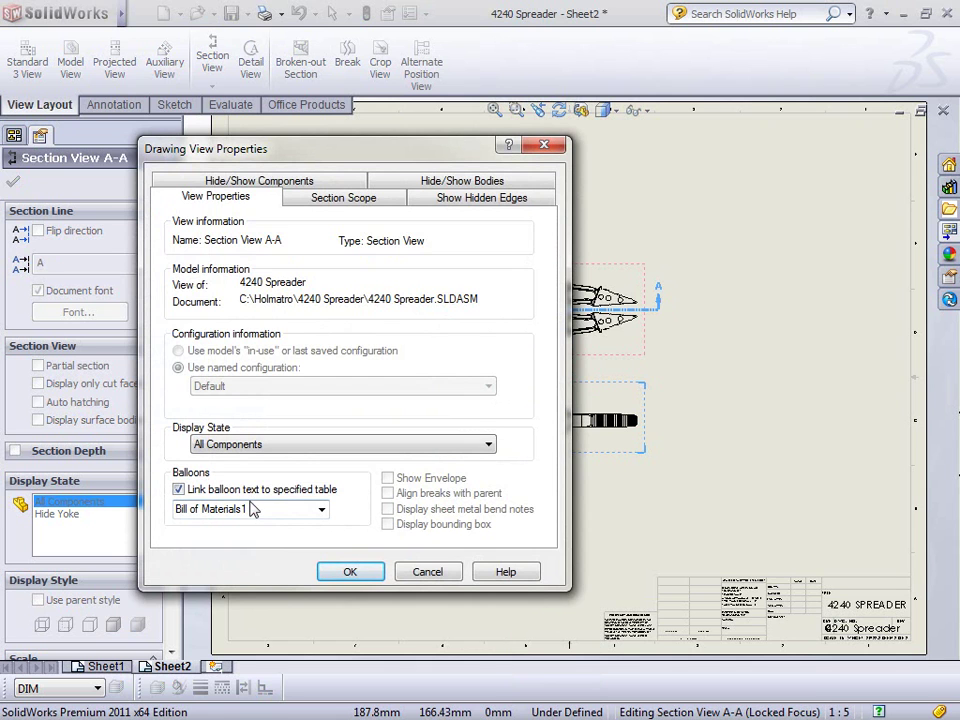
pyautogui.click(335, 571)
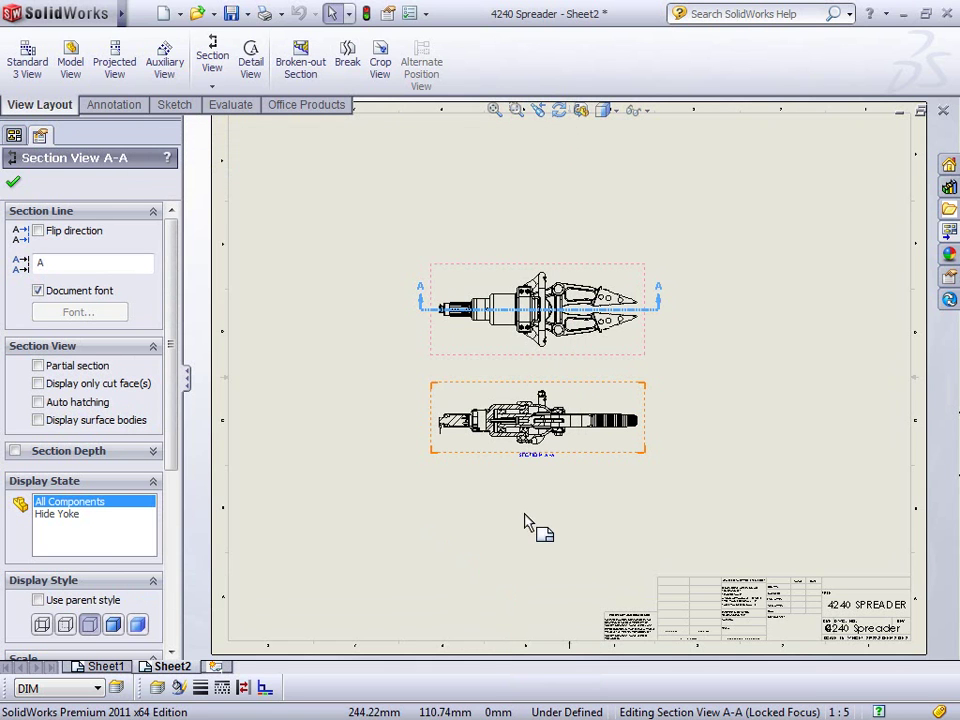
# Add automatic balloons to section view A-A with the default AutoBalloon settings
pyautogui.click(104, 105)
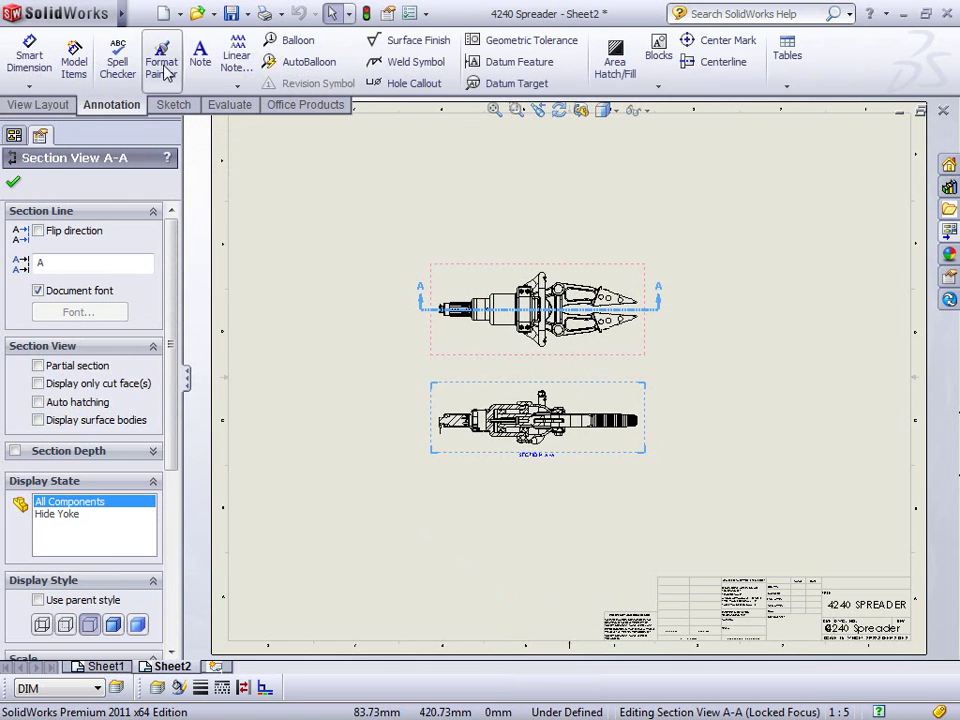
pyautogui.click(50, 107)
pyautogui.click(113, 105)
pyautogui.click(309, 61)
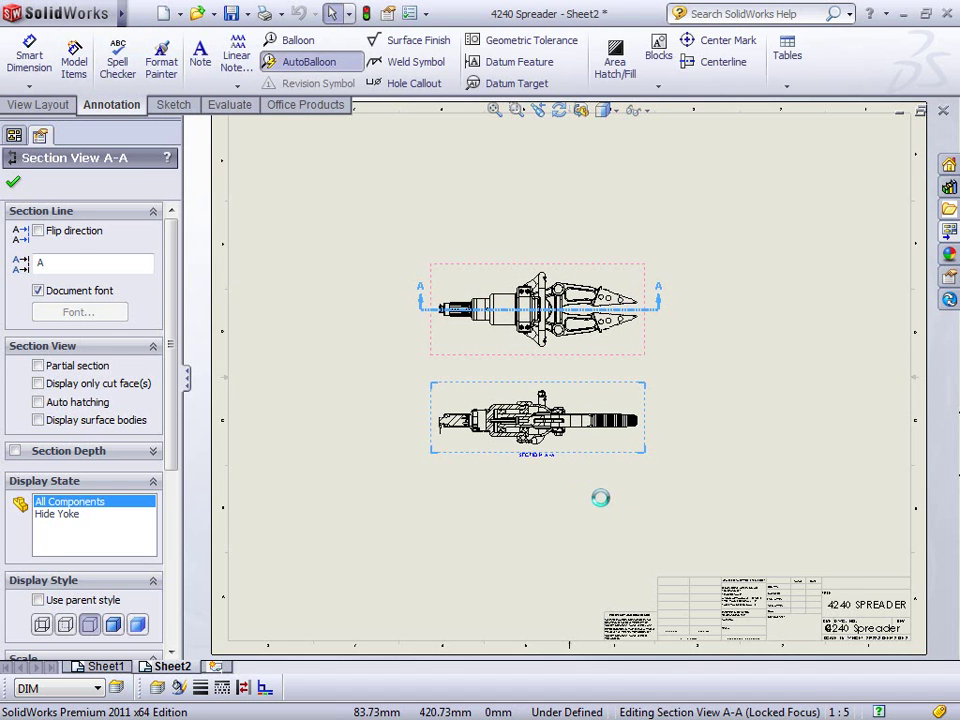
pyautogui.click(13, 182)
# Rearrange section A-A's balloons, moving 1.2 up beside the cylinder and spreading 5.10 and 5.6 away from 5.7
pyautogui.scroll(-5, 531, 392)
pyautogui.scroll(2, 570, 590)
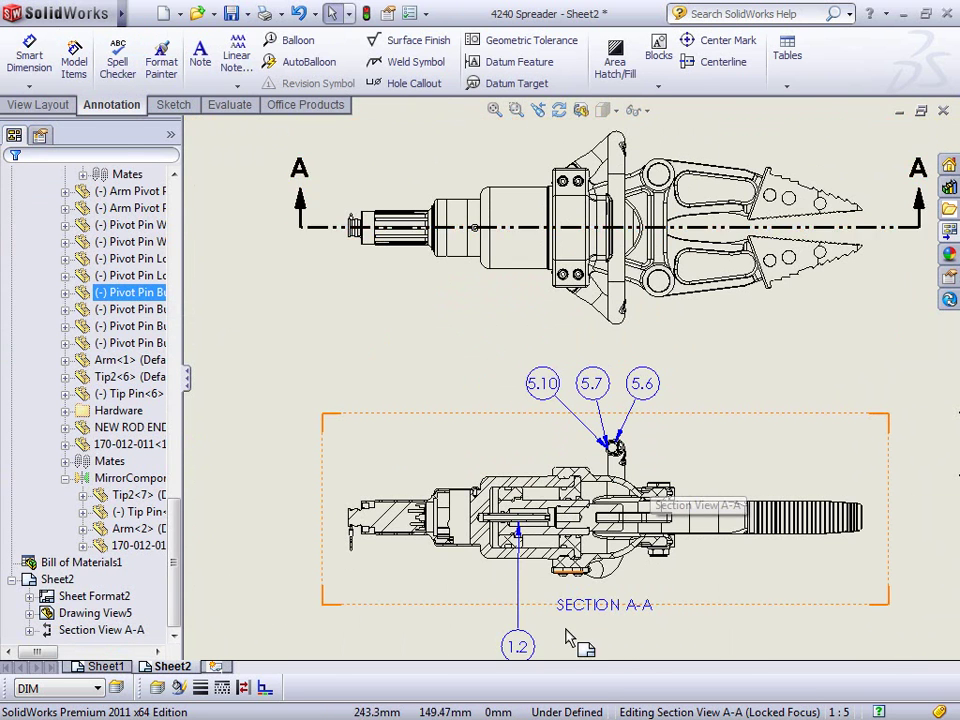
pyautogui.moveTo(517, 646); pyautogui.dragTo(449, 610)
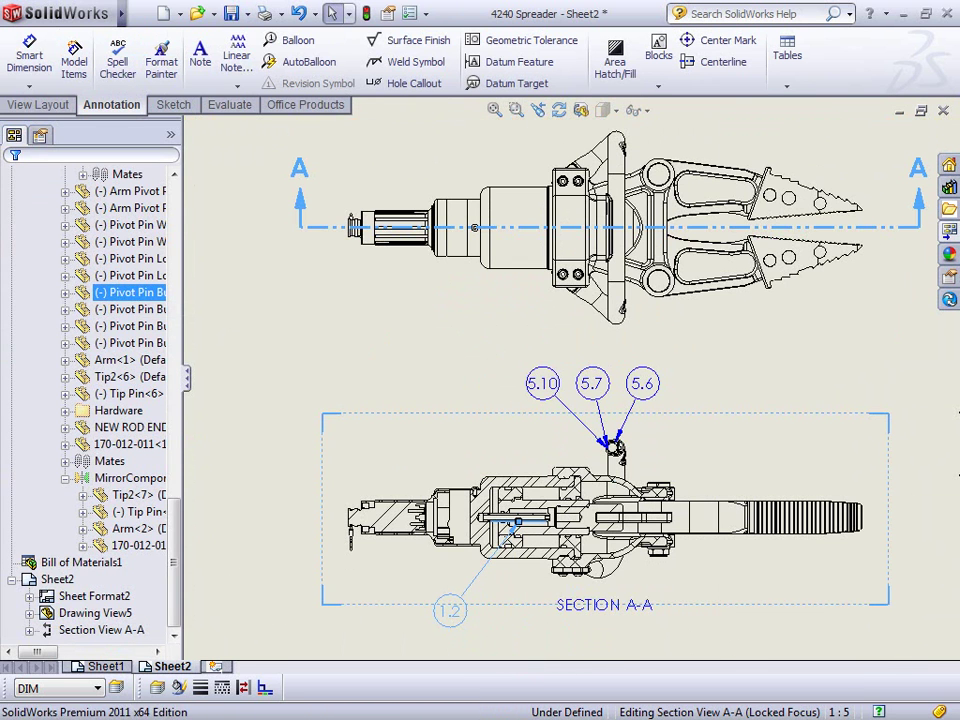
pyautogui.moveTo(545, 388); pyautogui.dragTo(493, 394)
pyautogui.moveTo(642, 385)
pyautogui.mouseDown()
pyautogui.moveTo(700, 395)
pyautogui.moveTo(692, 393)
pyautogui.mouseUp()
pyautogui.scroll(-5, 634, 420)
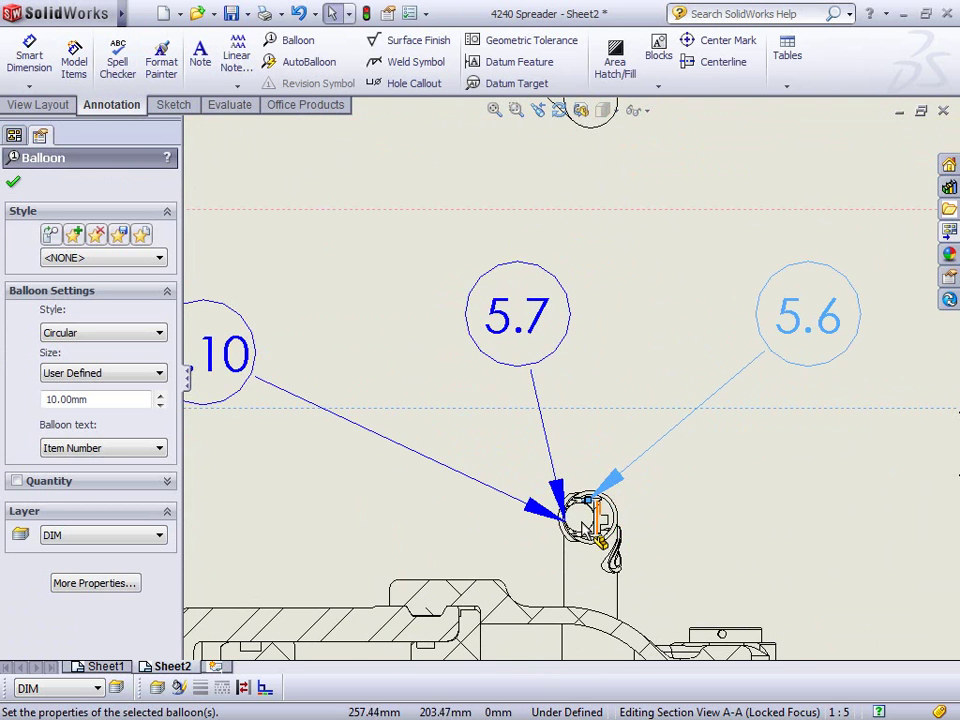
pyautogui.scroll(-4, 591, 517)
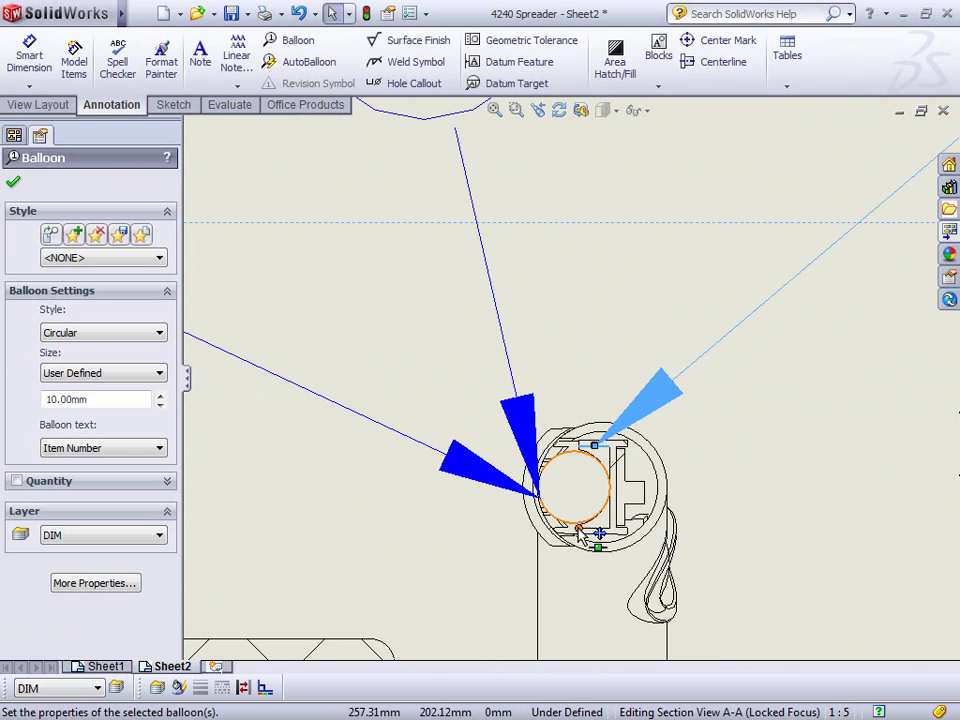
pyautogui.click(494, 110)
pyautogui.press('Escape')
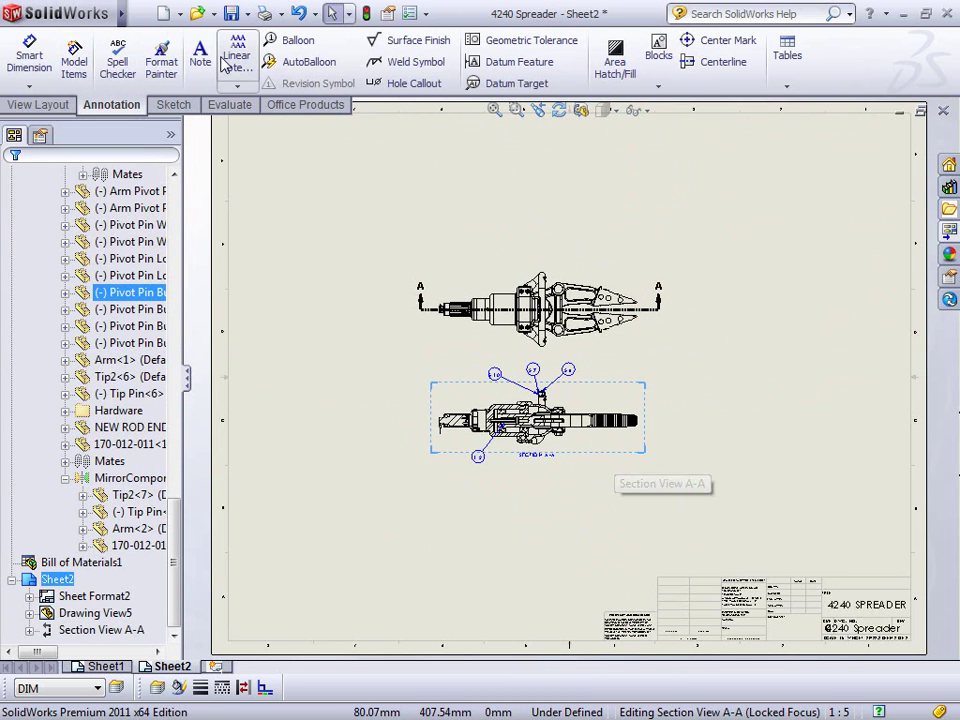
# Add a circular item-number balloon to the thin hatched sleeve at section A-A's narrow end, placed above the part
pyautogui.click(298, 40)
pyautogui.scroll(-5, 465, 417)
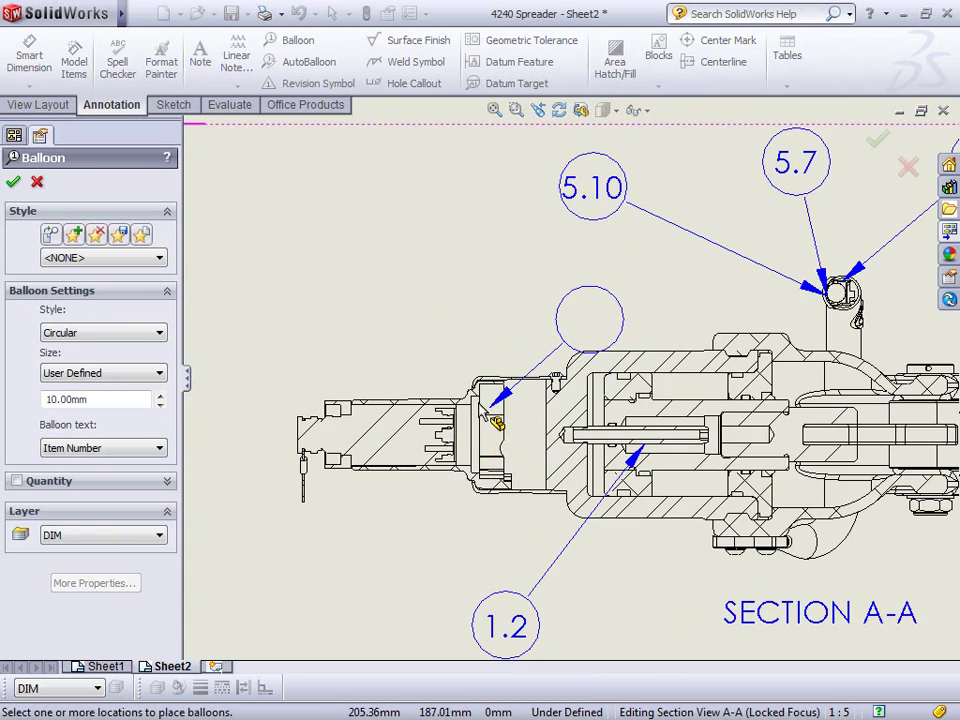
pyautogui.scroll(-3, 392, 414)
pyautogui.click(390, 392)
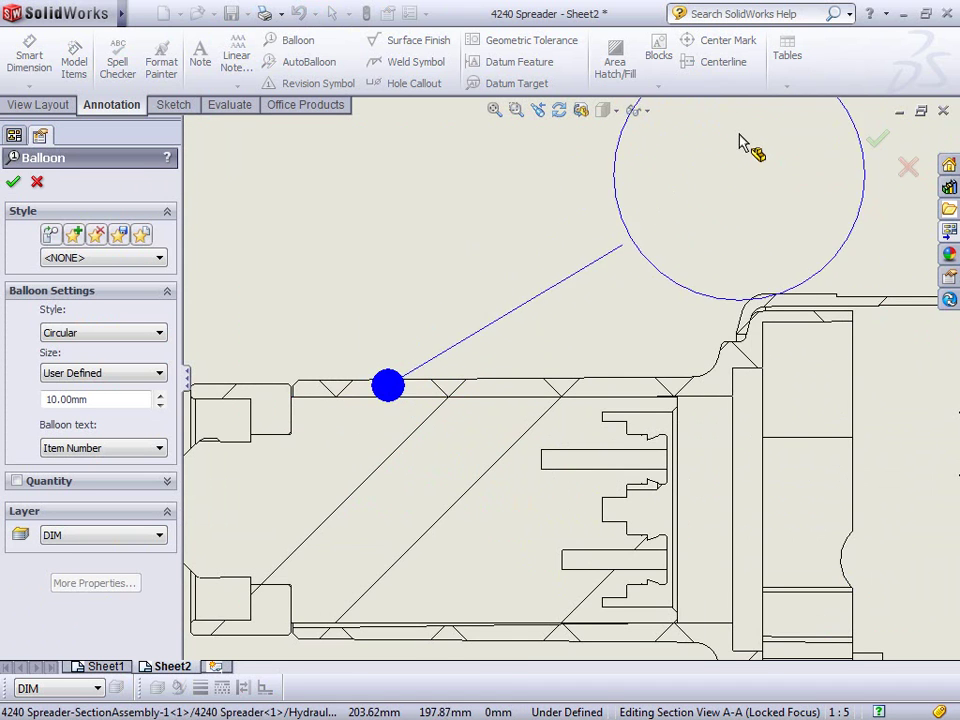
pyautogui.scroll(2, 790, 130)
pyautogui.click(396, 193)
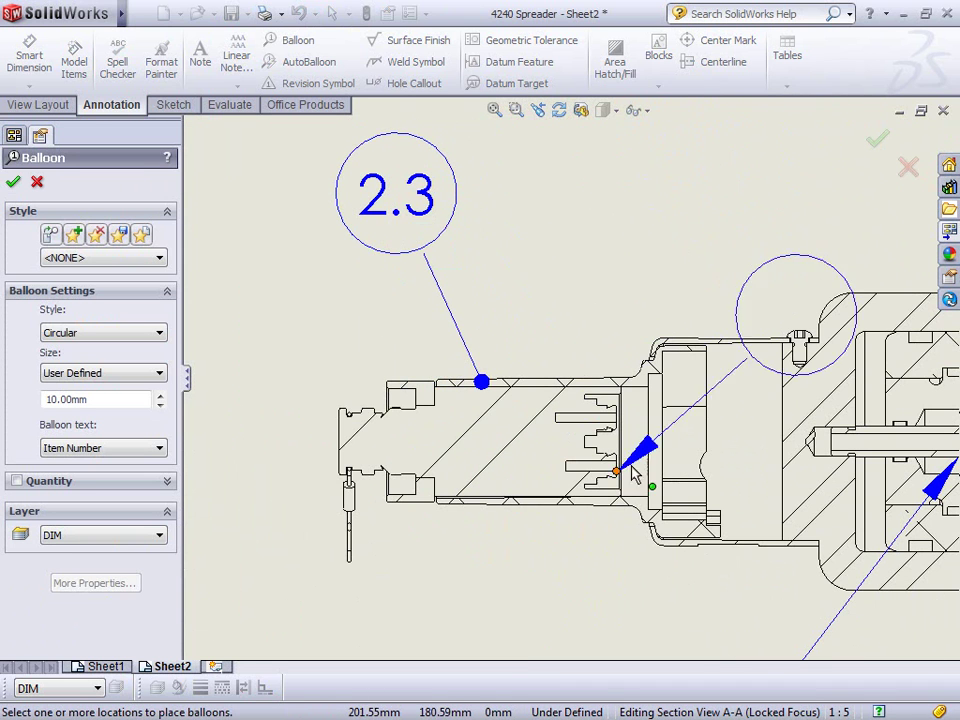
# Try a balloon below the narrow end, attached to the inner ring beside the yoke cylinder, and delete it
pyautogui.click(684, 460)
pyautogui.click(470, 598)
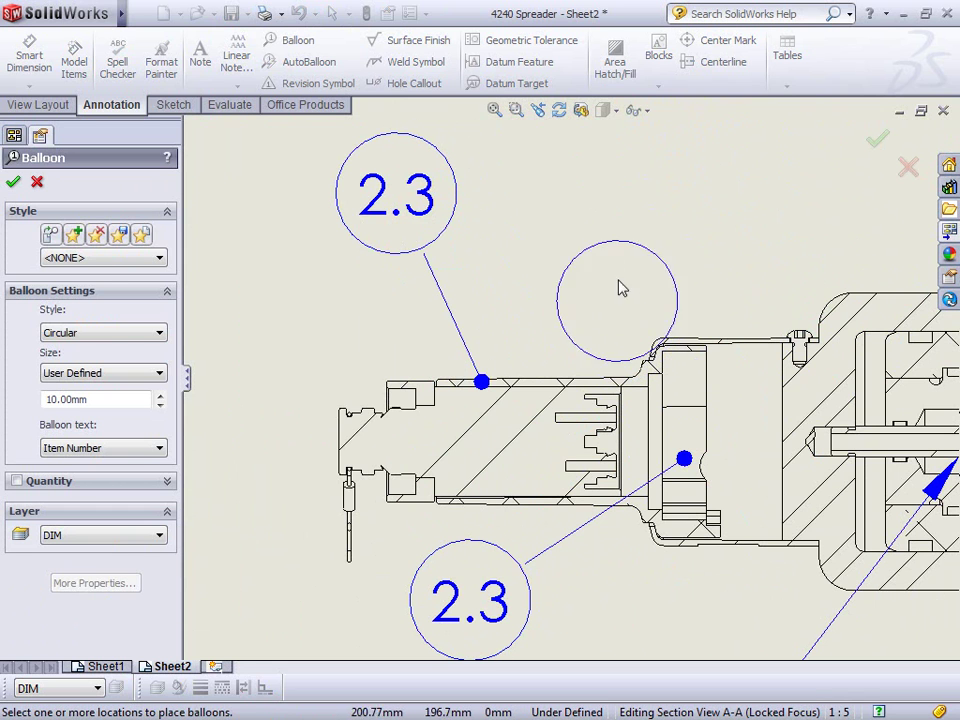
pyautogui.press('Escape')
pyautogui.click(515, 592)
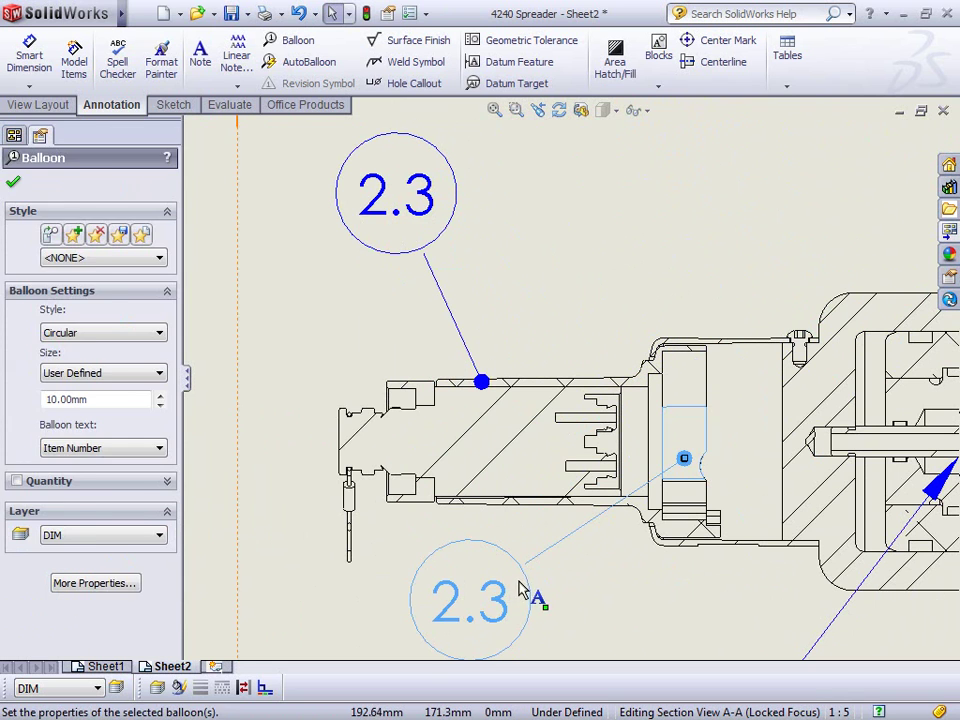
pyautogui.press('Delete')
# Place a note with a leader attached to the arm pivot pin in section A-A, text above the arm
pyautogui.press('f')
pyautogui.scroll(5, 620, 400)
pyautogui.scroll(-3, 606, 426)
pyautogui.click(200, 55)
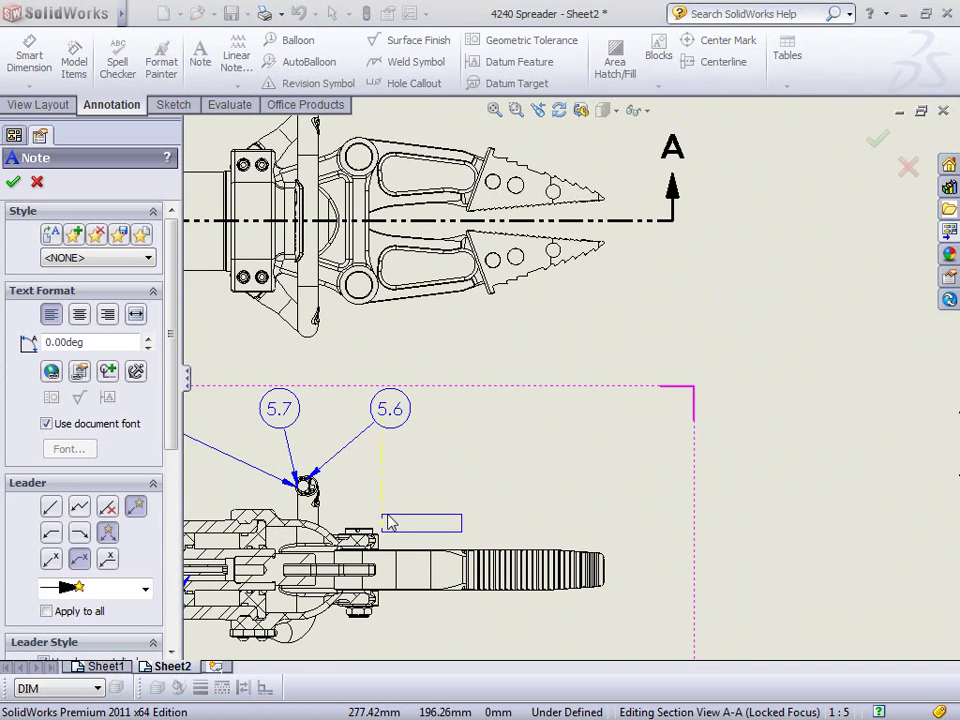
pyautogui.scroll(-5, 410, 530)
pyautogui.click(340, 474)
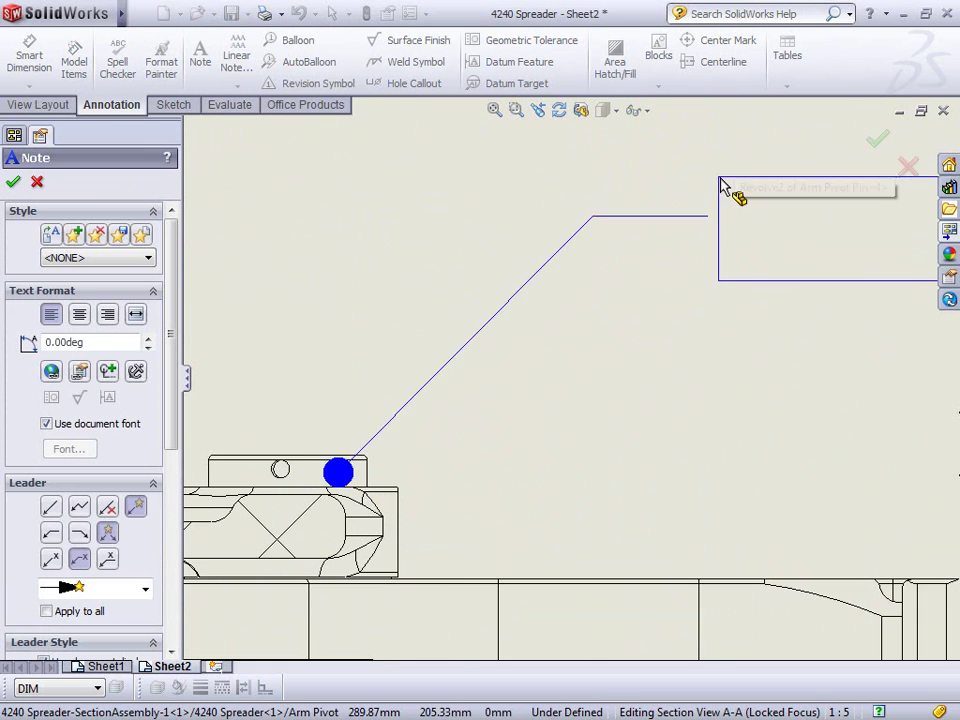
pyautogui.scroll(2, 739, 242)
pyautogui.click(739, 242)
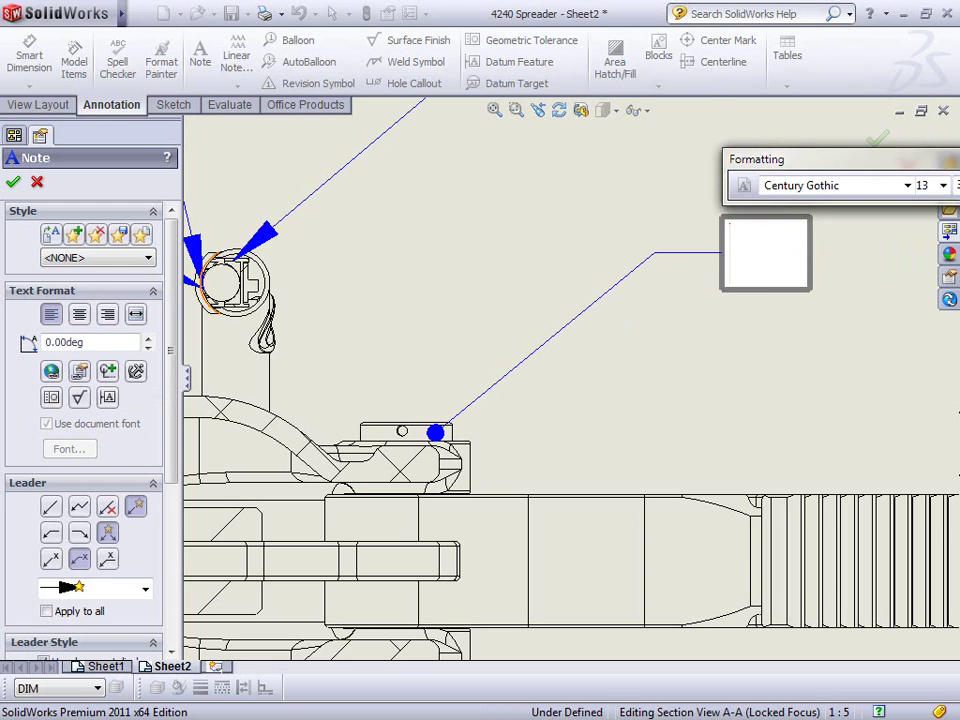
# Link the pivot pin note's text to the SW-File Name property of the model in the view to which the annotation is attached
pyautogui.moveTo(955, 160); pyautogui.dragTo(361, 138)
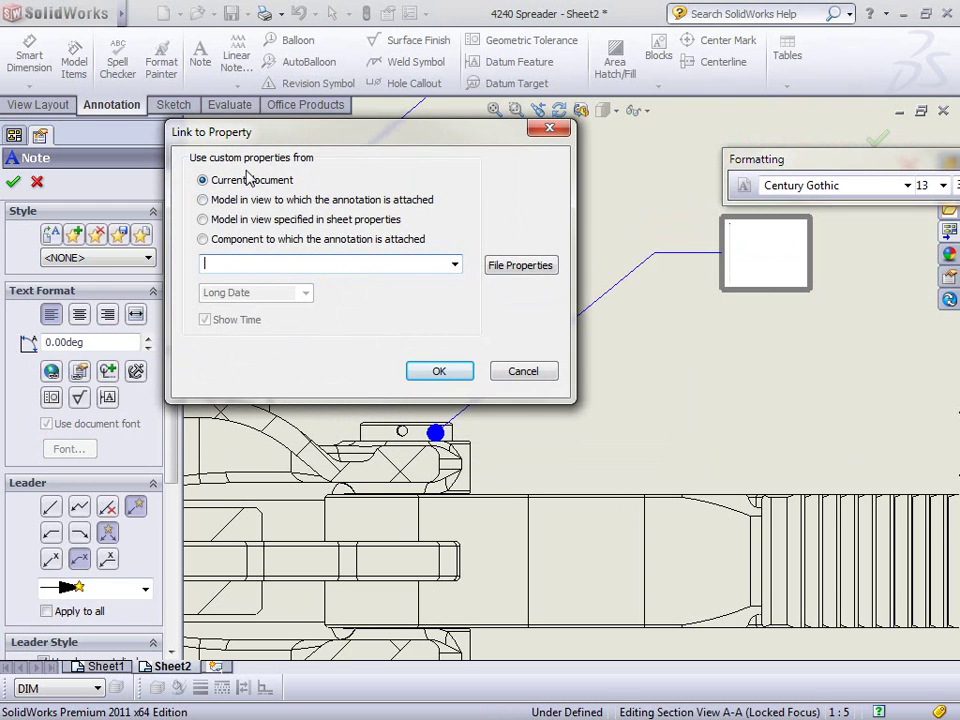
pyautogui.click(203, 200)
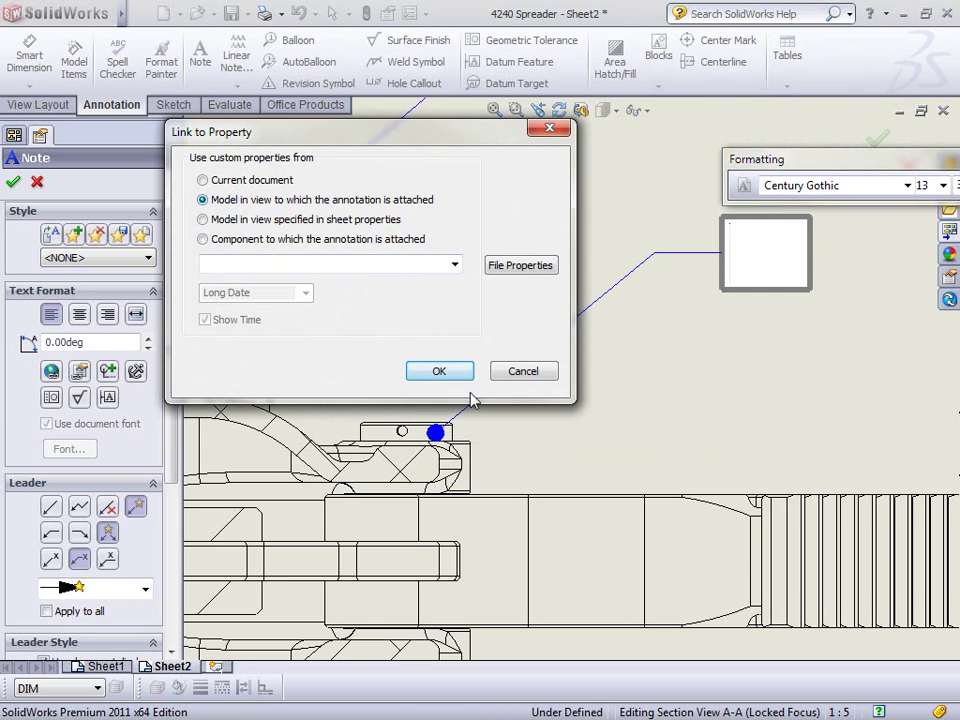
pyautogui.click(455, 265)
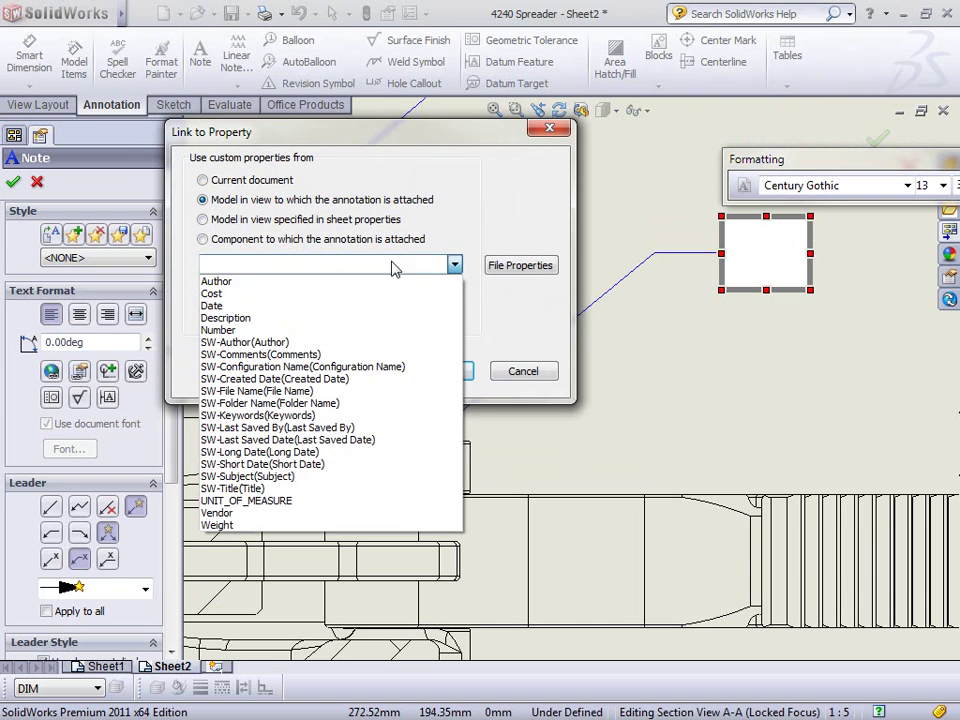
pyautogui.click(317, 391)
pyautogui.click(428, 374)
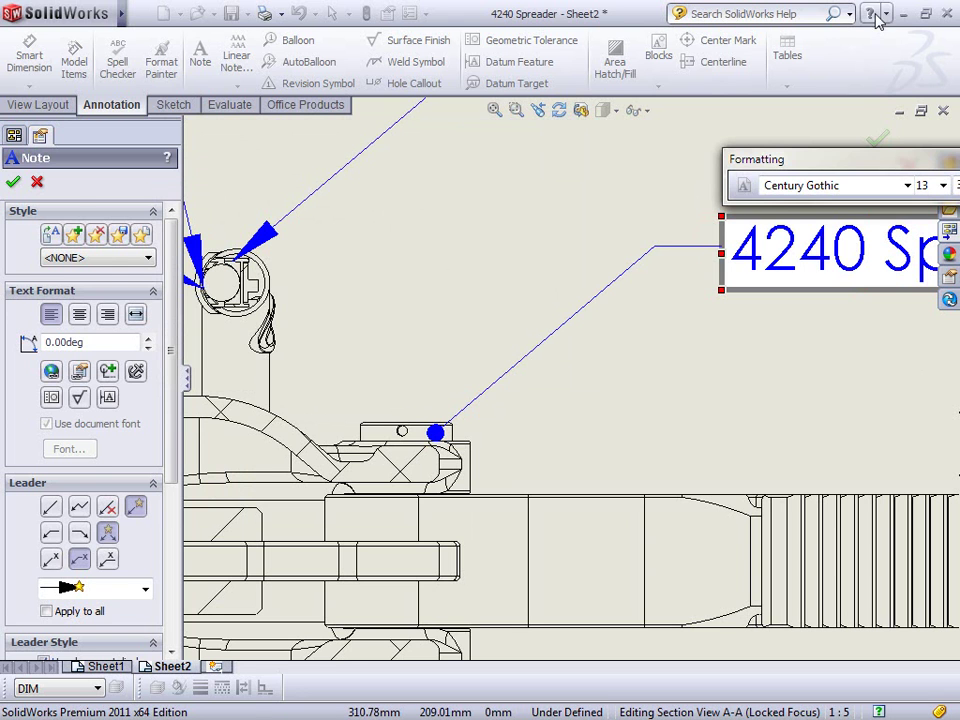
pyautogui.click(881, 136)
pyautogui.click(777, 351)
pyautogui.scroll(6, 777, 352)
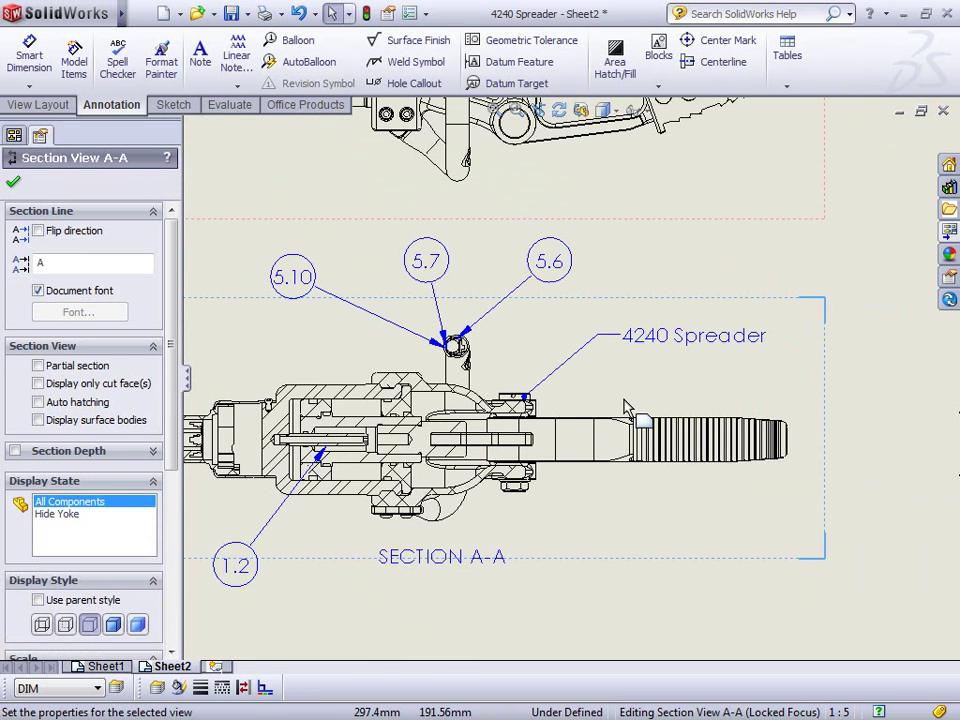
pyautogui.click(790, 262)
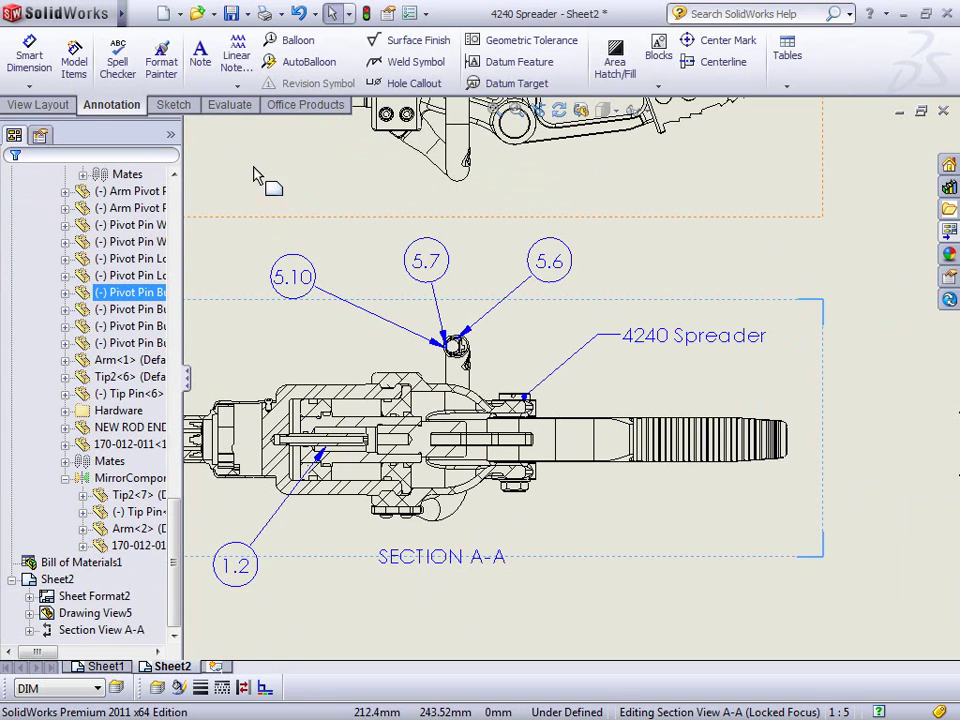
# Move the parent view and section A-A toward the left side of the sheet to free space beside them
pyautogui.click(495, 110)
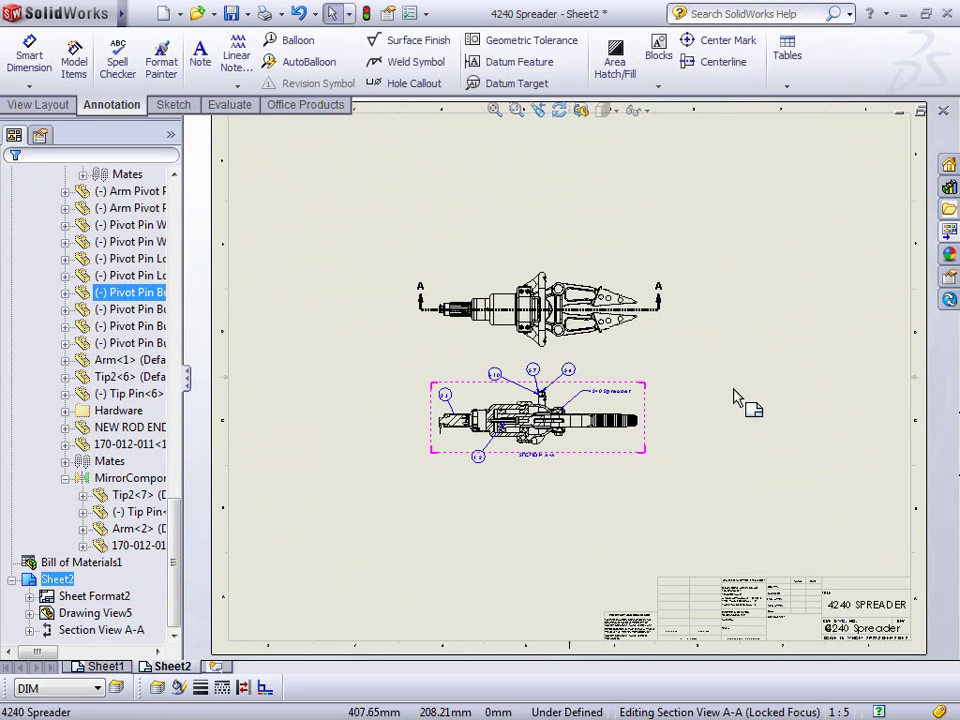
pyautogui.moveTo(640, 360)
pyautogui.mouseDown()
pyautogui.moveTo(634, 349)
pyautogui.moveTo(505, 337)
pyautogui.mouseUp()
pyautogui.click(628, 470)
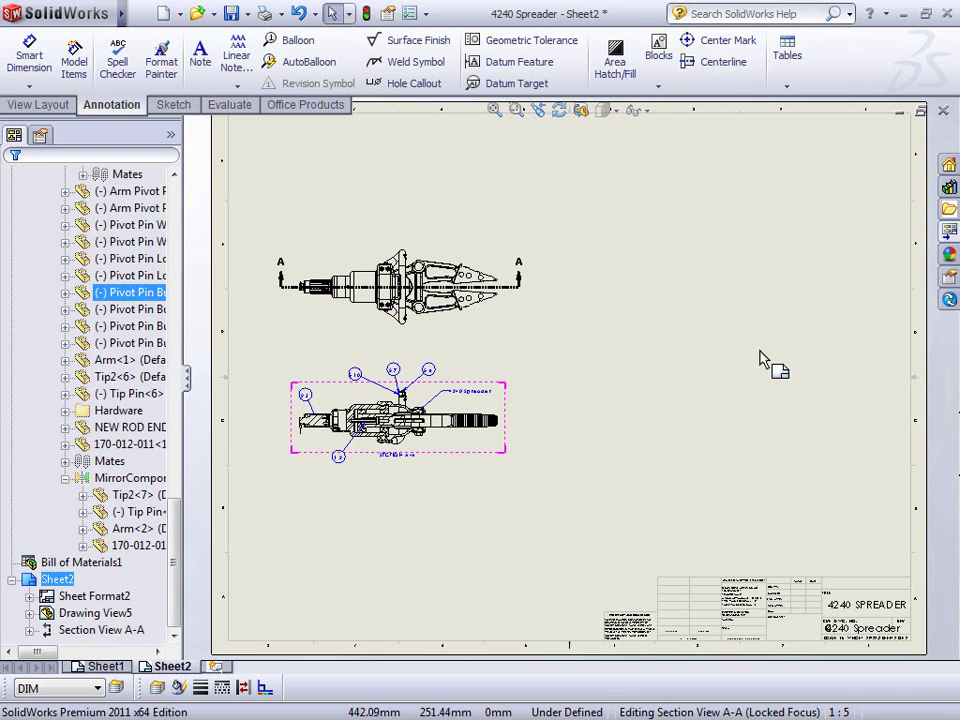
# Add a pictorial view of the spreader to the upper right area of Sheet2
pyautogui.click(952, 236)
pyautogui.moveTo(868, 372)
pyautogui.mouseDown()
pyautogui.moveTo(564, 403)
pyautogui.moveTo(650, 345)
pyautogui.moveTo(706, 238)
pyautogui.mouseUp()
pyautogui.press('Escape')
pyautogui.click(706, 238)
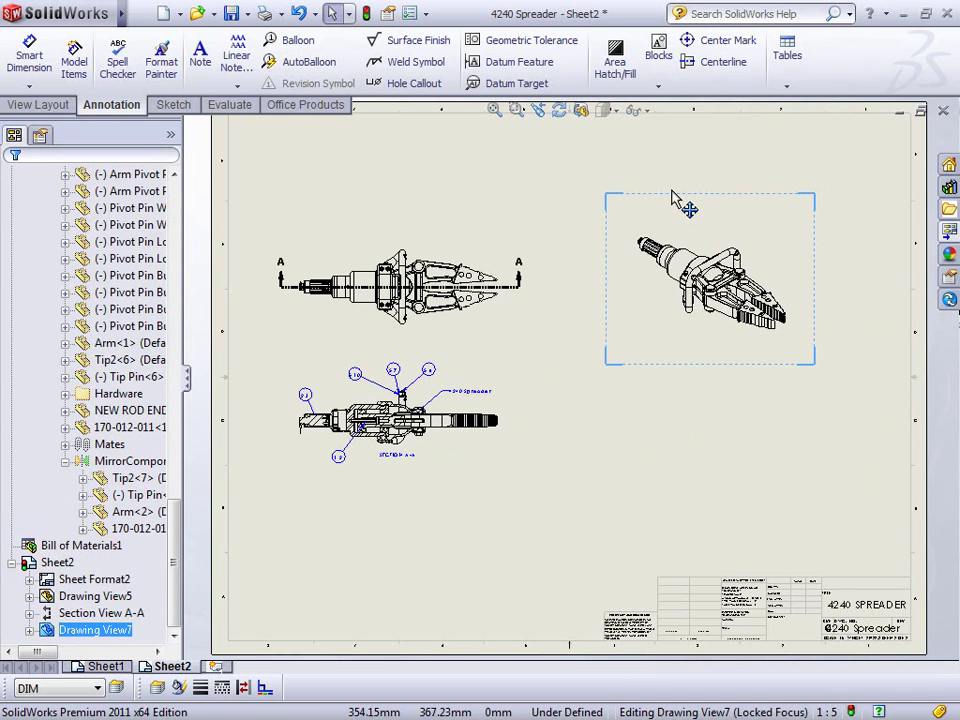
# Rotate the new view with 3D Drawing View so the arms face the opposite way, and save the orientation as named view "Bottom"
pyautogui.click(583, 111)
pyautogui.click(783, 270)
pyautogui.moveTo(783, 270)
pyautogui.mouseDown()
pyautogui.moveTo(778, 263)
pyautogui.moveTo(738, 284)
pyautogui.moveTo(746, 282)
pyautogui.moveTo(747, 312)
pyautogui.moveTo(647, 287)
pyautogui.moveTo(621, 229)
pyautogui.moveTo(776, 332)
pyautogui.moveTo(703, 300)
pyautogui.moveTo(711, 288)
pyautogui.mouseUp()
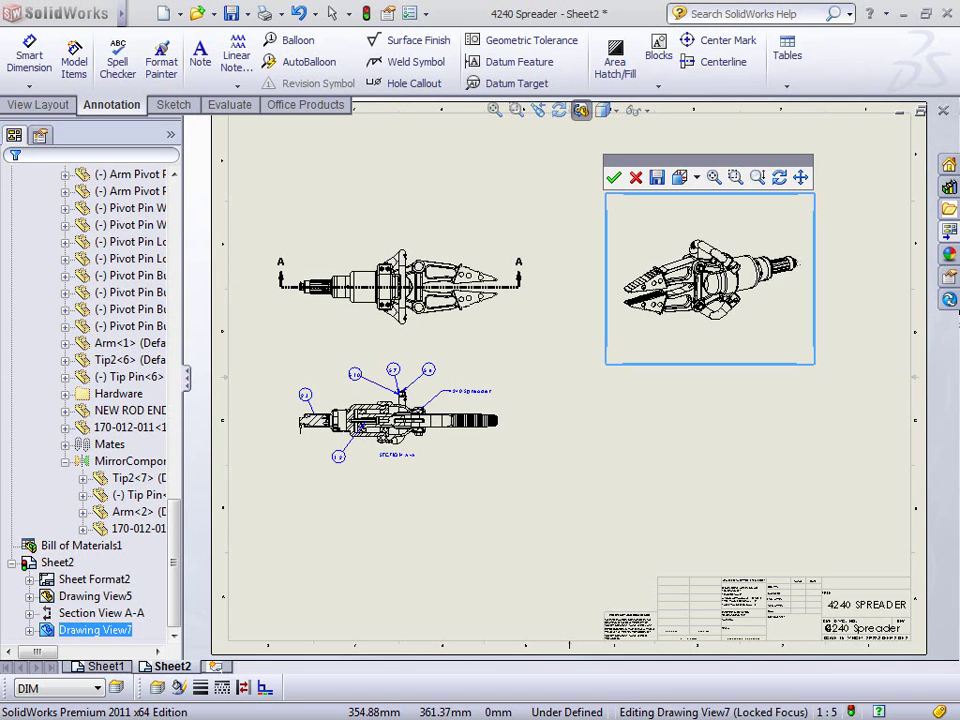
pyautogui.click(656, 177)
pyautogui.moveTo(791, 381); pyautogui.dragTo(497, 330)
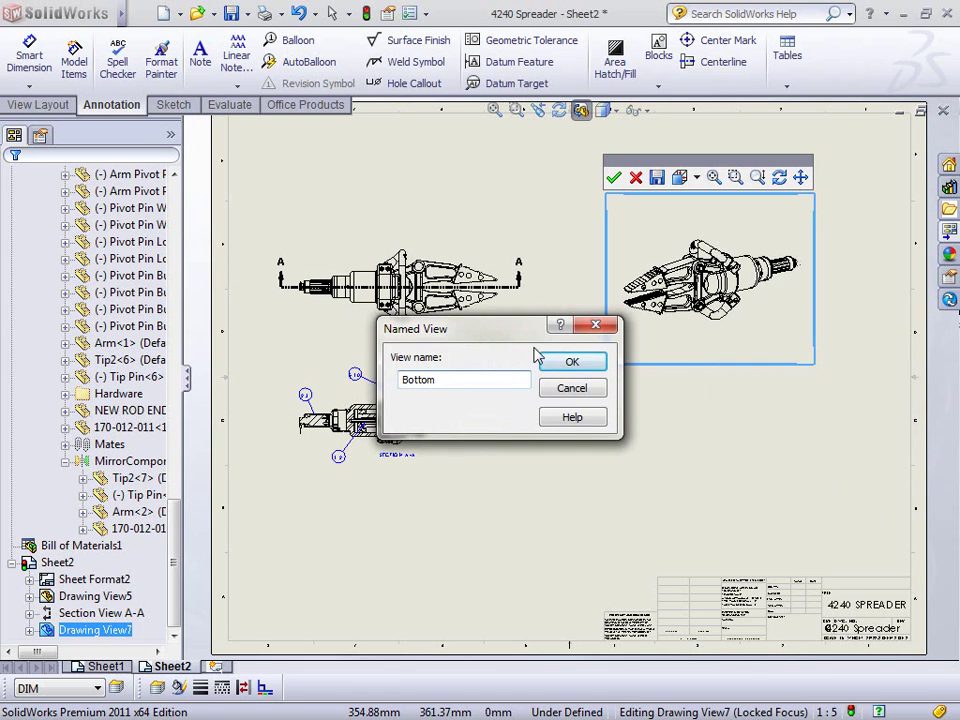
pyautogui.click(574, 364)
pyautogui.click(614, 177)
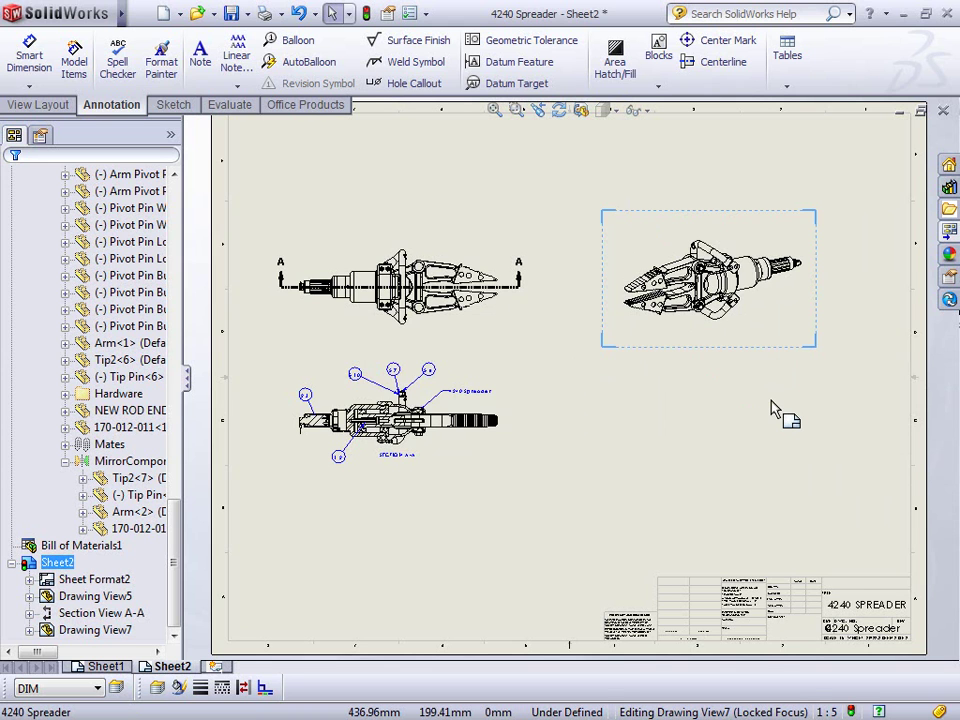
pyautogui.click(760, 336)
pyautogui.click(753, 446)
# Create a new part document
pyautogui.moveTo(110, 12)
pyautogui.click(139, 14)
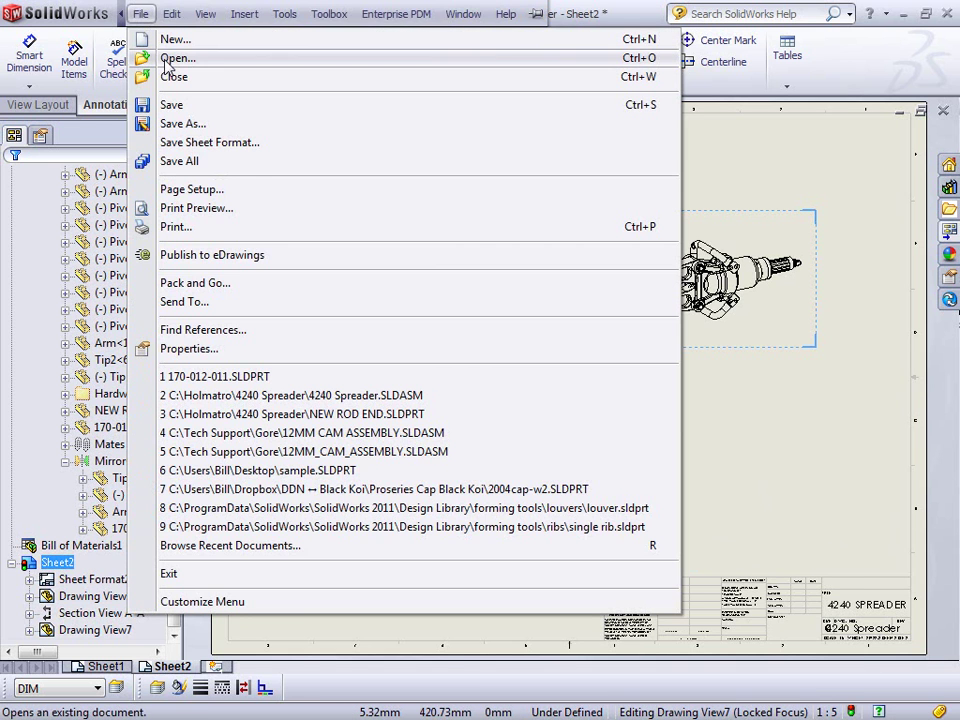
pyautogui.click(174, 39)
pyautogui.click(489, 510)
# Sketch a center rectangle about 285 × 159 mm on the Top Plane, centred on the origin
pyautogui.click(98, 289)
pyautogui.click(98, 275)
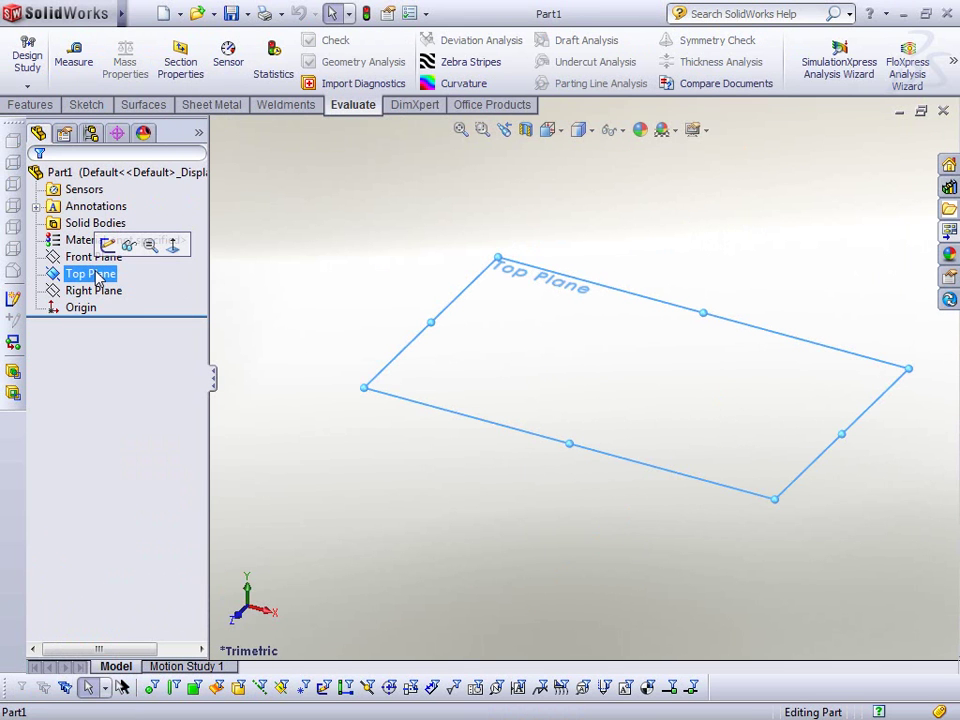
pyautogui.click(108, 245)
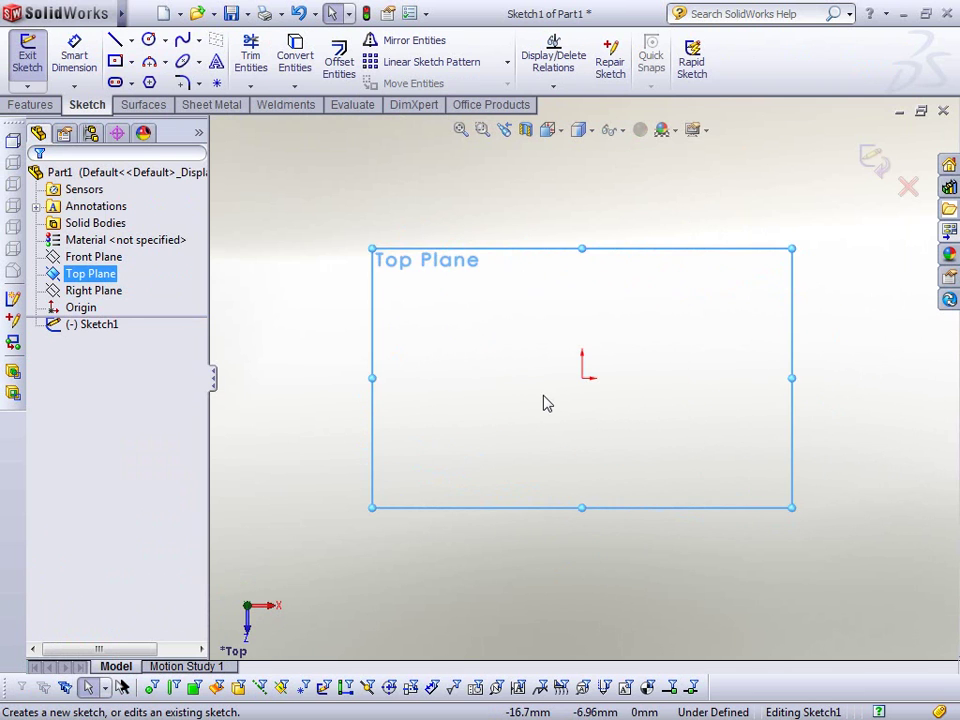
pyautogui.press('s')
pyautogui.click(580, 275)
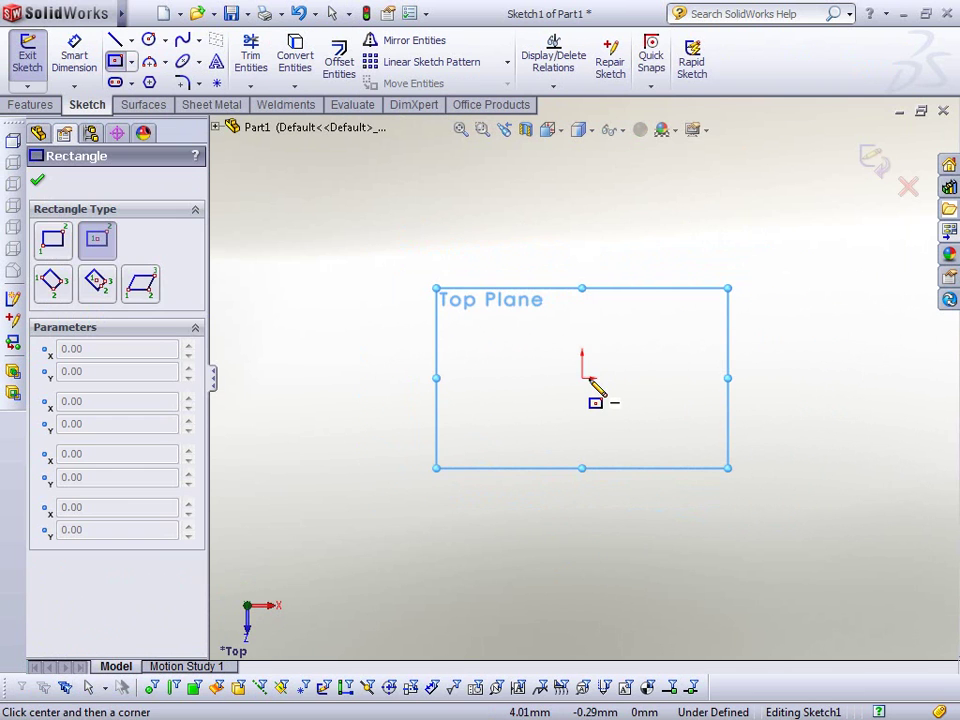
pyautogui.click(582, 378)
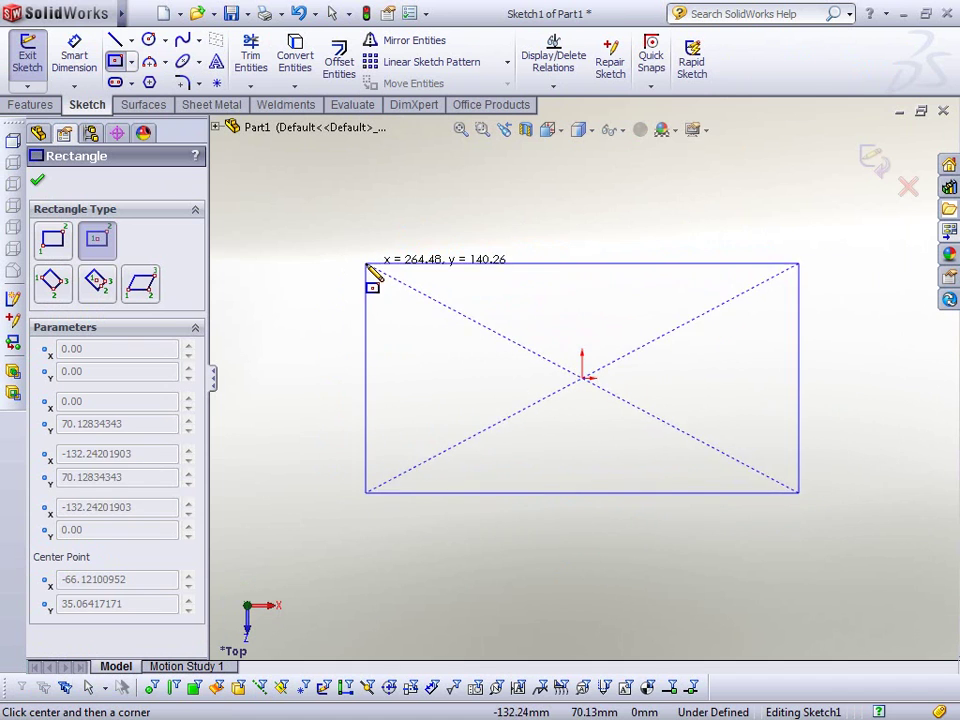
pyautogui.click(349, 251)
pyautogui.scroll(5, 531, 369)
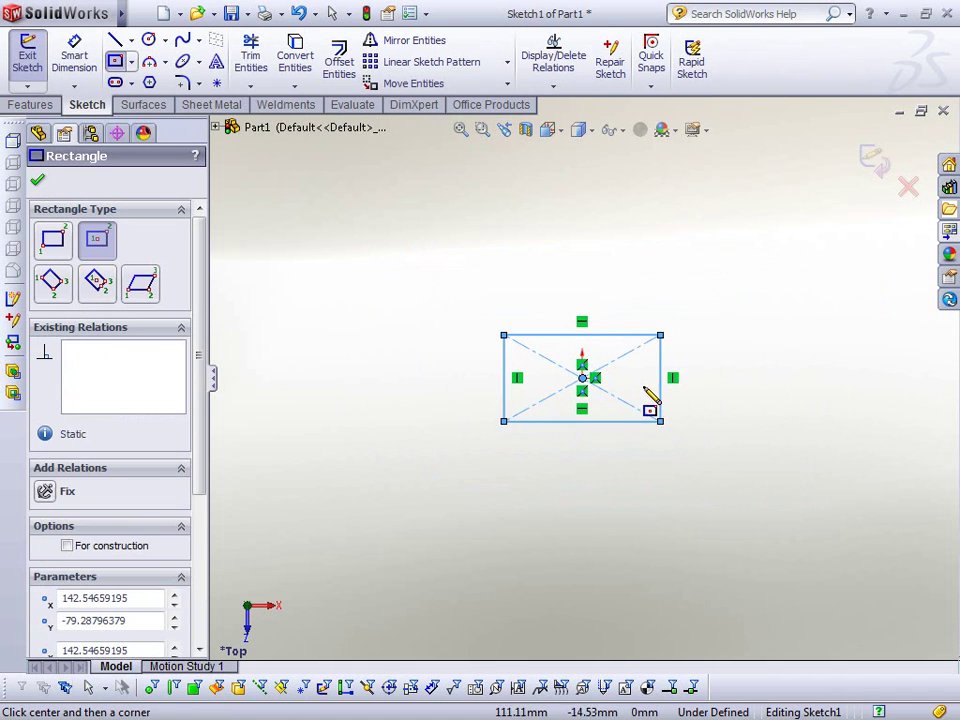
pyautogui.press('Escape')
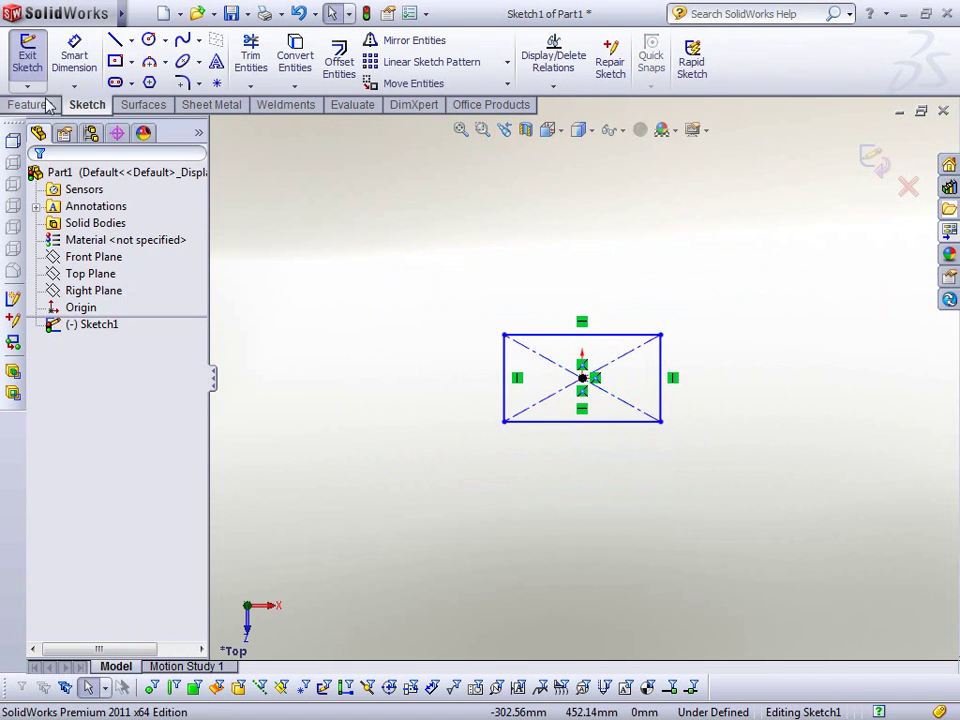
# Extrude the rectangle upward to a blind depth of 210 mm with a 10° outward draft
pyautogui.click(40, 105)
pyautogui.click(32, 60)
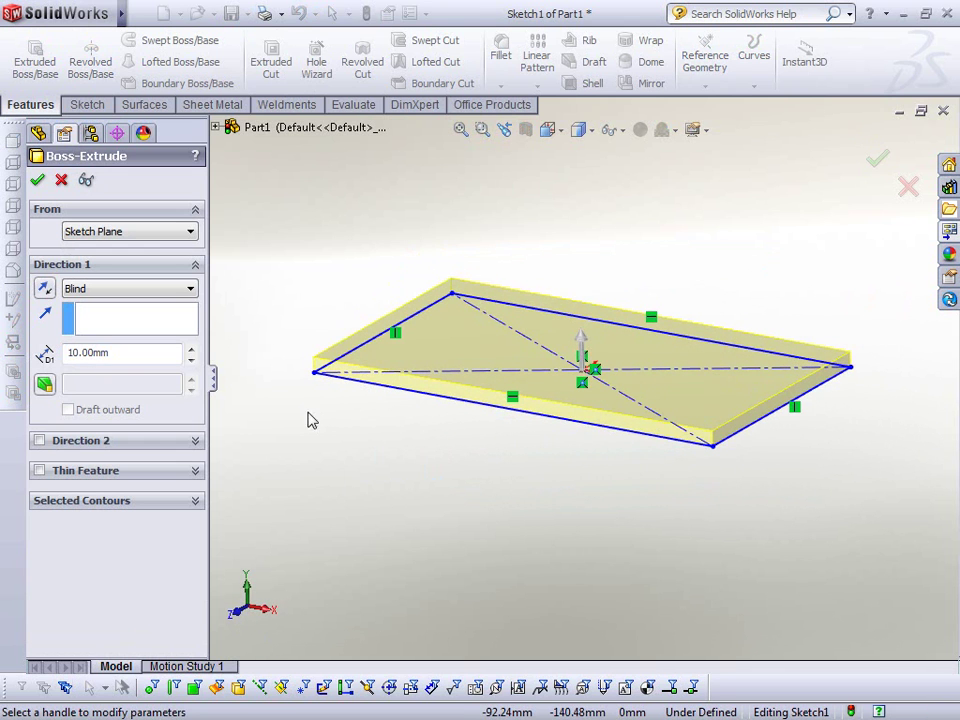
pyautogui.click(119, 391)
pyautogui.write('10g')
pyautogui.press('Return')
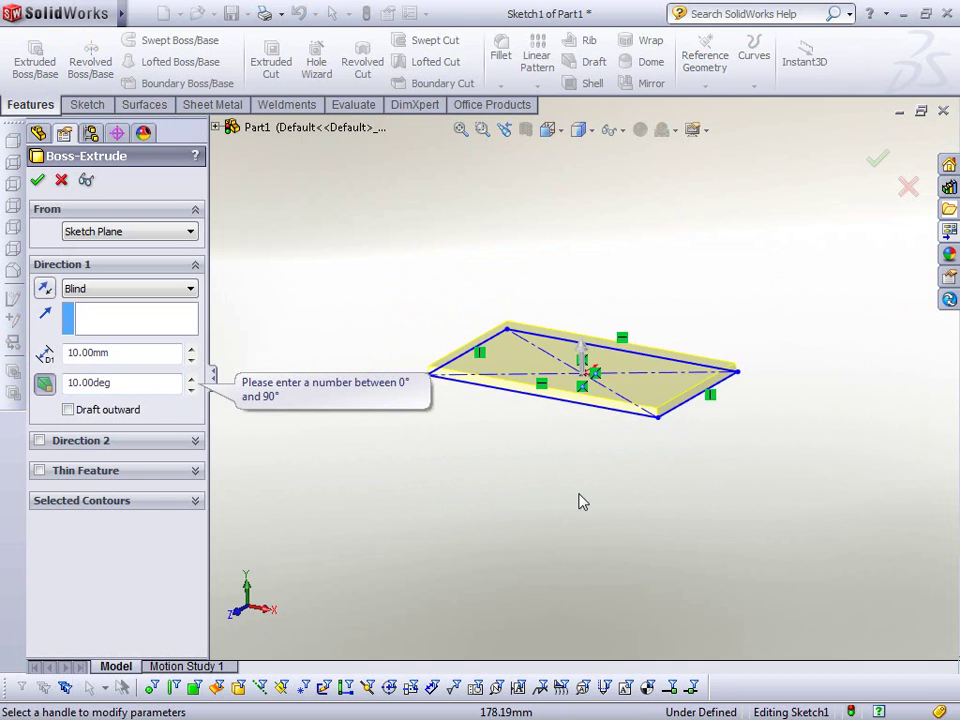
pyautogui.click(120, 411)
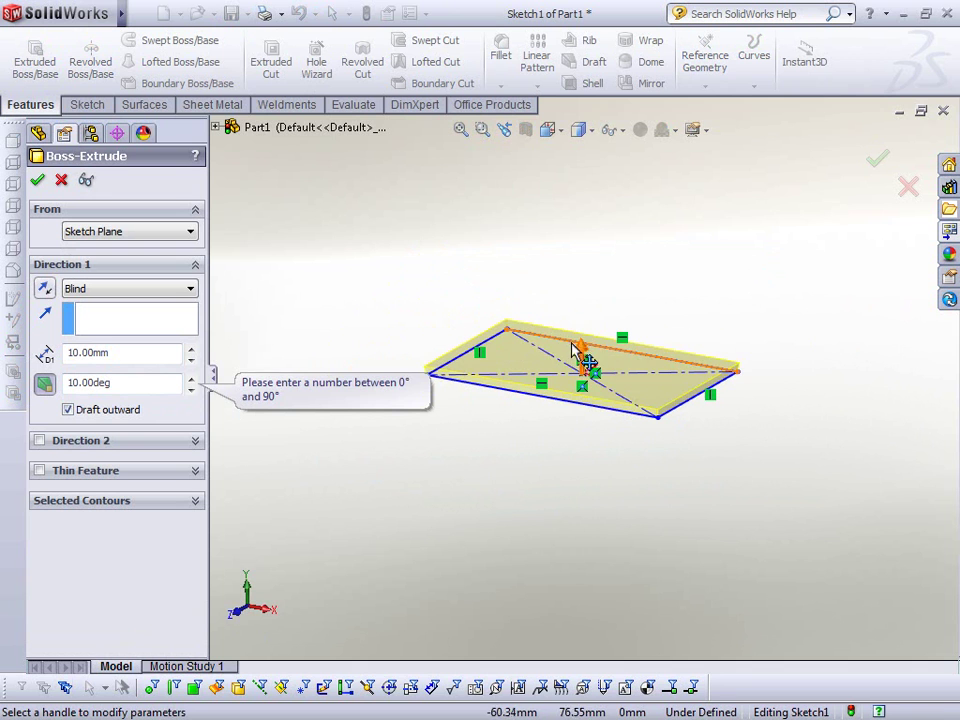
pyautogui.moveTo(583, 352)
pyautogui.mouseDown()
pyautogui.moveTo(575, 212)
pyautogui.moveTo(599, 210)
pyautogui.moveTo(598, 190)
pyautogui.mouseUp()
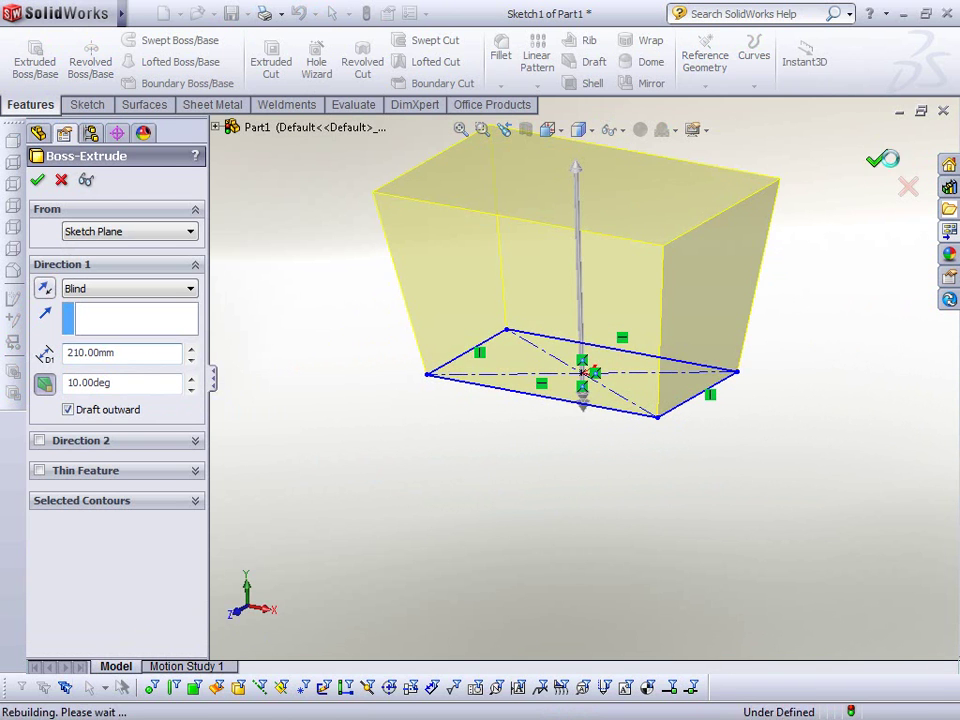
pyautogui.click(877, 158)
# Sketch a corner rectangle on the block's top face, overlapping the middle of one long edge and ending near the origin
pyautogui.click(740, 188)
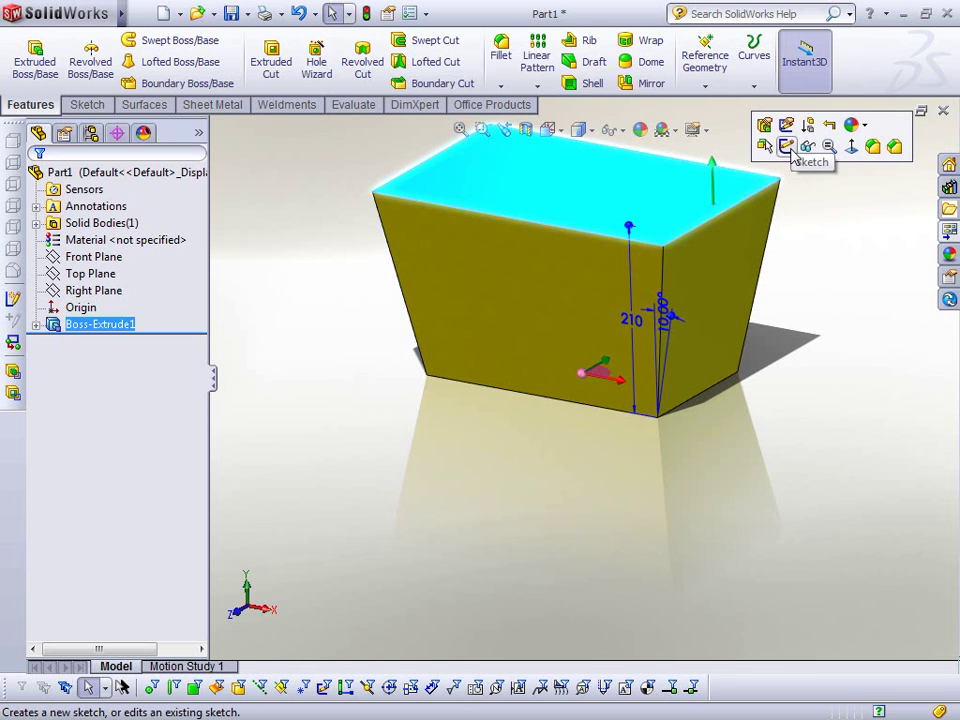
pyautogui.click(788, 147)
pyautogui.press('space')
pyautogui.click(806, 266)
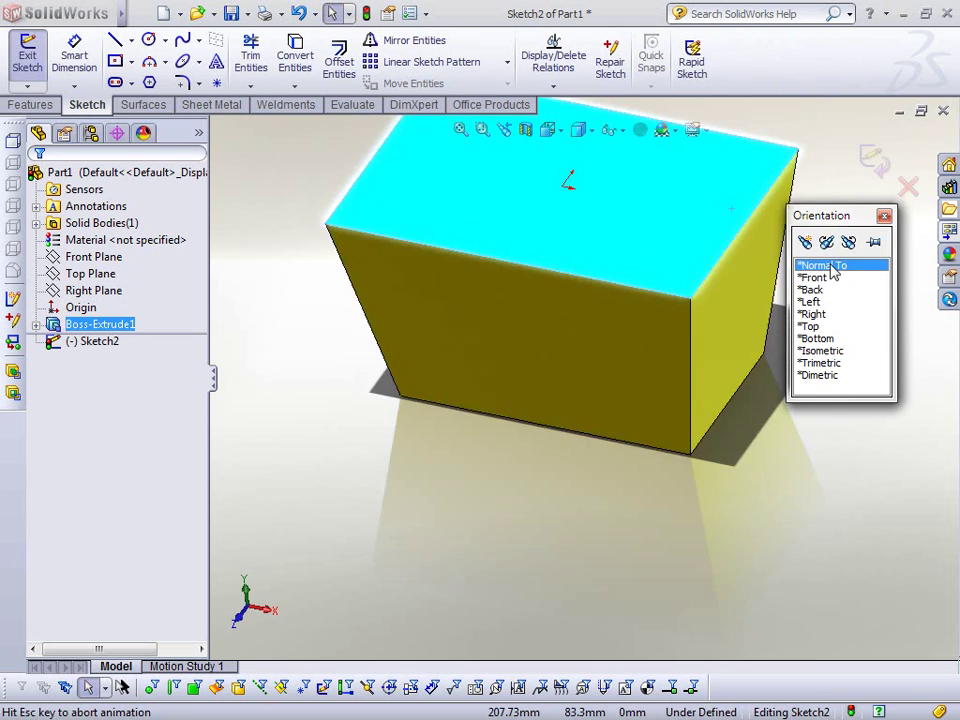
pyautogui.press('s')
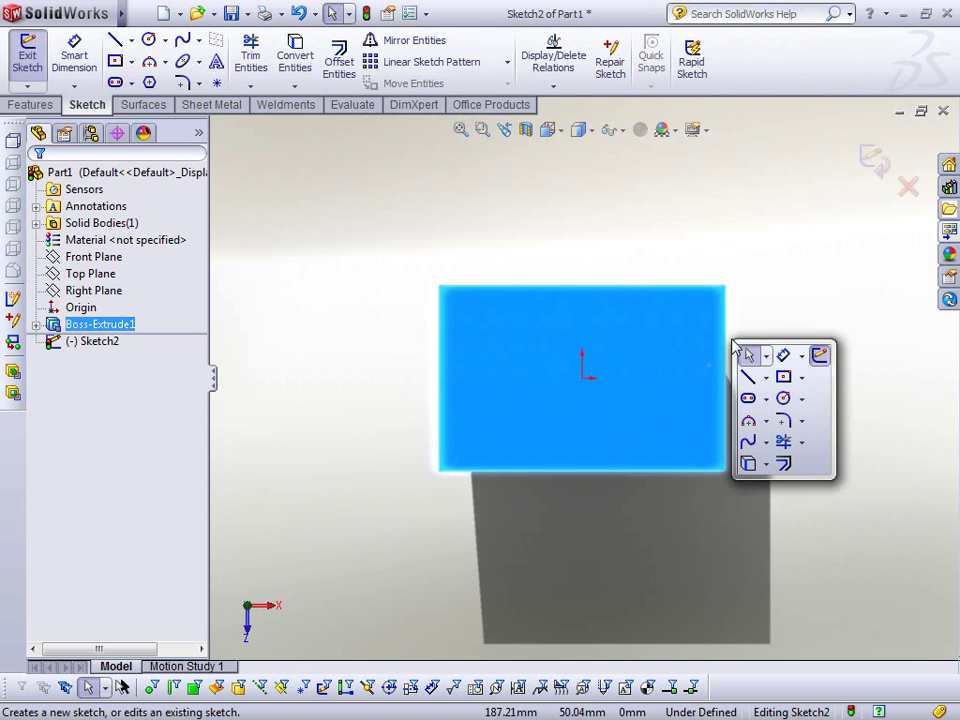
pyautogui.click(800, 378)
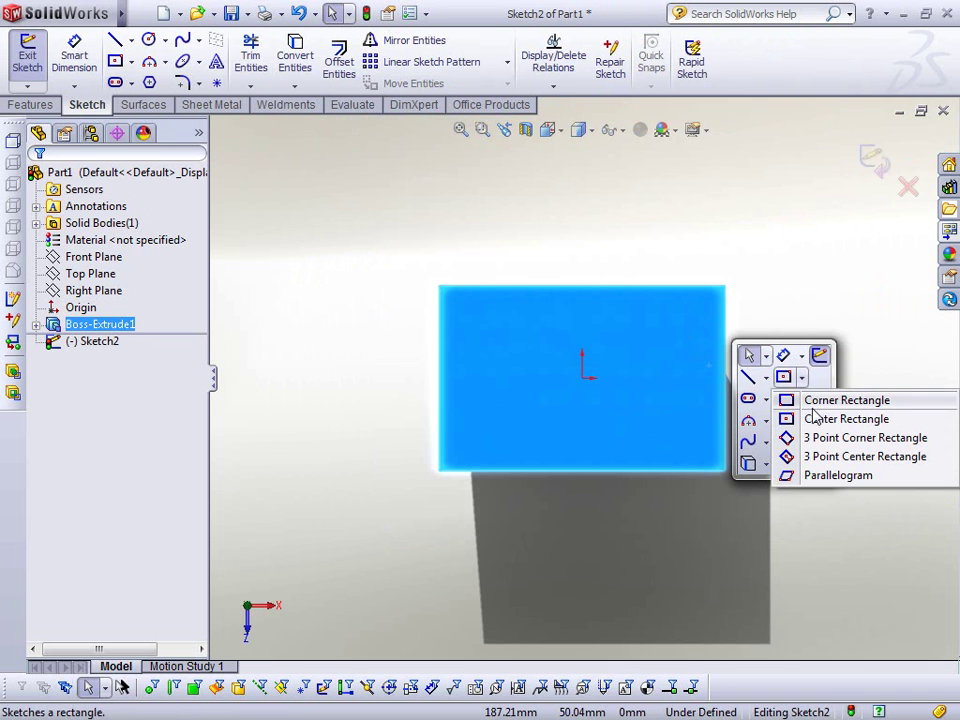
pyautogui.click(835, 400)
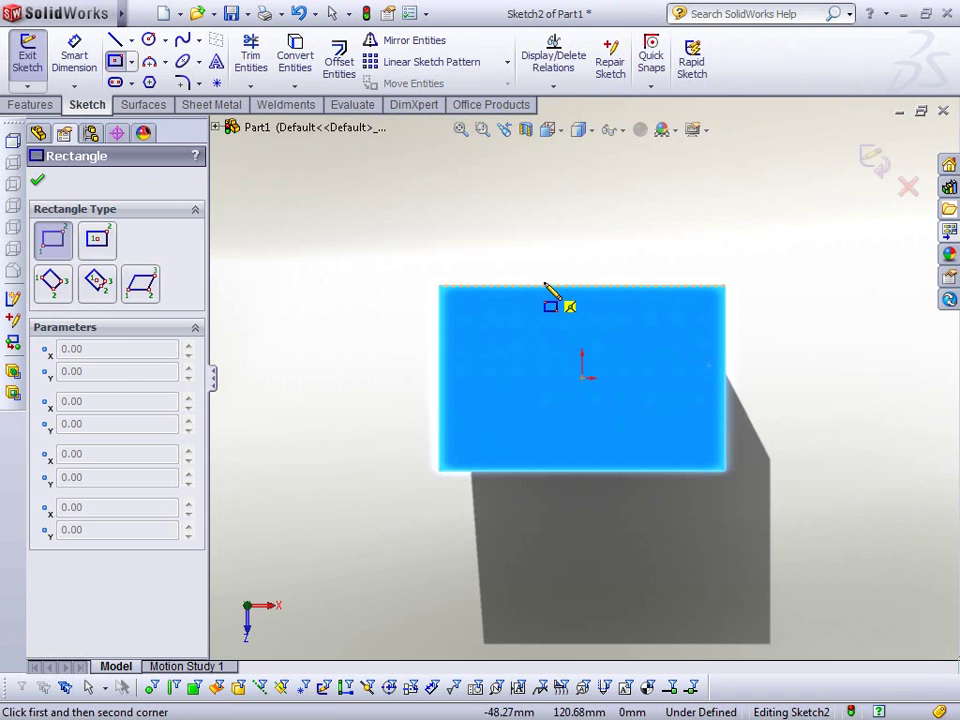
pyautogui.click(629, 368)
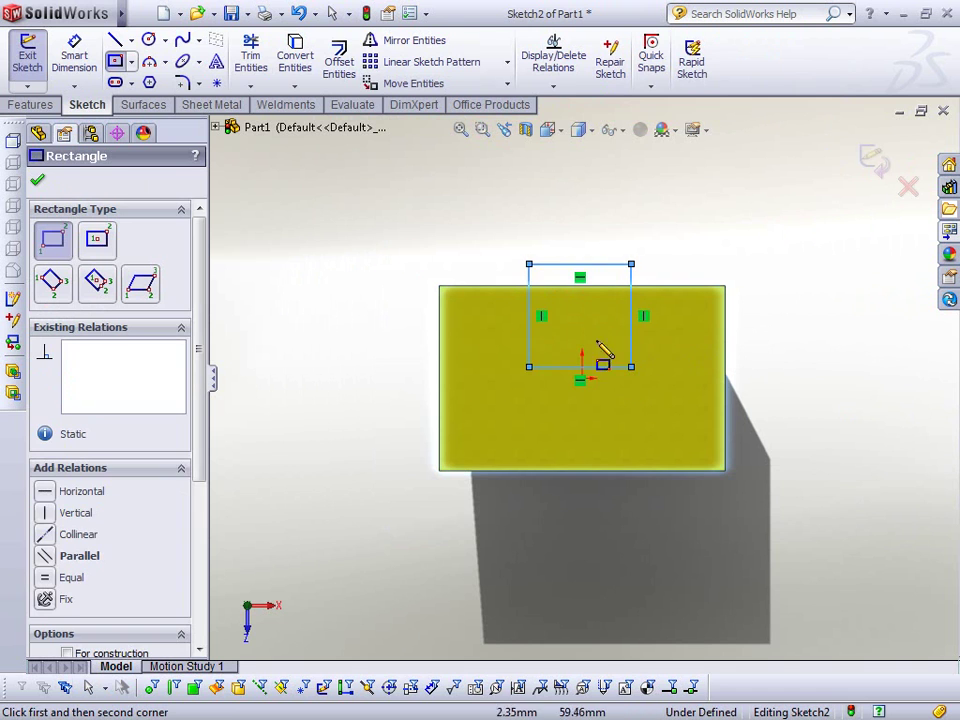
# Cut the rectangle Through All to form a notch in the block's long side
pyautogui.click(30, 104)
pyautogui.click(268, 62)
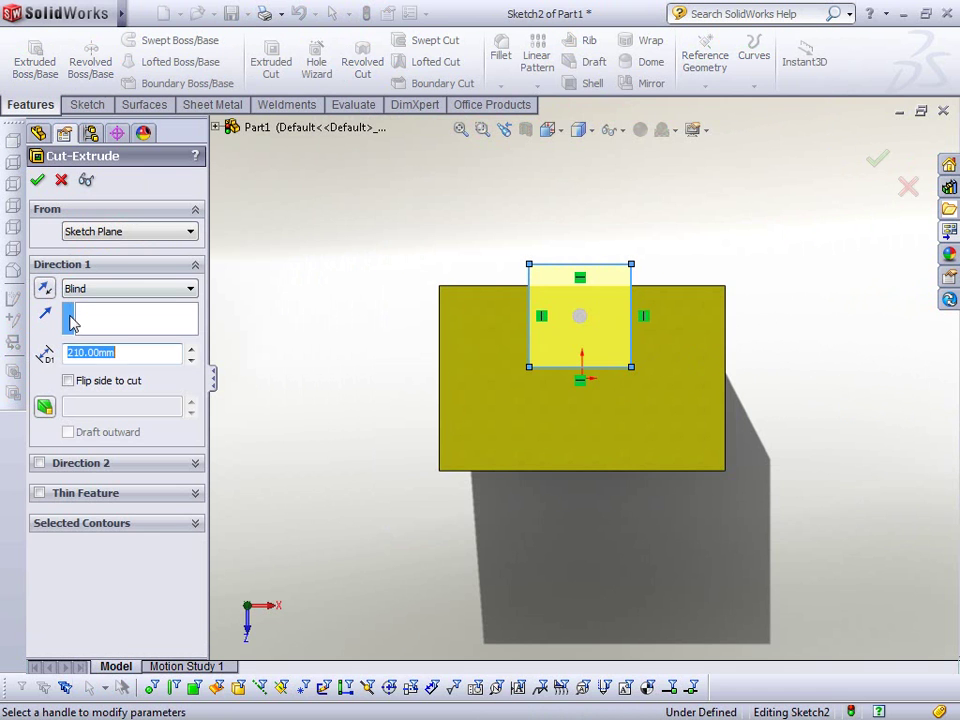
pyautogui.click(100, 288)
pyautogui.click(104, 318)
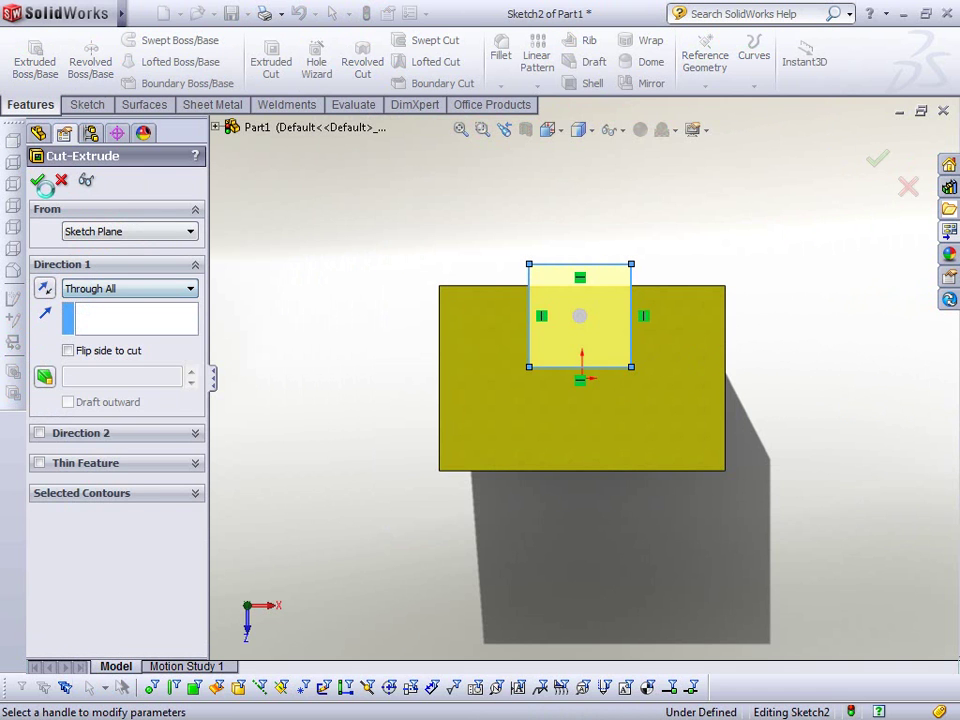
pyautogui.click(38, 180)
# Assign Plain Carbon Steel as the notched part's material
pyautogui.moveTo(681, 480)
pyautogui.mouseDown(button='middle')
pyautogui.moveTo(602, 189)
pyautogui.moveTo(533, 297)
pyautogui.moveTo(630, 300)
pyautogui.mouseUp(button='middle')
pyautogui.rightClick(137, 241)
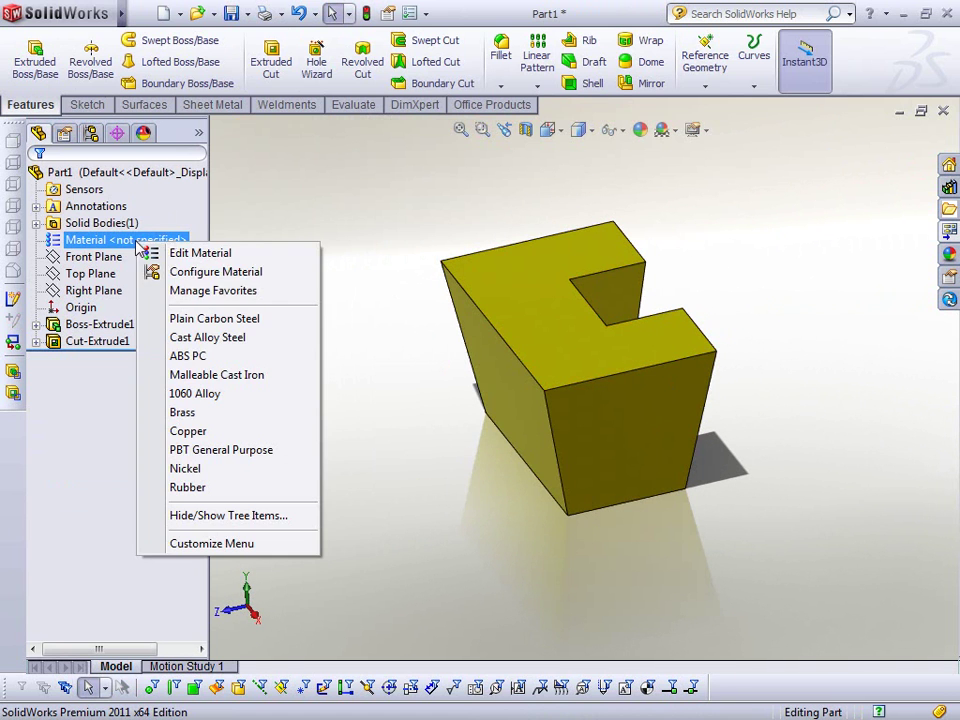
pyautogui.click(214, 318)
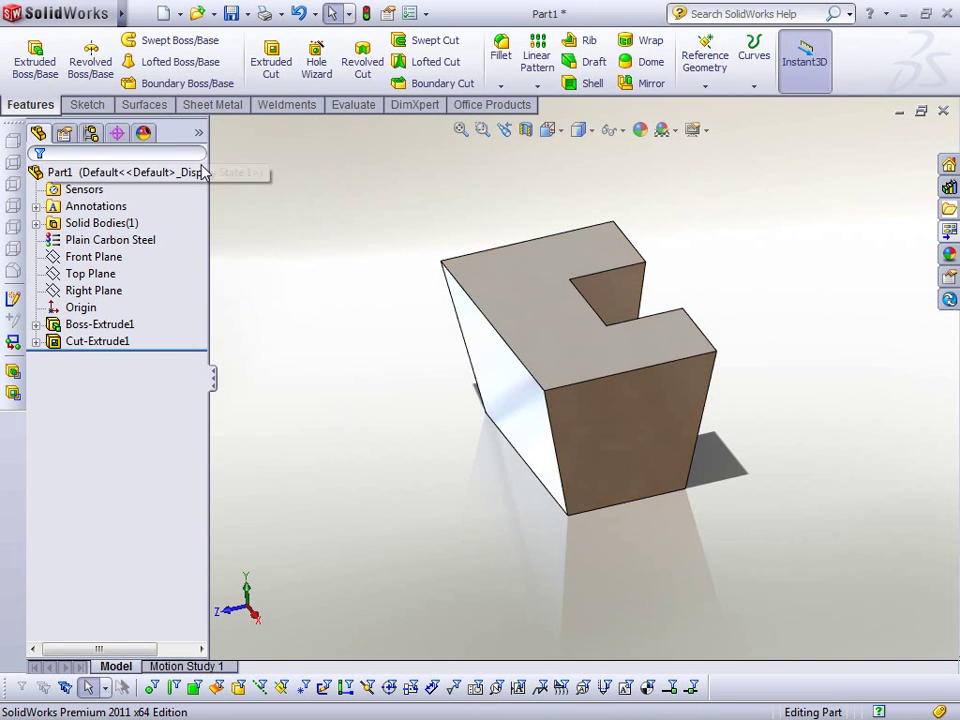
# Start a Convert to Sheet Metal with the long face opposite the notch fixed, adding bends on its lower edge and both slanted side edges
pyautogui.click(199, 106)
pyautogui.click(91, 60)
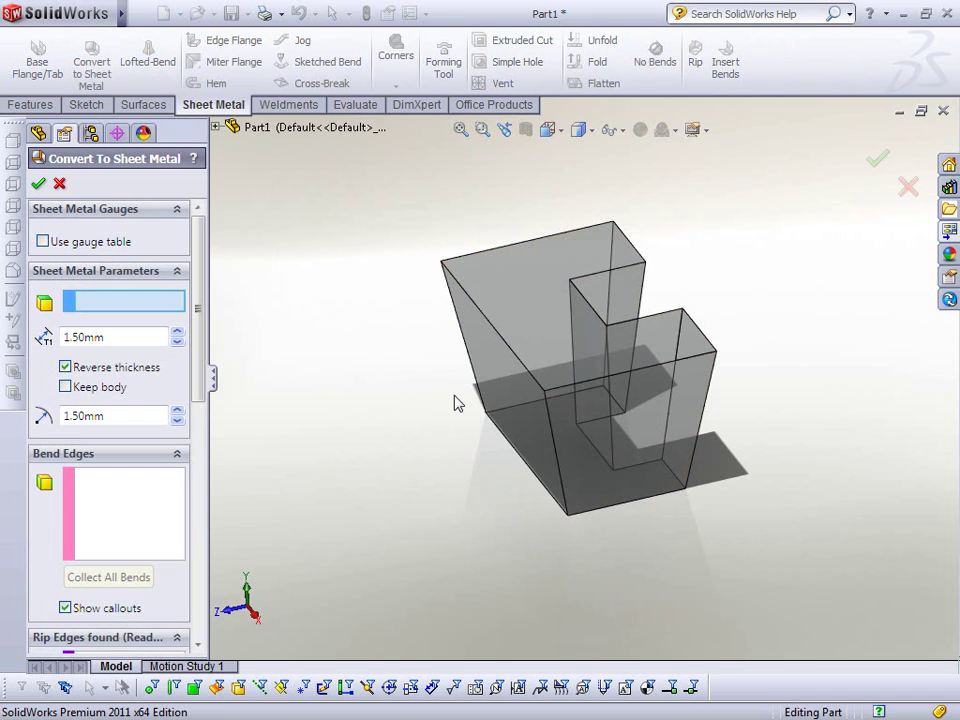
pyautogui.click(512, 392)
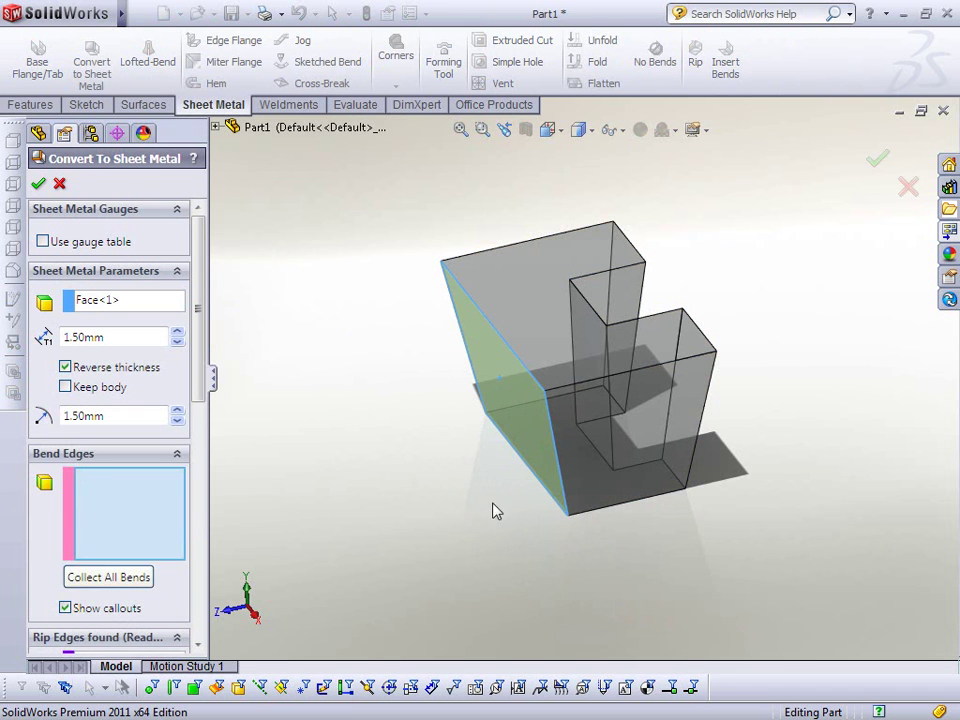
pyautogui.click(545, 494)
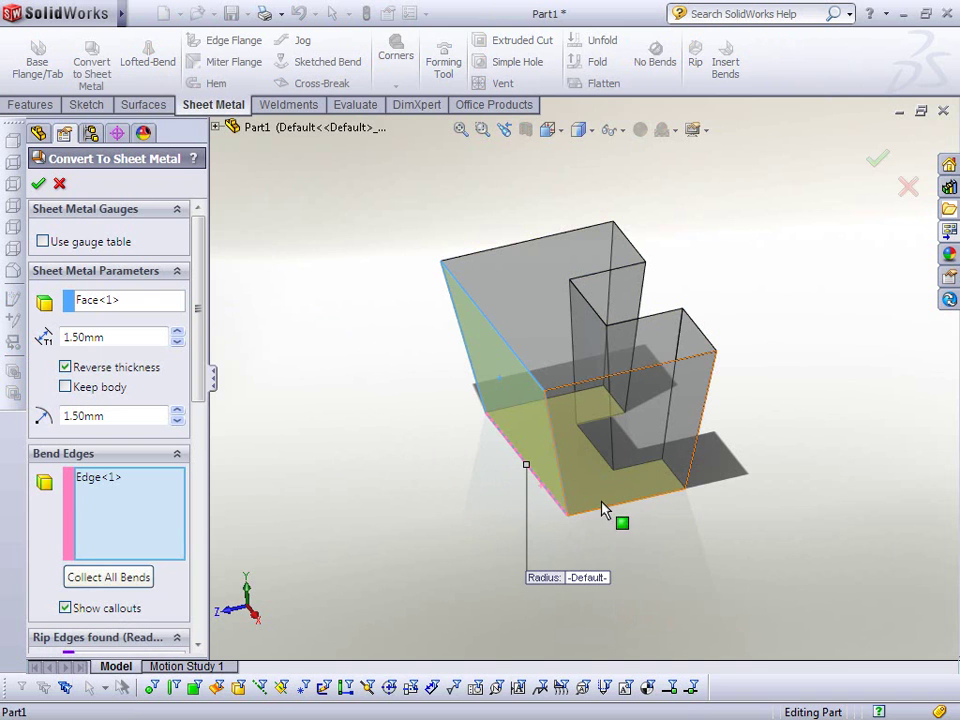
pyautogui.click(561, 489)
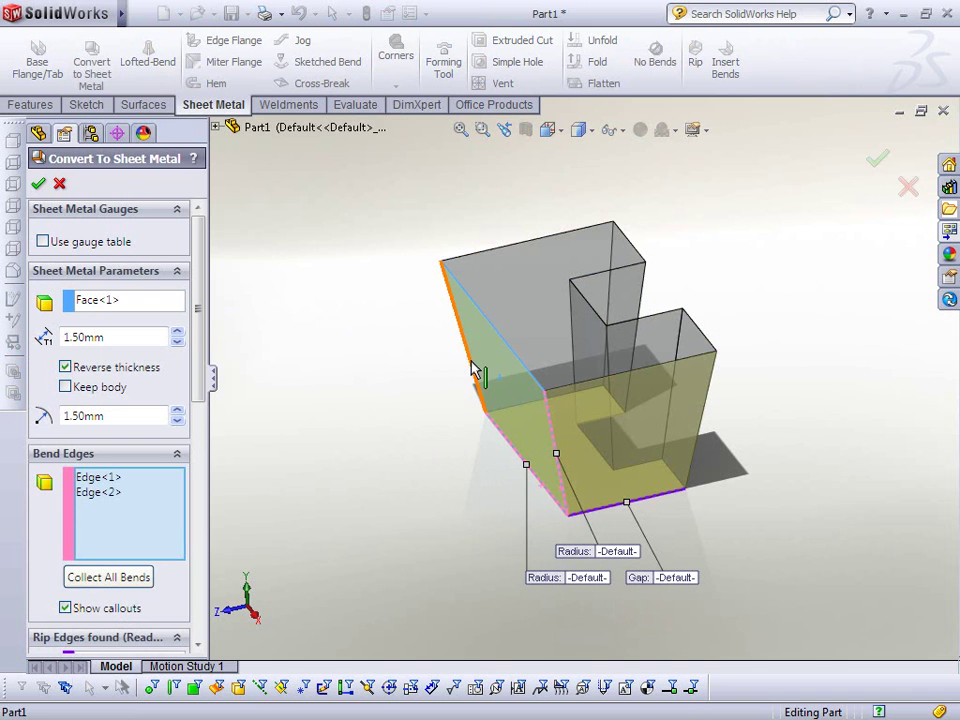
pyautogui.click(476, 368)
# Add bends on the two remaining outer corner edges and one outer edge of the notch opening, and complete the sheet metal conversion
pyautogui.click(575, 288)
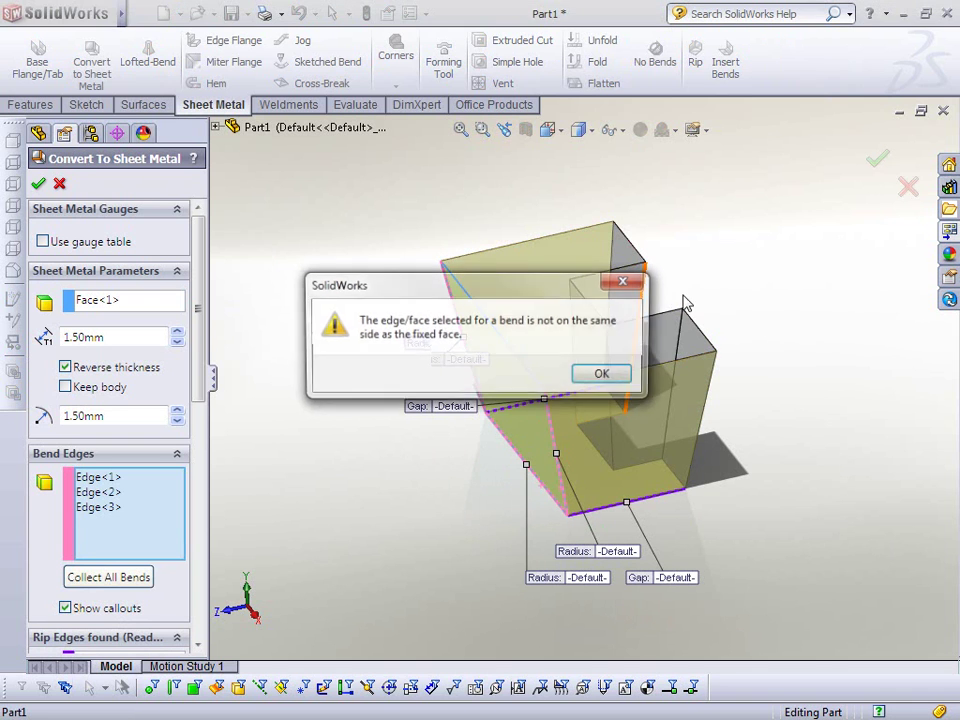
pyautogui.click(606, 383)
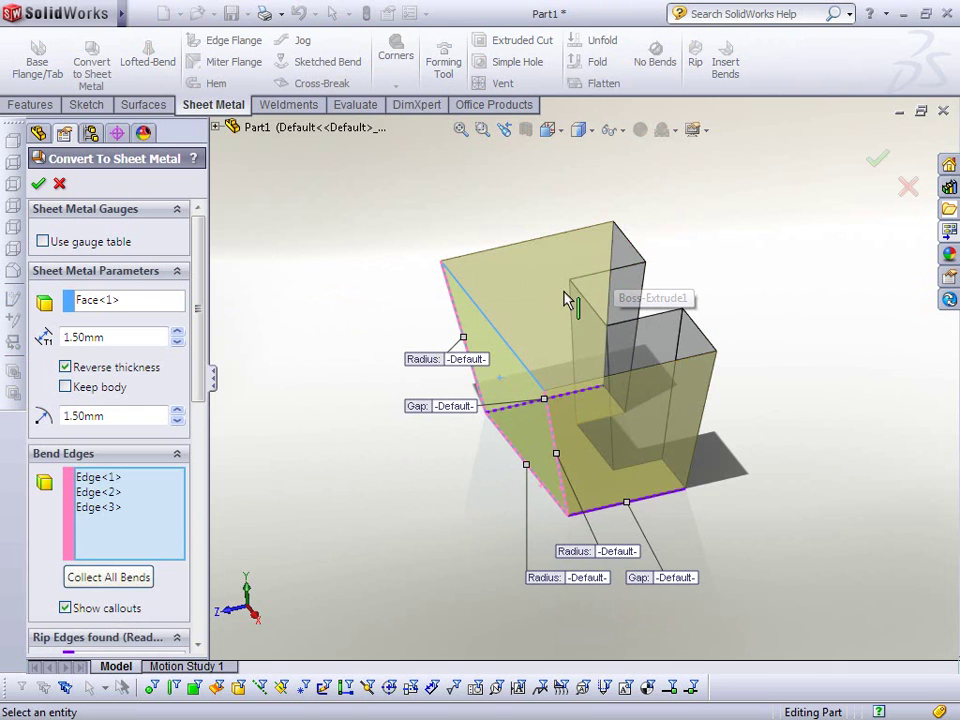
pyautogui.click(706, 425)
pyautogui.click(673, 313)
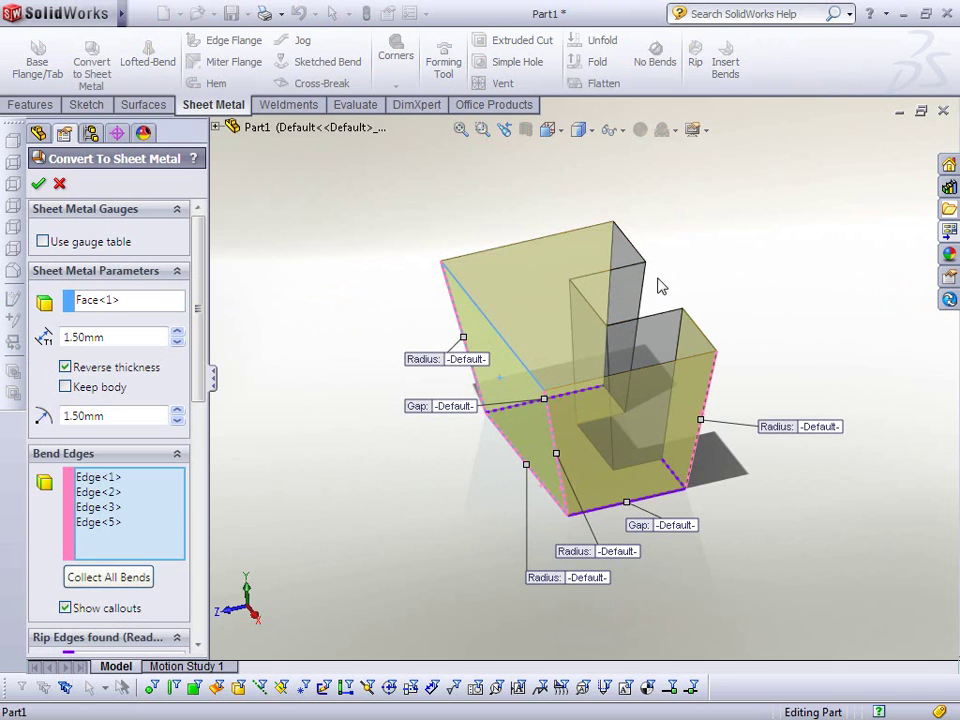
pyautogui.click(620, 250)
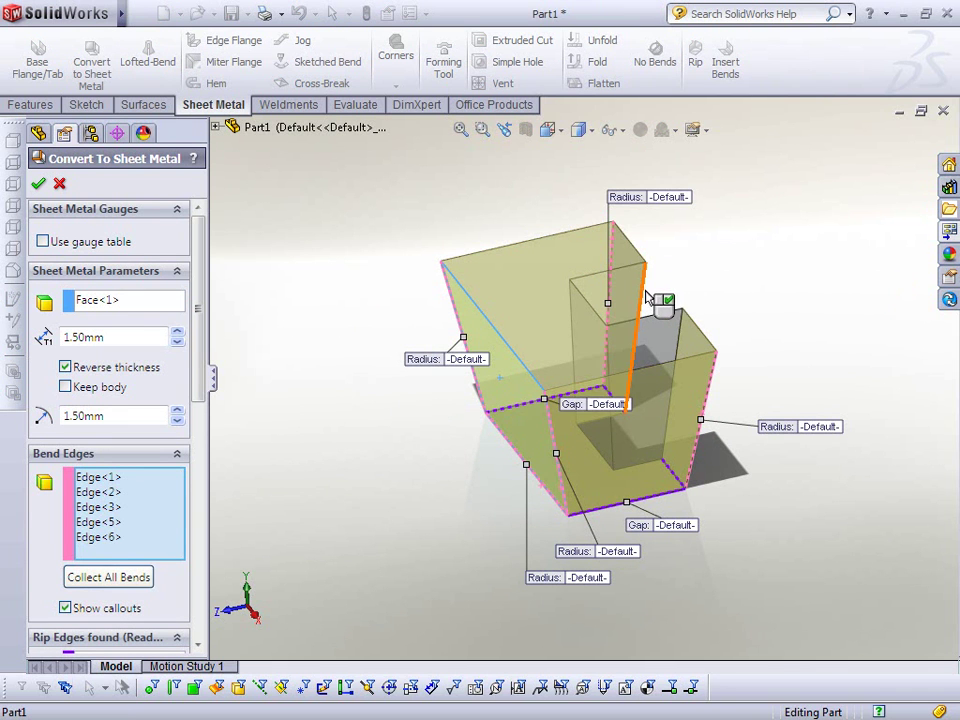
pyautogui.click(689, 303)
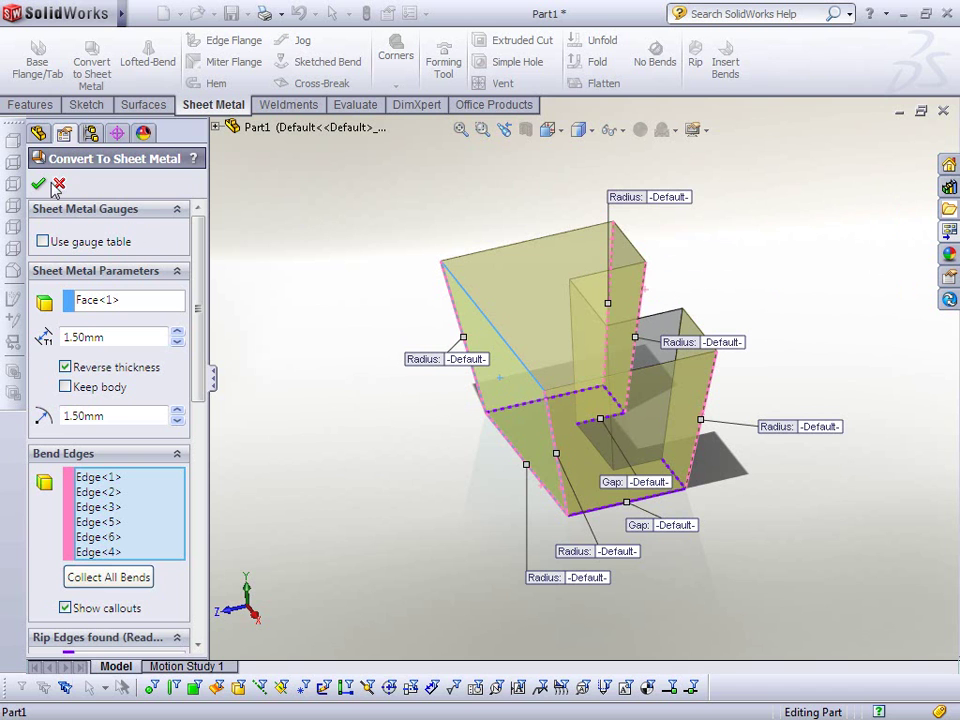
pyautogui.press('Return')
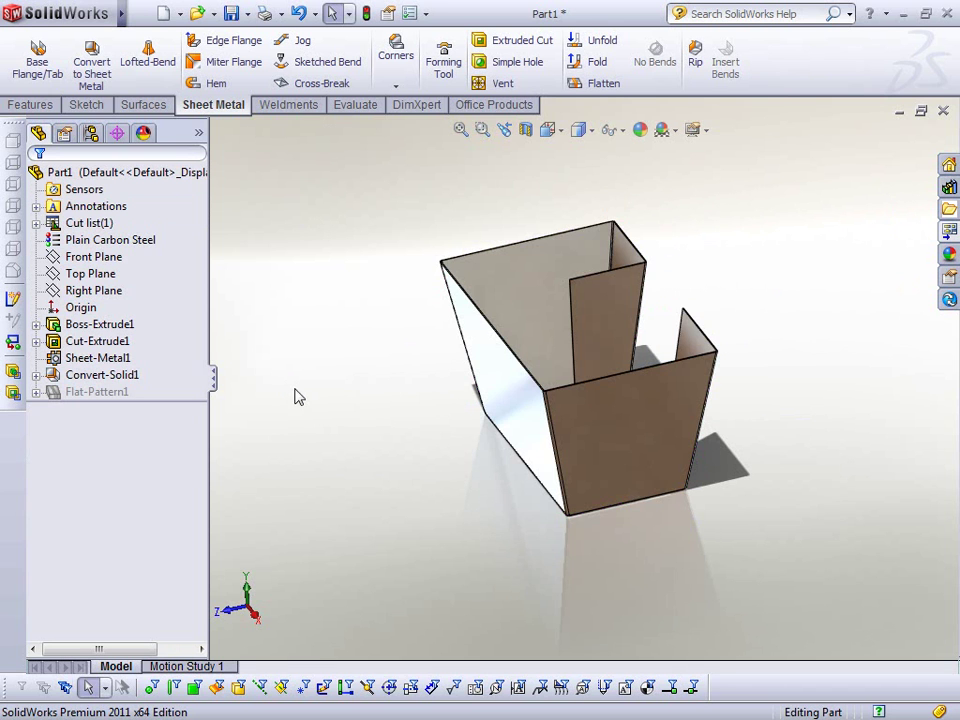
# Unfold the bend between the full-width end wall and the adjoining wall on the notched side, keeping the end wall's inner face fixed
pyautogui.moveTo(387, 307); pyautogui.dragTo(384, 409, button='middle')
pyautogui.scroll(-4, 619, 219)
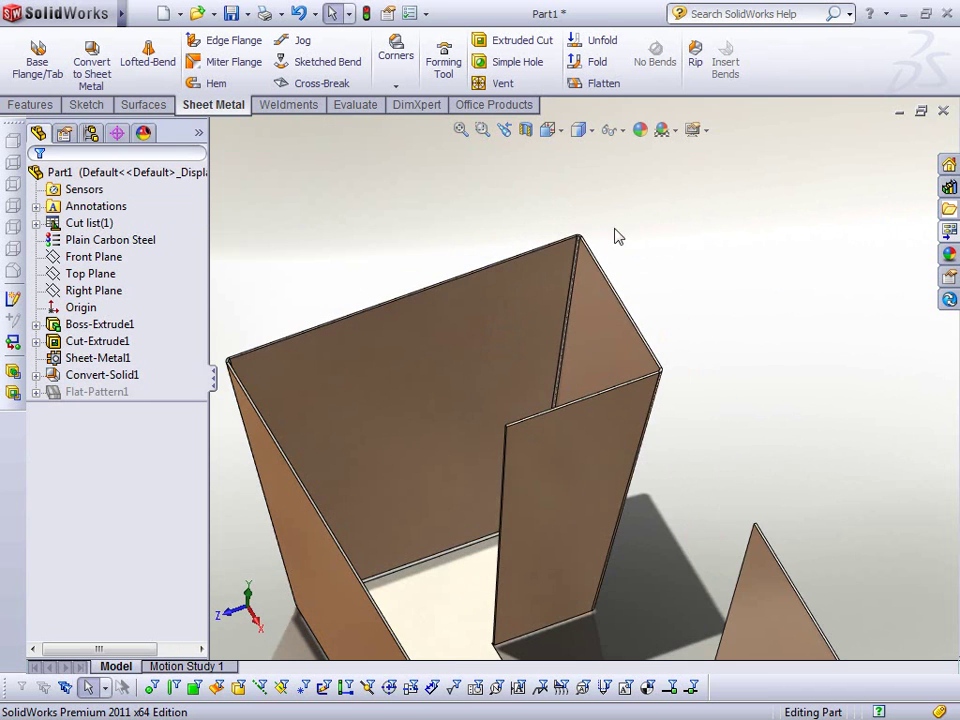
pyautogui.click(591, 301)
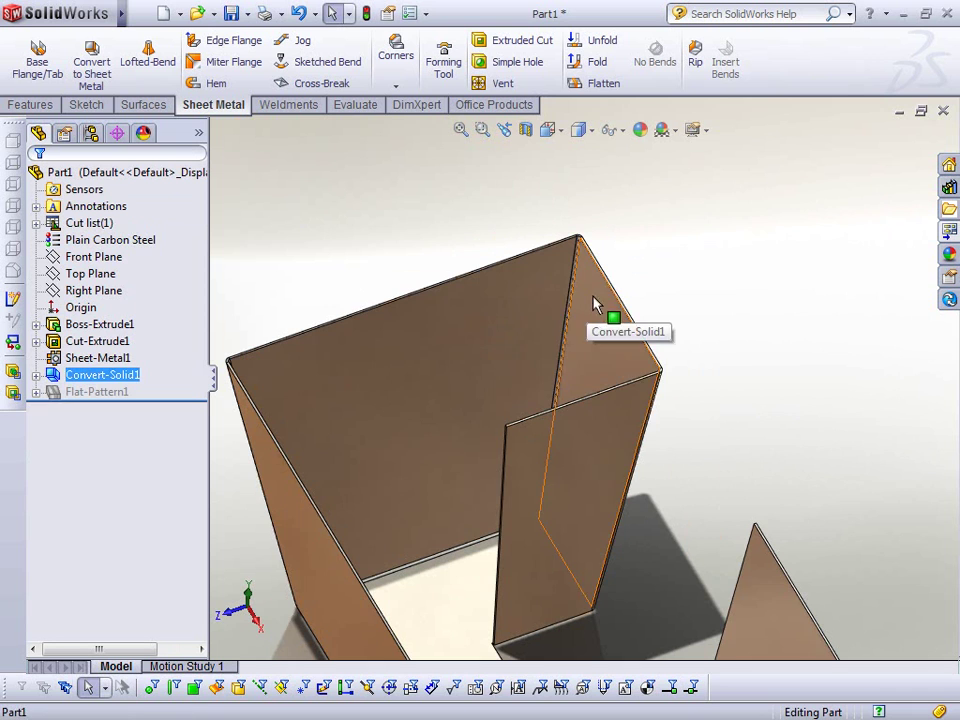
pyautogui.click(603, 42)
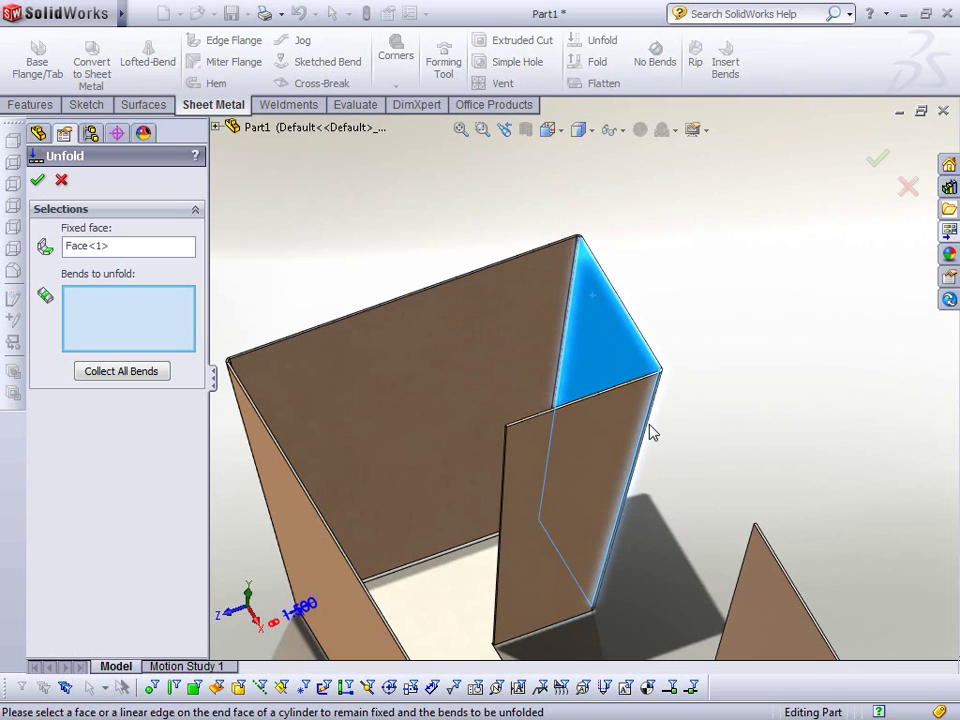
pyautogui.click(573, 278)
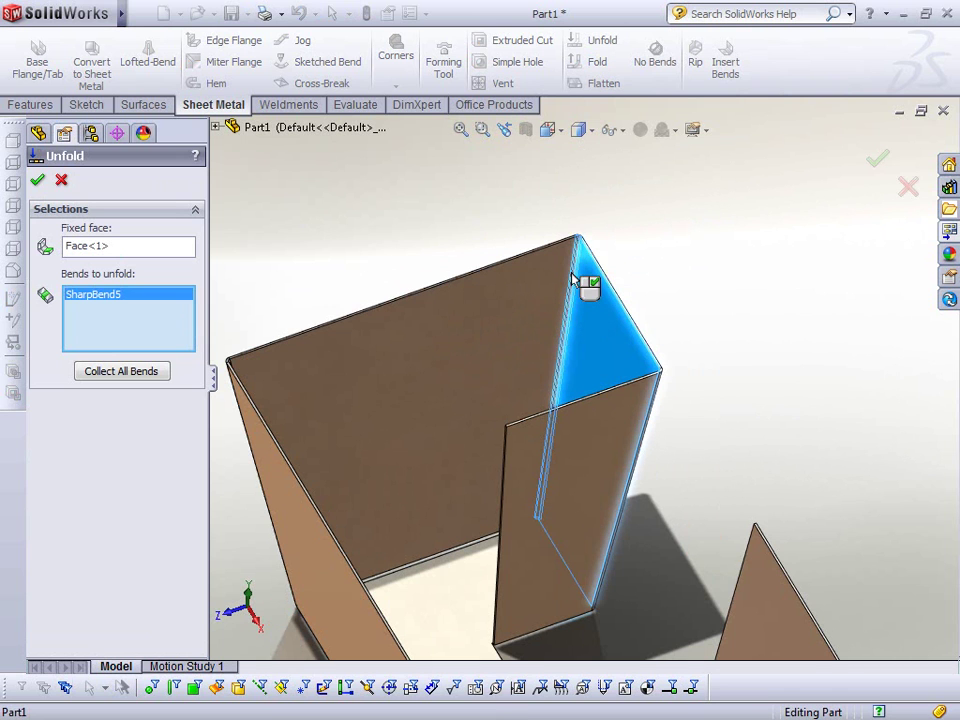
pyautogui.click(135, 250)
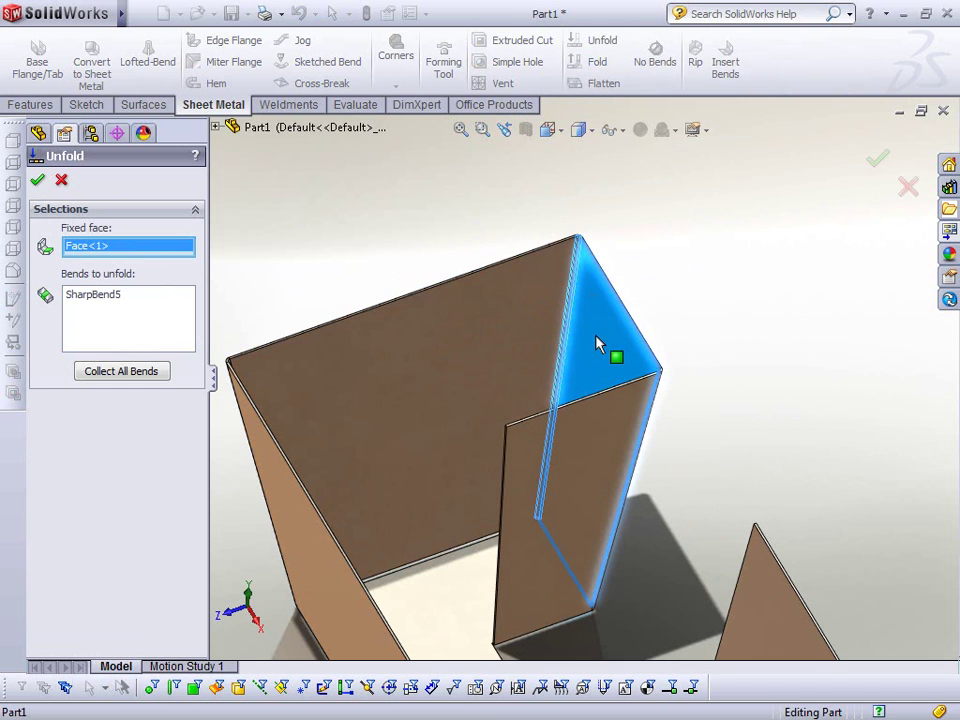
pyautogui.click(503, 348)
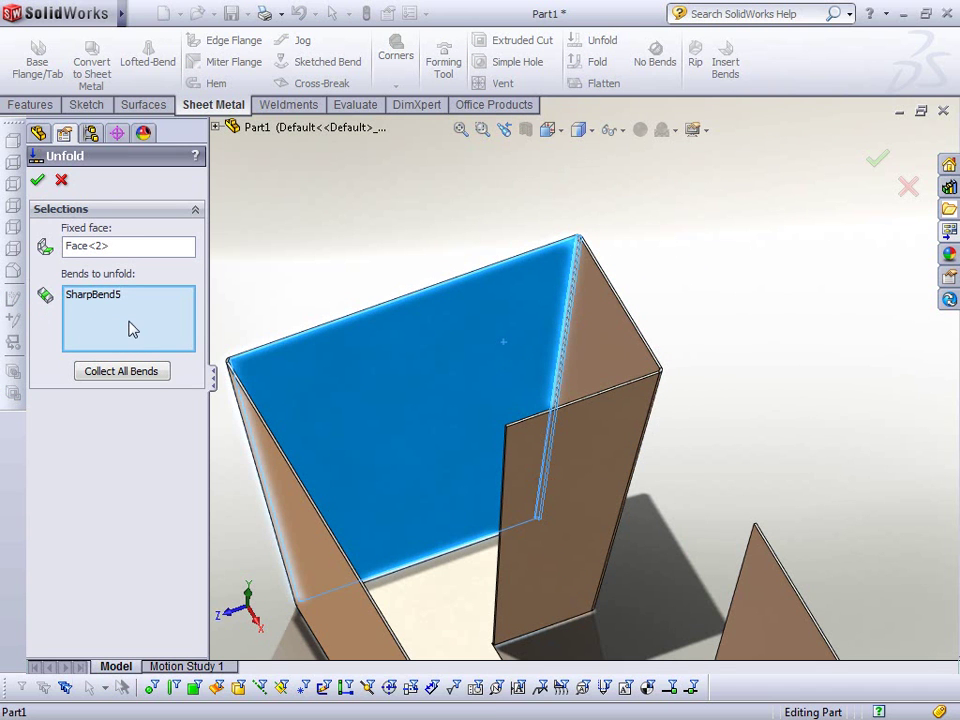
pyautogui.click(38, 181)
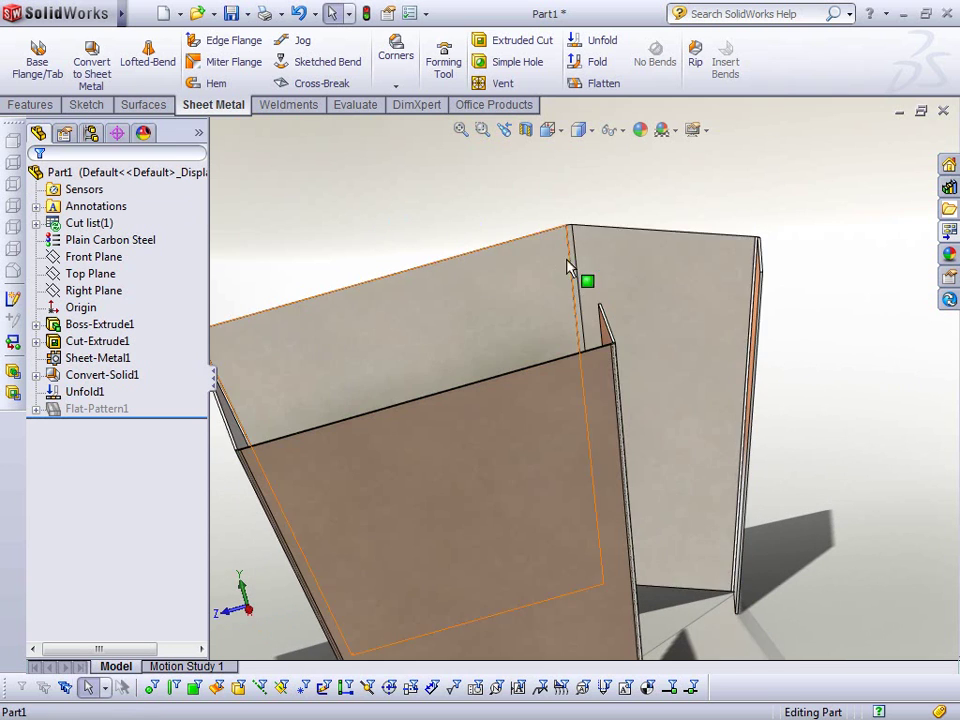
# Create an Ansi Inch 1/4-20 tapped hole near the upper corner of the unfolded wall with the Hole Wizard
pyautogui.click(600, 266)
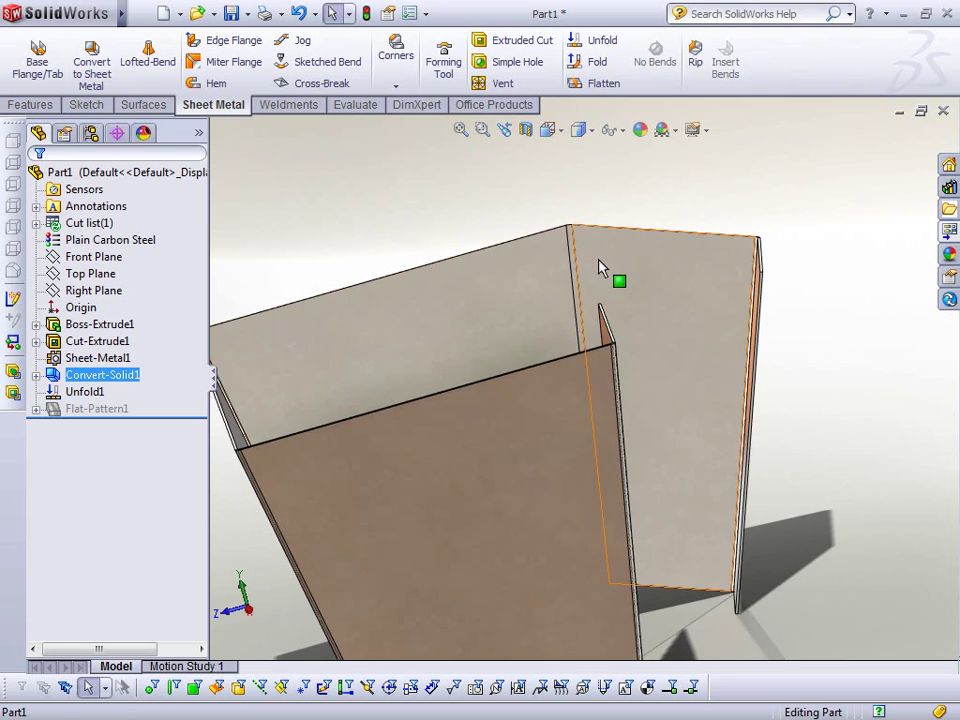
pyautogui.click(29, 105)
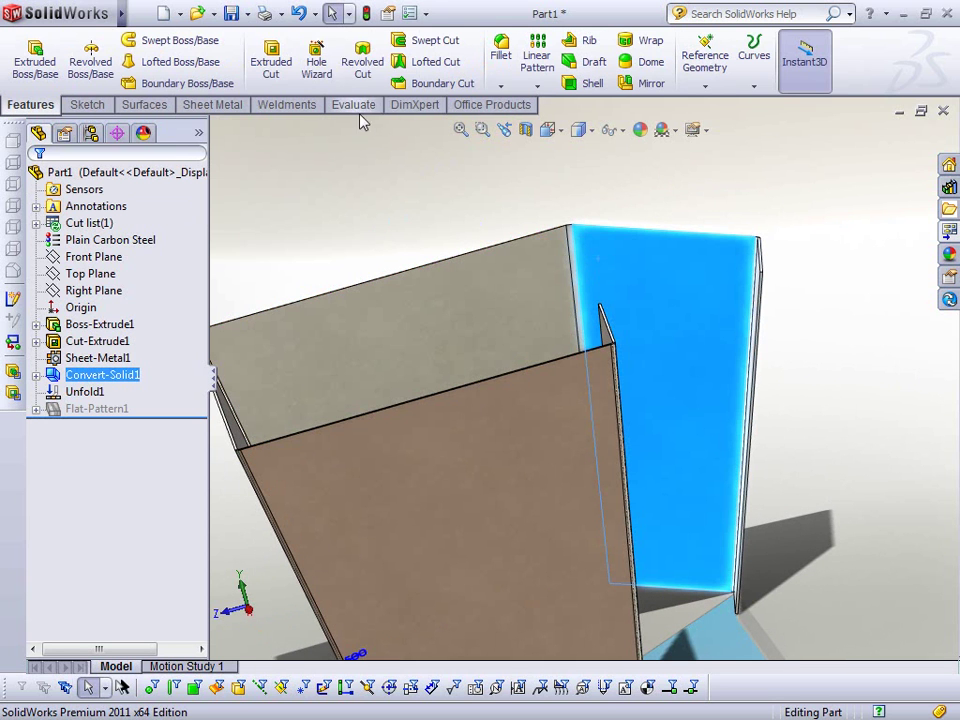
pyautogui.click(317, 60)
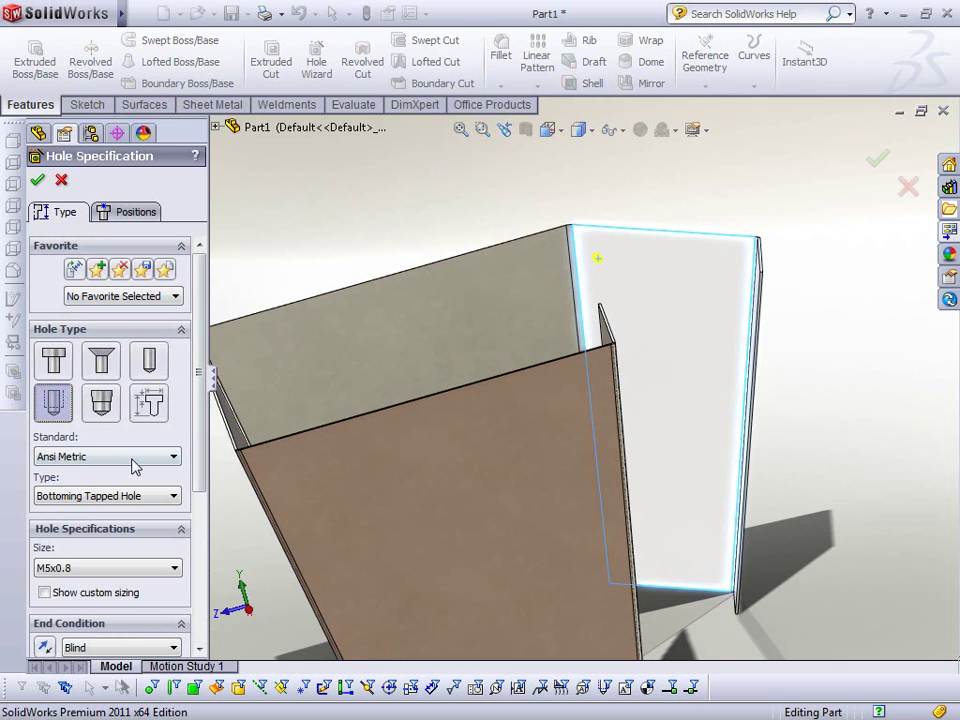
pyautogui.click(90, 456)
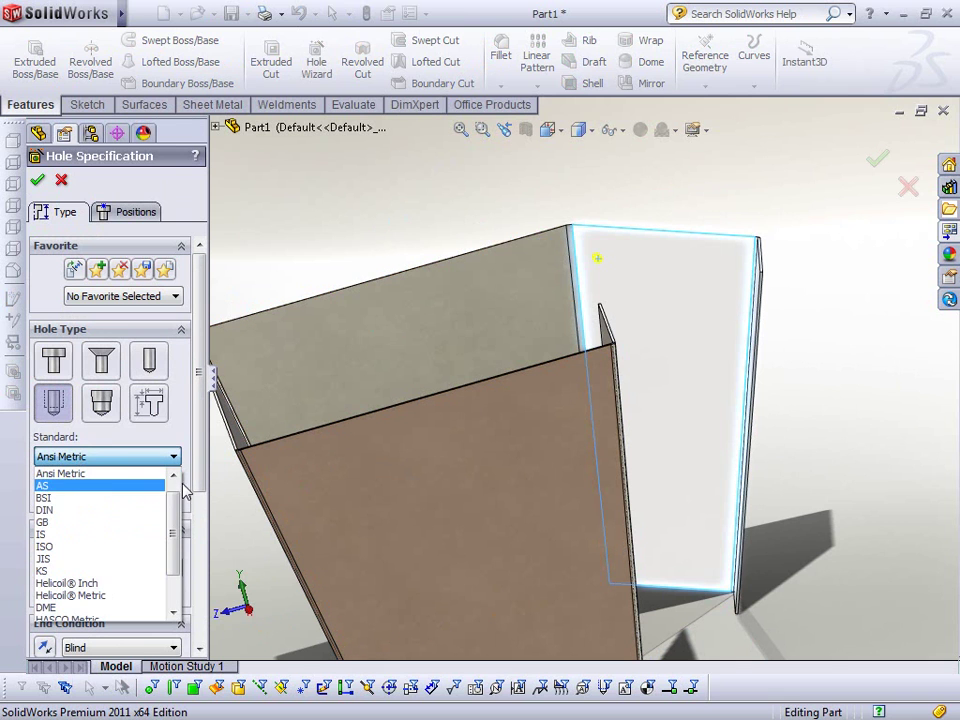
pyautogui.click(60, 473)
pyautogui.click(120, 496)
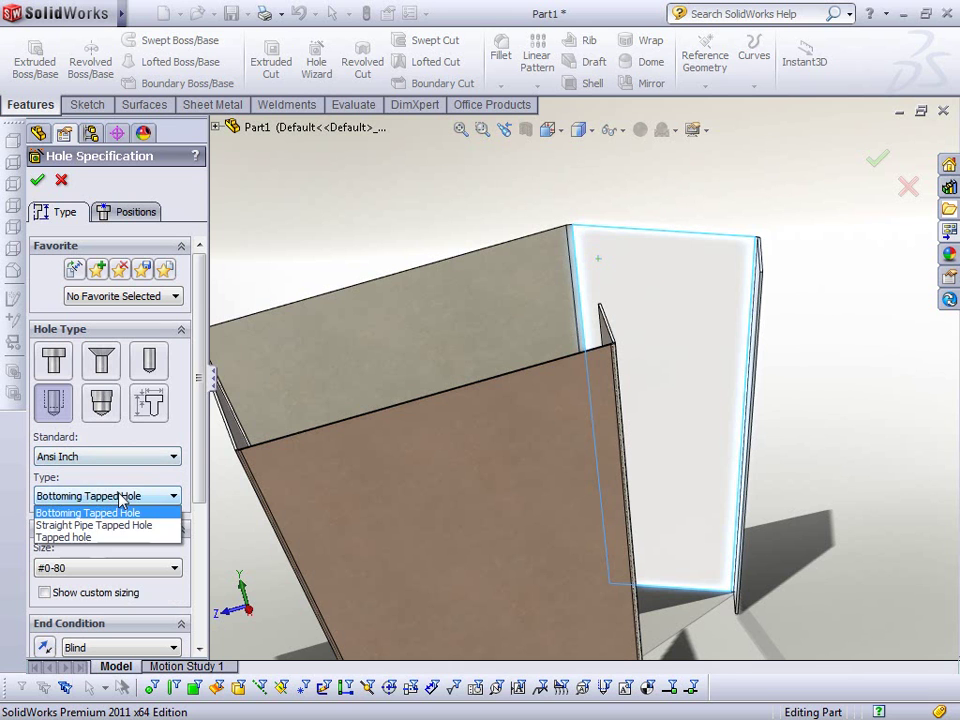
pyautogui.click(63, 537)
pyautogui.click(100, 567)
pyautogui.scroll(-1, 176, 468)
pyautogui.scroll(-3, 176, 468)
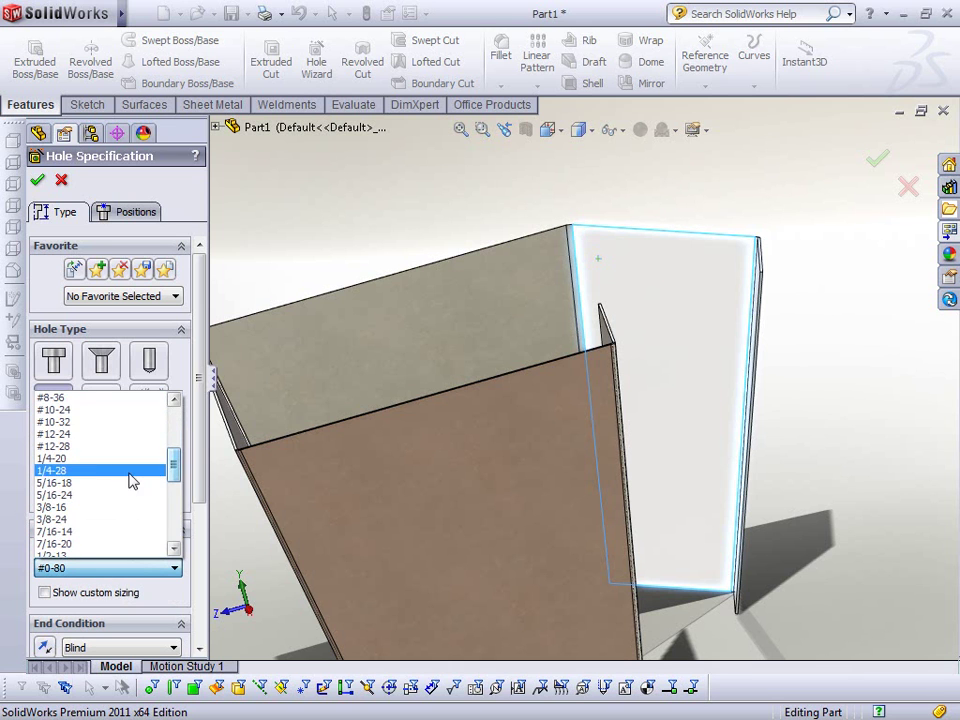
pyautogui.click(115, 459)
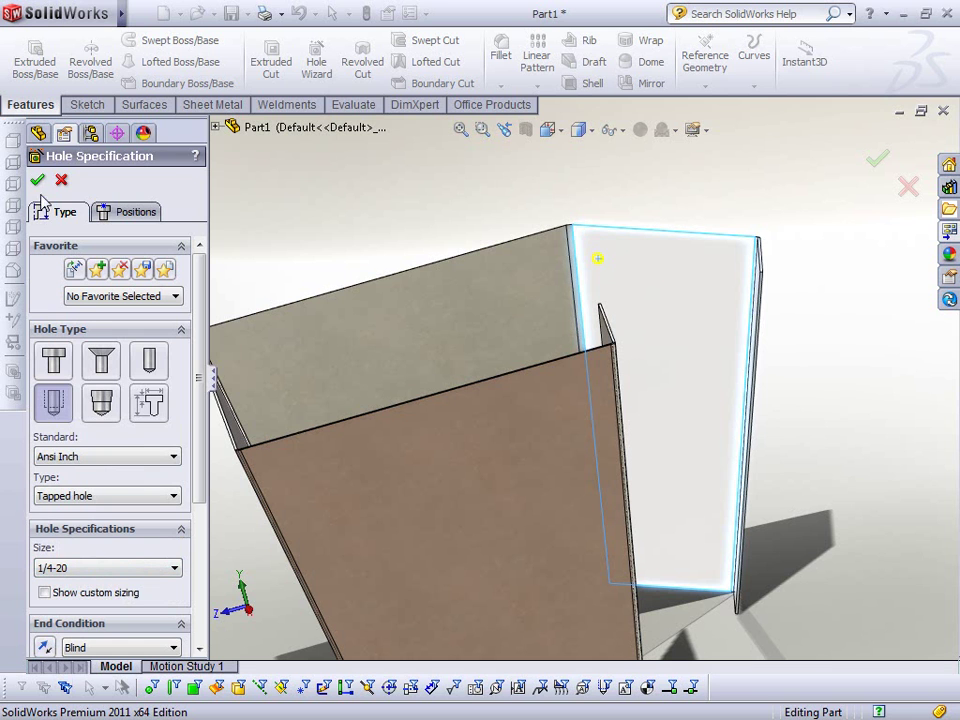
pyautogui.click(877, 158)
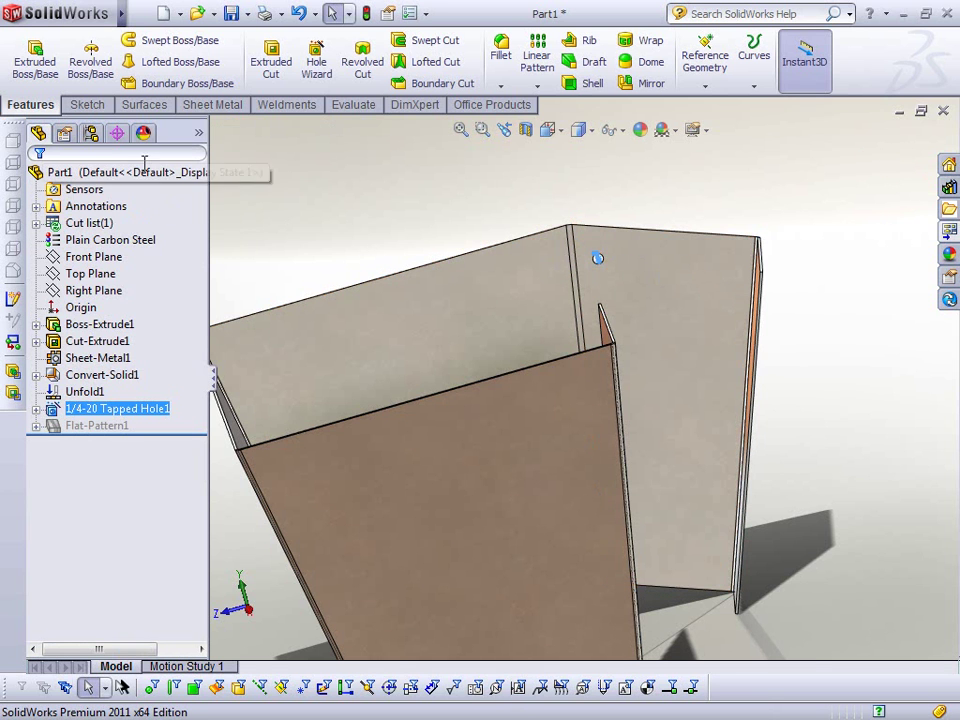
# Reopen the 1/4-20 tapped hole's definition and choose the cosmetic thread option with thread callout
pyautogui.rightClick(115, 408)
pyautogui.click(111, 274)
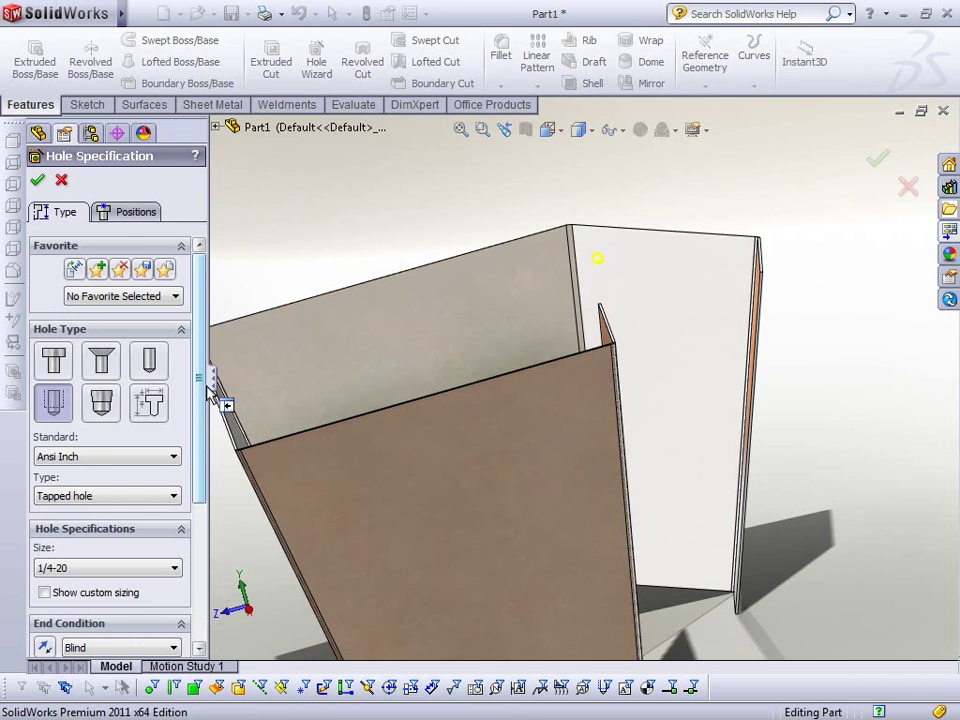
pyautogui.moveTo(205, 403); pyautogui.dragTo(208, 553)
pyautogui.click(95, 583)
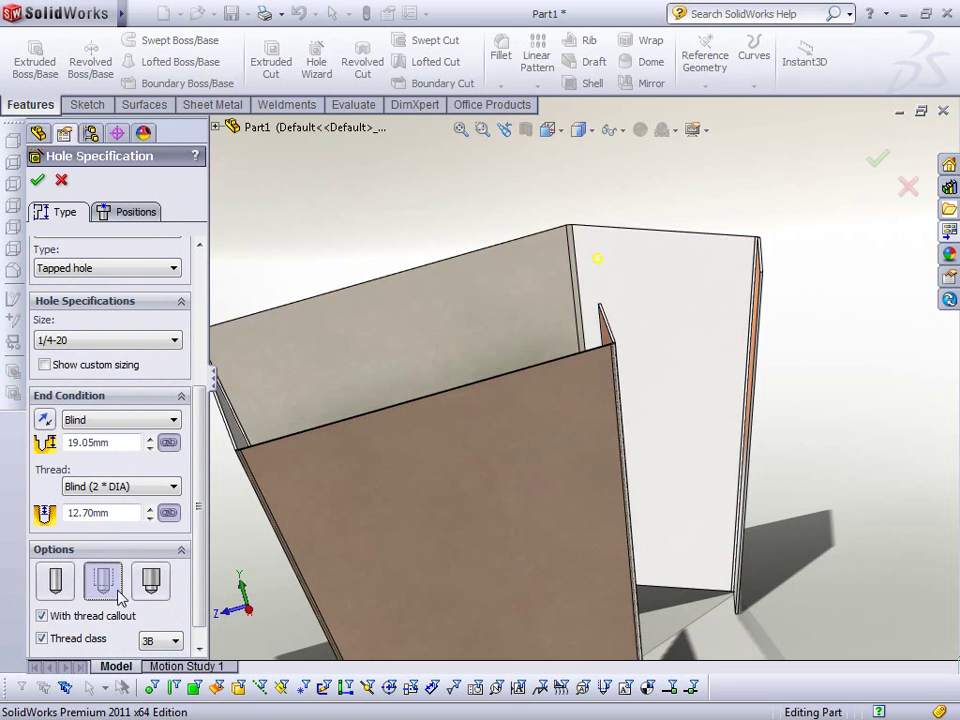
# Add three more hole positions on the unfolded wall, forming a rough four-hole rectangle with the existing one
pyautogui.click(135, 212)
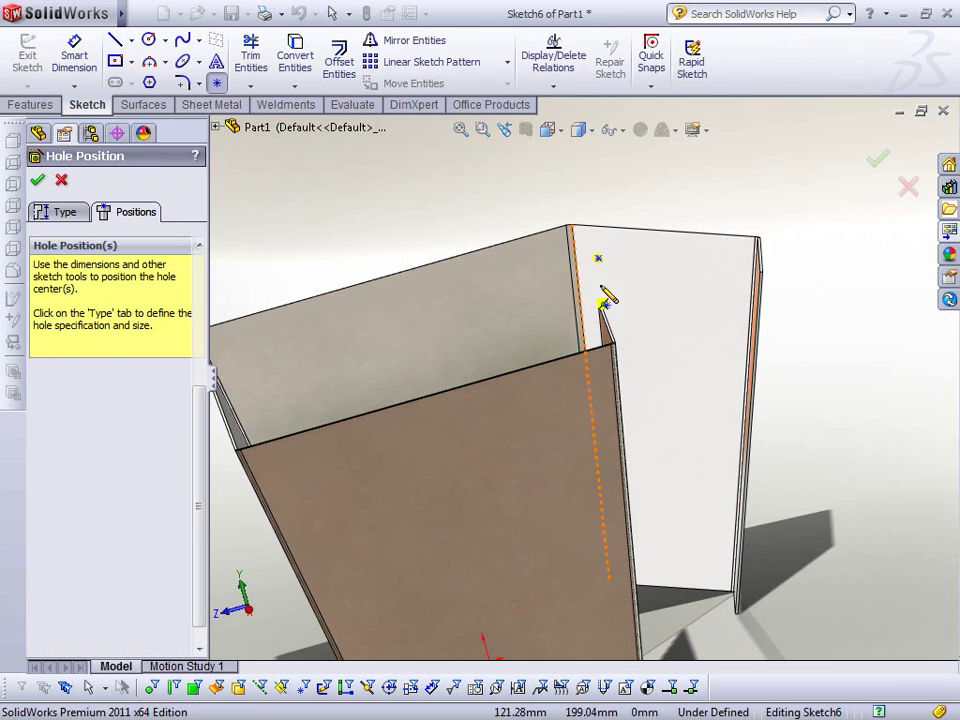
pyautogui.click(706, 390)
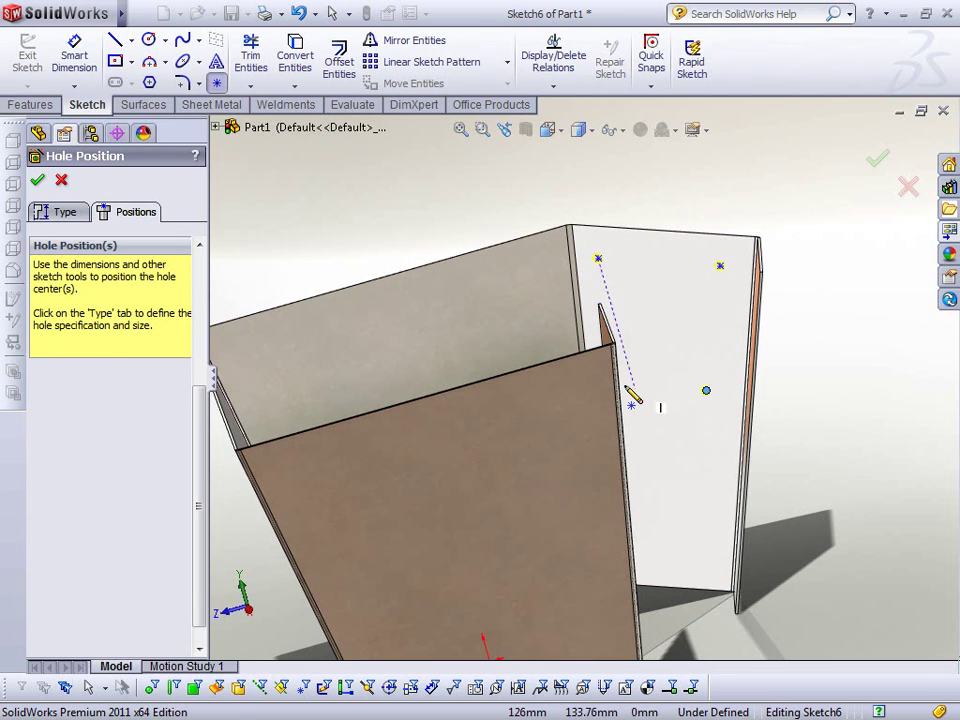
pyautogui.rightClick(600, 160)
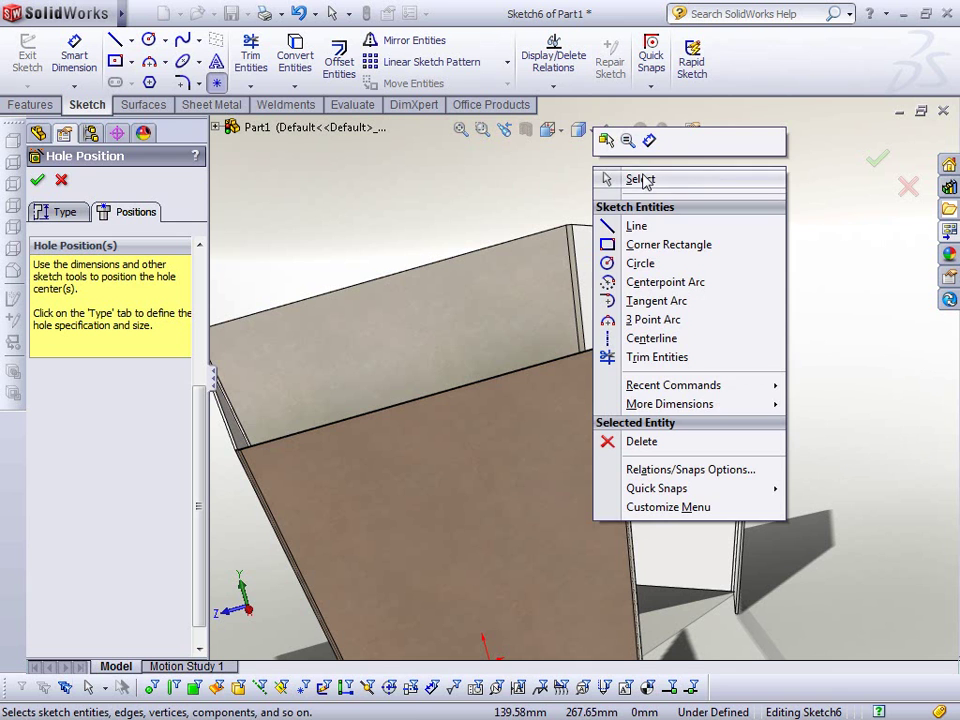
pyautogui.click(628, 179)
# Add a Vertical relation between the original hole point and the hole point below it
pyautogui.click(611, 386)
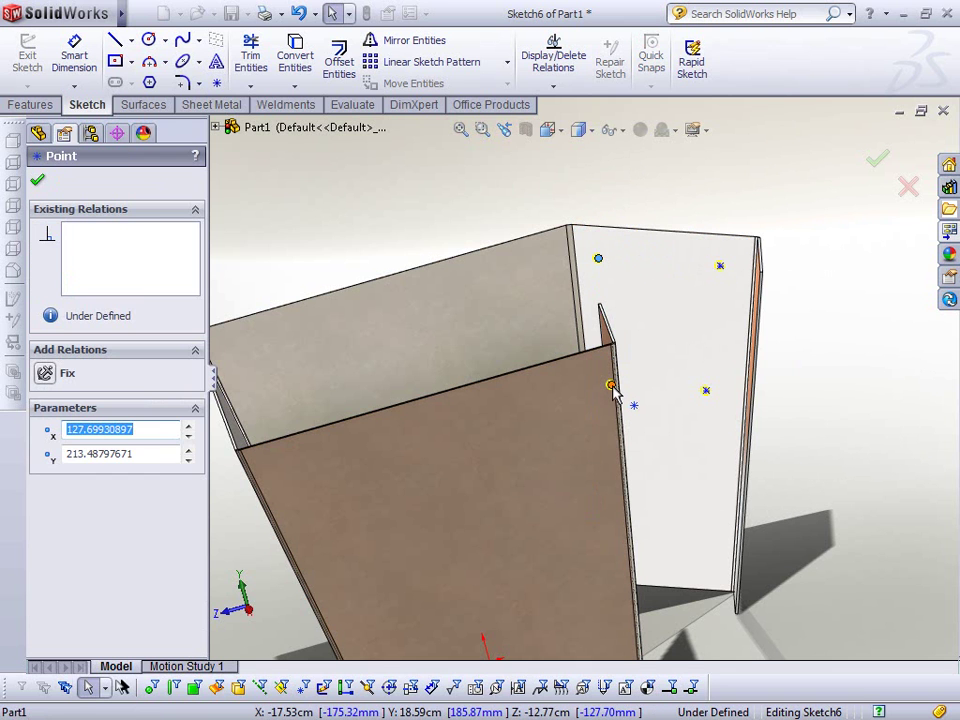
pyautogui.keyDown('ctrl'); pyautogui.click(611, 386); pyautogui.keyUp('ctrl')
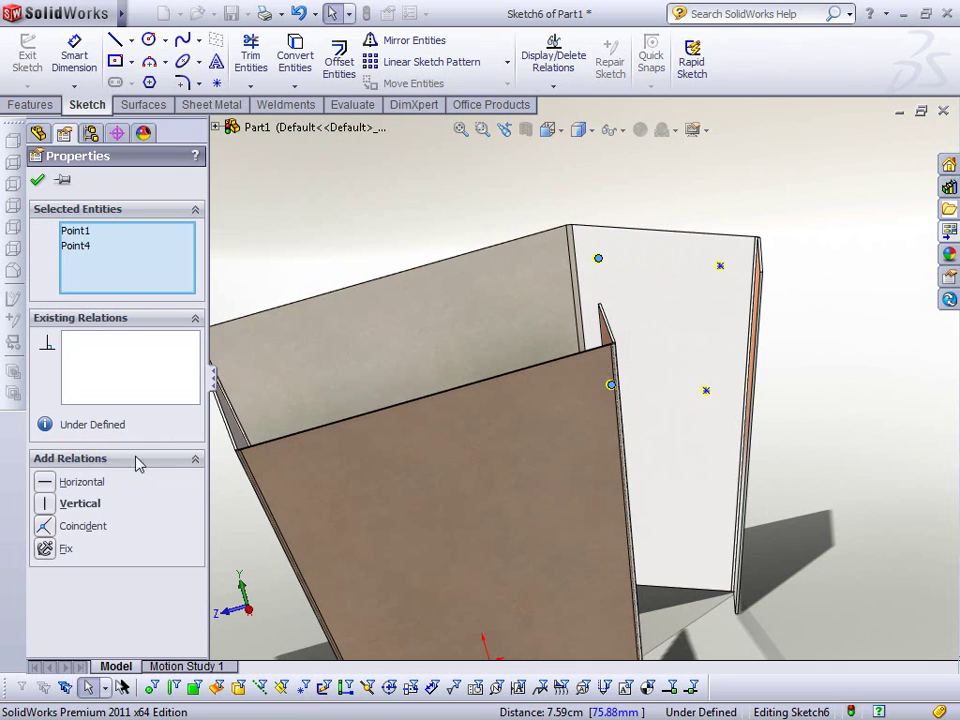
pyautogui.click(80, 504)
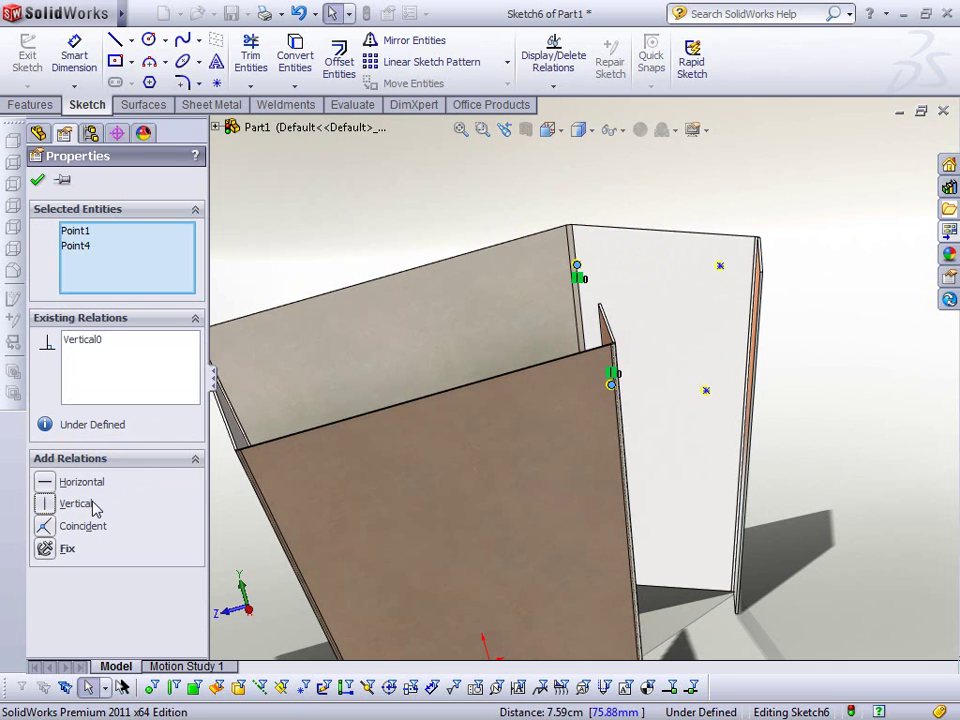
# Add a Vertical relation between the two hole points nearer the wall's outer edge
pyautogui.click(721, 266)
pyautogui.keyDown('ctrl'); pyautogui.click(706, 390); pyautogui.keyUp('ctrl')
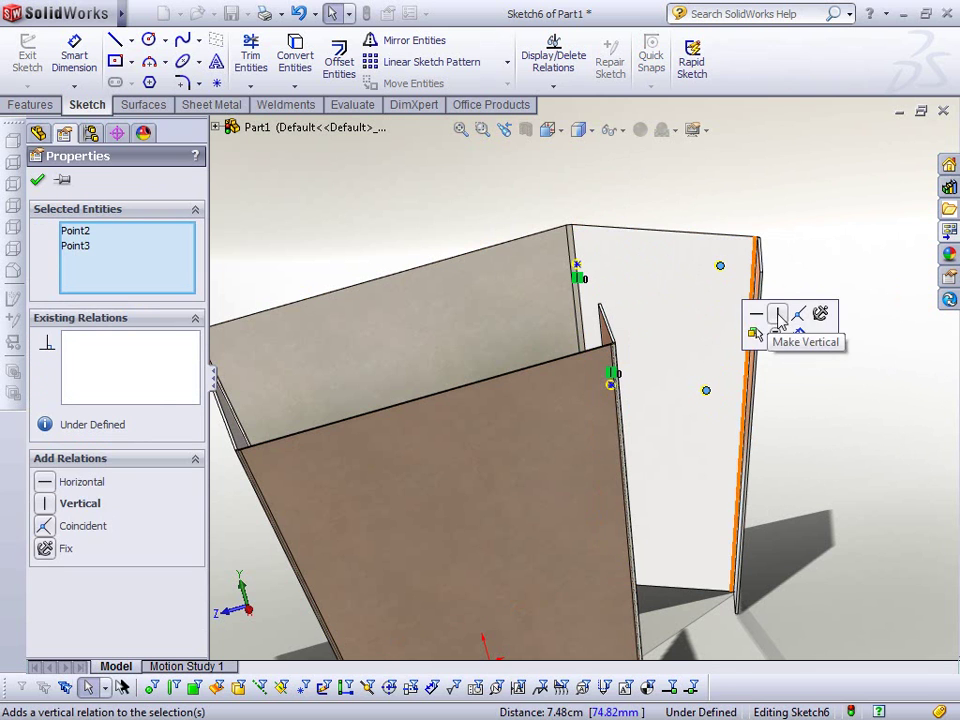
pyautogui.click(774, 318)
pyautogui.click(715, 200)
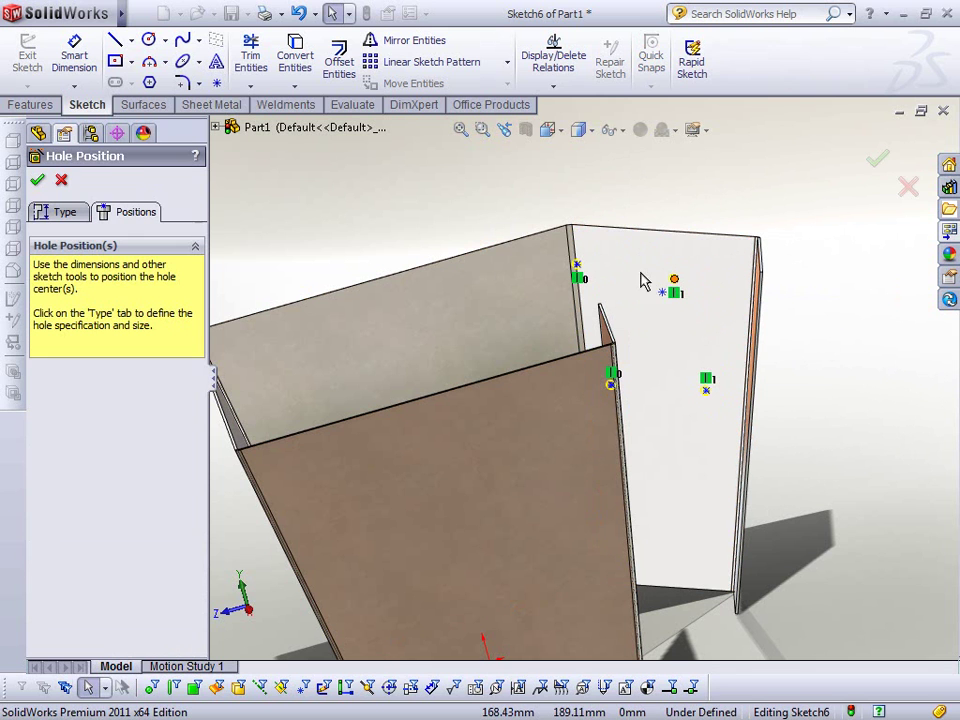
# Add Horizontal relations between the two upper hole points and between the two lower hole points
pyautogui.click(675, 281)
pyautogui.keyDown('ctrl'); pyautogui.click(576, 266); pyautogui.keyUp('ctrl')
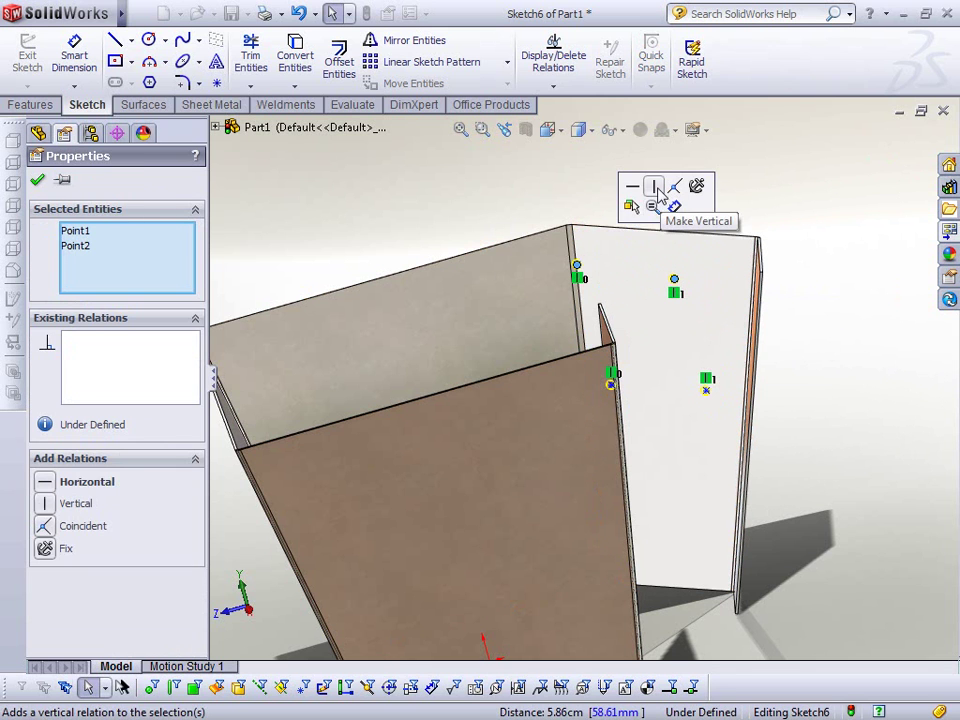
pyautogui.click(632, 186)
pyautogui.click(729, 214)
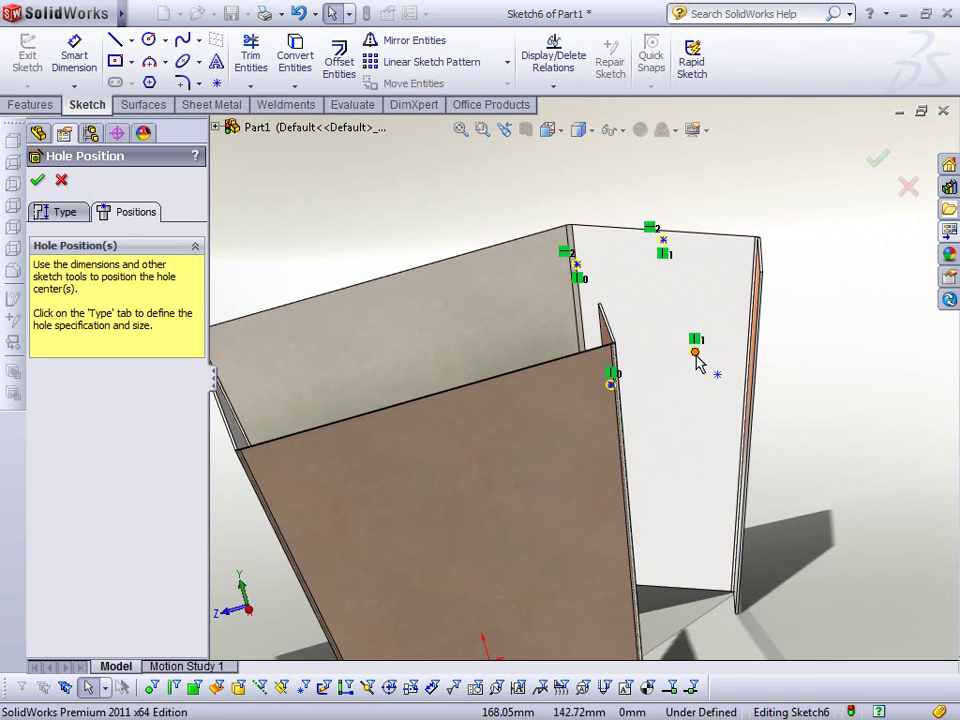
pyautogui.click(695, 351)
pyautogui.keyDown('ctrl'); pyautogui.click(611, 383); pyautogui.keyUp('ctrl')
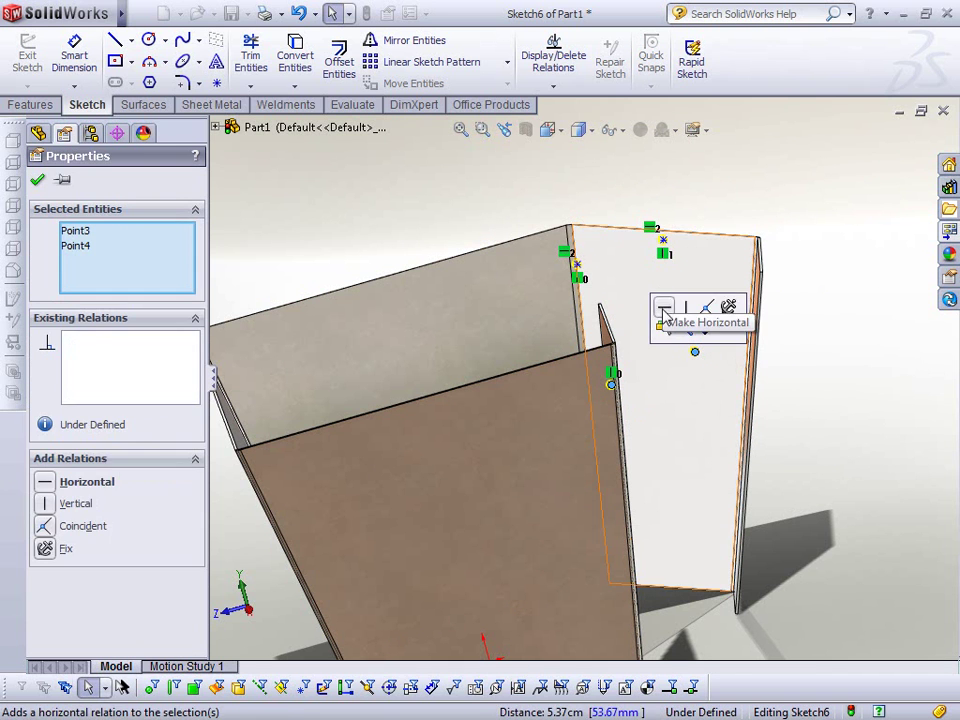
pyautogui.click(664, 310)
pyautogui.click(724, 223)
# Move the four related hole points fully onto the unfolded wall and finish the tapped hole feature
pyautogui.moveTo(696, 352)
pyautogui.mouseDown()
pyautogui.moveTo(728, 360)
pyautogui.moveTo(722, 367)
pyautogui.mouseUp()
pyautogui.moveTo(686, 231)
pyautogui.mouseDown()
pyautogui.moveTo(720, 283)
pyautogui.moveTo(710, 265)
pyautogui.mouseUp()
pyautogui.moveTo(586, 293)
pyautogui.mouseDown()
pyautogui.moveTo(580, 283)
pyautogui.moveTo(613, 286)
pyautogui.mouseUp()
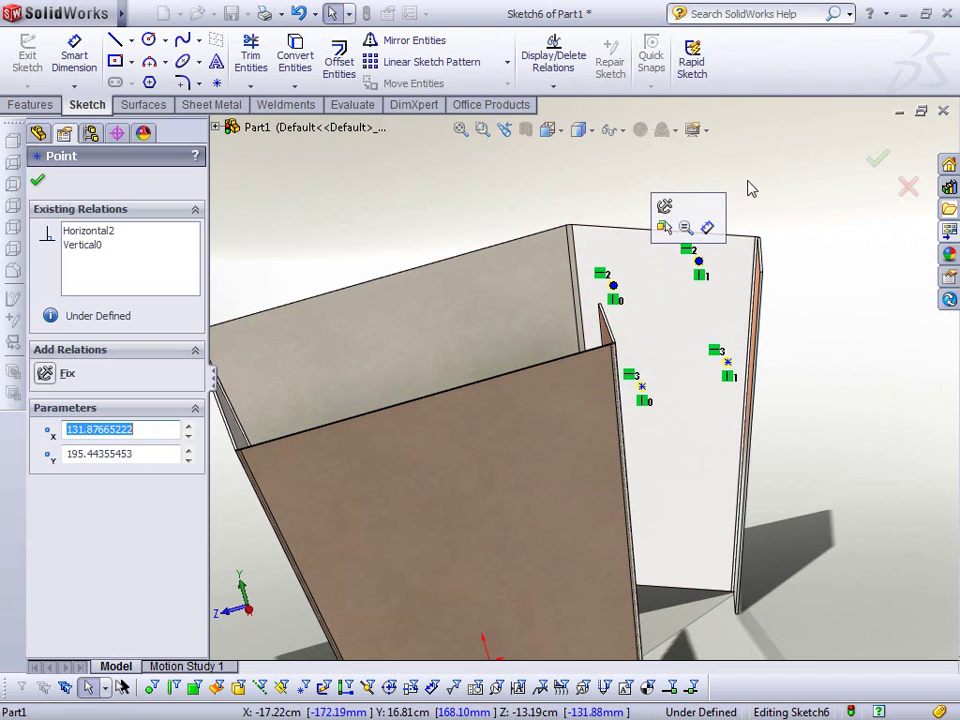
pyautogui.click(876, 158)
pyautogui.click(876, 158)
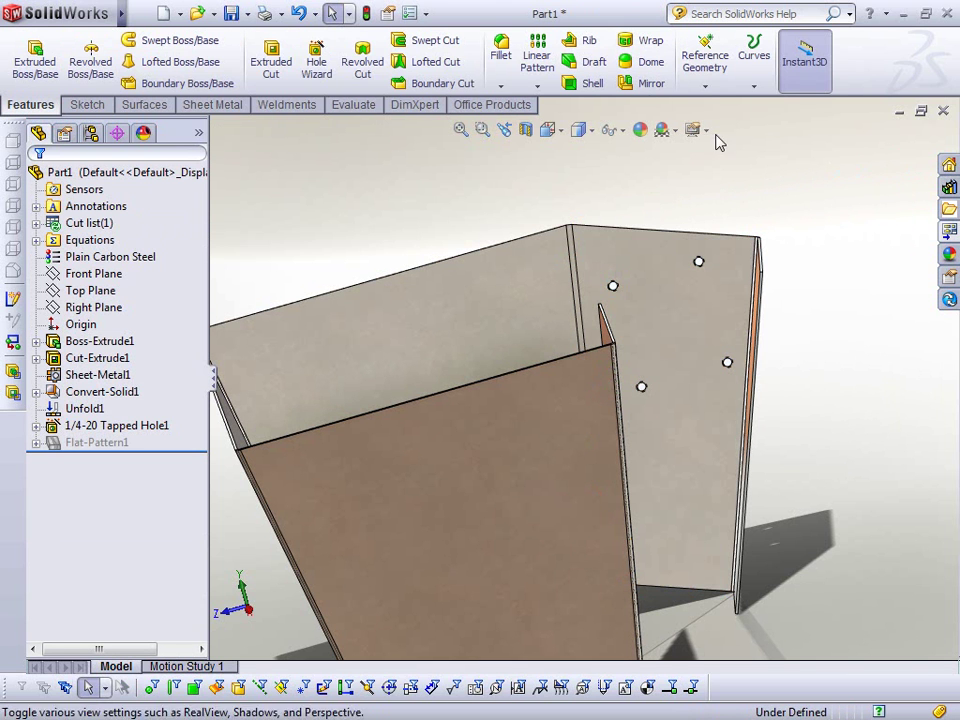
# Sketch two circles across the unfolded bend on the wall face, with radii of about 8.6 mm and 12.4 mm
pyautogui.click(210, 104)
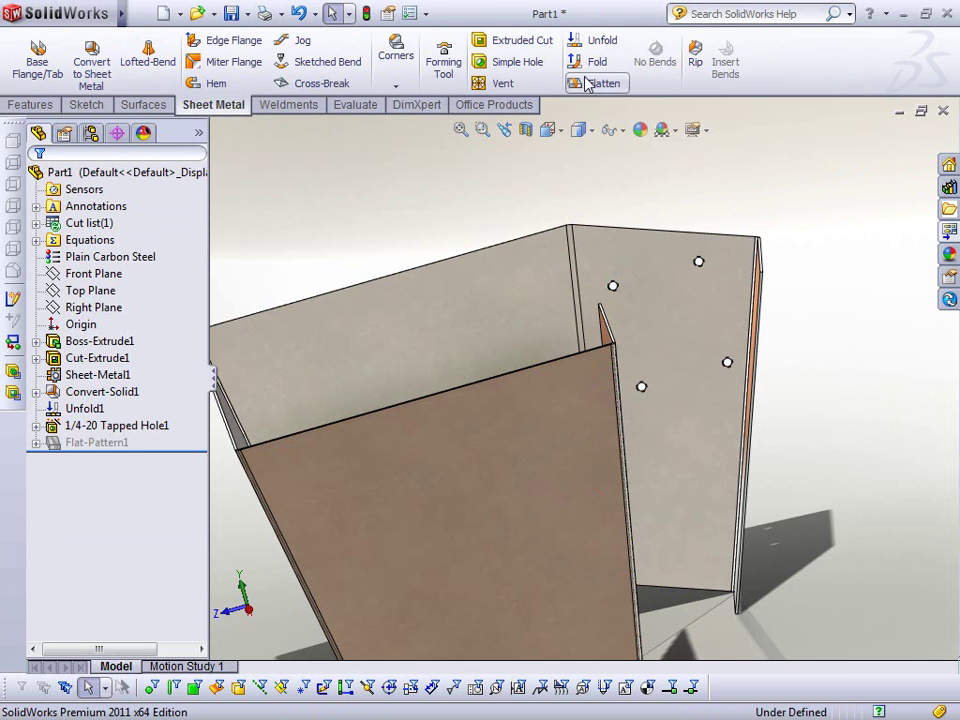
pyautogui.click(599, 259)
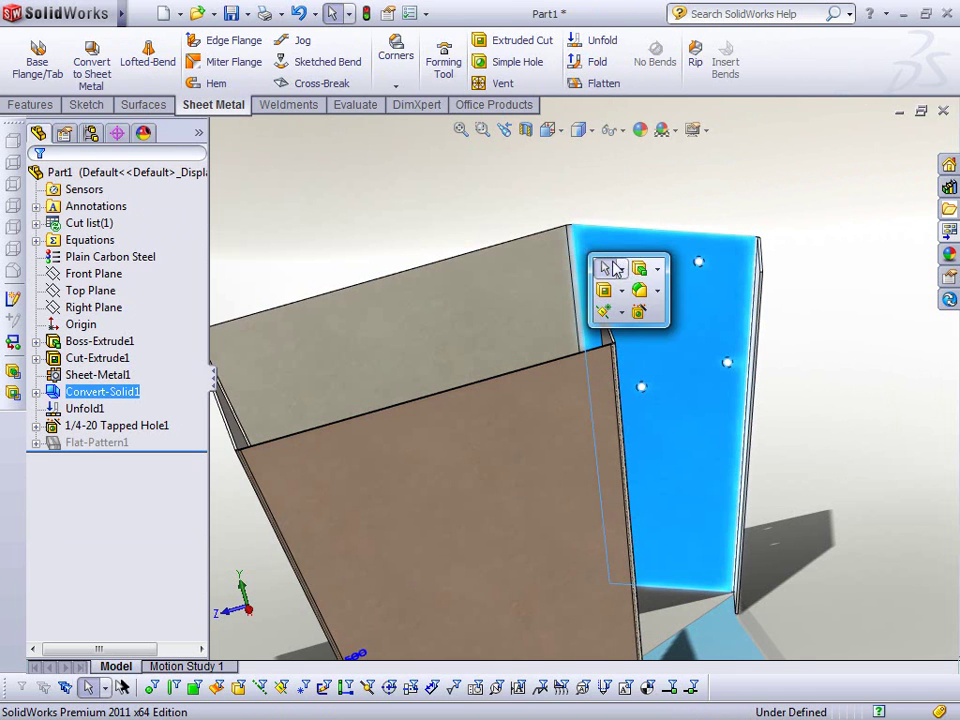
pyautogui.click(606, 291)
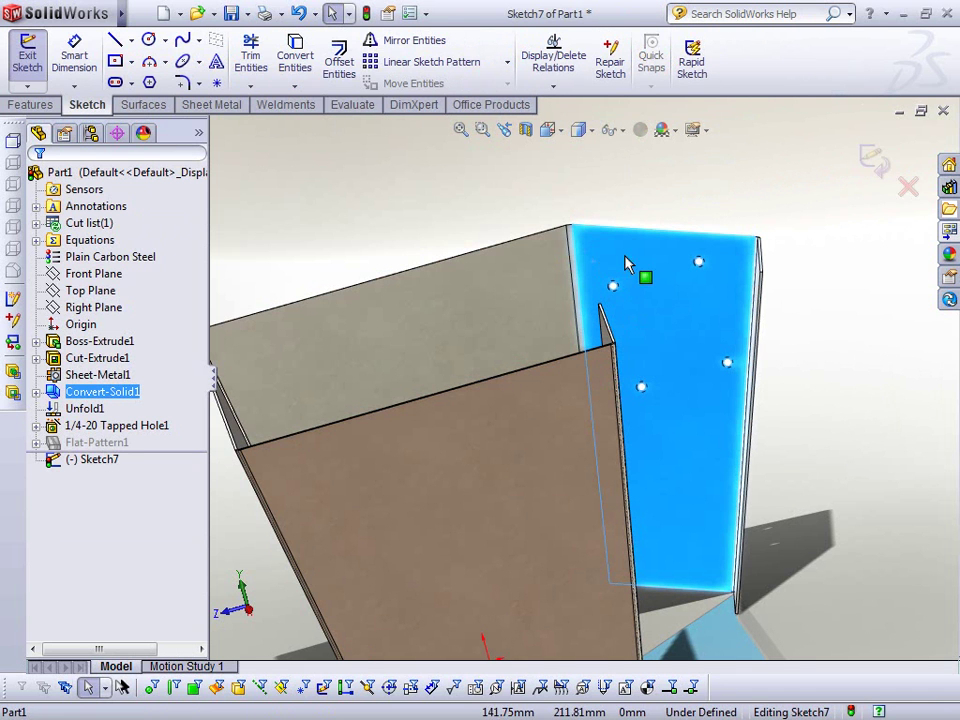
pyautogui.click(149, 41)
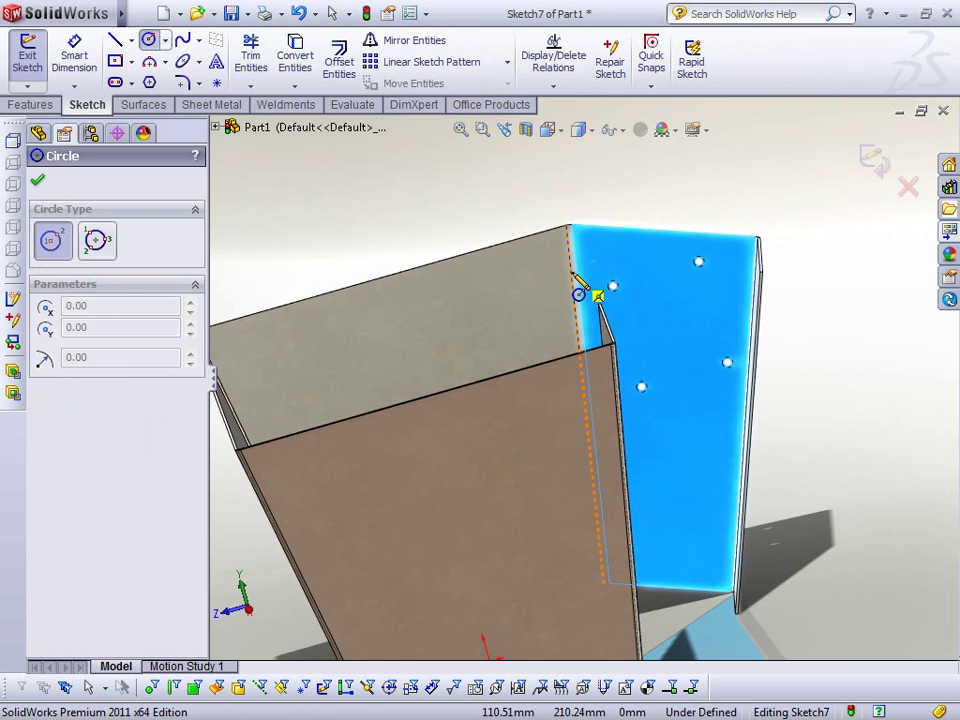
pyautogui.click(587, 305)
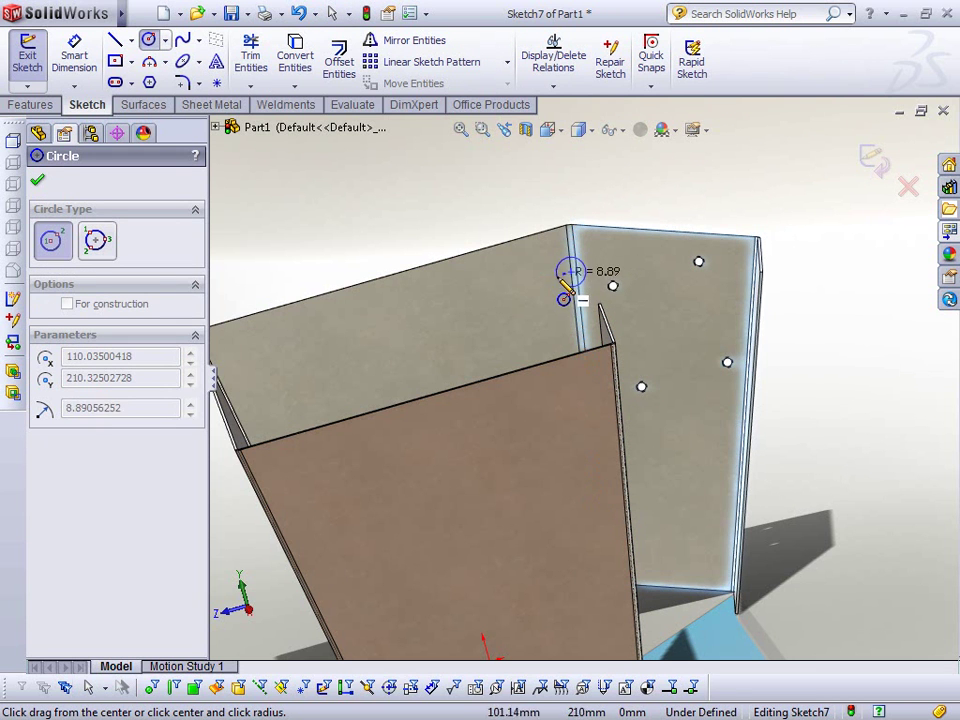
pyautogui.click(561, 318)
pyautogui.moveTo(533, 363); pyautogui.dragTo(572, 441, button='middle')
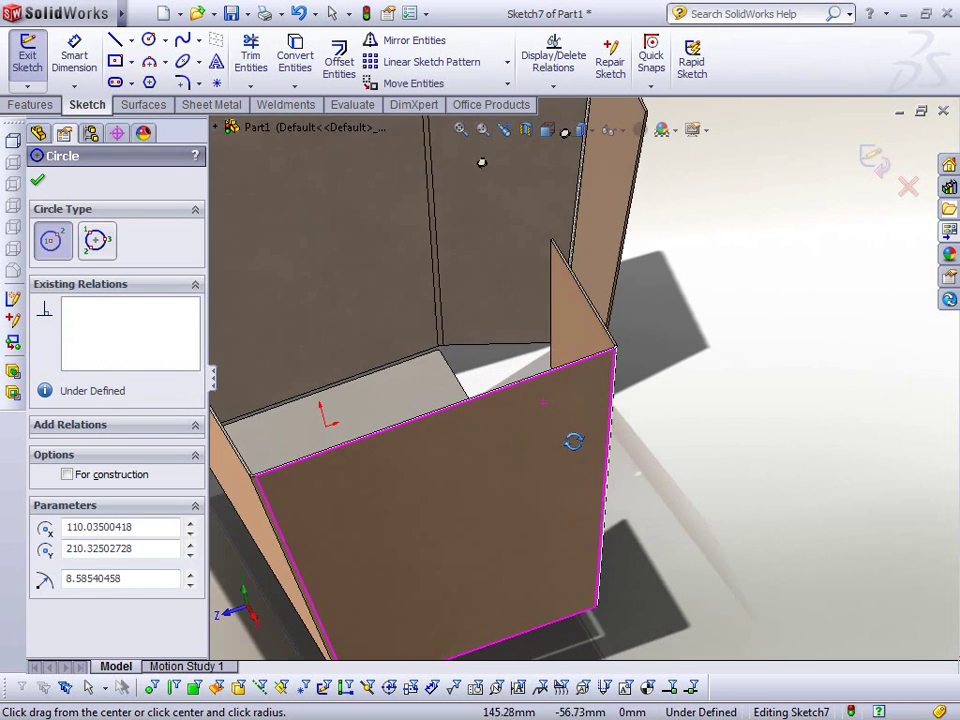
pyautogui.click(432, 266)
pyautogui.click(448, 282)
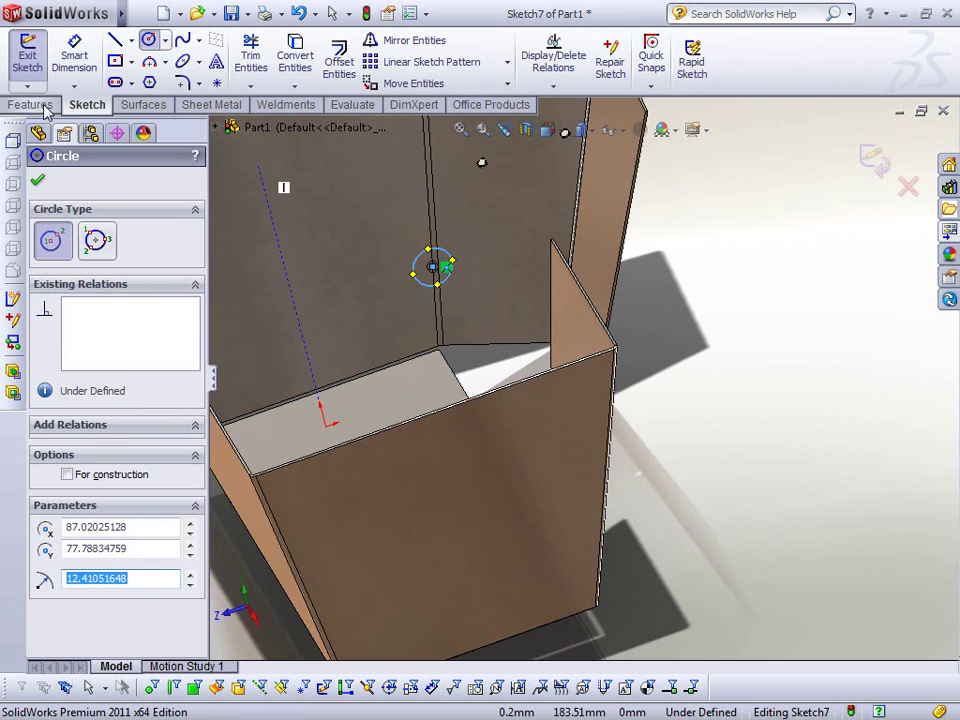
pyautogui.press('Escape')
# Extrude-cut the circles Through All with Link to thickness enabled
pyautogui.click(100, 288)
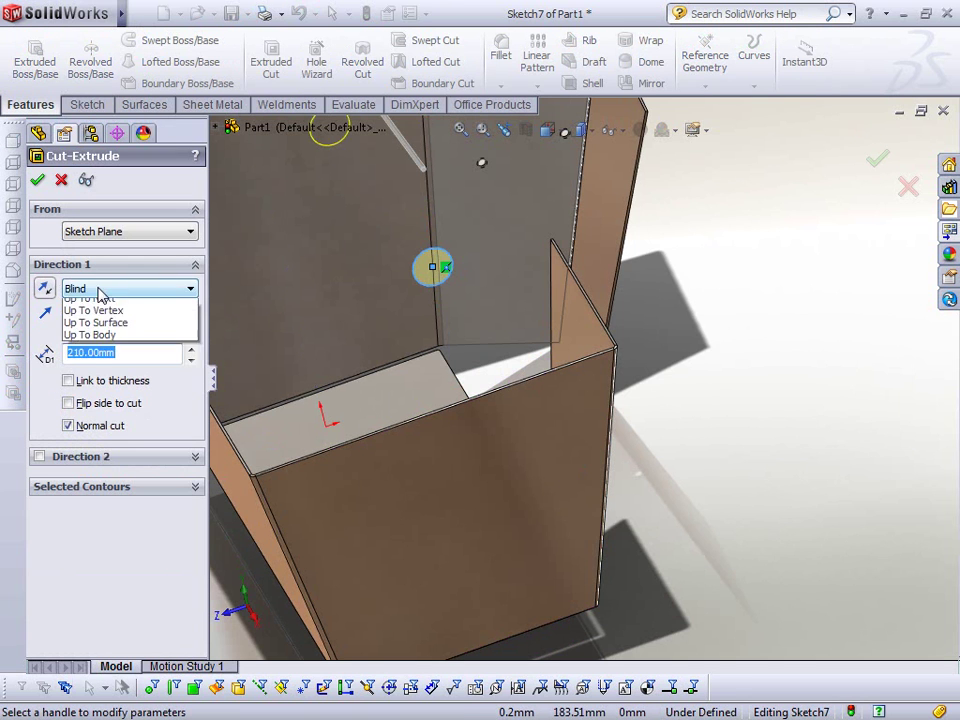
pyautogui.click(100, 318)
pyautogui.click(68, 350)
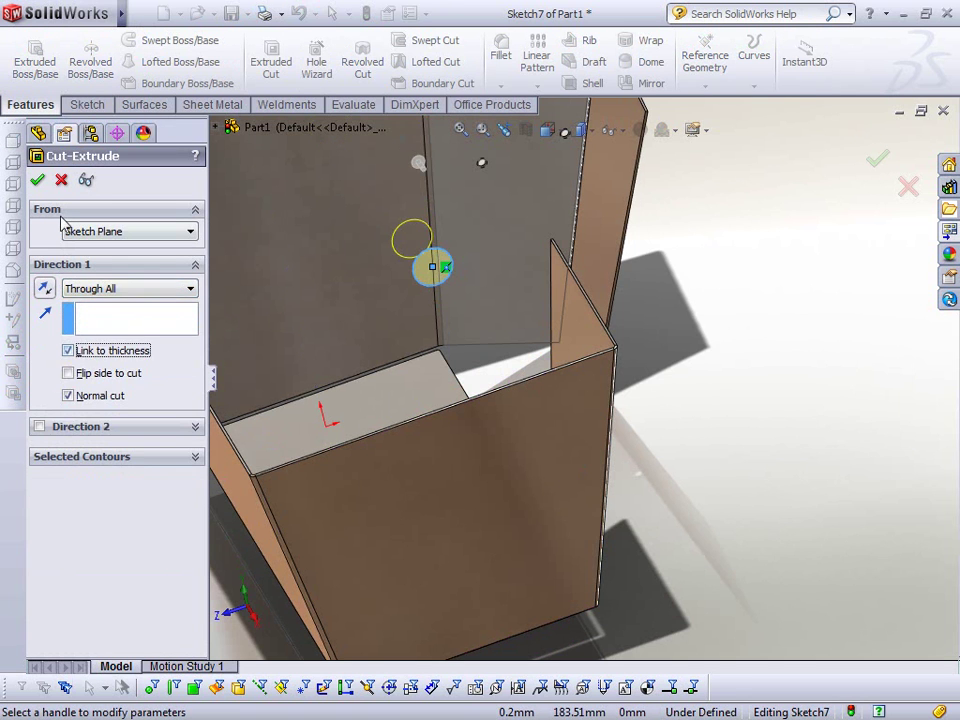
pyautogui.press('Return')
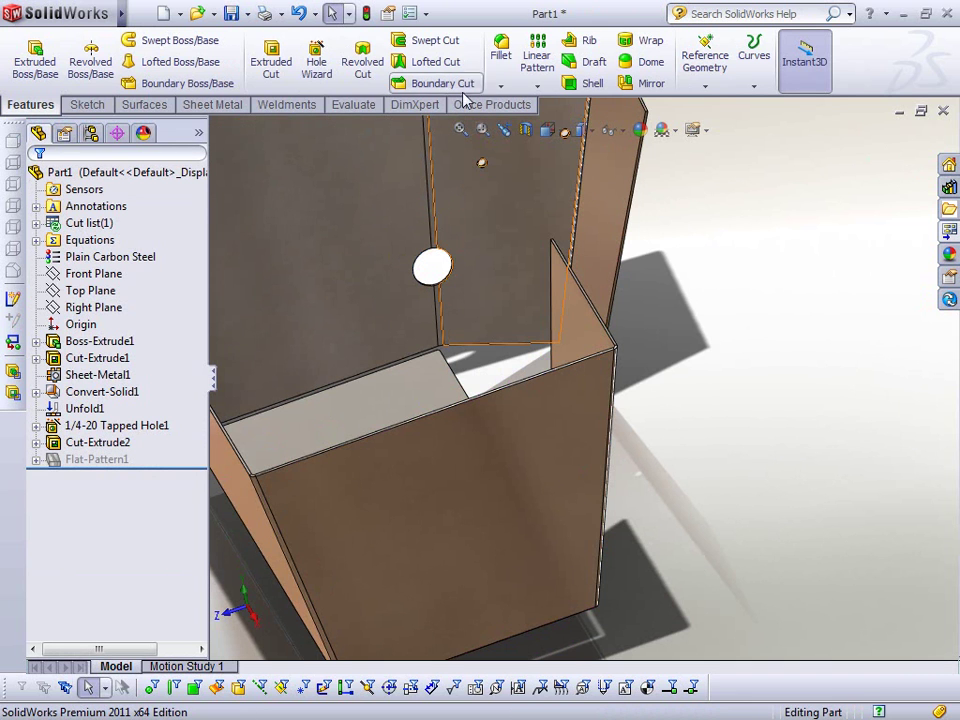
# Fold the part back up using the Fold feature with all unfolded bends collected
pyautogui.click(213, 104)
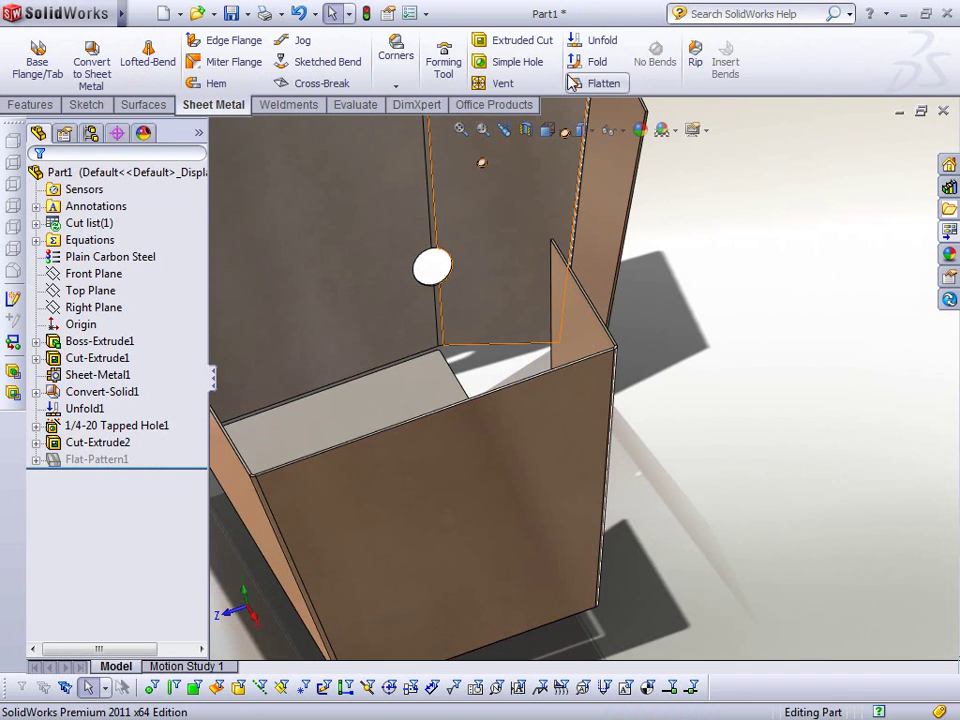
pyautogui.click(597, 61)
pyautogui.click(121, 371)
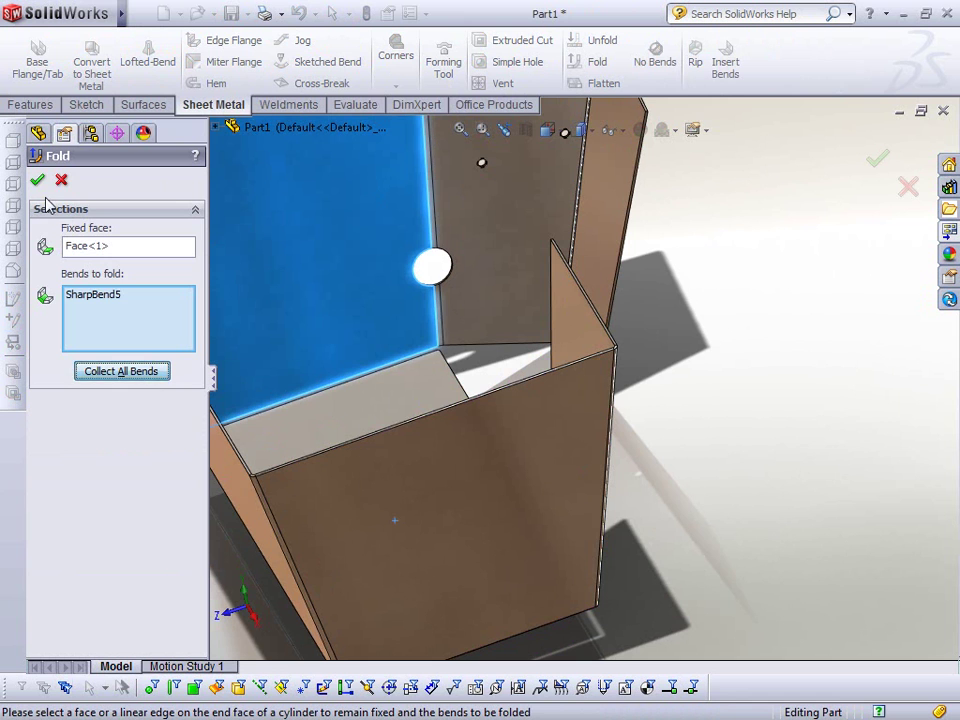
pyautogui.press('Return')
pyautogui.moveTo(754, 306); pyautogui.dragTo(655, 263, button='middle')
pyautogui.scroll(5, 655, 263)
pyautogui.moveTo(686, 300); pyautogui.dragTo(762, 338, button='middle')
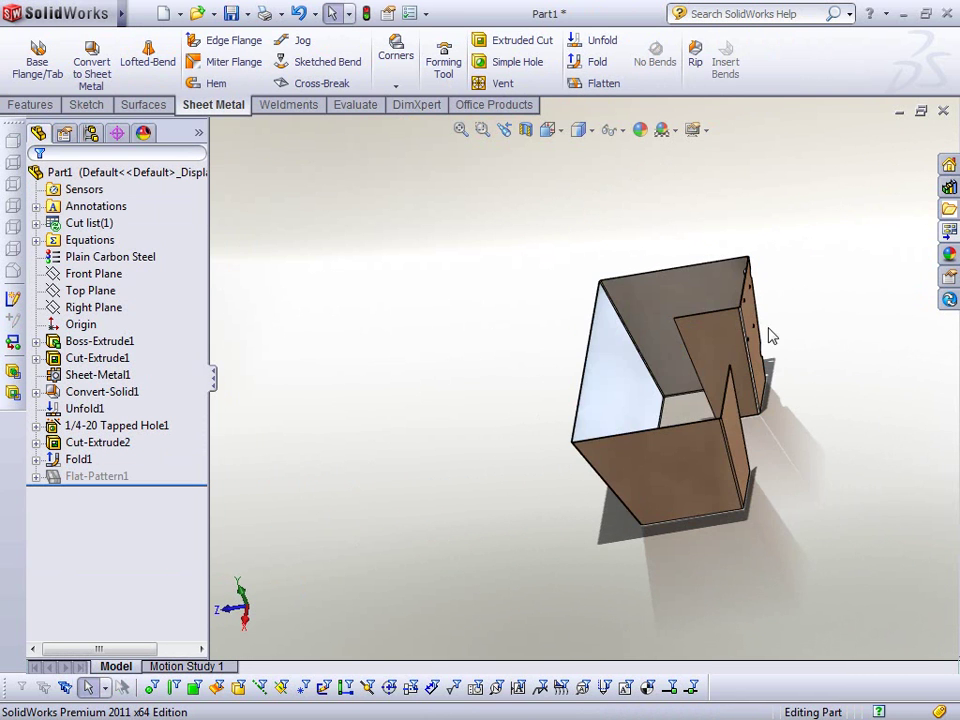
pyautogui.moveTo(778, 401); pyautogui.dragTo(817, 344, button='middle')
# Save the part to the Desktop as SheetmetalBox
pyautogui.click(140, 13)
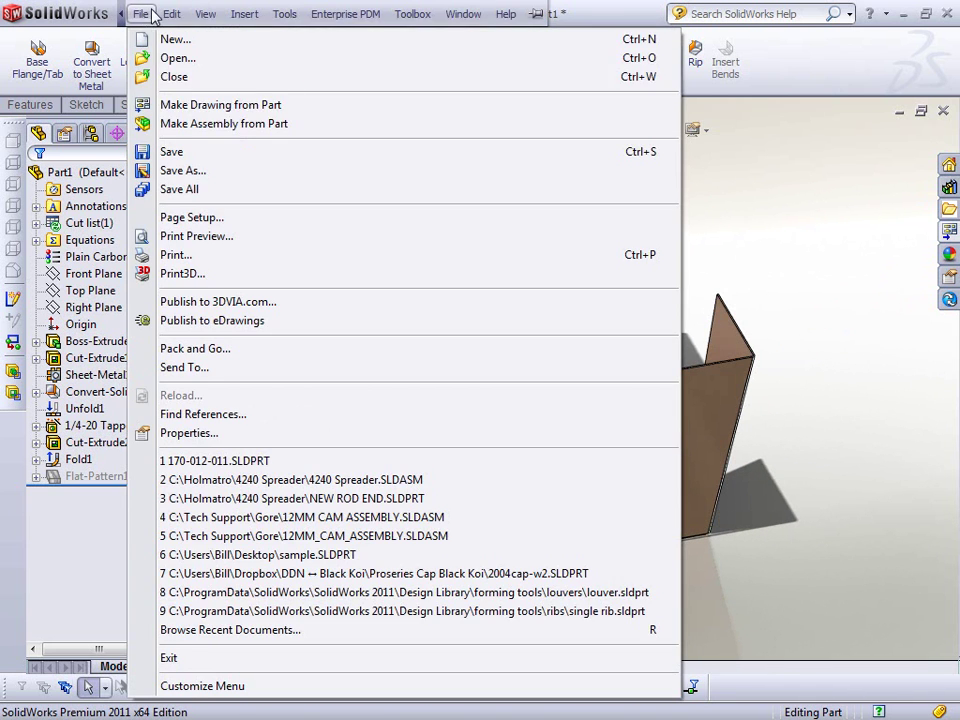
pyautogui.click(171, 151)
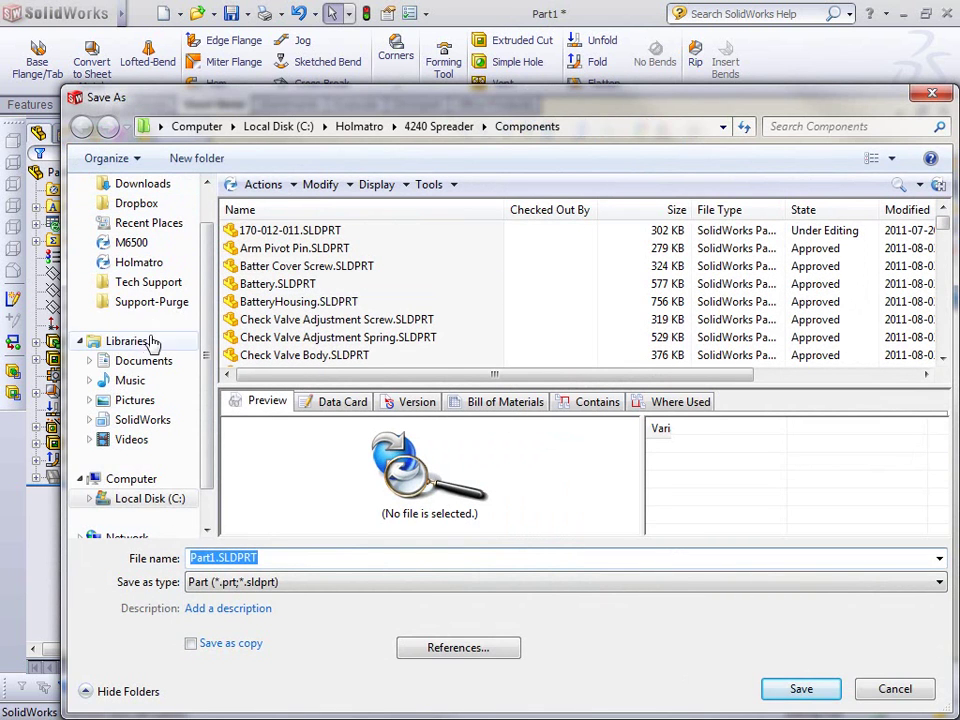
pyautogui.click(152, 126)
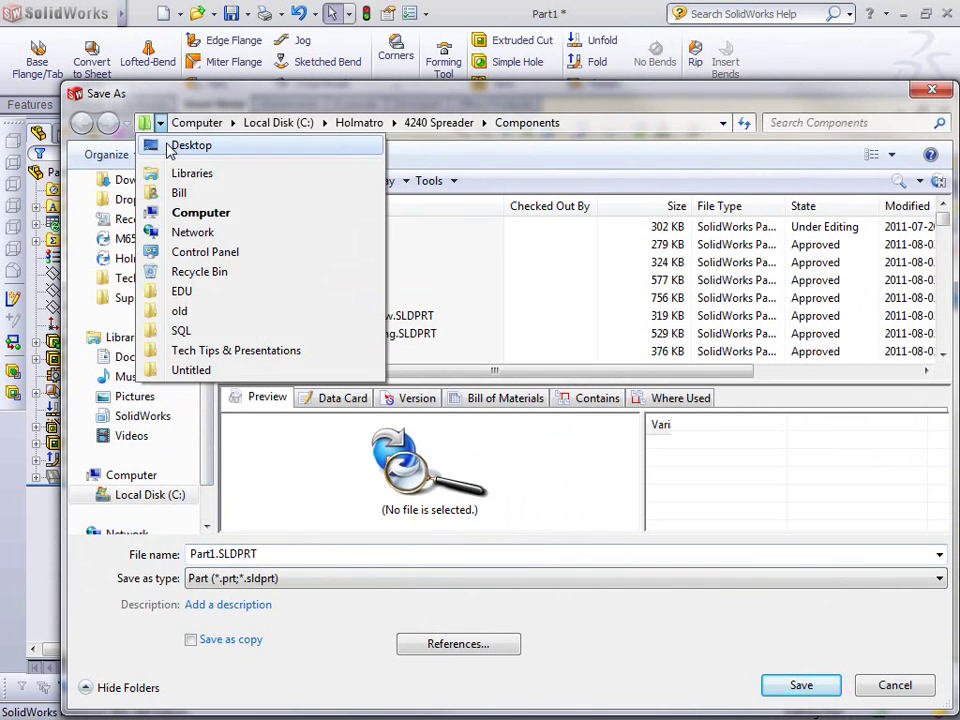
pyautogui.click(180, 148)
pyautogui.doubleClick(297, 552)
pyautogui.write('SheetmetalBox')
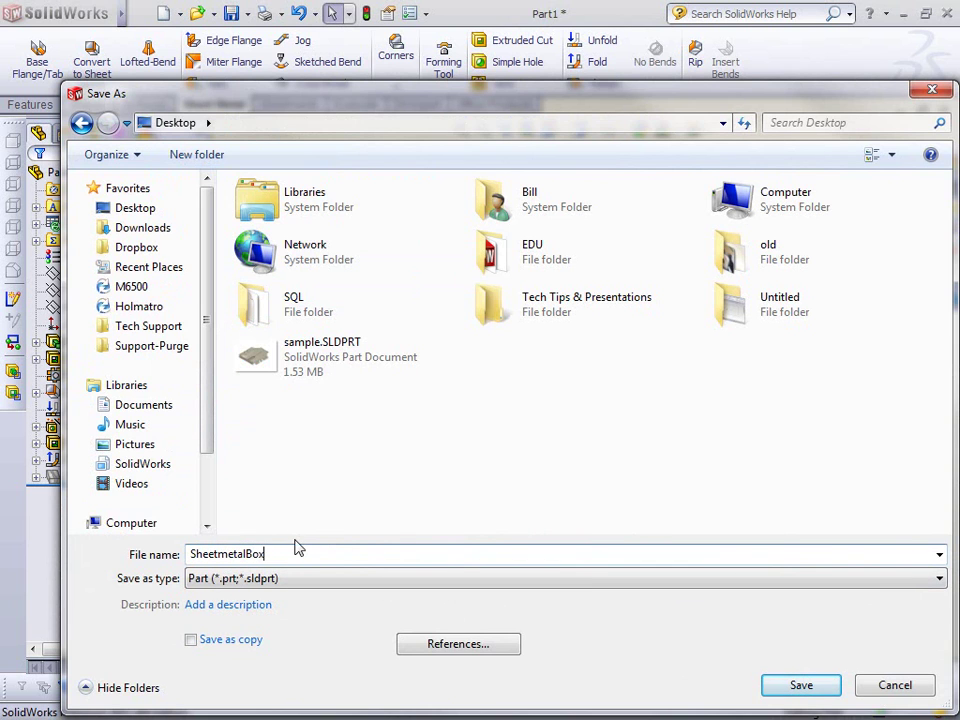
pyautogui.click(801, 686)
# Make a drawing from the part using the C-SIZE template from the Holmatro templates
pyautogui.click(141, 14)
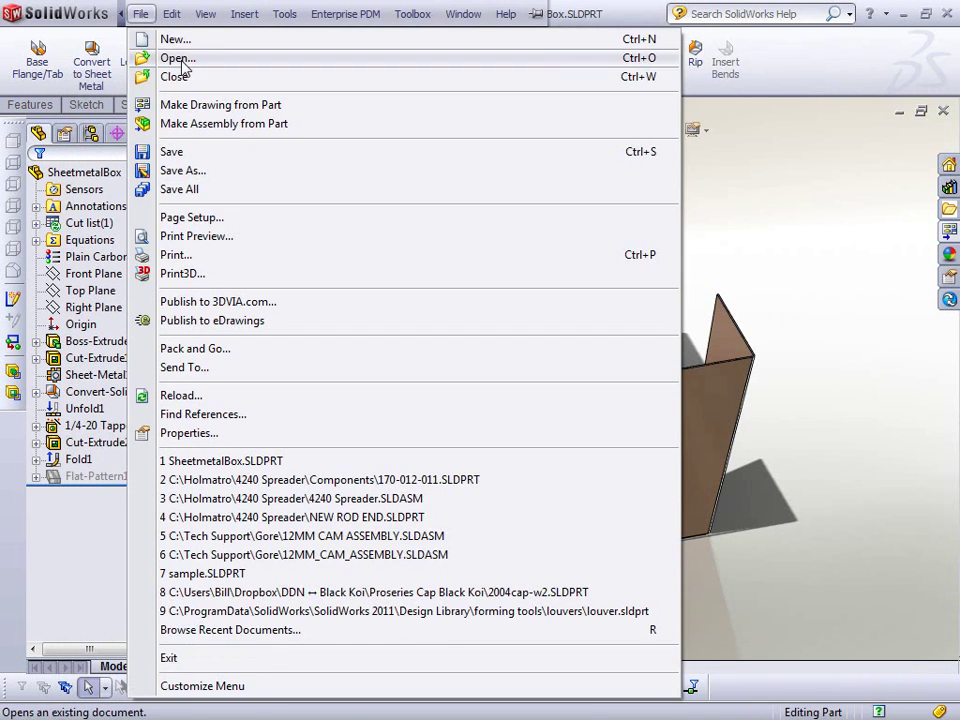
pyautogui.click(195, 104)
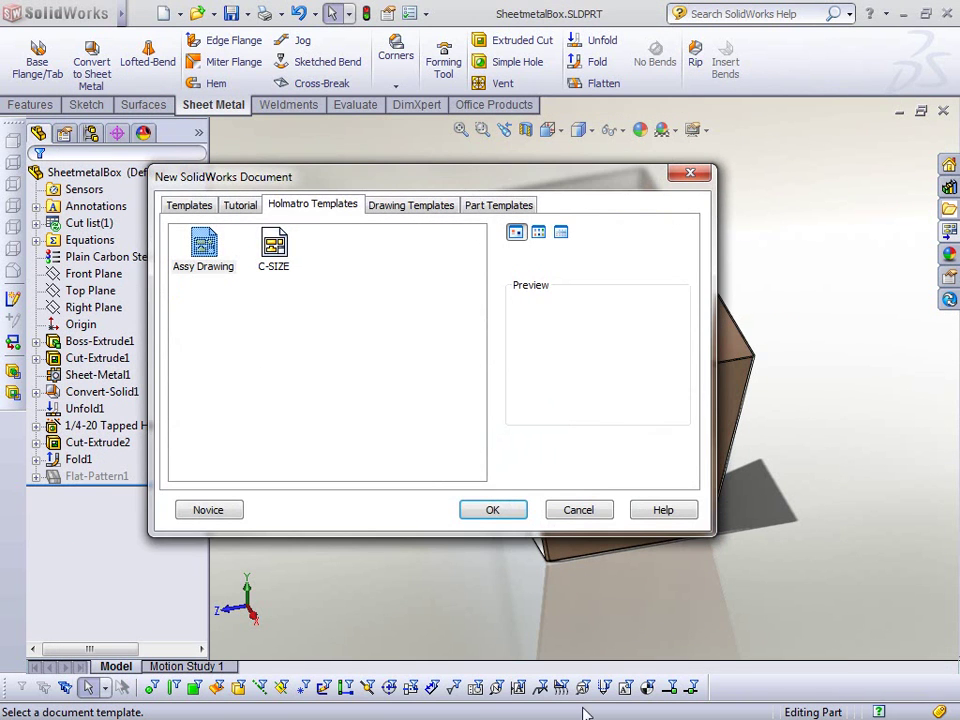
pyautogui.click(274, 250)
pyautogui.click(472, 510)
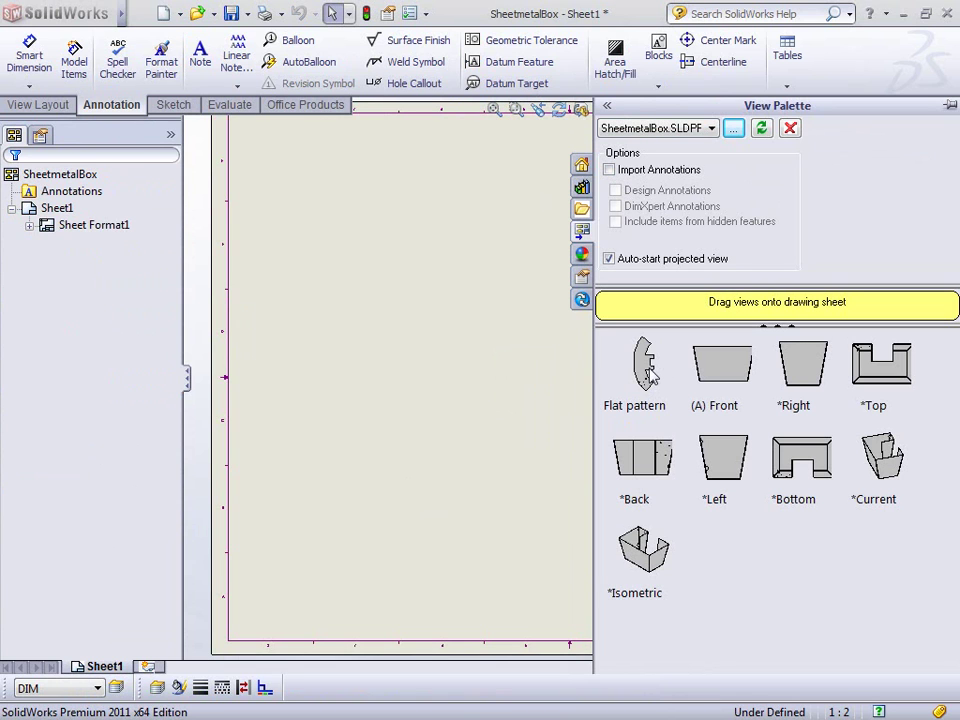
# Place the front view on the sheet with projected views below it and to its right
pyautogui.moveTo(732, 375); pyautogui.dragTo(396, 293)
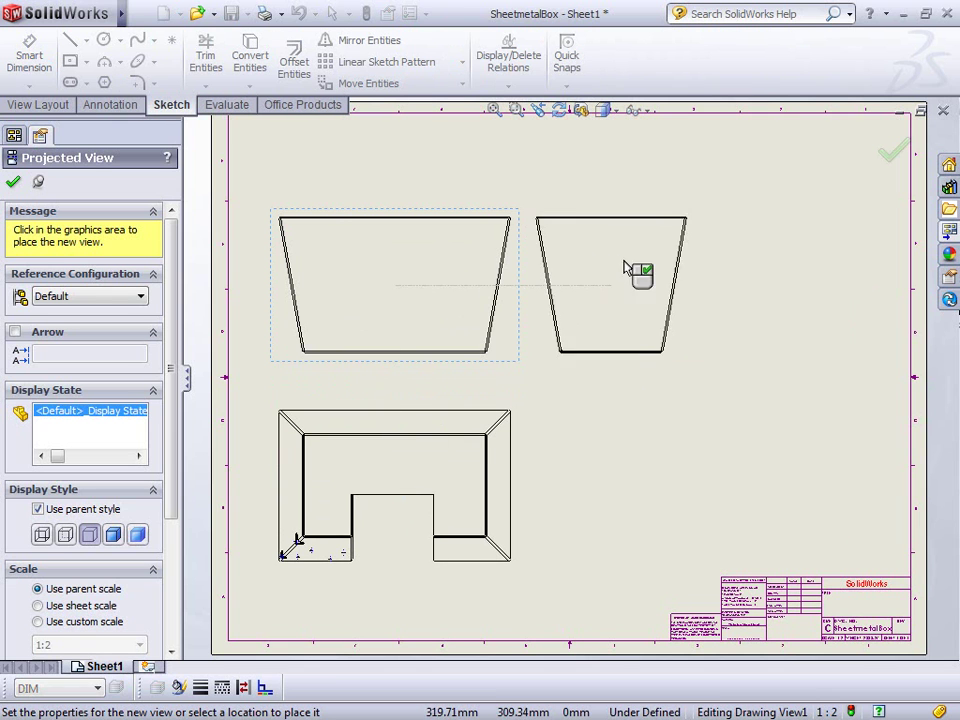
pyautogui.moveTo(329, 295); pyautogui.dragTo(399, 303, button='middle')
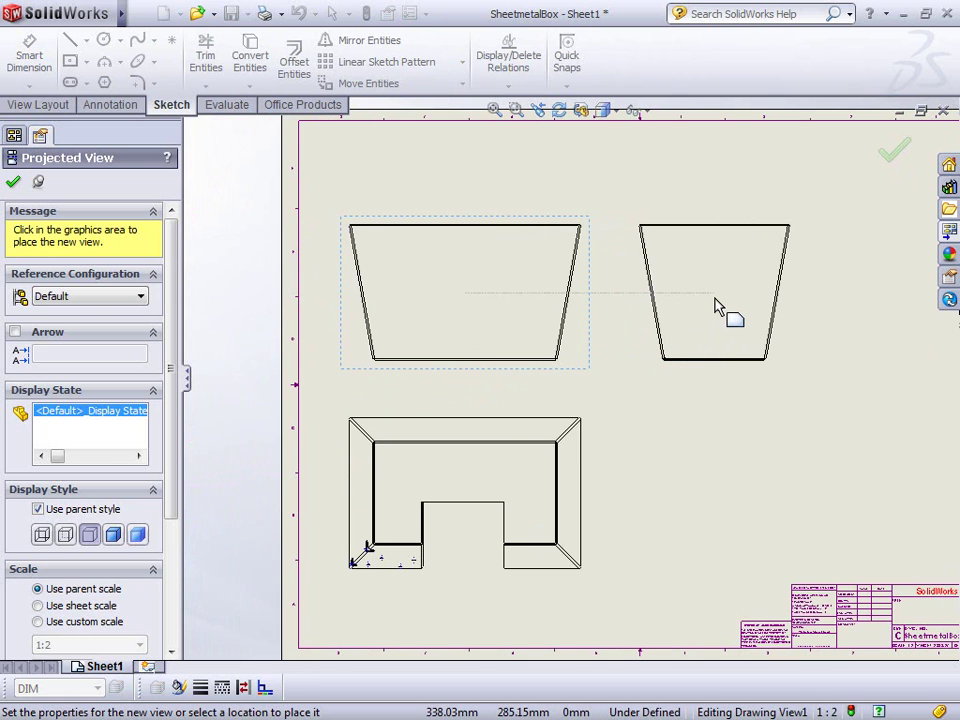
pyautogui.click(733, 372)
pyautogui.press('f')
# Set the sheet scale to 1:4 in the sheet properties
pyautogui.rightClick(681, 470)
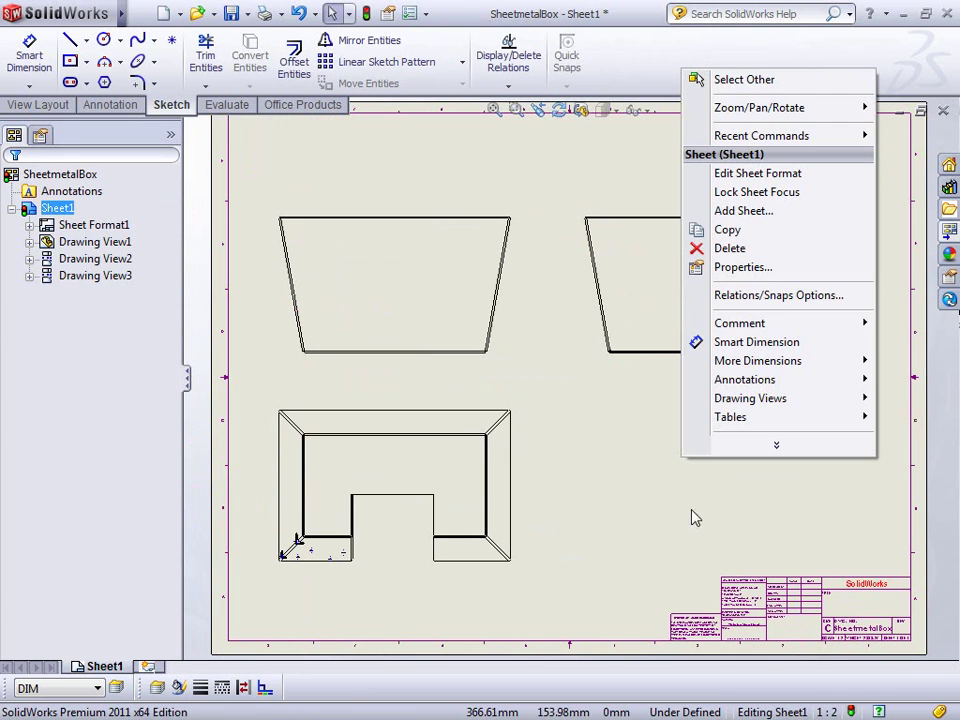
pyautogui.click(745, 267)
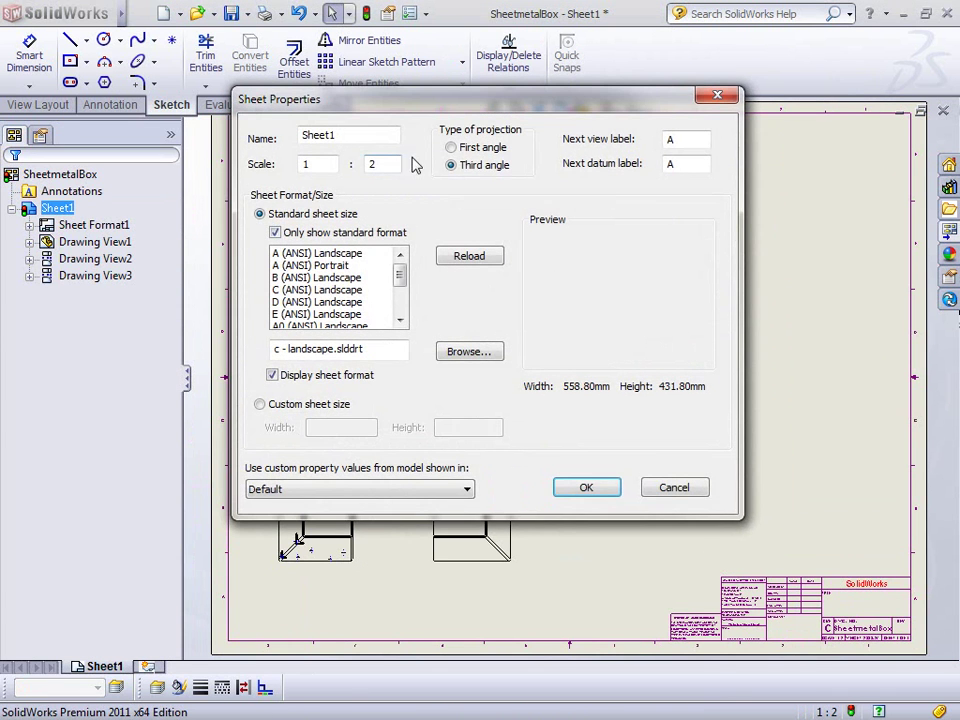
pyautogui.click(588, 489)
# Move the side view closer to the front view and place a projected back view to its right
pyautogui.moveTo(681, 344)
pyautogui.mouseDown()
pyautogui.moveTo(549, 339)
pyautogui.moveTo(627, 344)
pyautogui.mouseUp()
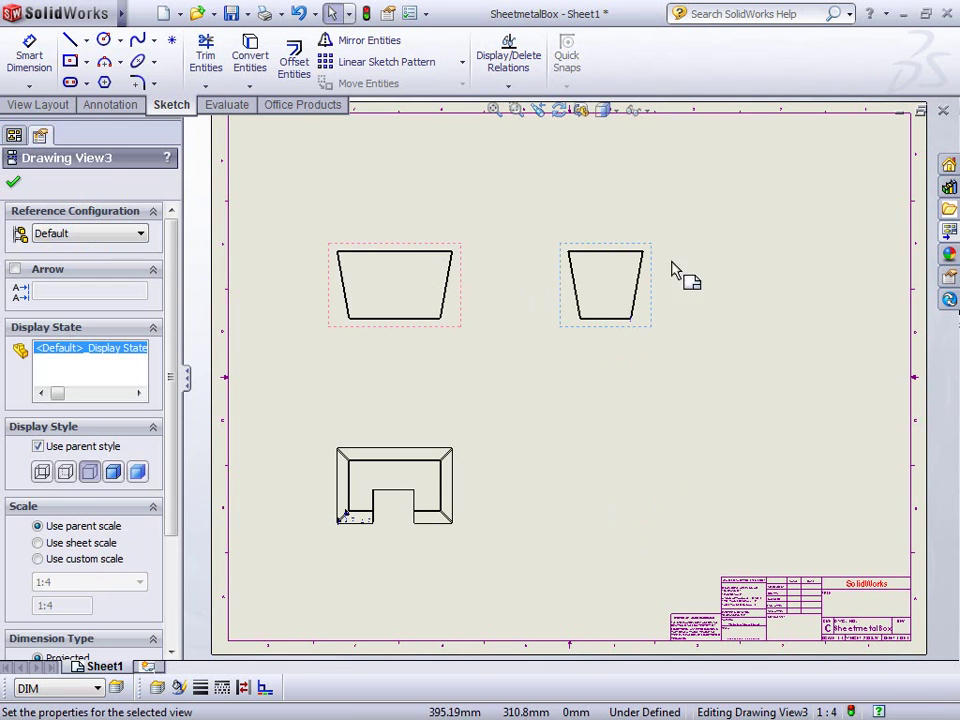
pyautogui.click(80, 105)
pyautogui.click(37, 105)
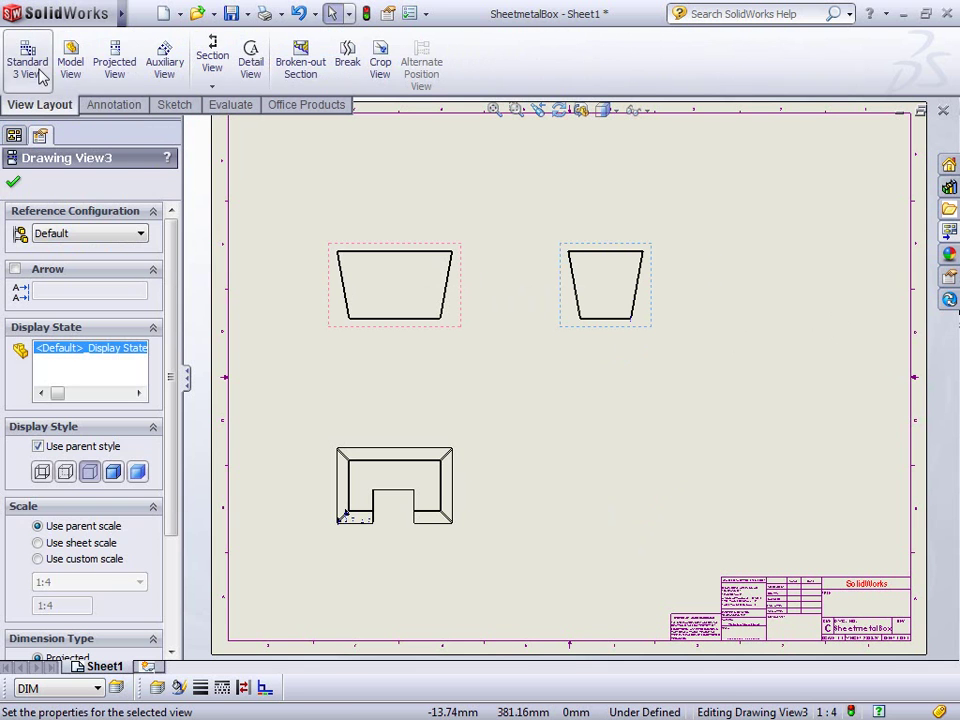
pyautogui.click(116, 64)
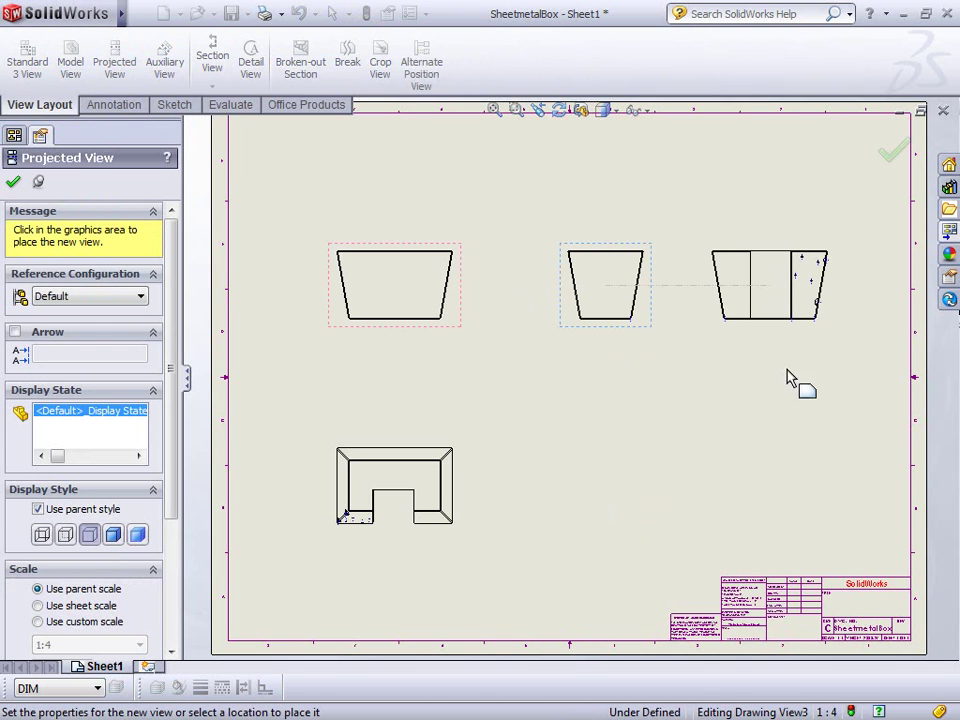
pyautogui.press('Escape')
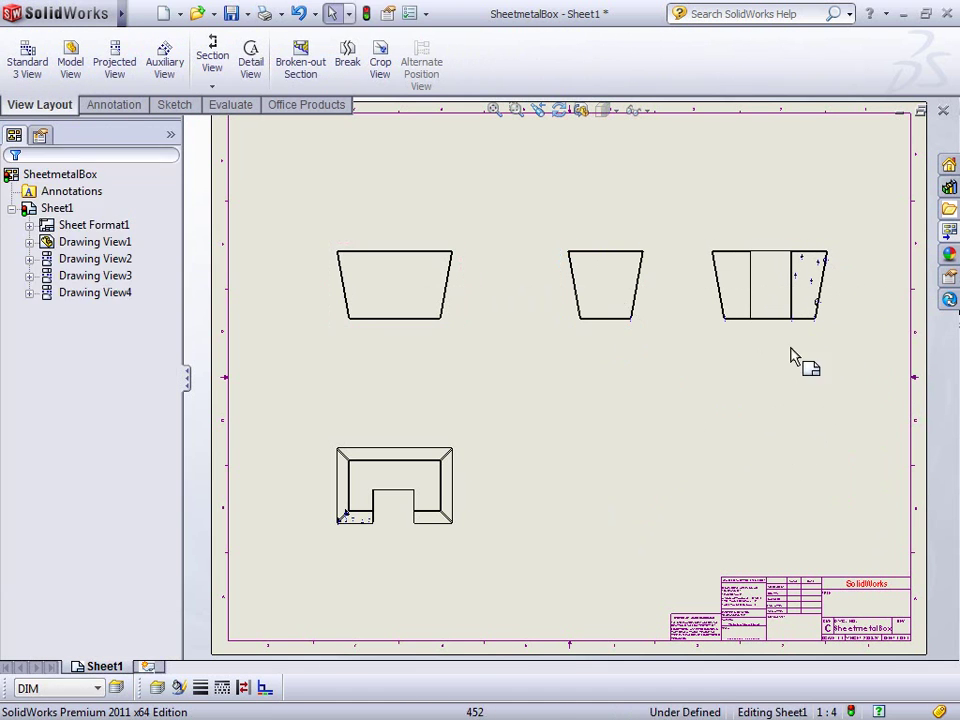
# Shift the side view further toward the front view to leave more room before the back view
pyautogui.scroll(-5, 784, 259)
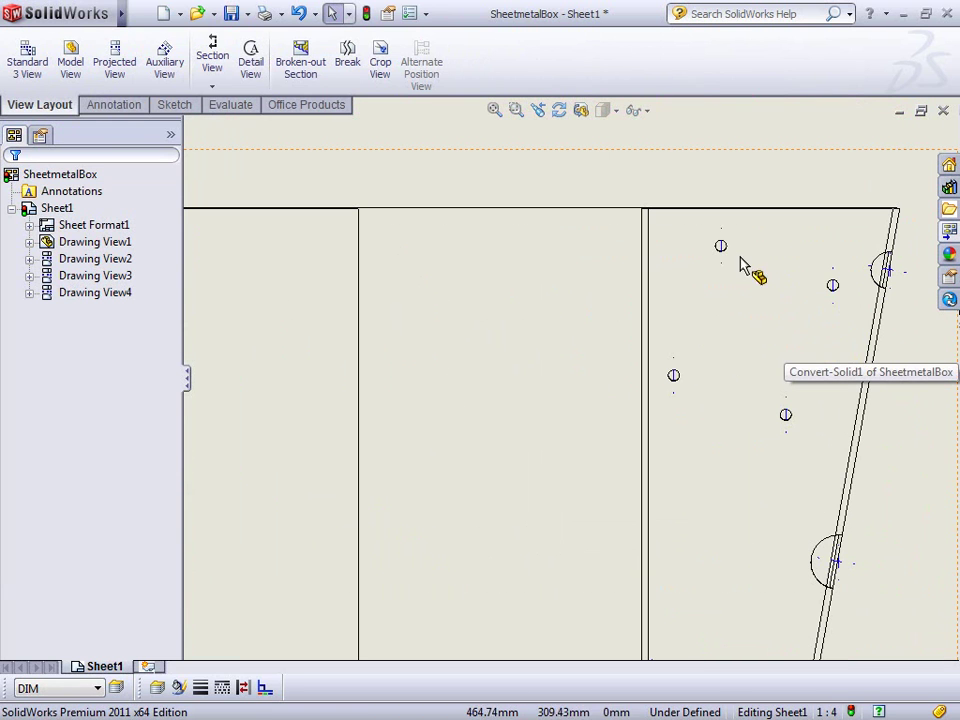
pyautogui.scroll(4, 570, 377)
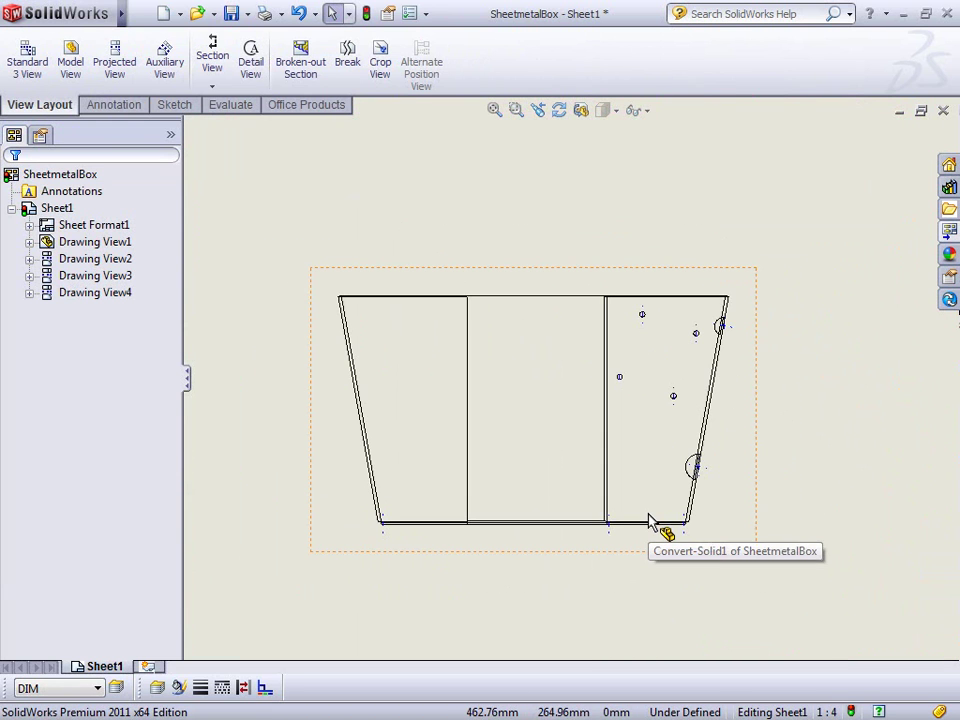
pyautogui.press('f')
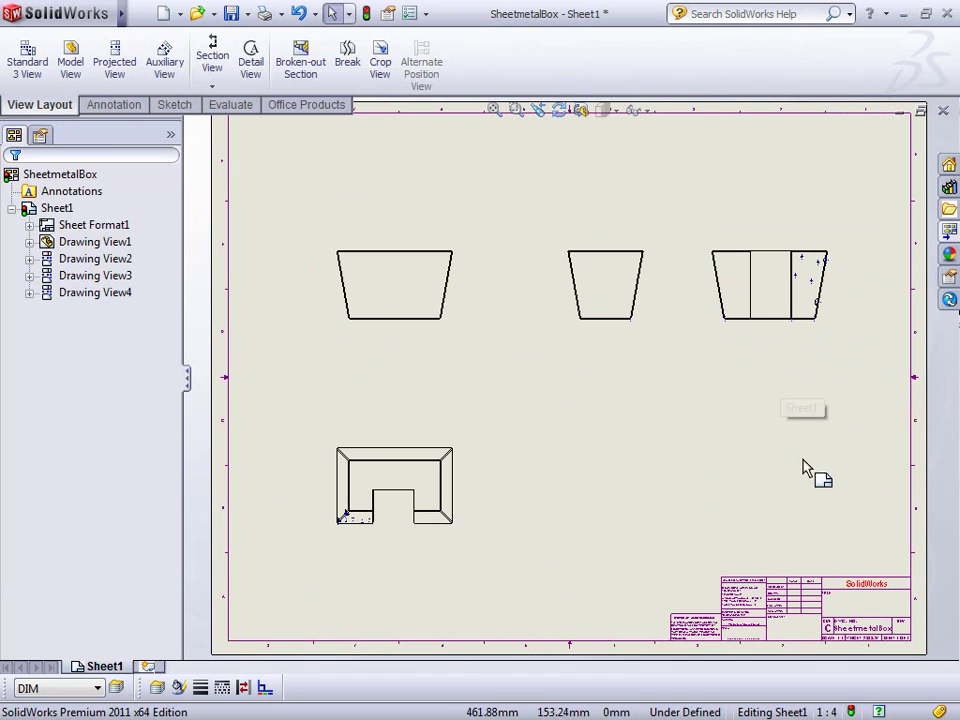
pyautogui.moveTo(640, 330); pyautogui.dragTo(604, 343)
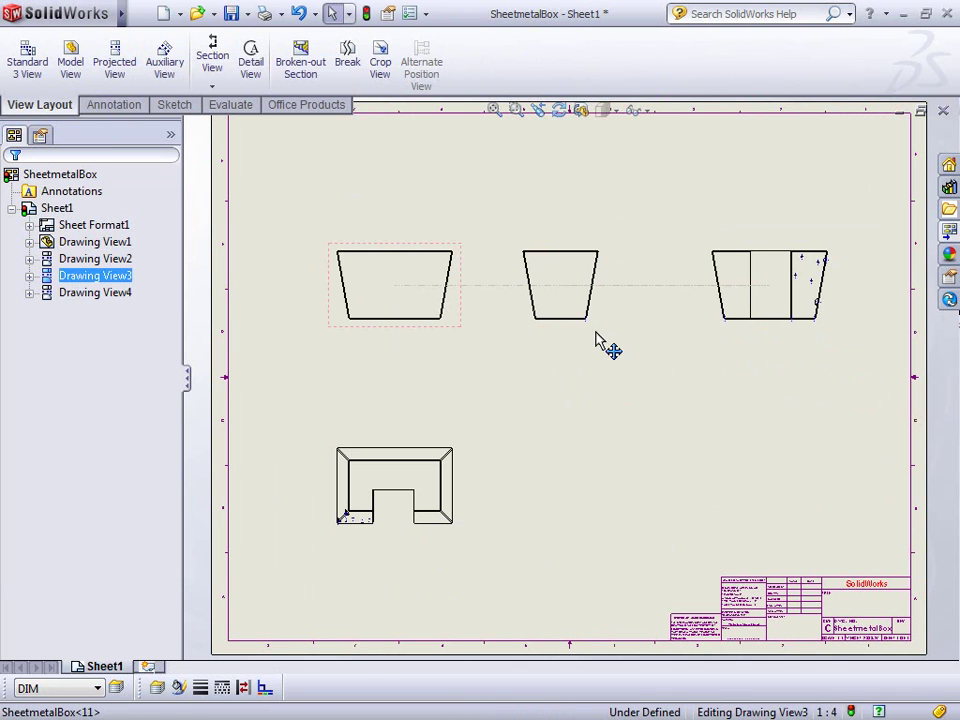
# Create an auxiliary view from the side view's slanted edge facing the back view, with view arrow A
pyautogui.click(164, 60)
pyautogui.scroll(-5, 597, 300)
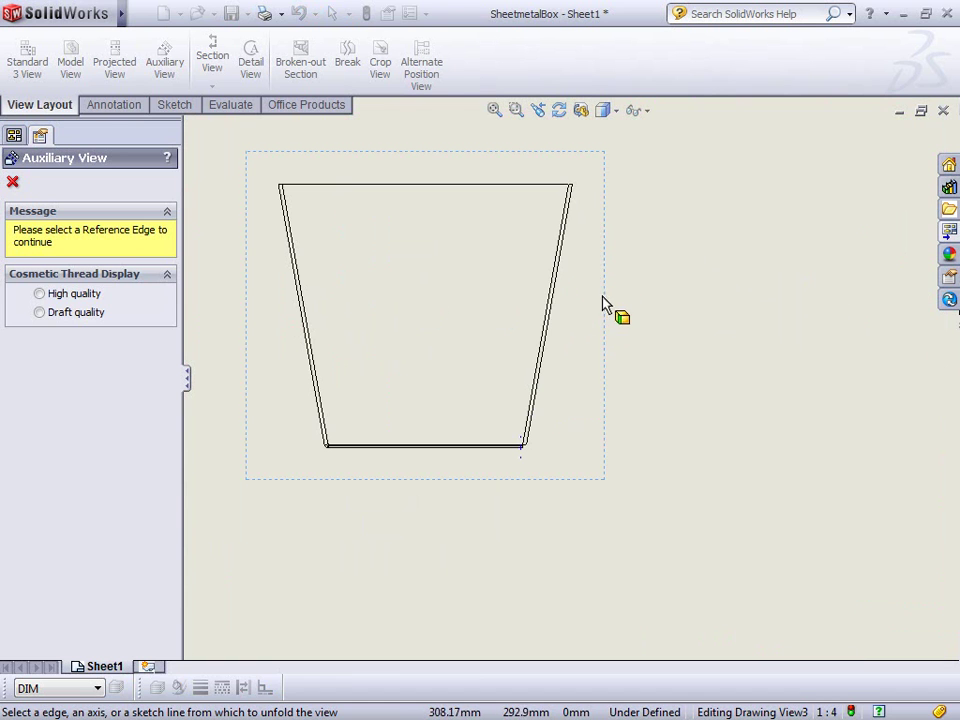
pyautogui.click(556, 308)
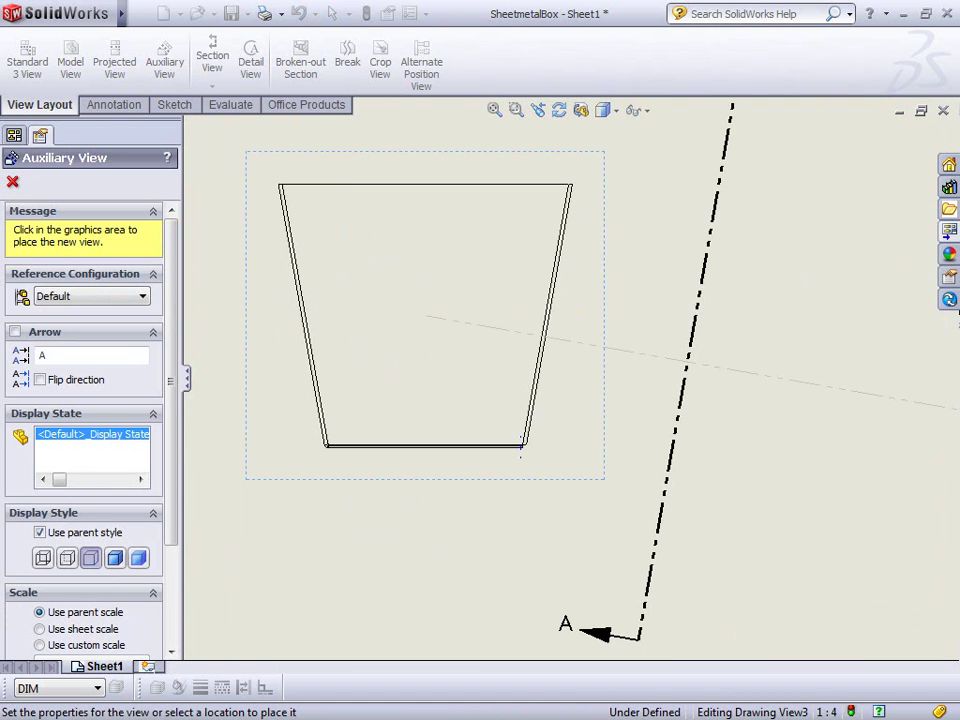
pyautogui.scroll(5, 880, 378)
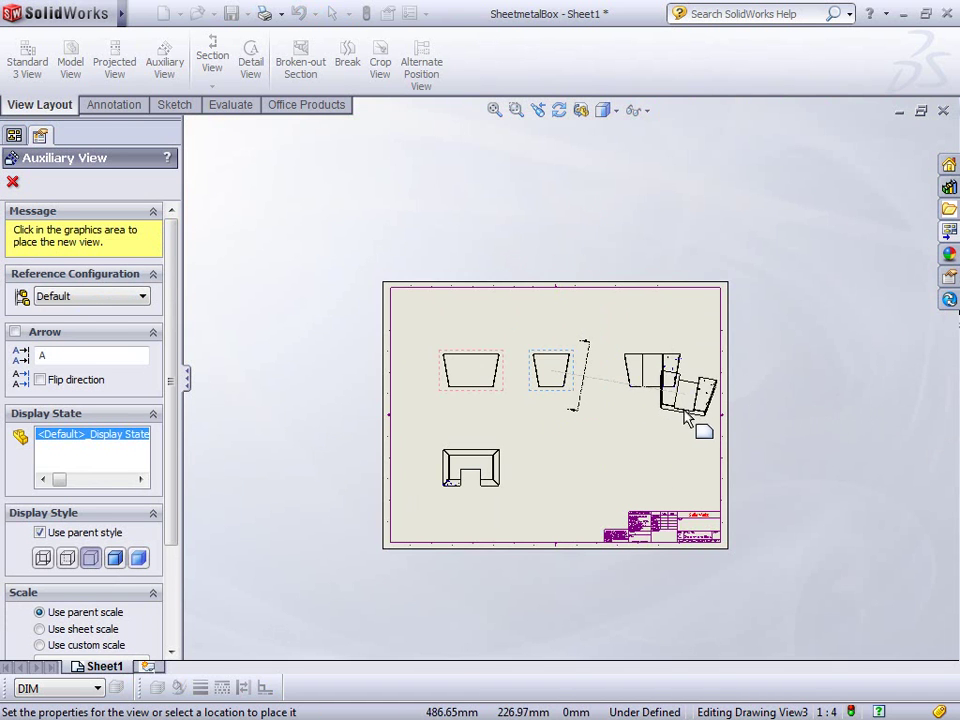
pyautogui.click(668, 454)
# Break the auxiliary view's alignment and move it into the free space below the back view
pyautogui.rightClick(666, 430)
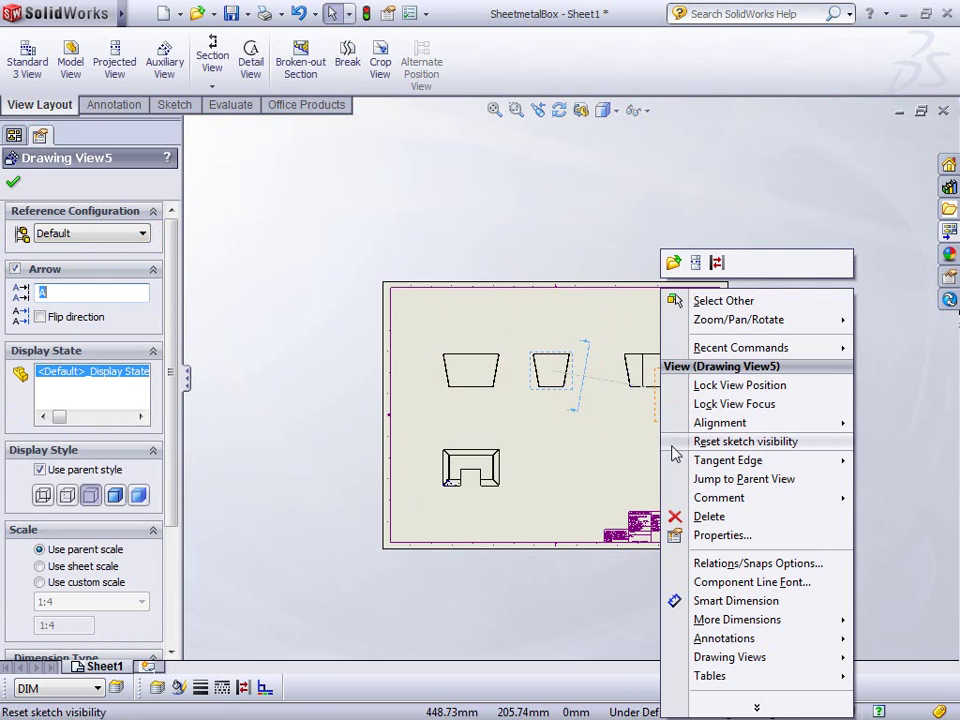
pyautogui.moveTo(745, 427)
pyautogui.click(630, 424)
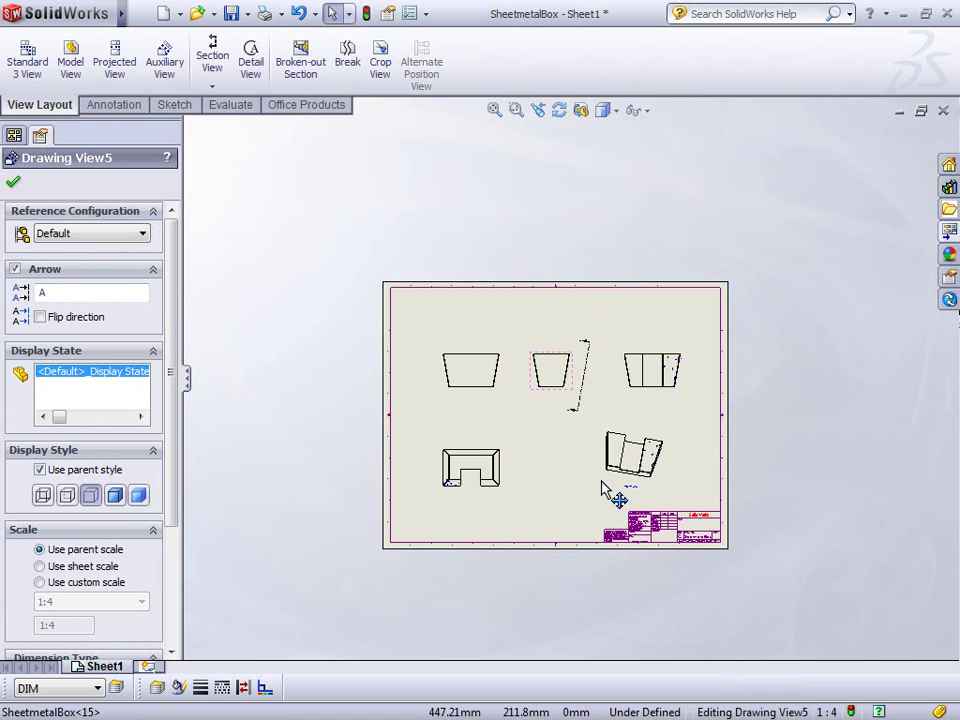
pyautogui.click(690, 476)
# Try a vertical dimension between two of the tapped holes in the auxiliary view, and remove it
pyautogui.scroll(-5, 630, 415)
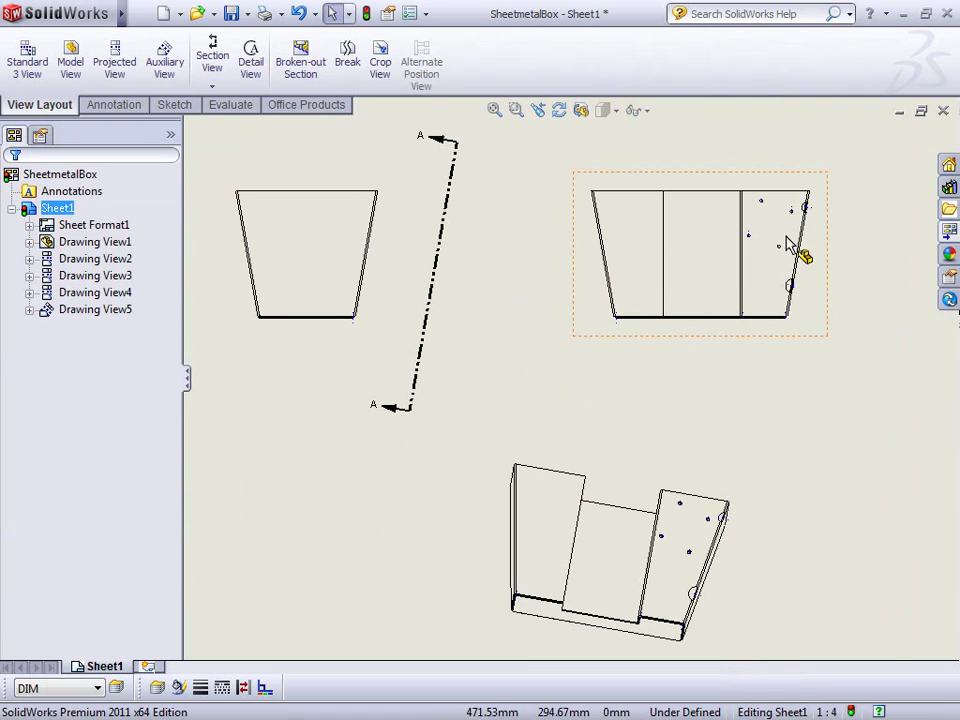
pyautogui.scroll(-4, 700, 490)
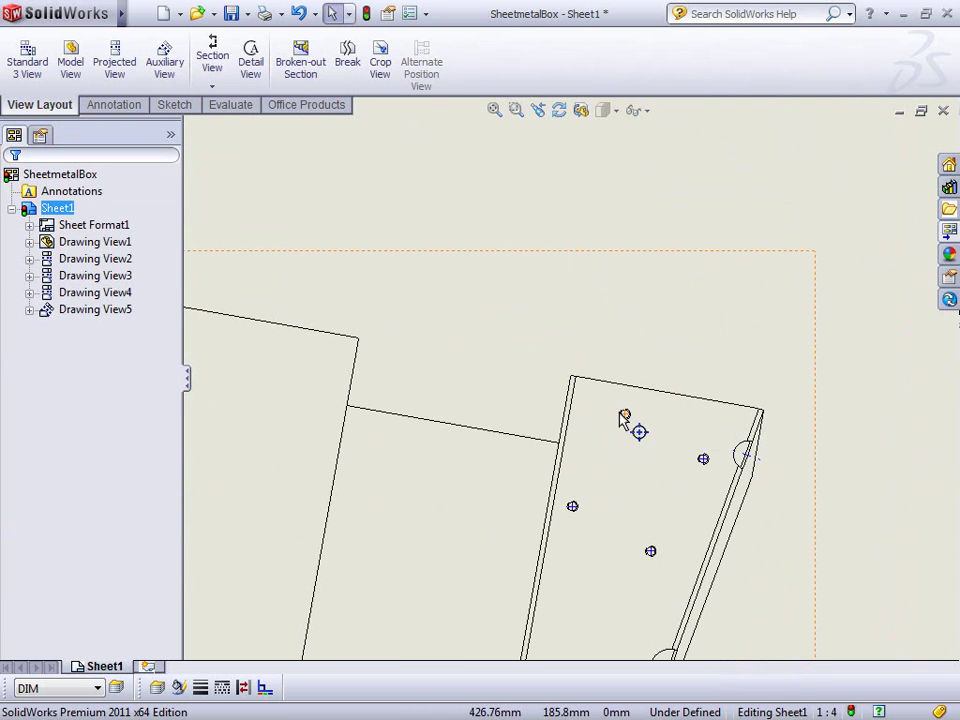
pyautogui.click(658, 362)
pyautogui.press('d')
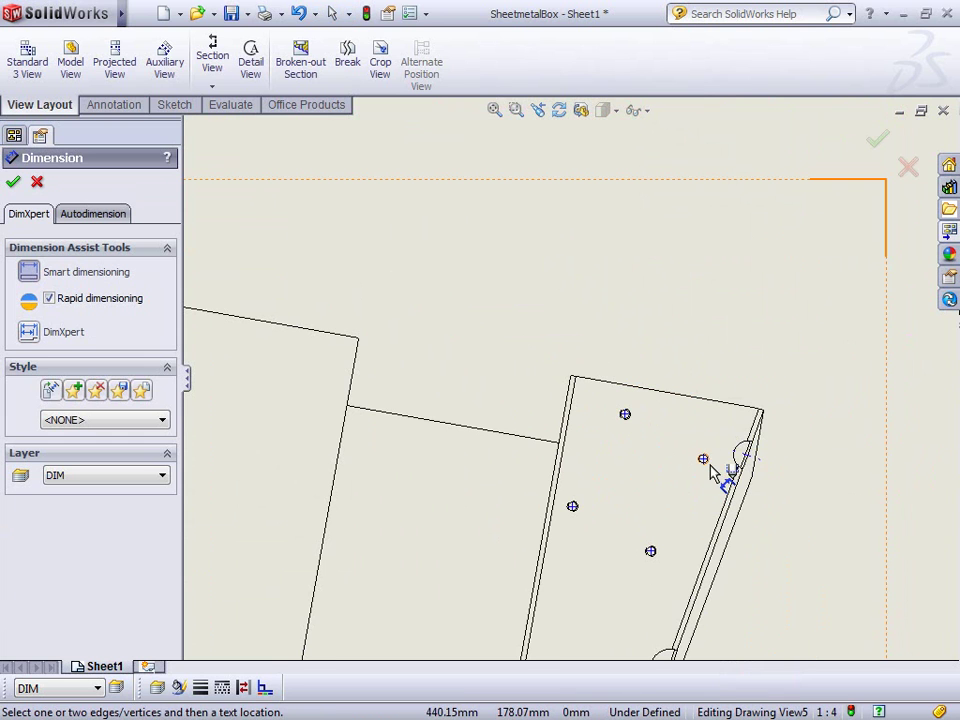
pyautogui.click(703, 458)
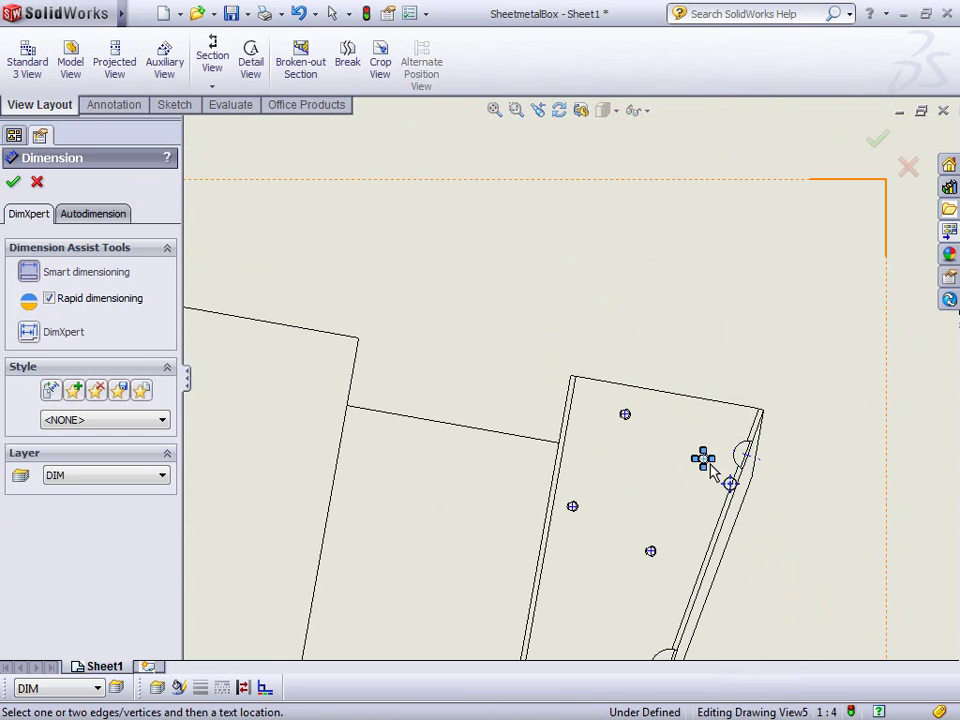
pyautogui.click(651, 552)
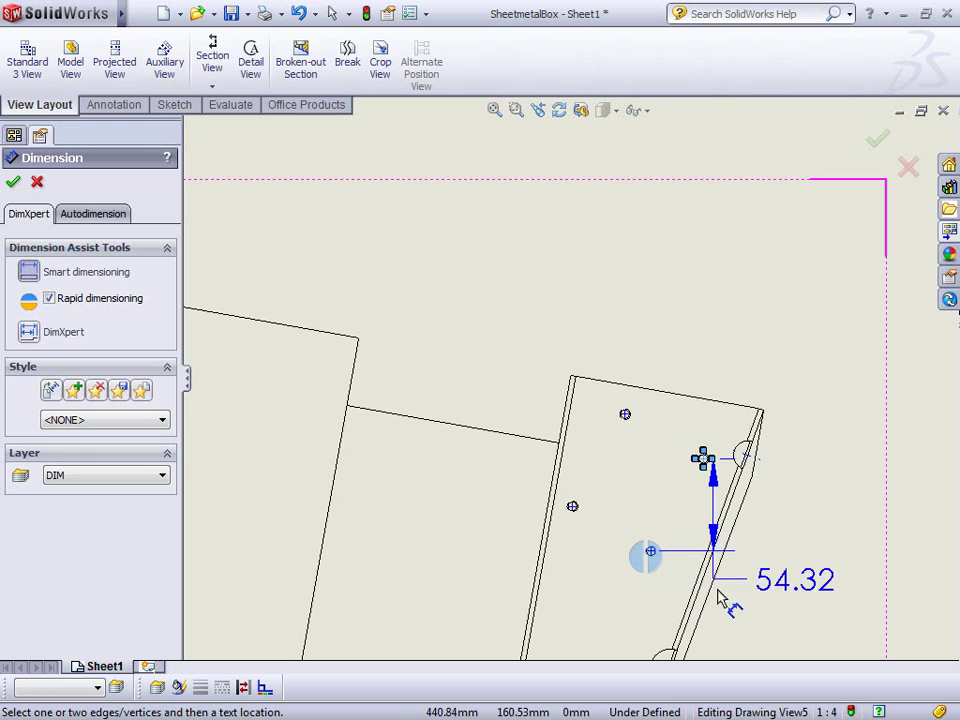
pyautogui.scroll(3, 765, 532)
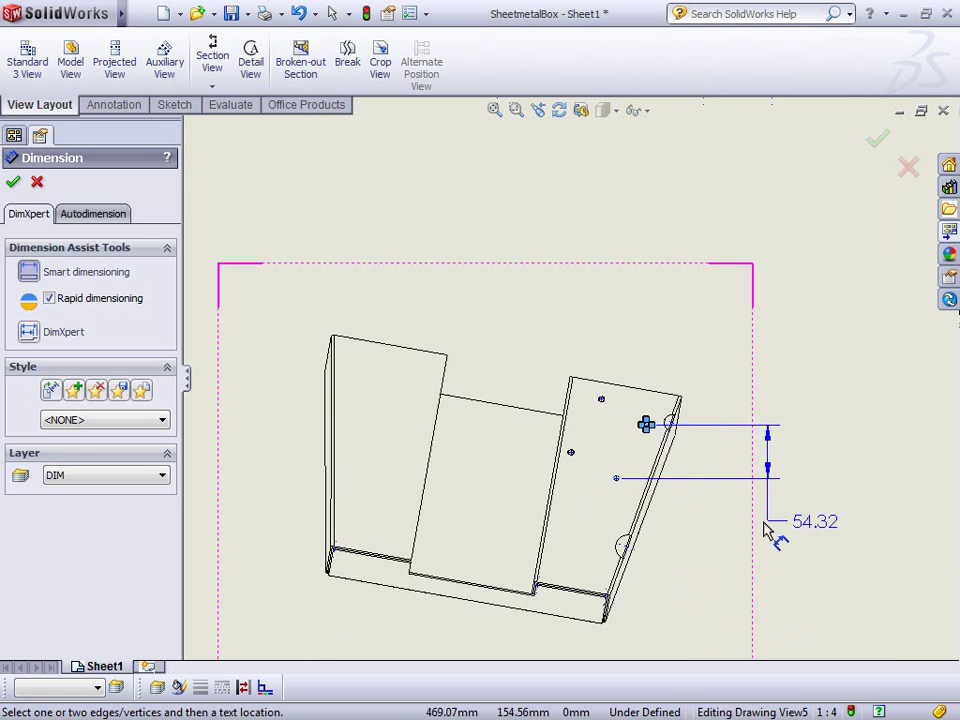
pyautogui.click(707, 509)
pyautogui.press('Escape')
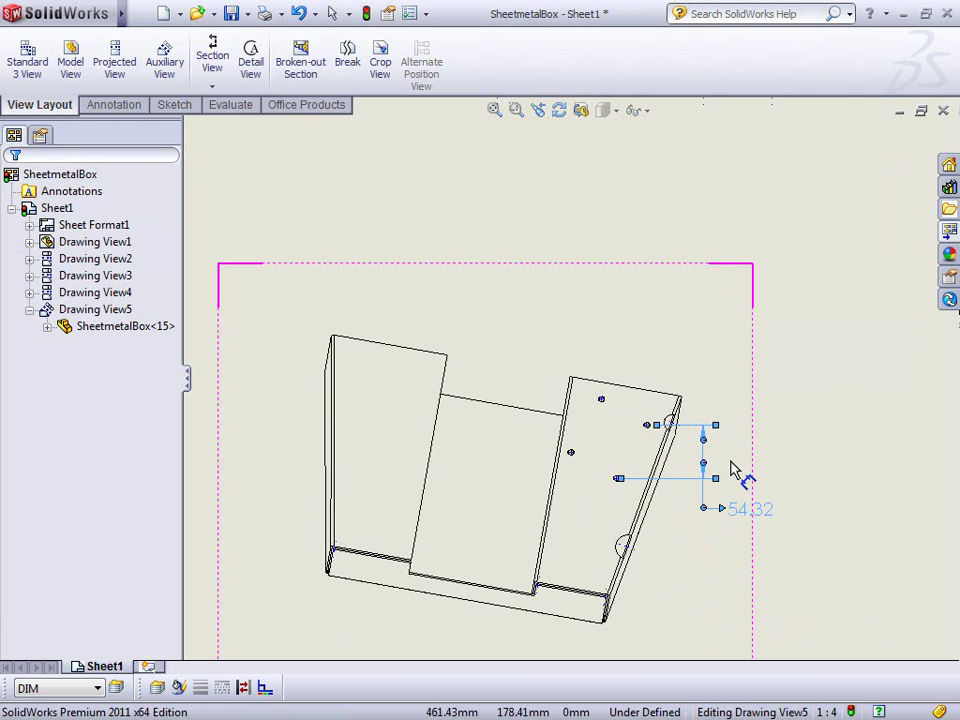
pyautogui.click(752, 516)
pyautogui.press('Escape')
# Set the center mark angle of the two upper tapped holes in the auxiliary view to 0 degrees
pyautogui.scroll(-5, 628, 445)
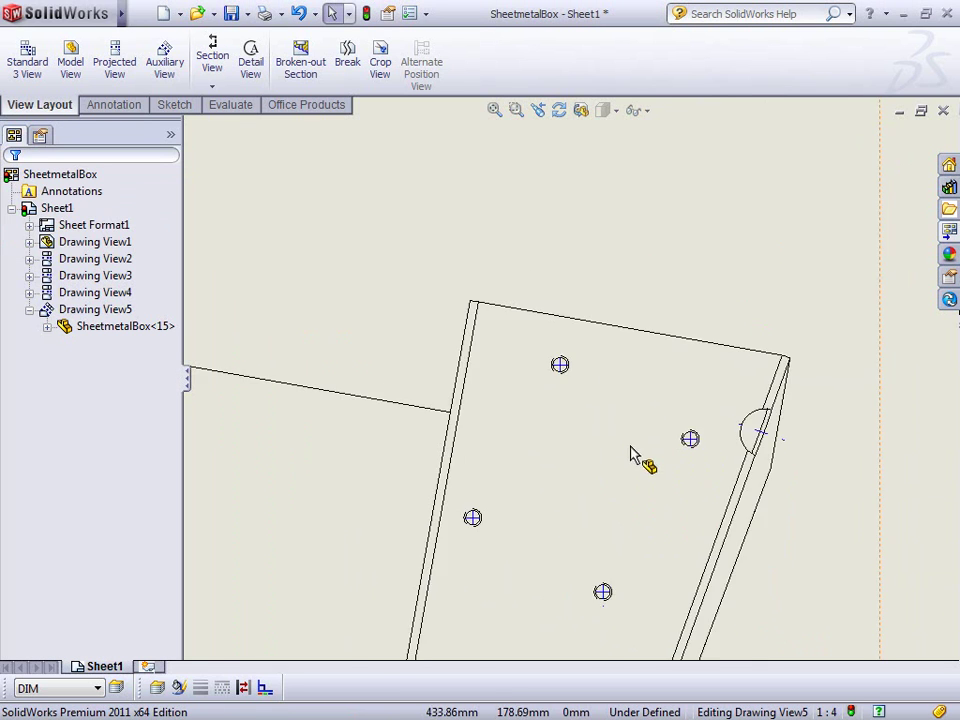
pyautogui.scroll(-2, 628, 445)
pyautogui.click(711, 443)
pyautogui.click(535, 342)
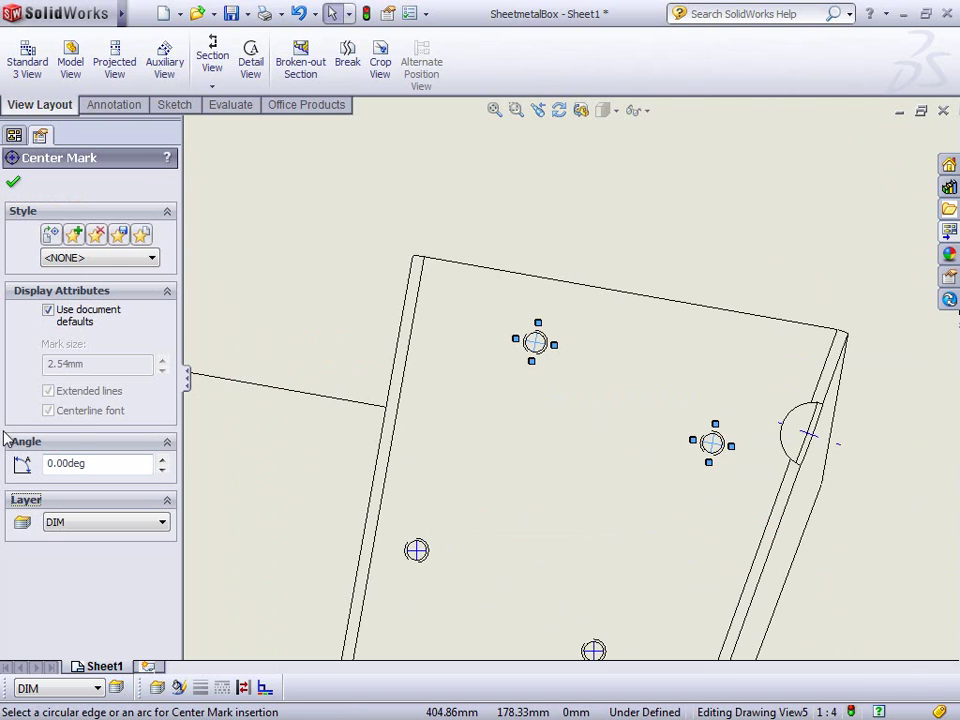
pyautogui.click(874, 583)
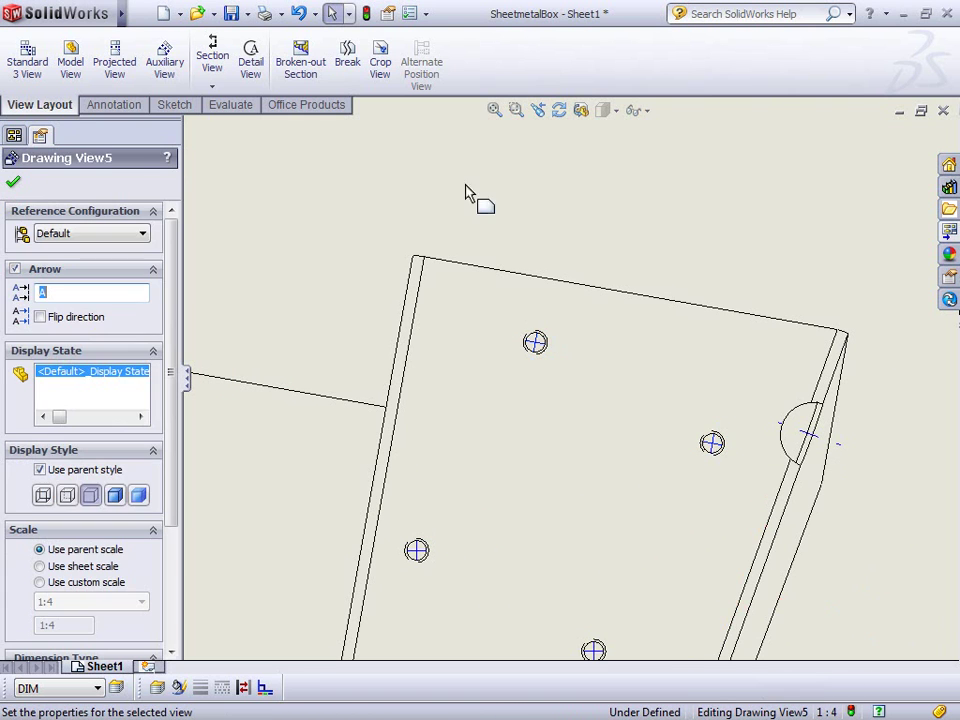
# Try a dimension from the flange's slanted top edge to the uppermost tapped hole in the auxiliary view, and delete it
pyautogui.click(518, 210)
pyautogui.click(541, 281)
pyautogui.click(540, 341)
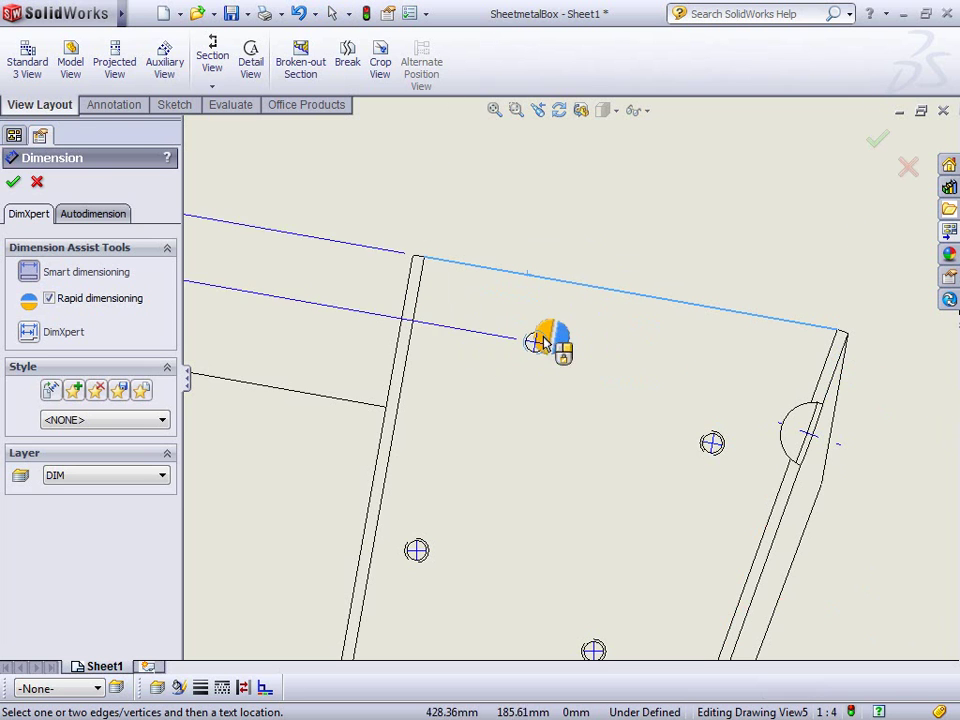
pyautogui.scroll(2, 705, 388)
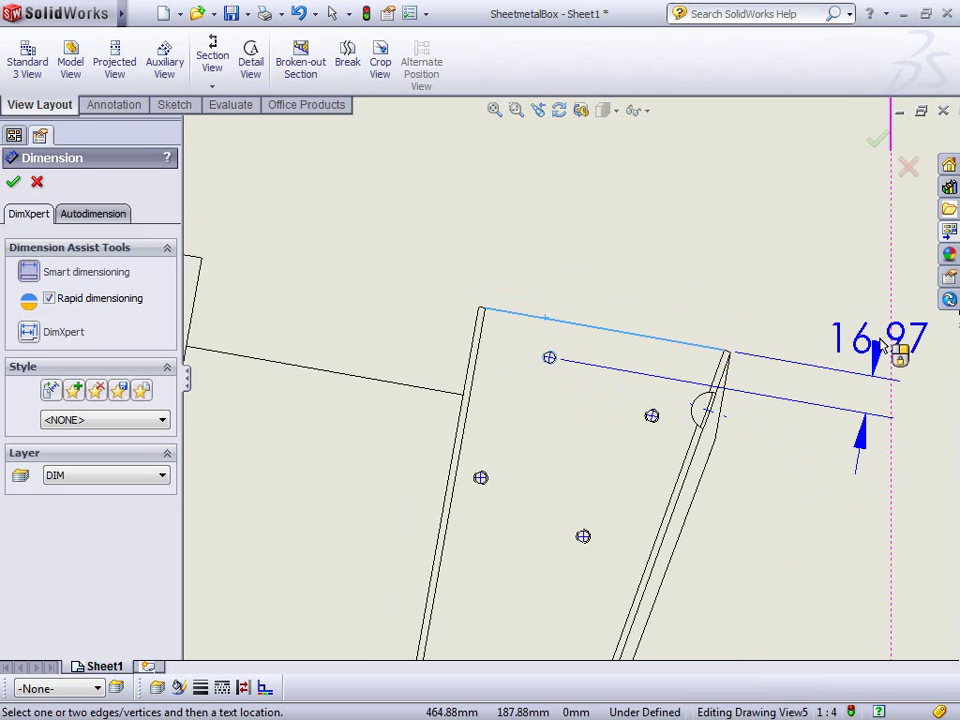
pyautogui.click(880, 302)
pyautogui.press('Escape')
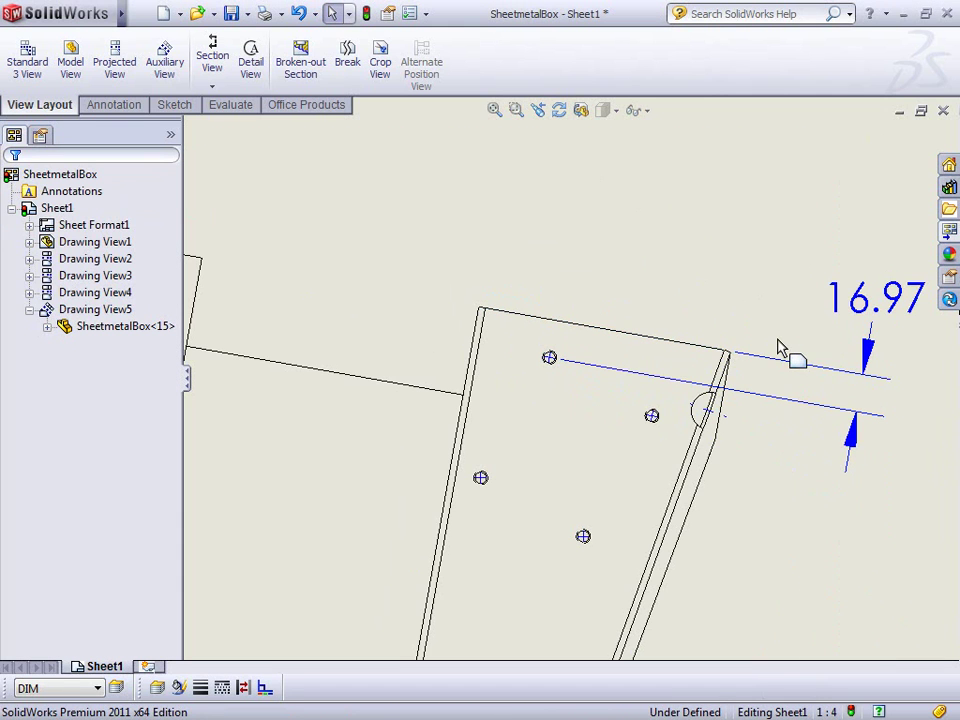
pyautogui.click(852, 352)
pyautogui.press('Delete')
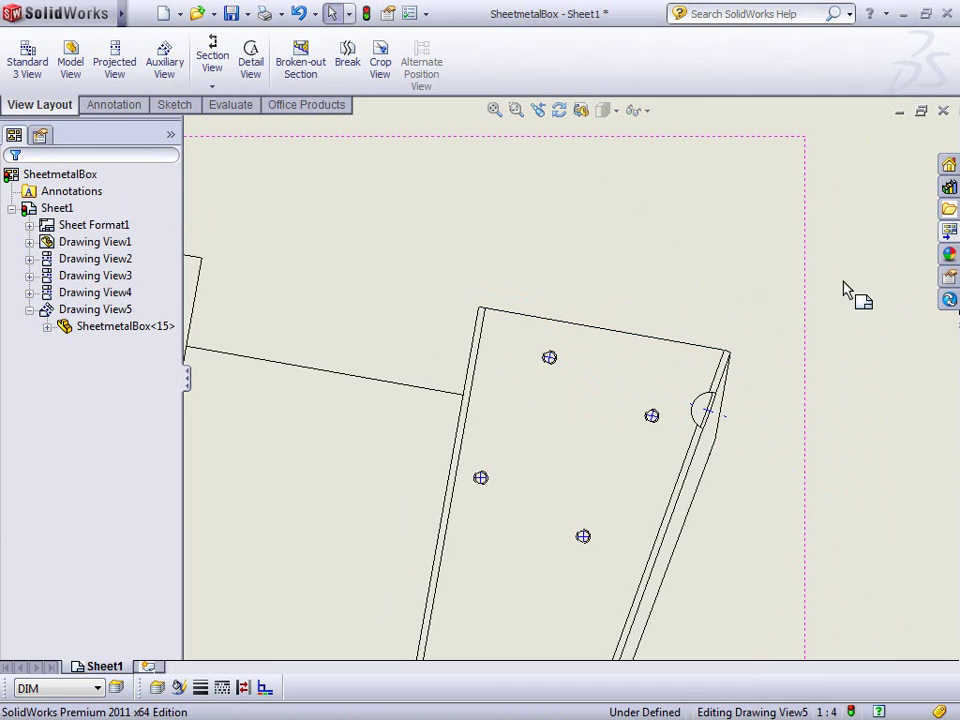
# Add ordinate dimensions in the auxiliary view with the zero at the flange's top edge, locating the two upper tapped holes
pyautogui.rightClick(814, 279)
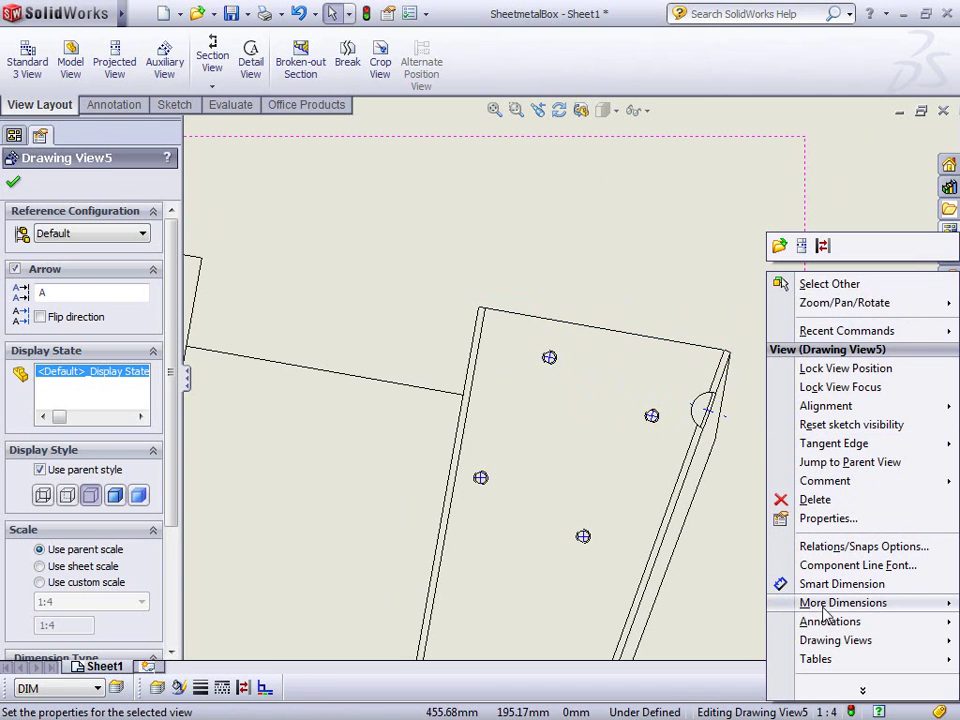
pyautogui.moveTo(820, 603)
pyautogui.click(698, 562)
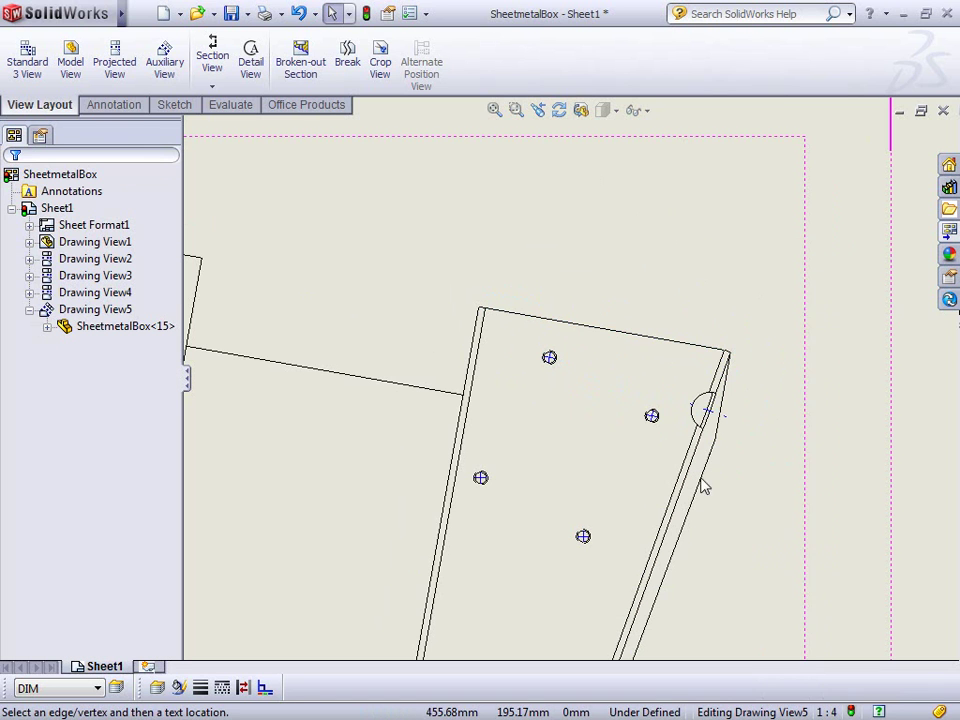
pyautogui.click(673, 344)
pyautogui.click(847, 404)
pyautogui.click(549, 358)
pyautogui.click(652, 420)
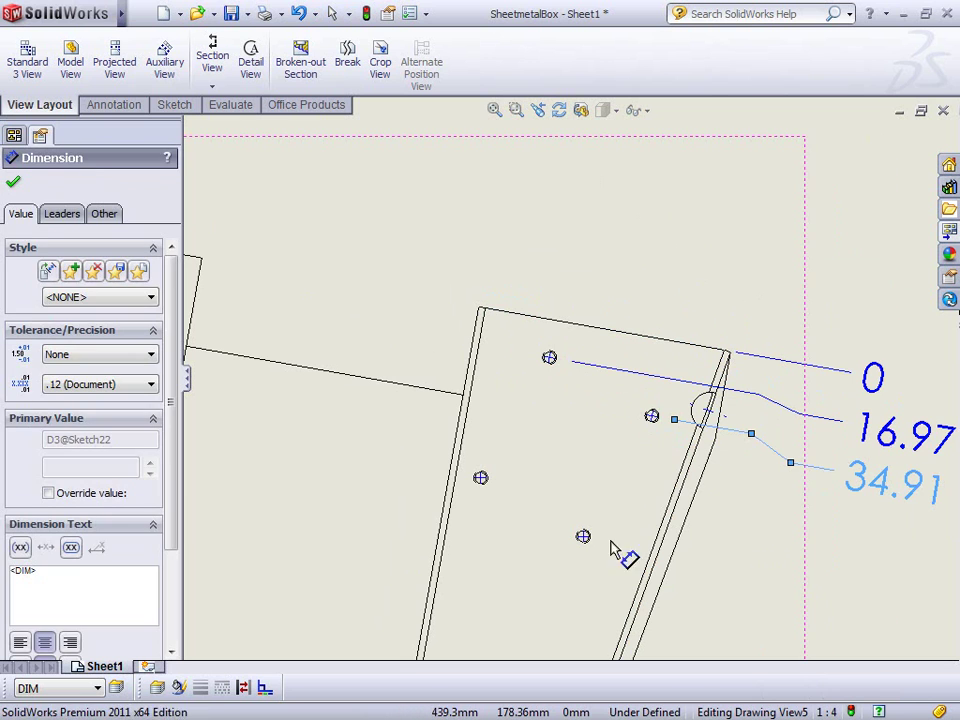
pyautogui.click(586, 539)
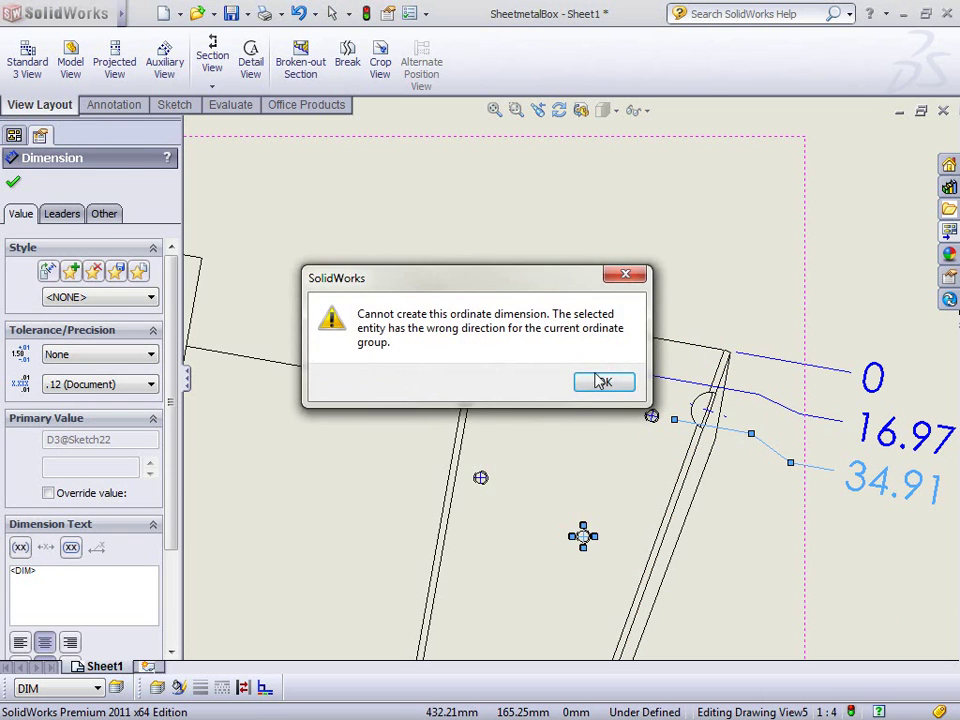
pyautogui.click(602, 377)
# Extend the ordinate dimensions to the two lower tapped holes by picking their circular edges instead of the center marks
pyautogui.scroll(-10, 586, 540)
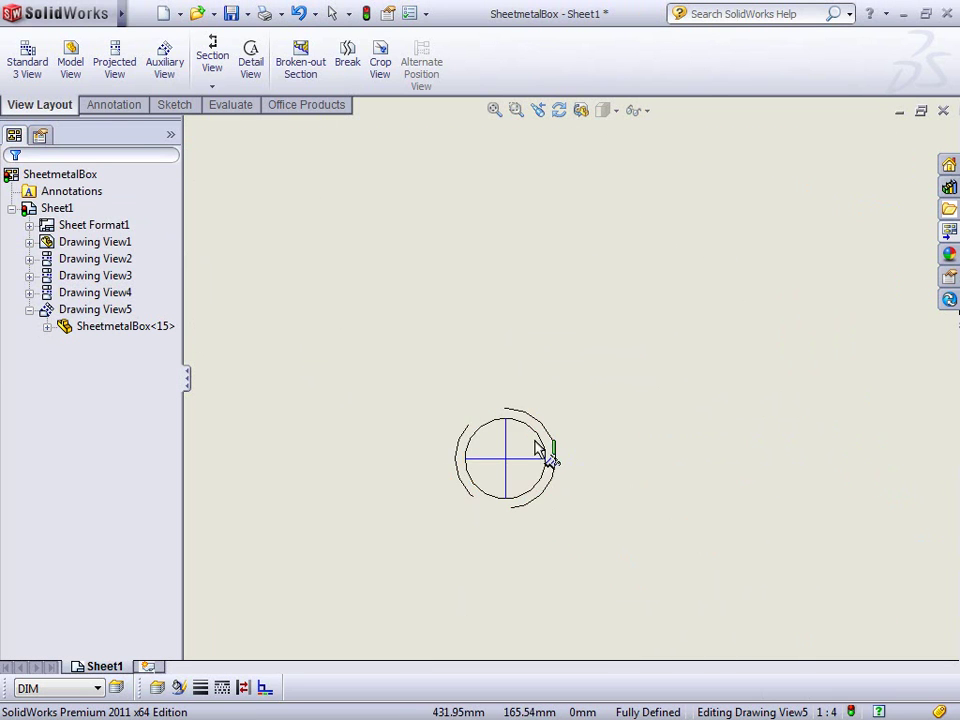
pyautogui.click(541, 447)
pyautogui.scroll(5, 580, 380)
pyautogui.click(249, 242)
pyautogui.scroll(5, 650, 400)
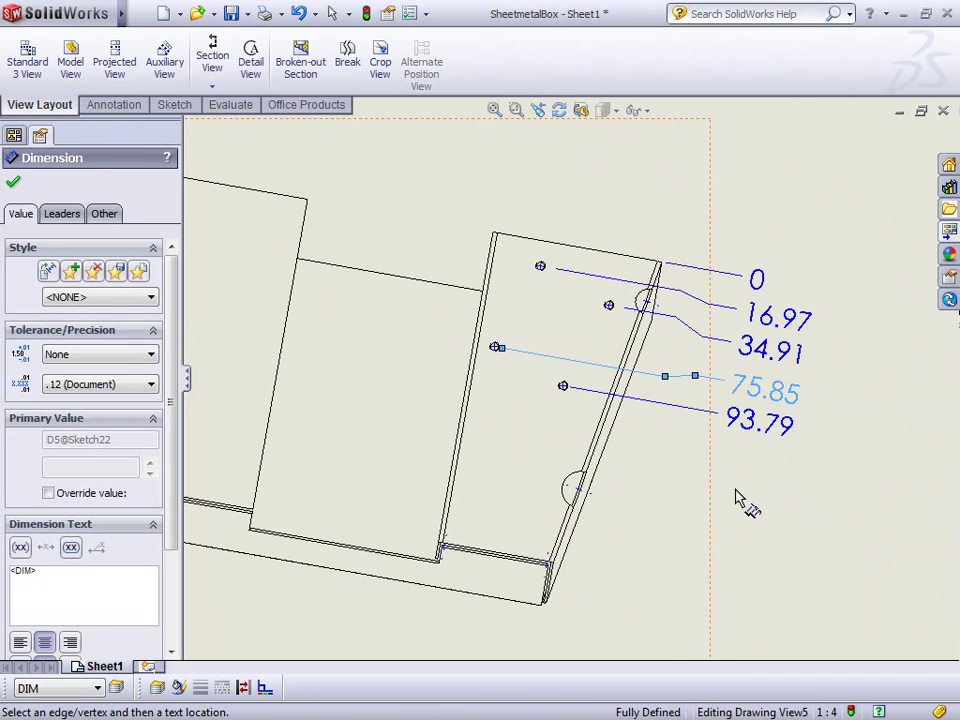
pyautogui.press('Escape')
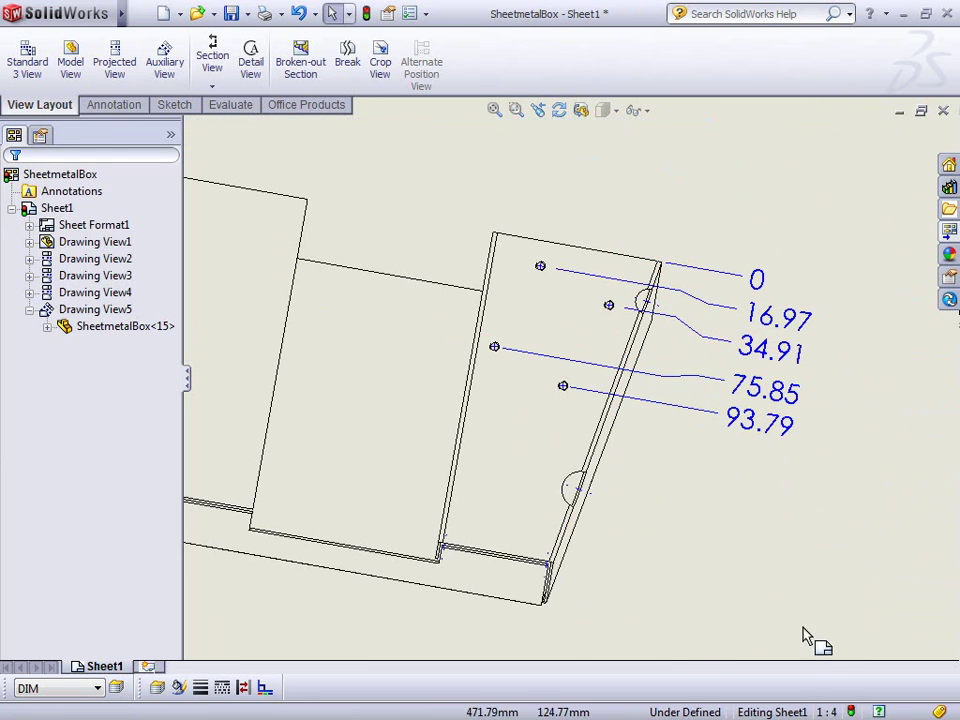
# Dimension the overall height of the box in the leftmost upper view, from its top edge to its bottom edge
pyautogui.press('f')
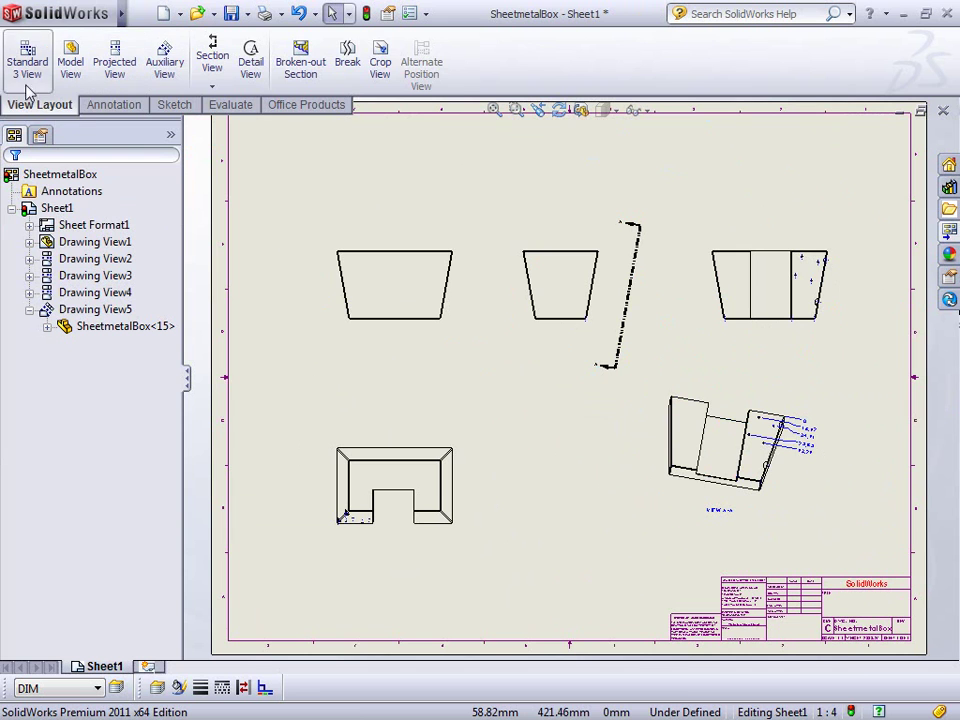
pyautogui.click(174, 104)
pyautogui.click(33, 62)
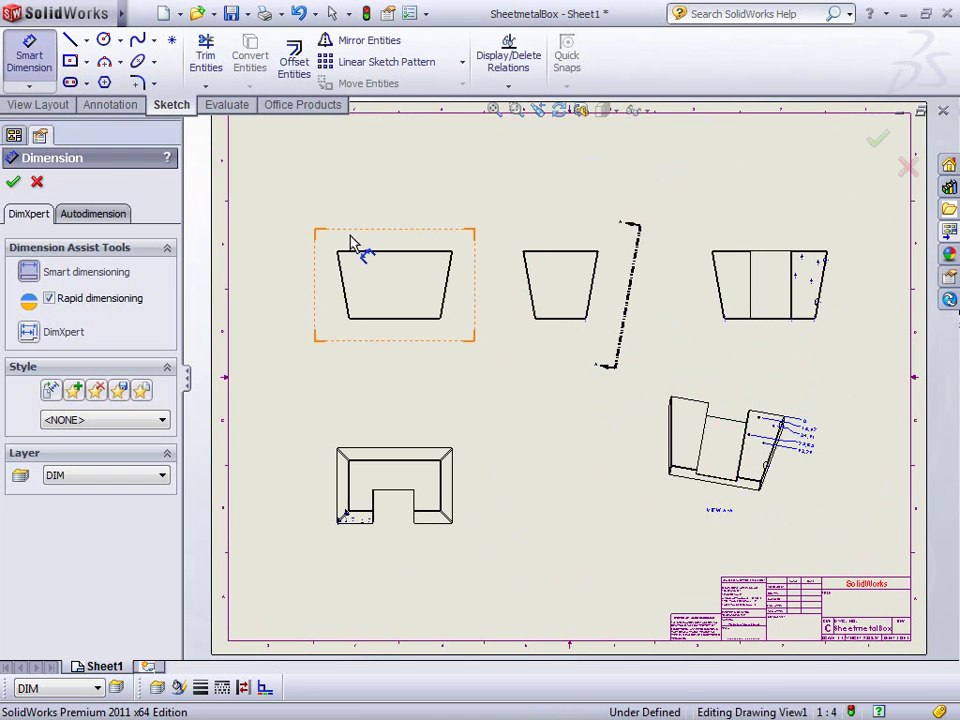
pyautogui.scroll(-5, 360, 250)
pyautogui.scroll(-2, 320, 210)
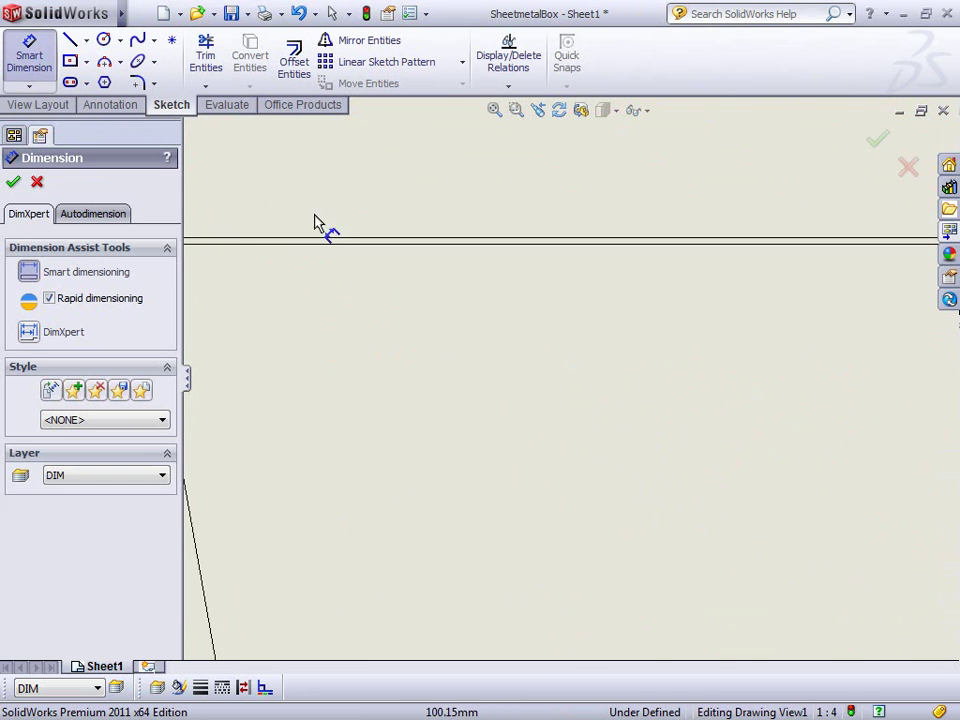
pyautogui.click(322, 241)
pyautogui.scroll(3, 548, 477)
pyautogui.scroll(2, 611, 514)
pyautogui.press('f')
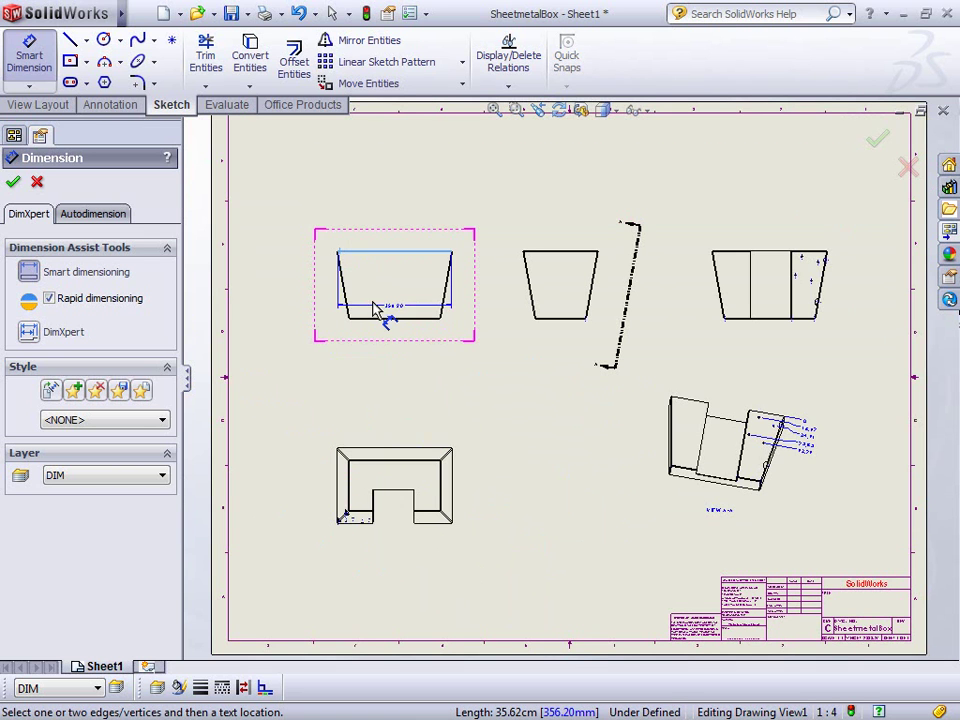
pyautogui.press('g')
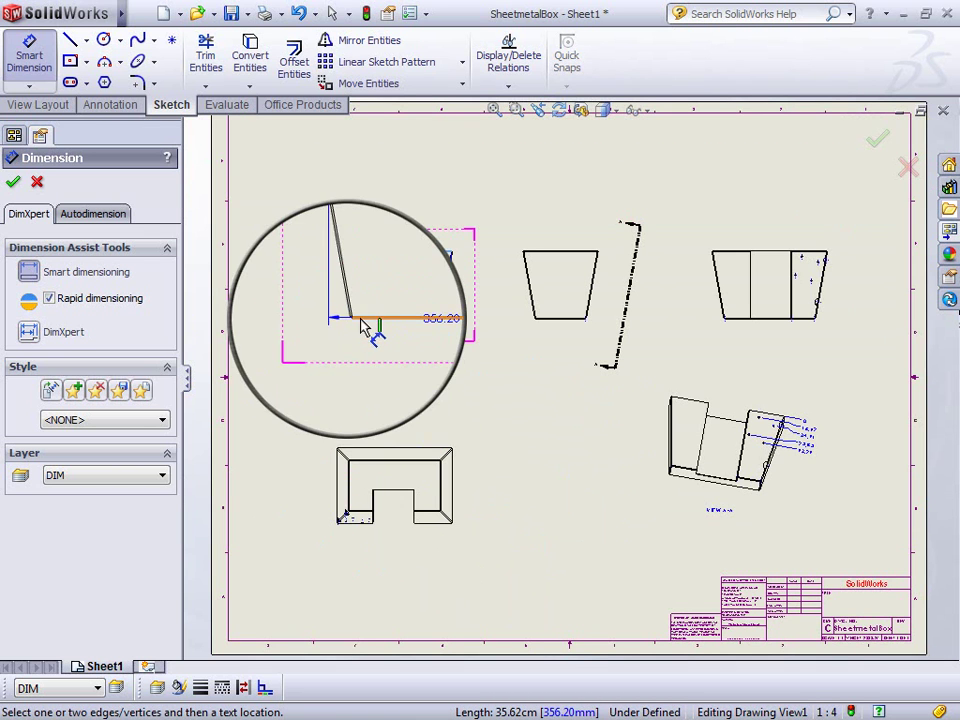
pyautogui.click(328, 298)
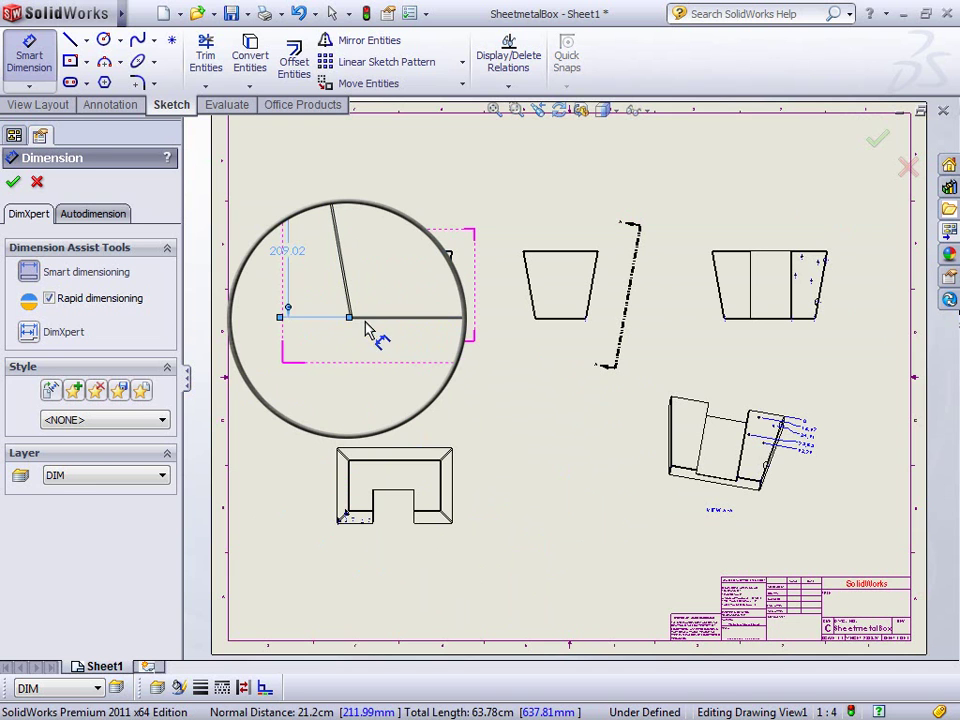
pyautogui.click(363, 328)
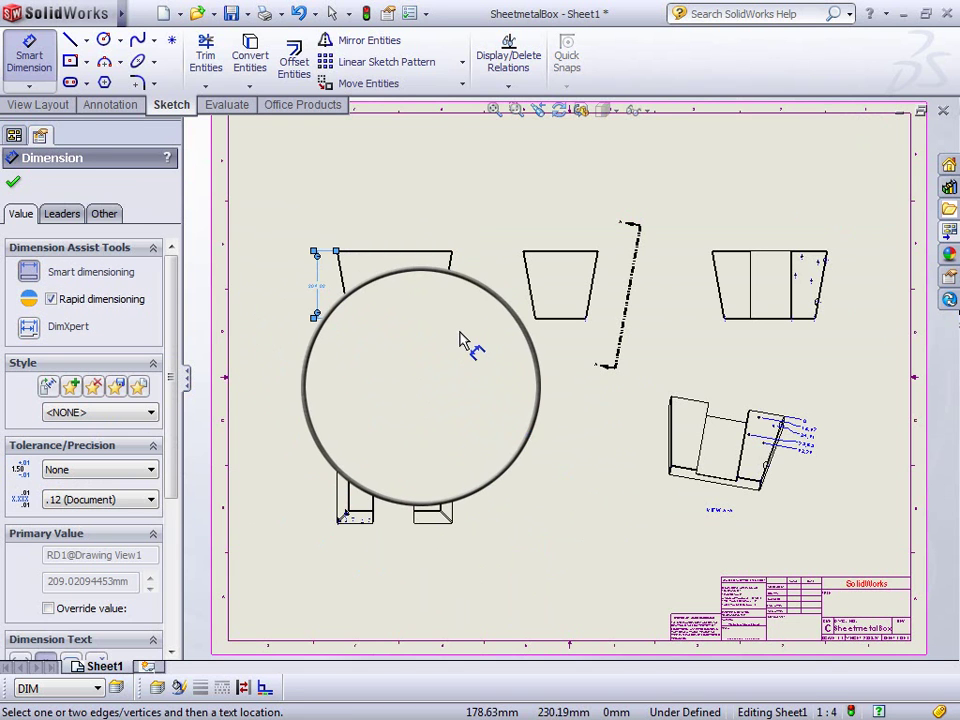
pyautogui.press('Escape')
pyautogui.press('Escape')
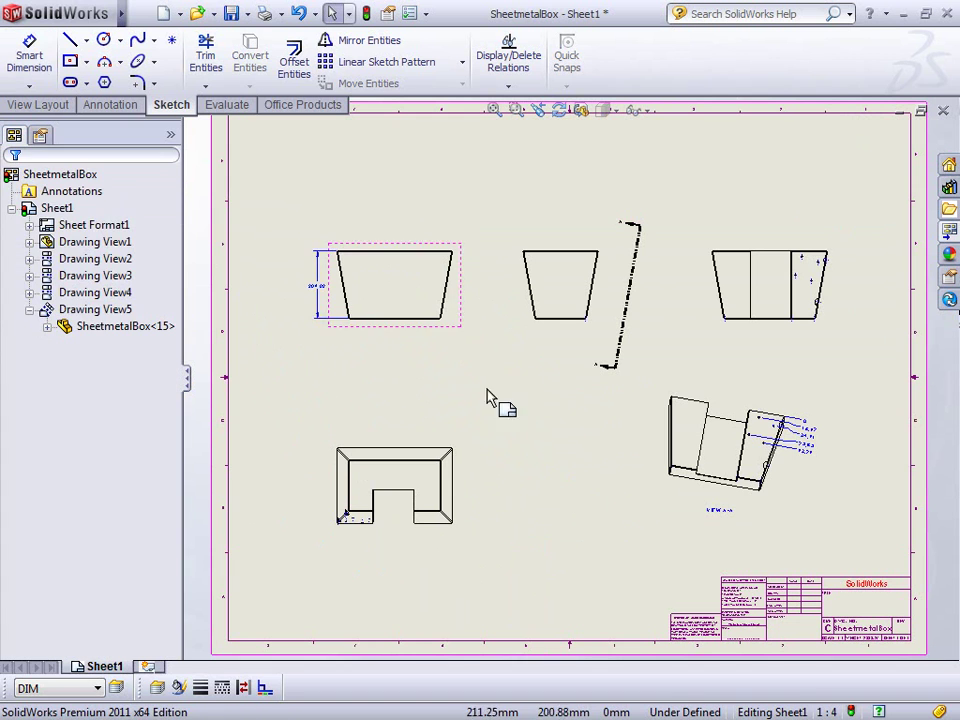
# Add a second drawing sheet and set it to E (ANSI) Landscape with the sheet format display turned off
pyautogui.click(148, 668)
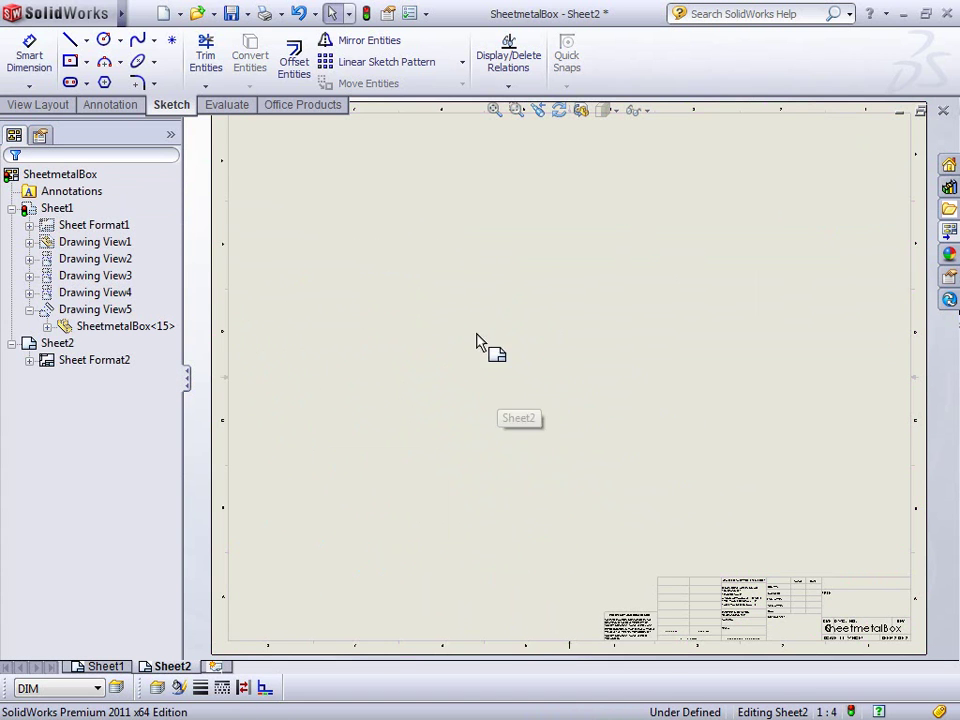
pyautogui.rightClick(495, 354)
pyautogui.click(528, 527)
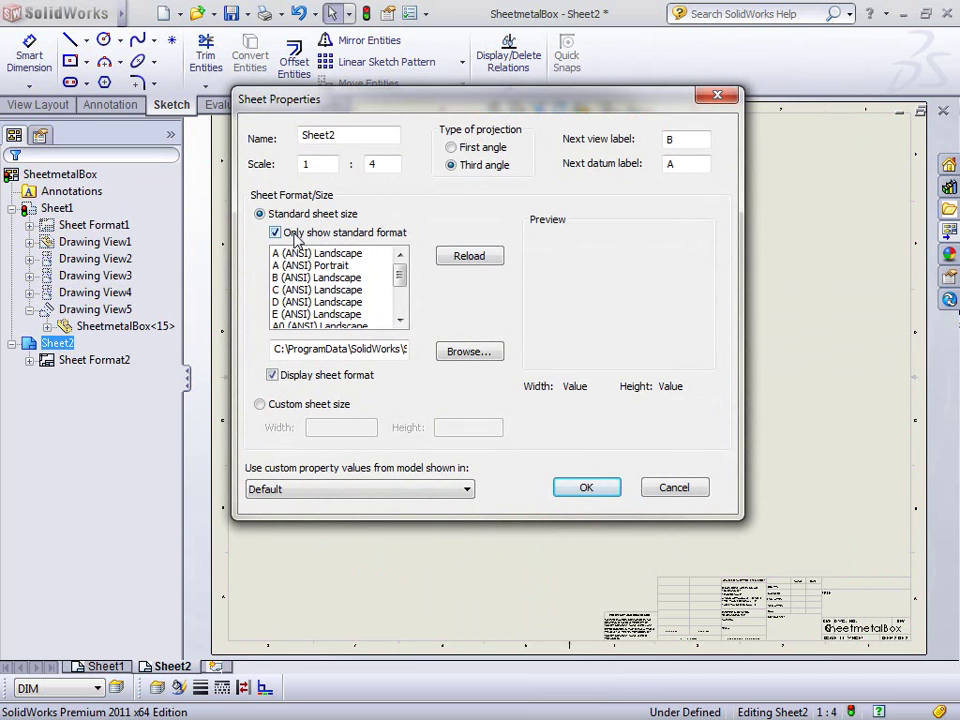
pyautogui.click(273, 376)
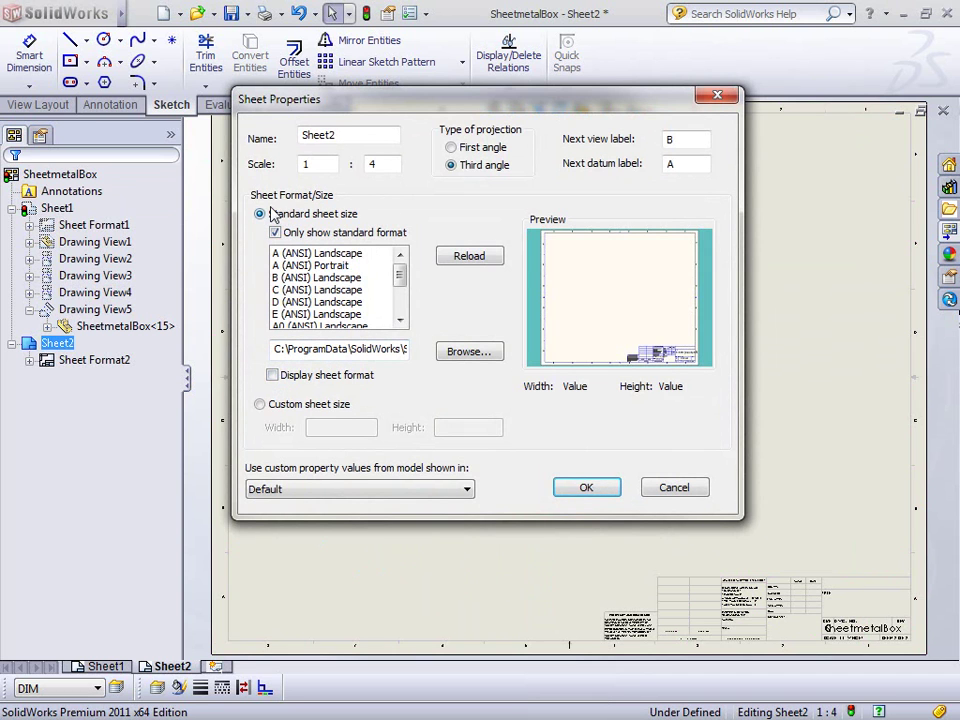
pyautogui.click(325, 314)
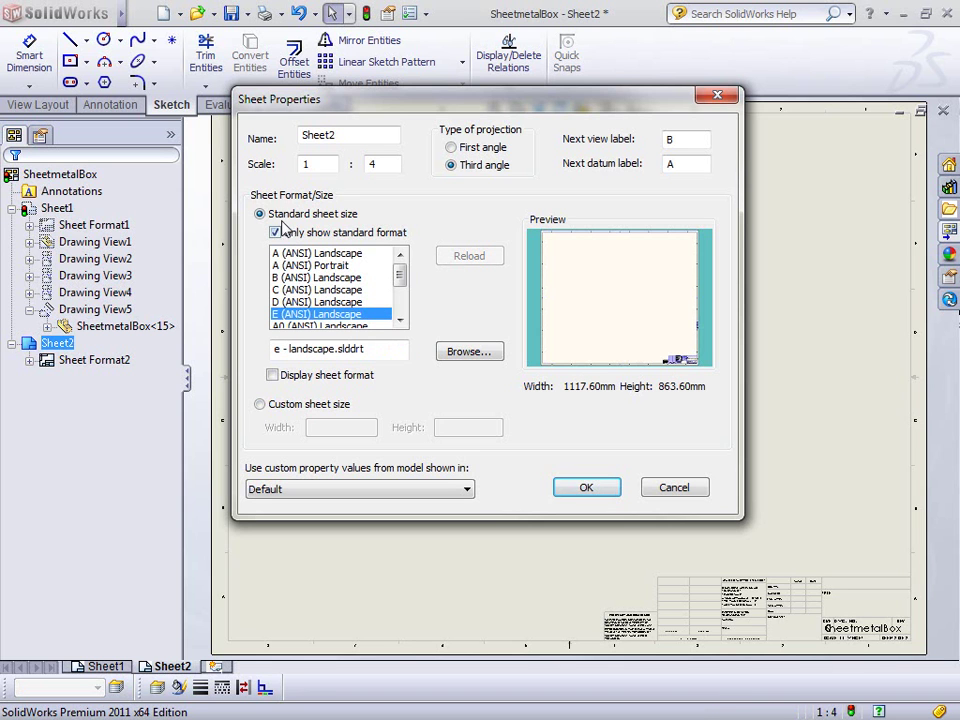
pyautogui.click(586, 487)
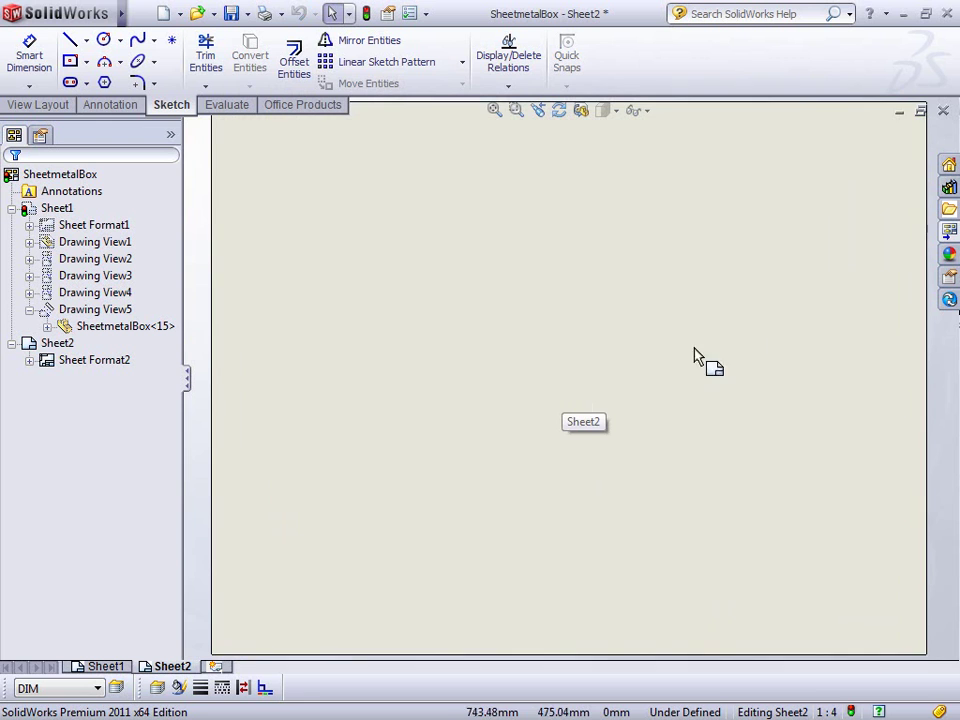
# Place the model's flat pattern view on Sheet2 and accept Isometric (True) dimensions for it
pyautogui.click(949, 232)
pyautogui.moveTo(650, 385)
pyautogui.mouseDown()
pyautogui.moveTo(461, 418)
pyautogui.moveTo(520, 410)
pyautogui.mouseUp()
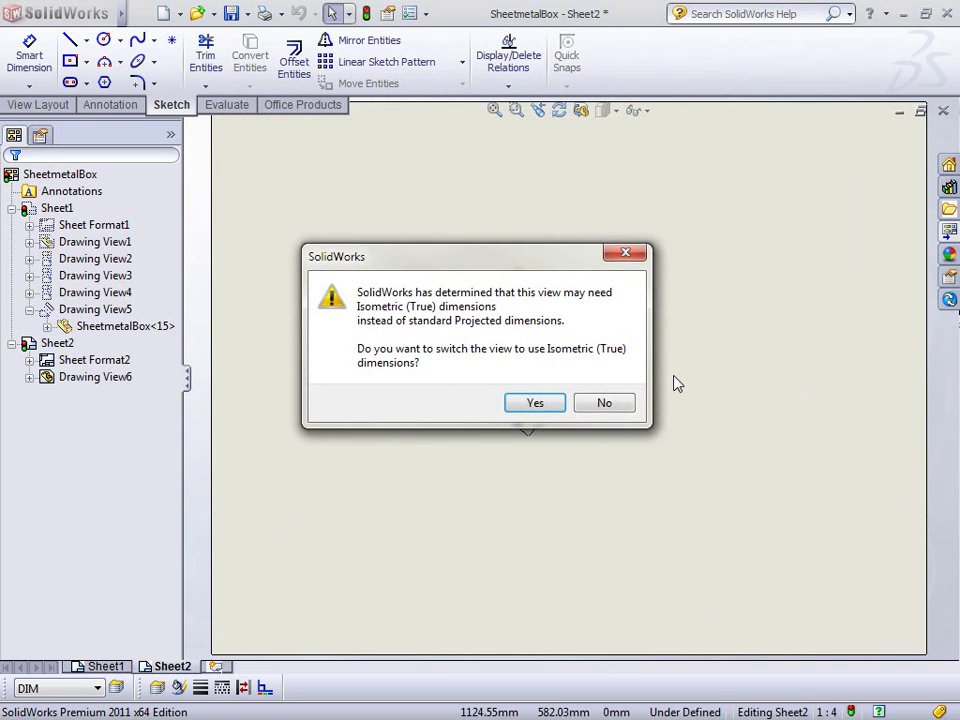
pyautogui.click(560, 406)
# Set the scale of Sheet2 to 1:1
pyautogui.rightClick(670, 387)
pyautogui.click(712, 532)
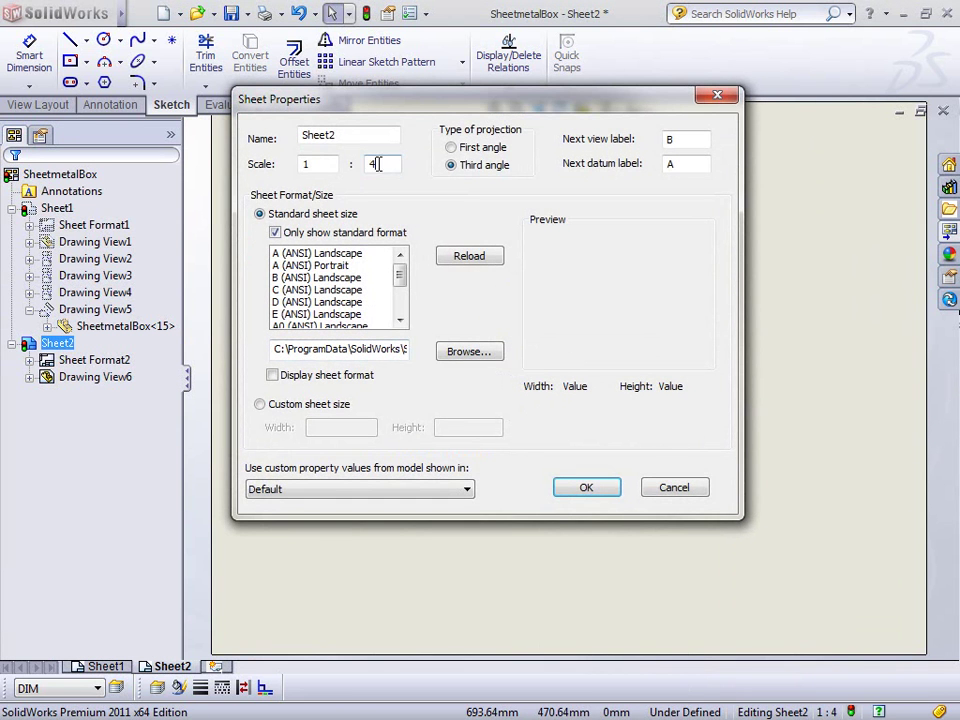
pyautogui.click(580, 489)
pyautogui.press('f')
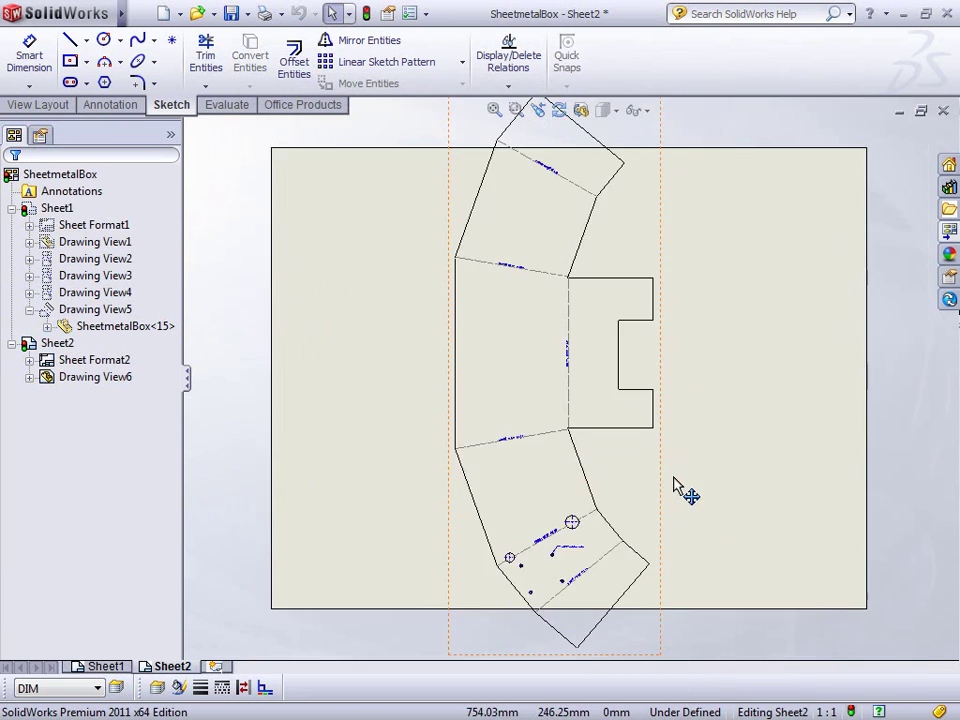
# Rotate the flat pattern view to 90 degrees and move it to fit within the sheet
pyautogui.click(645, 495)
pyautogui.rightClick(644, 494)
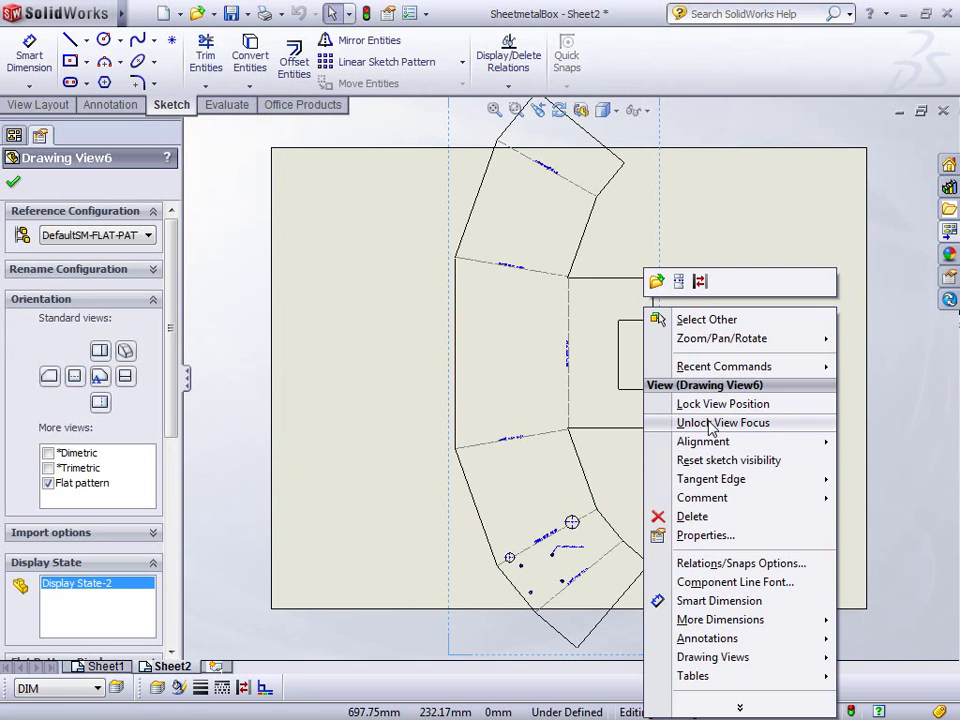
pyautogui.moveTo(723, 449)
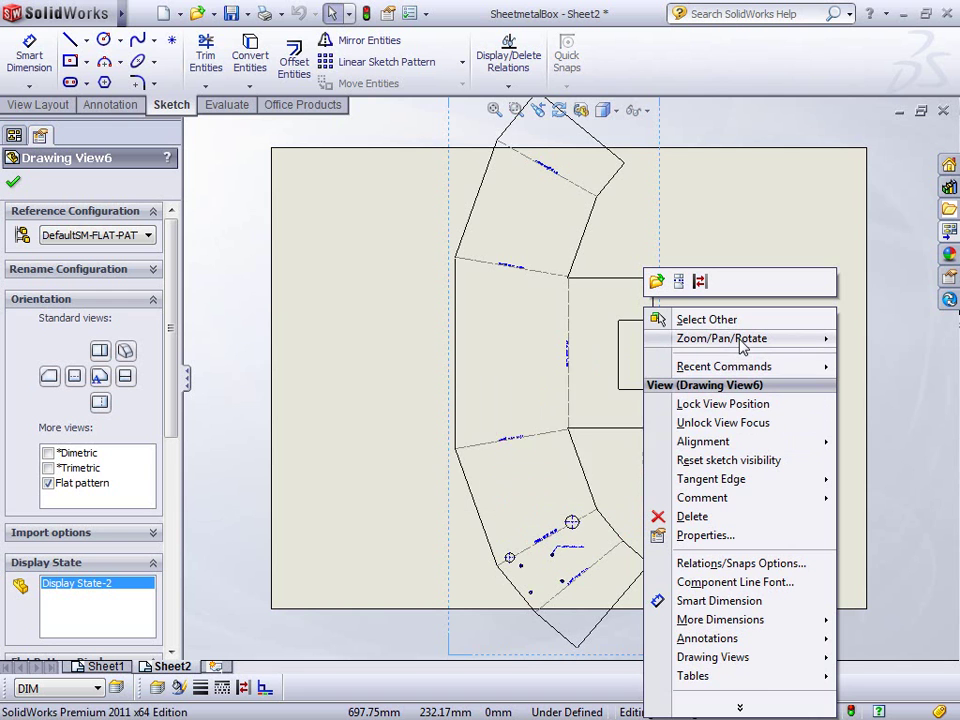
pyautogui.moveTo(741, 344)
pyautogui.click(553, 411)
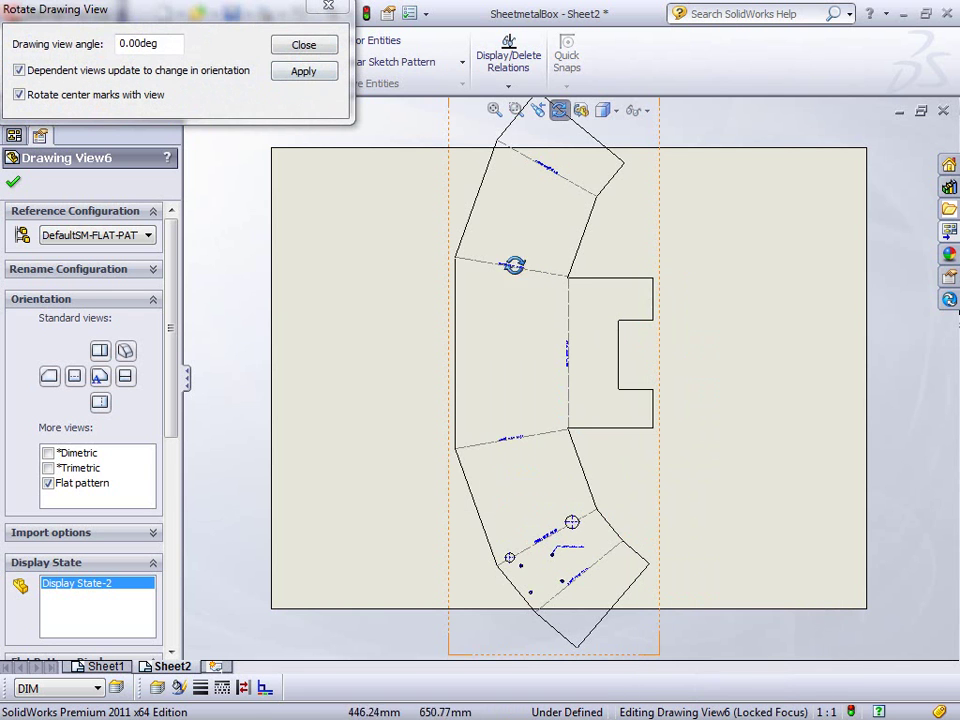
pyautogui.moveTo(631, 345)
pyautogui.mouseDown()
pyautogui.moveTo(606, 283)
pyautogui.moveTo(537, 260)
pyautogui.mouseUp()
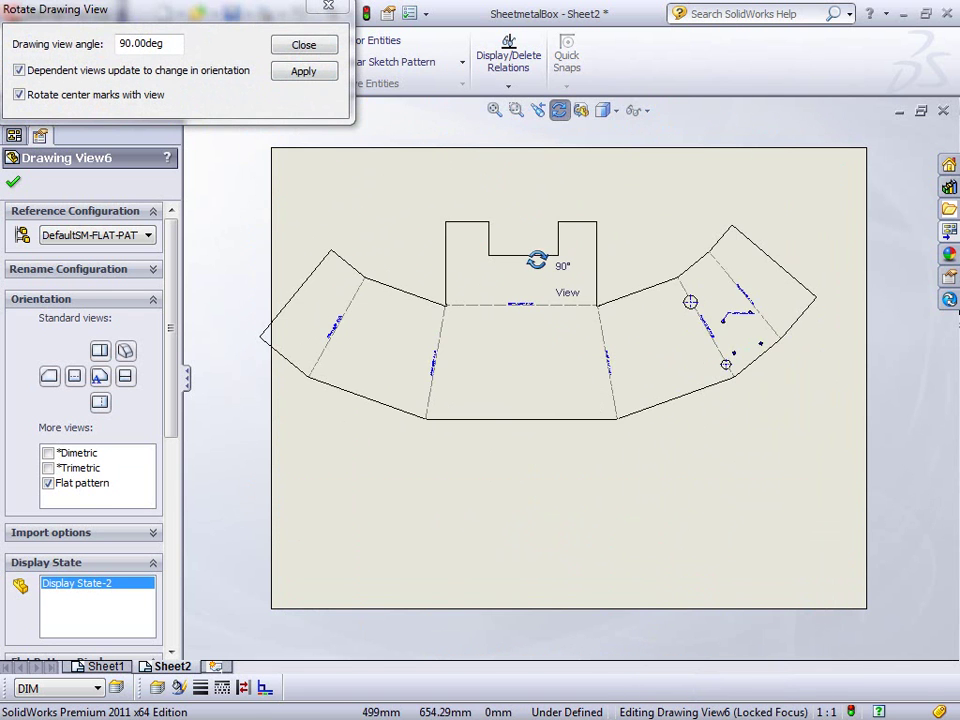
pyautogui.click(304, 47)
pyautogui.moveTo(386, 429)
pyautogui.mouseDown()
pyautogui.moveTo(419, 462)
pyautogui.moveTo(416, 476)
pyautogui.mouseUp()
pyautogui.click(655, 493)
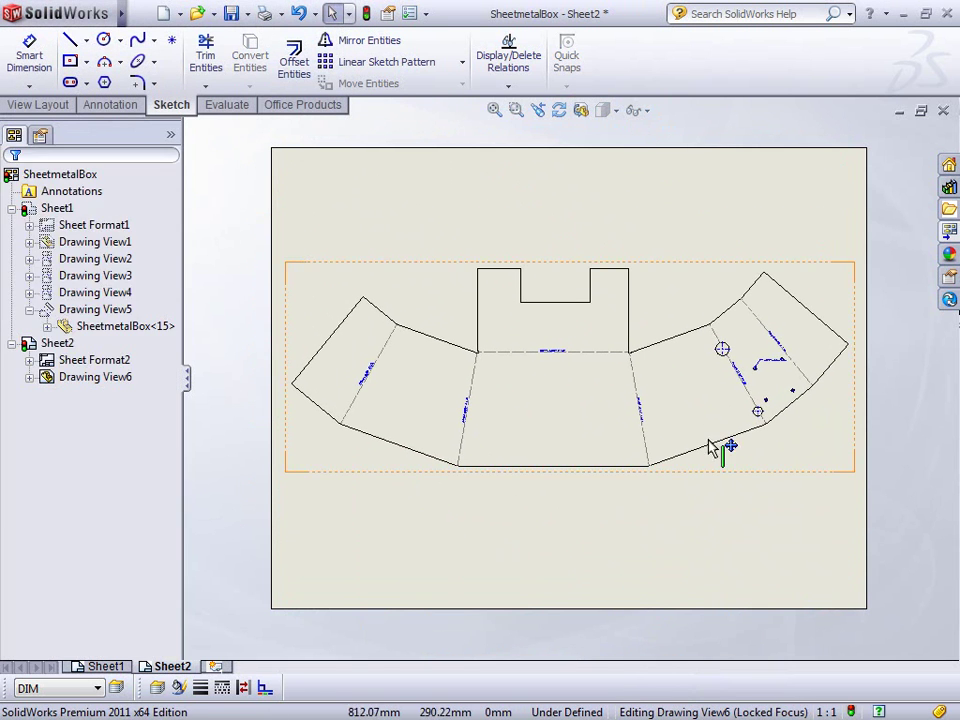
# Delete the 1/4-20 Tapped Hole note from the flat pattern view
pyautogui.scroll(-10, 739, 422)
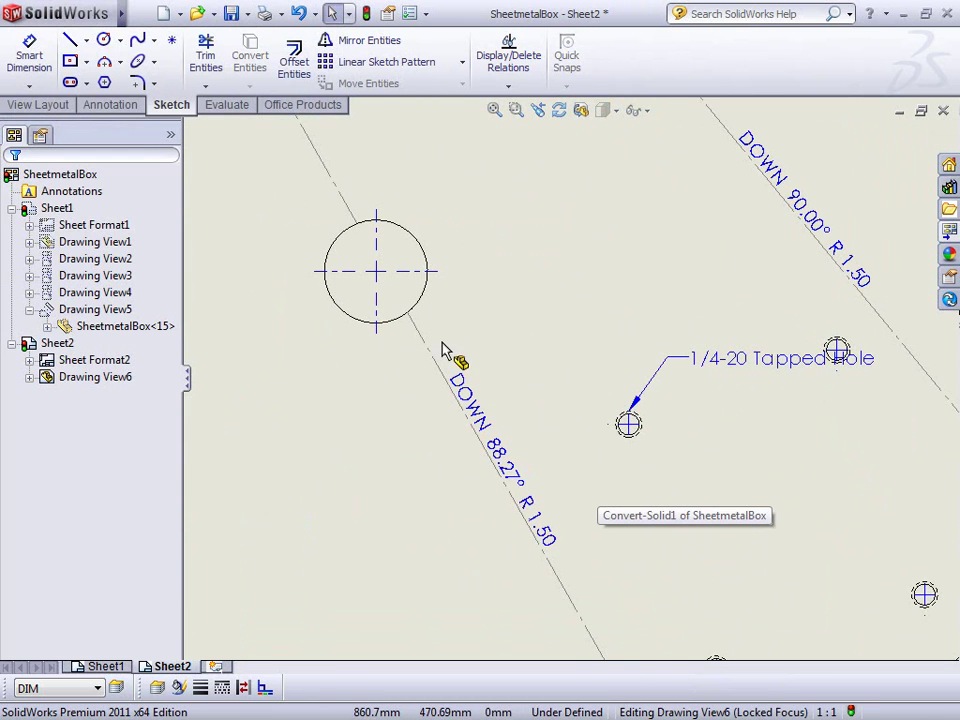
pyautogui.moveTo(724, 369); pyautogui.dragTo(683, 543)
pyautogui.press('Delete')
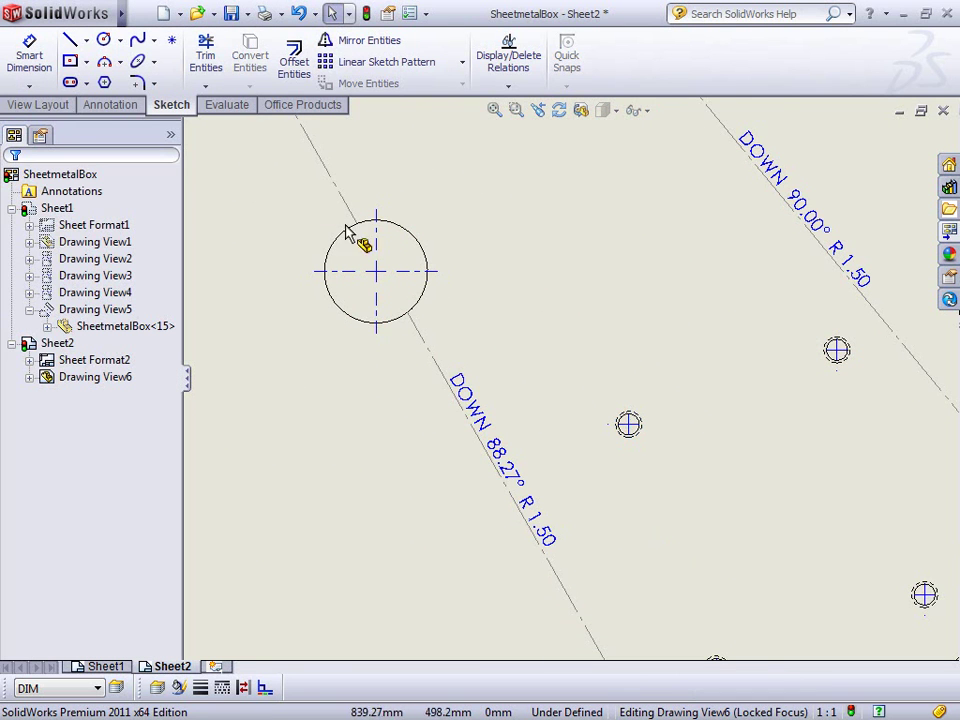
# Add a hole callout to the tapped hole nearest the large bend-line hole, placing its text outside the flat pattern's outline
pyautogui.click(110, 104)
pyautogui.click(414, 83)
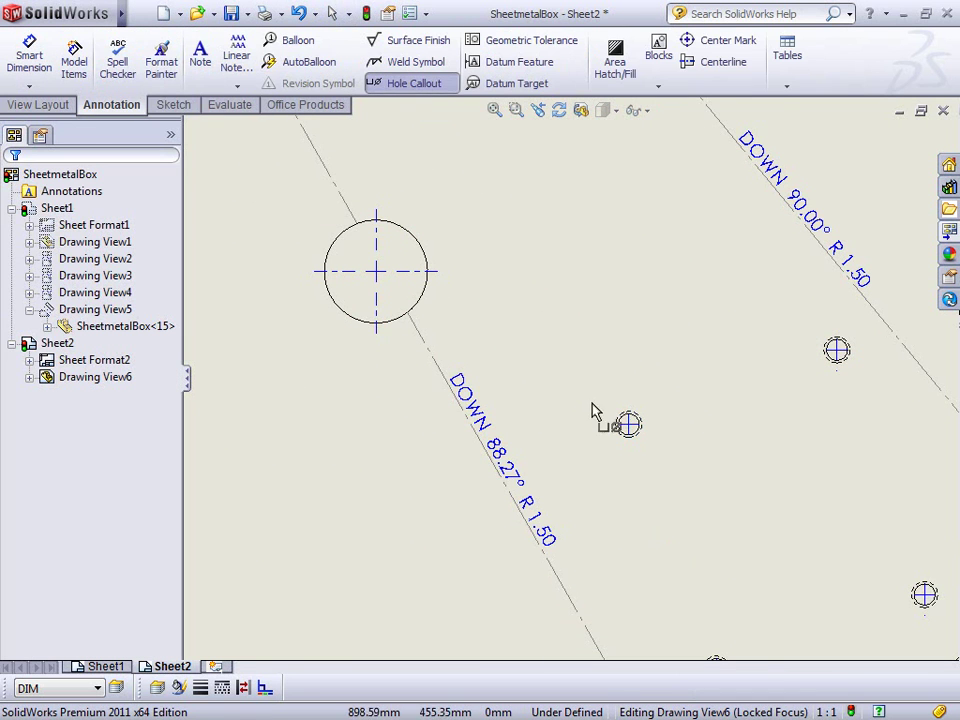
pyautogui.click(628, 424)
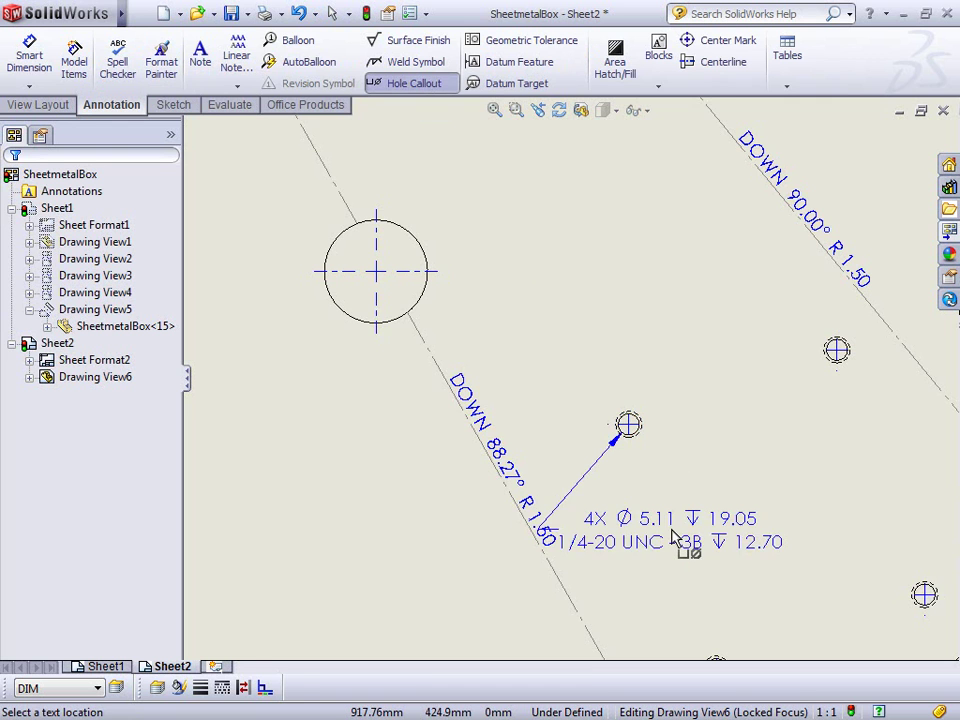
pyautogui.scroll(5, 680, 550)
pyautogui.click(765, 560)
pyautogui.scroll(-3, 758, 570)
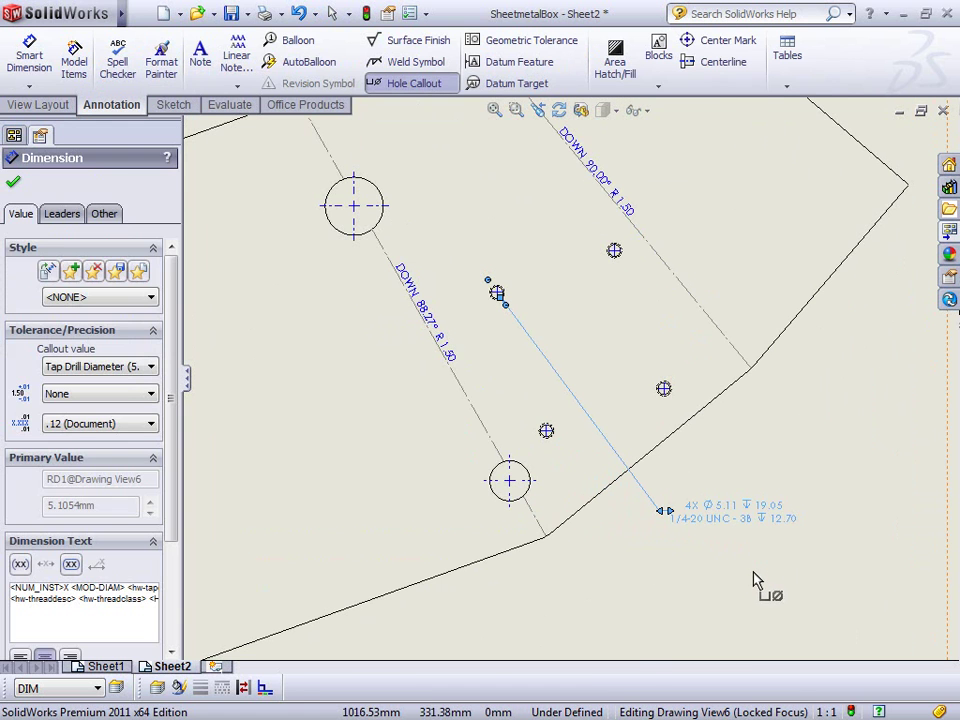
pyautogui.press('Escape')
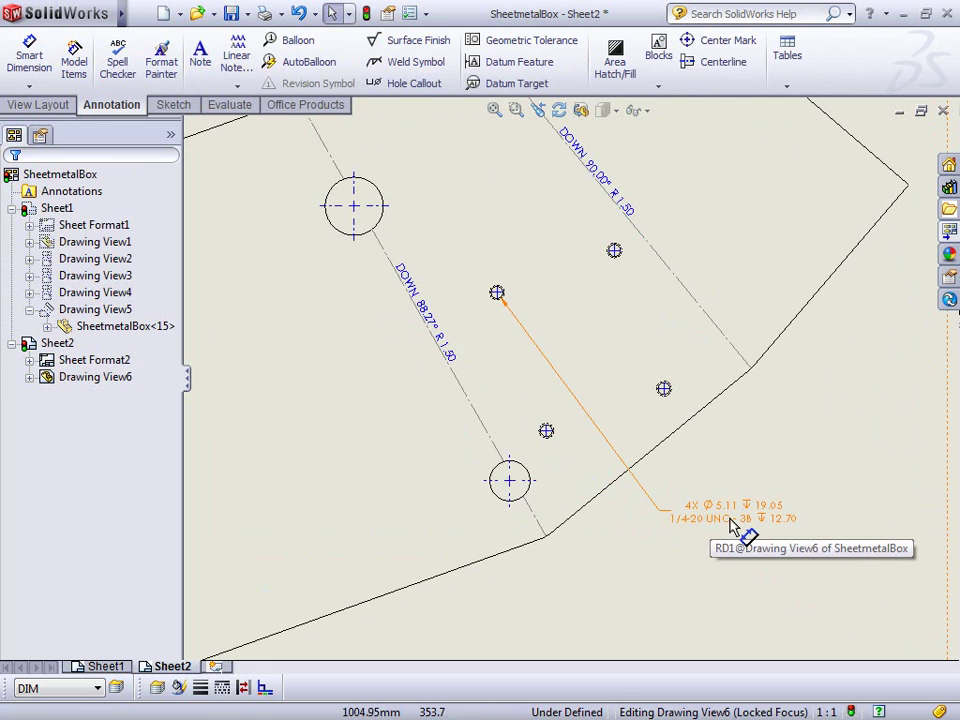
# Release the focus from the flat pattern view back to the sheet and rebuild the drawing
pyautogui.press('f')
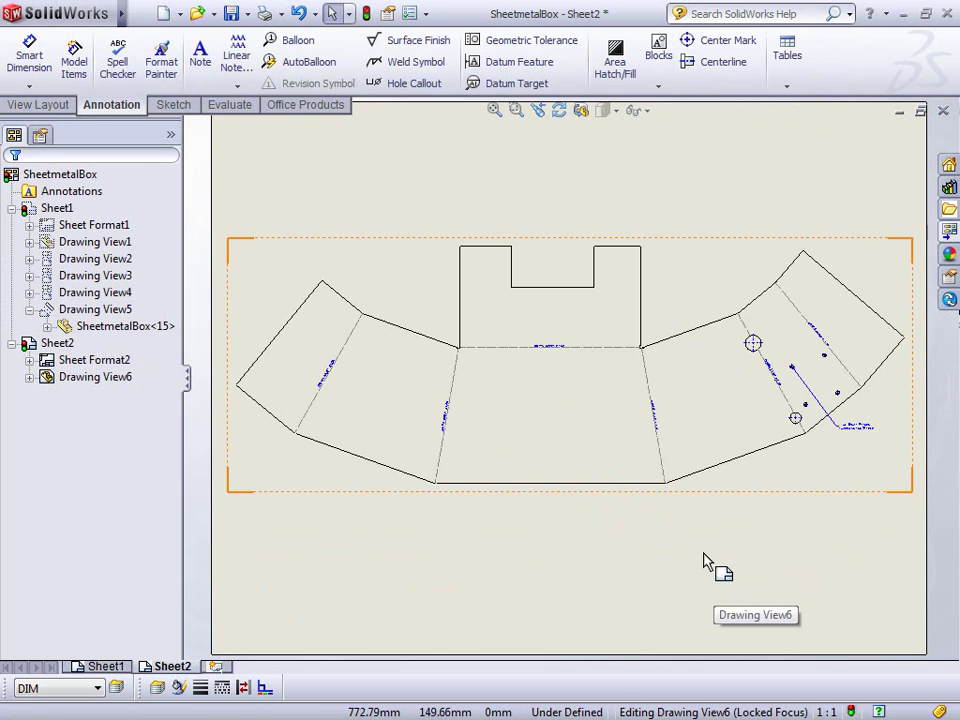
pyautogui.doubleClick(787, 480)
pyautogui.click(714, 523)
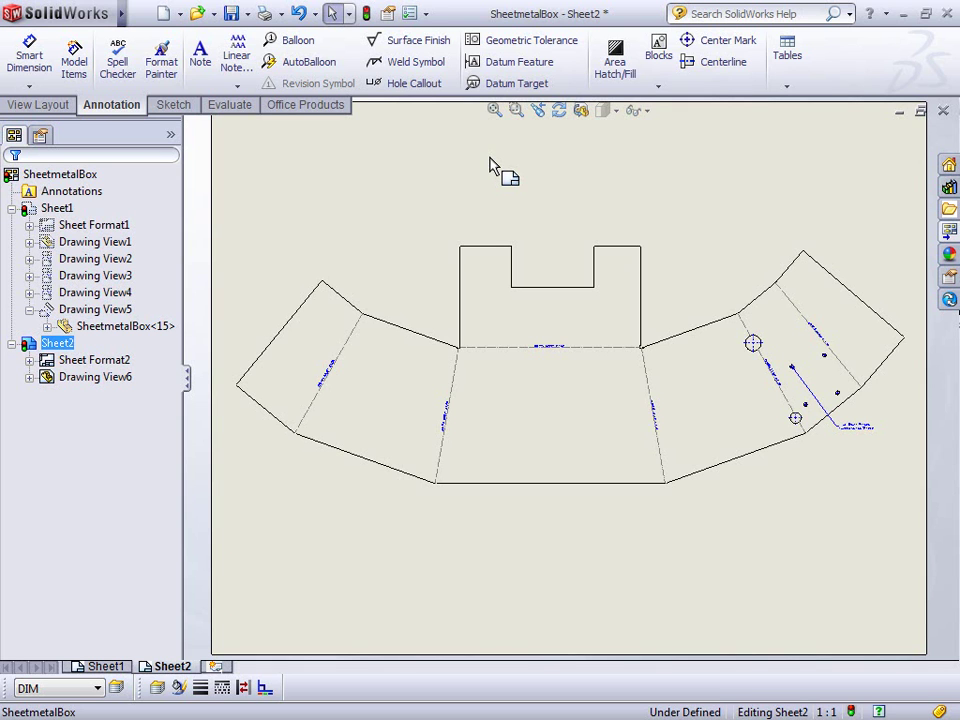
pyautogui.click(42, 104)
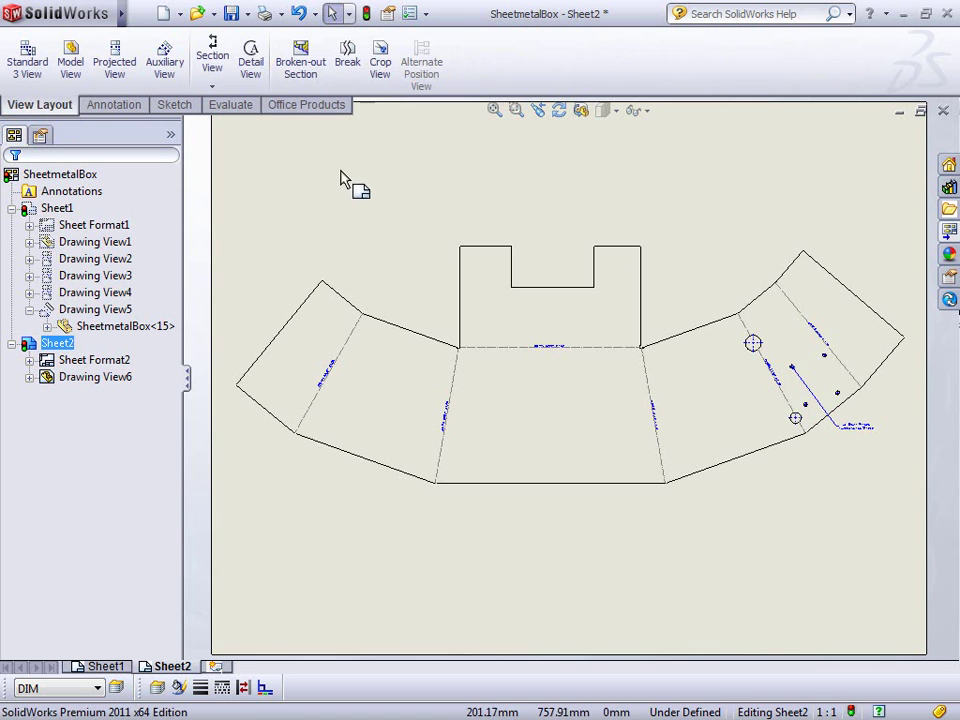
pyautogui.hotkey('ctrl', 'b')
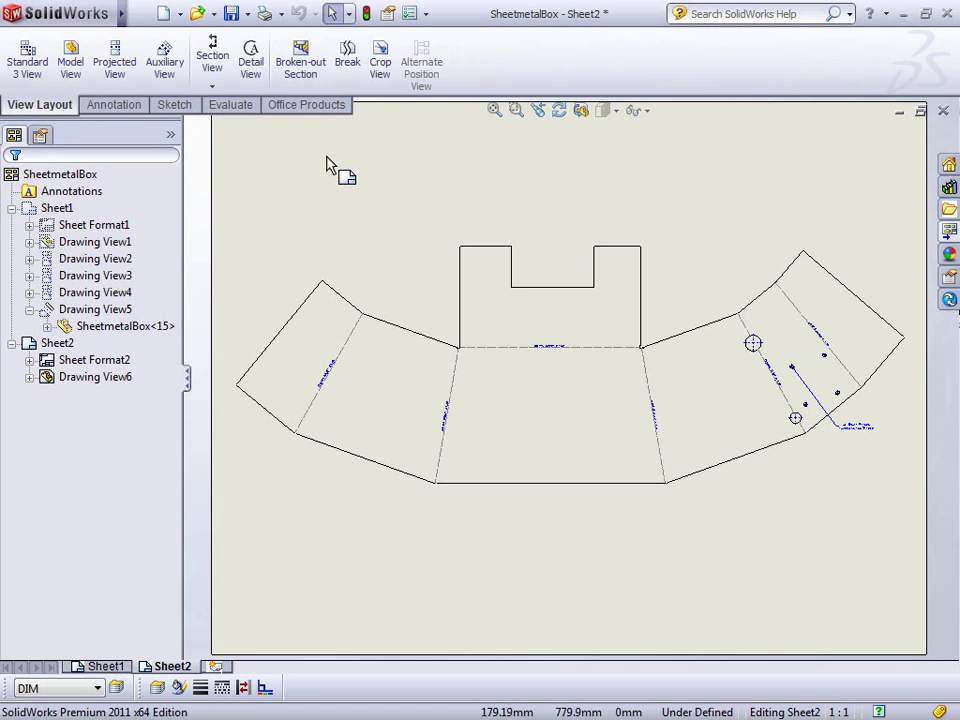